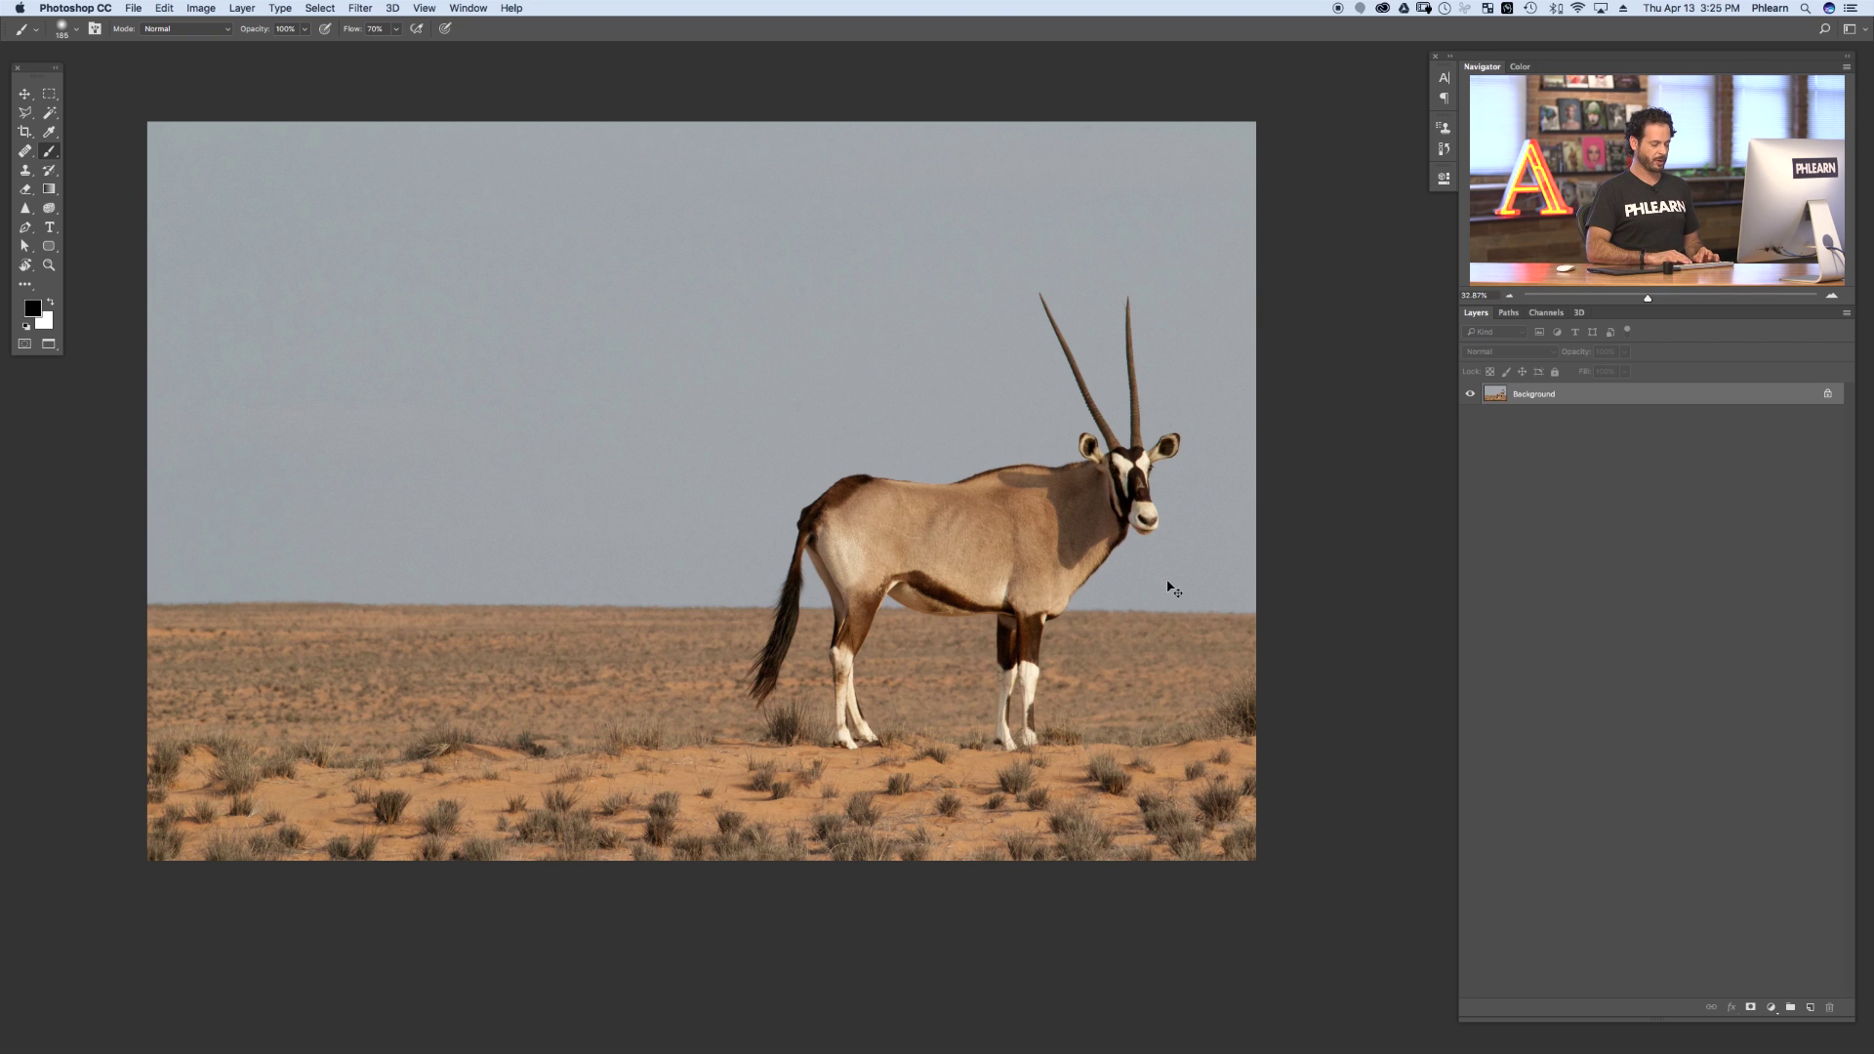
- Duplicate the Background layer
key(super+j)
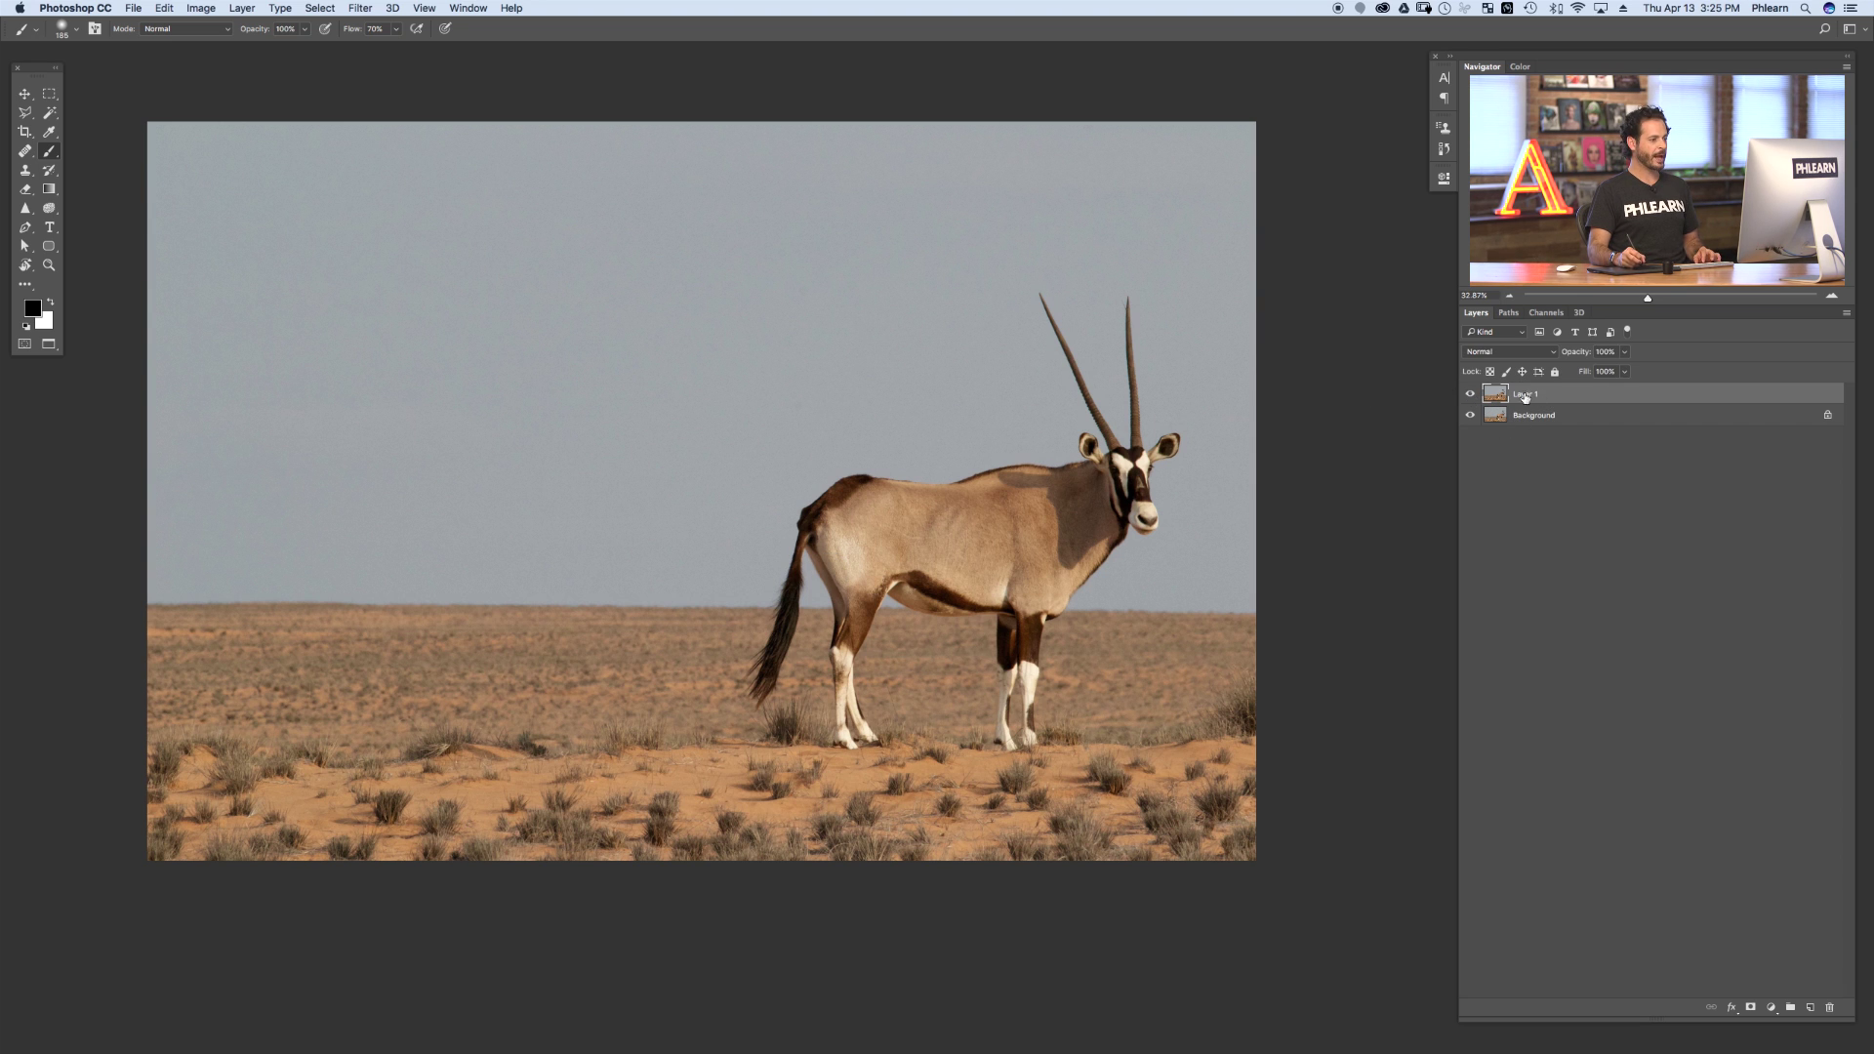
drag(1036, 617, 1196, 615)
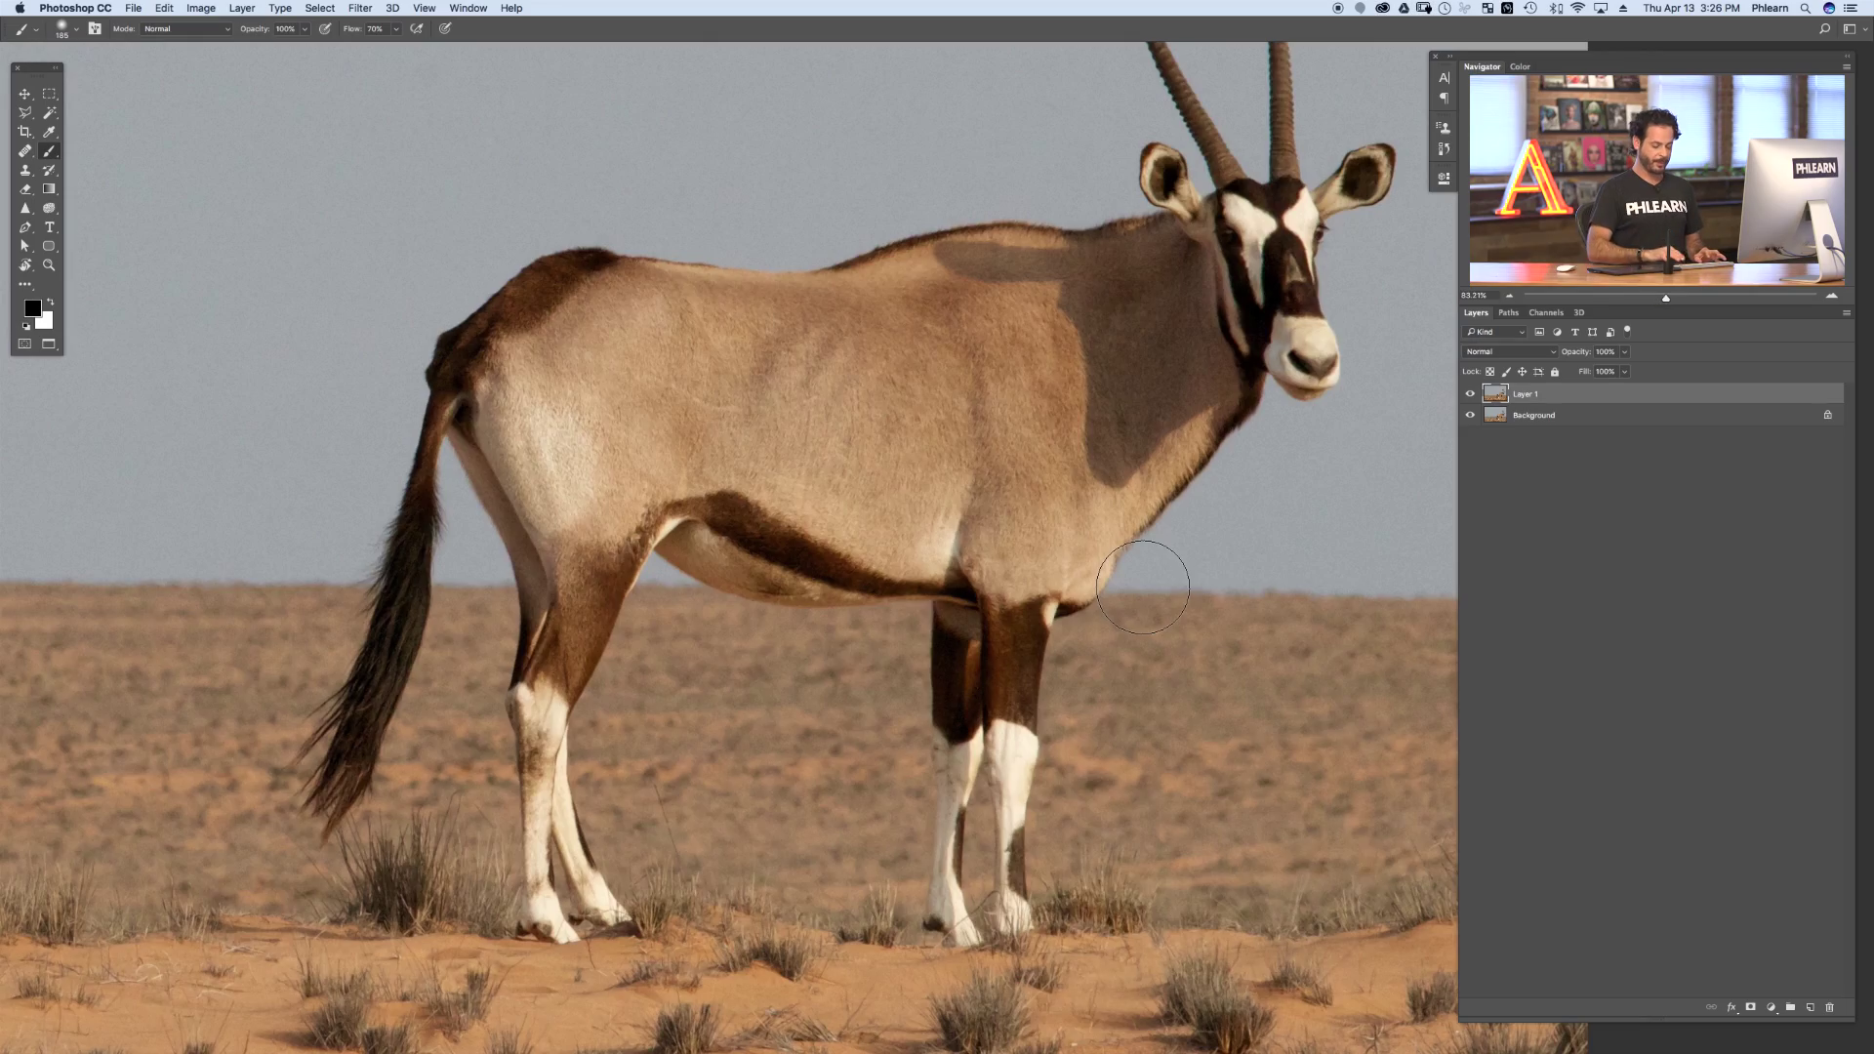
- Start a Focus Area selection on the duplicated layer and set its In-Focus Range to 3.00
key(super+minus)
key(super+minus)
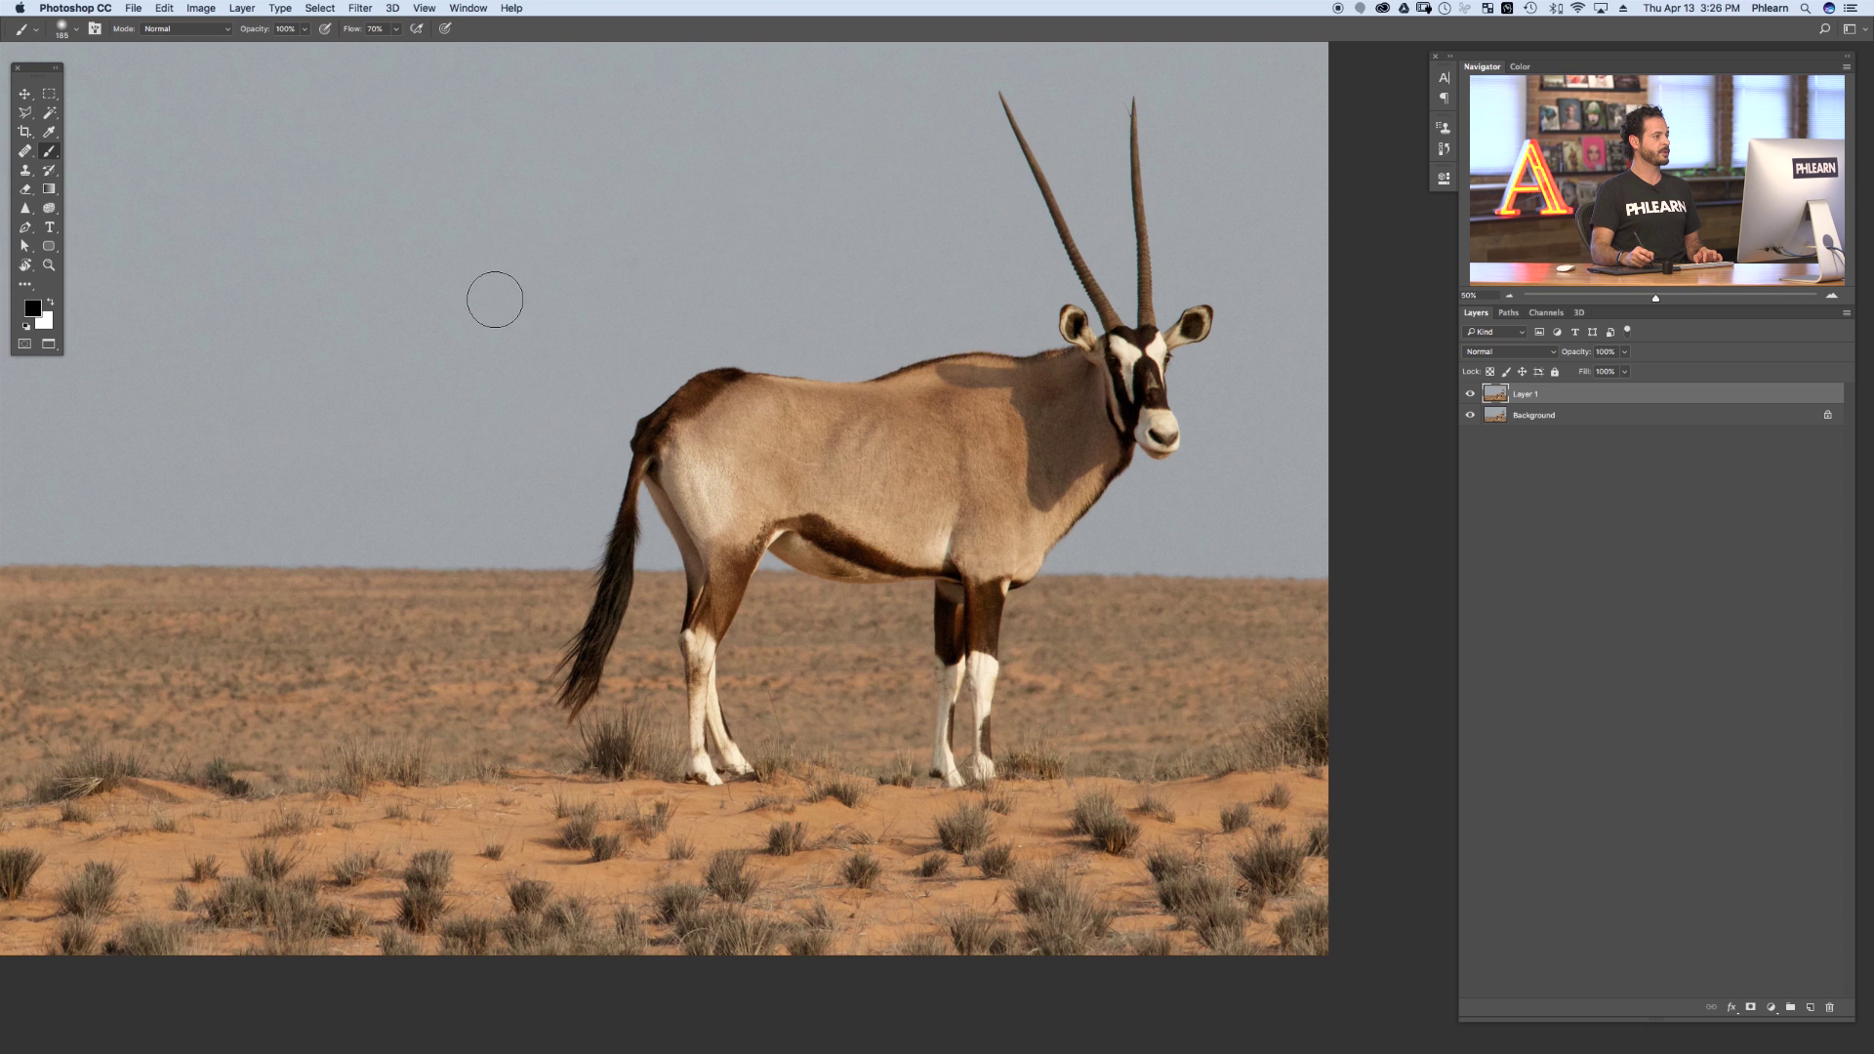
click(313, 7)
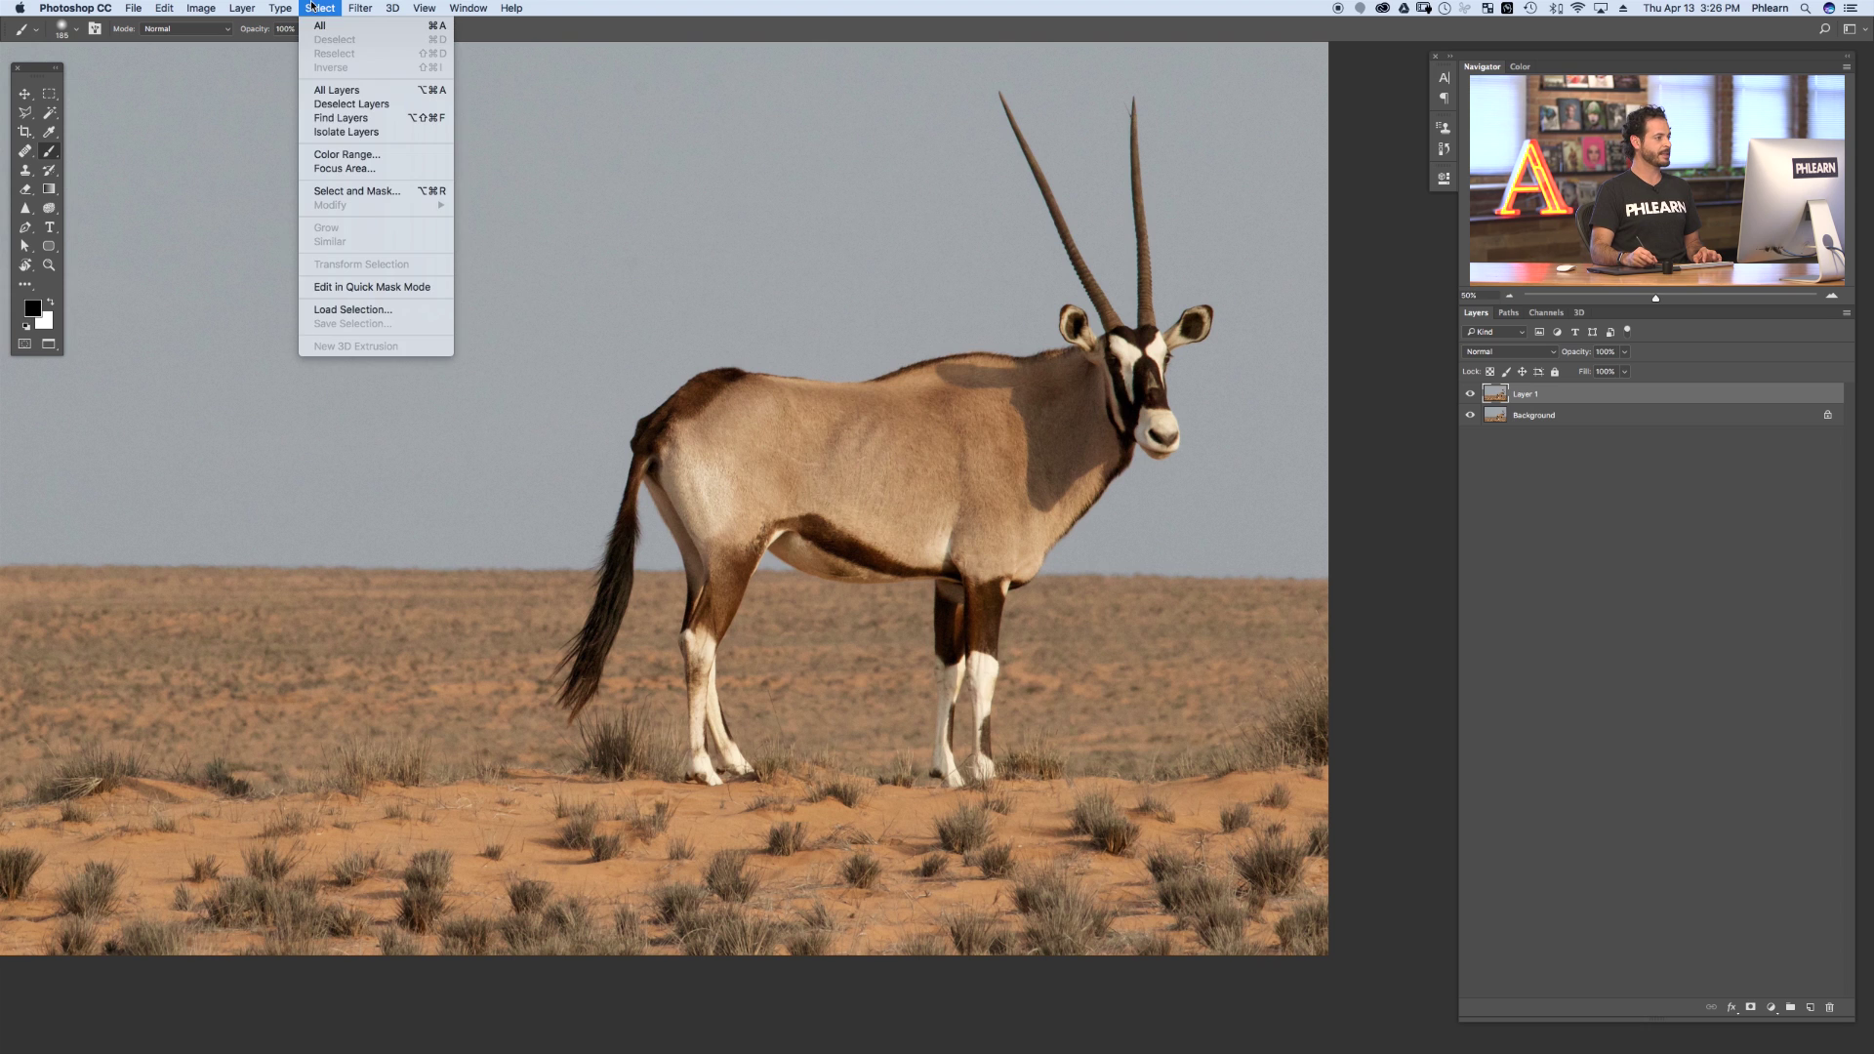
click(393, 168)
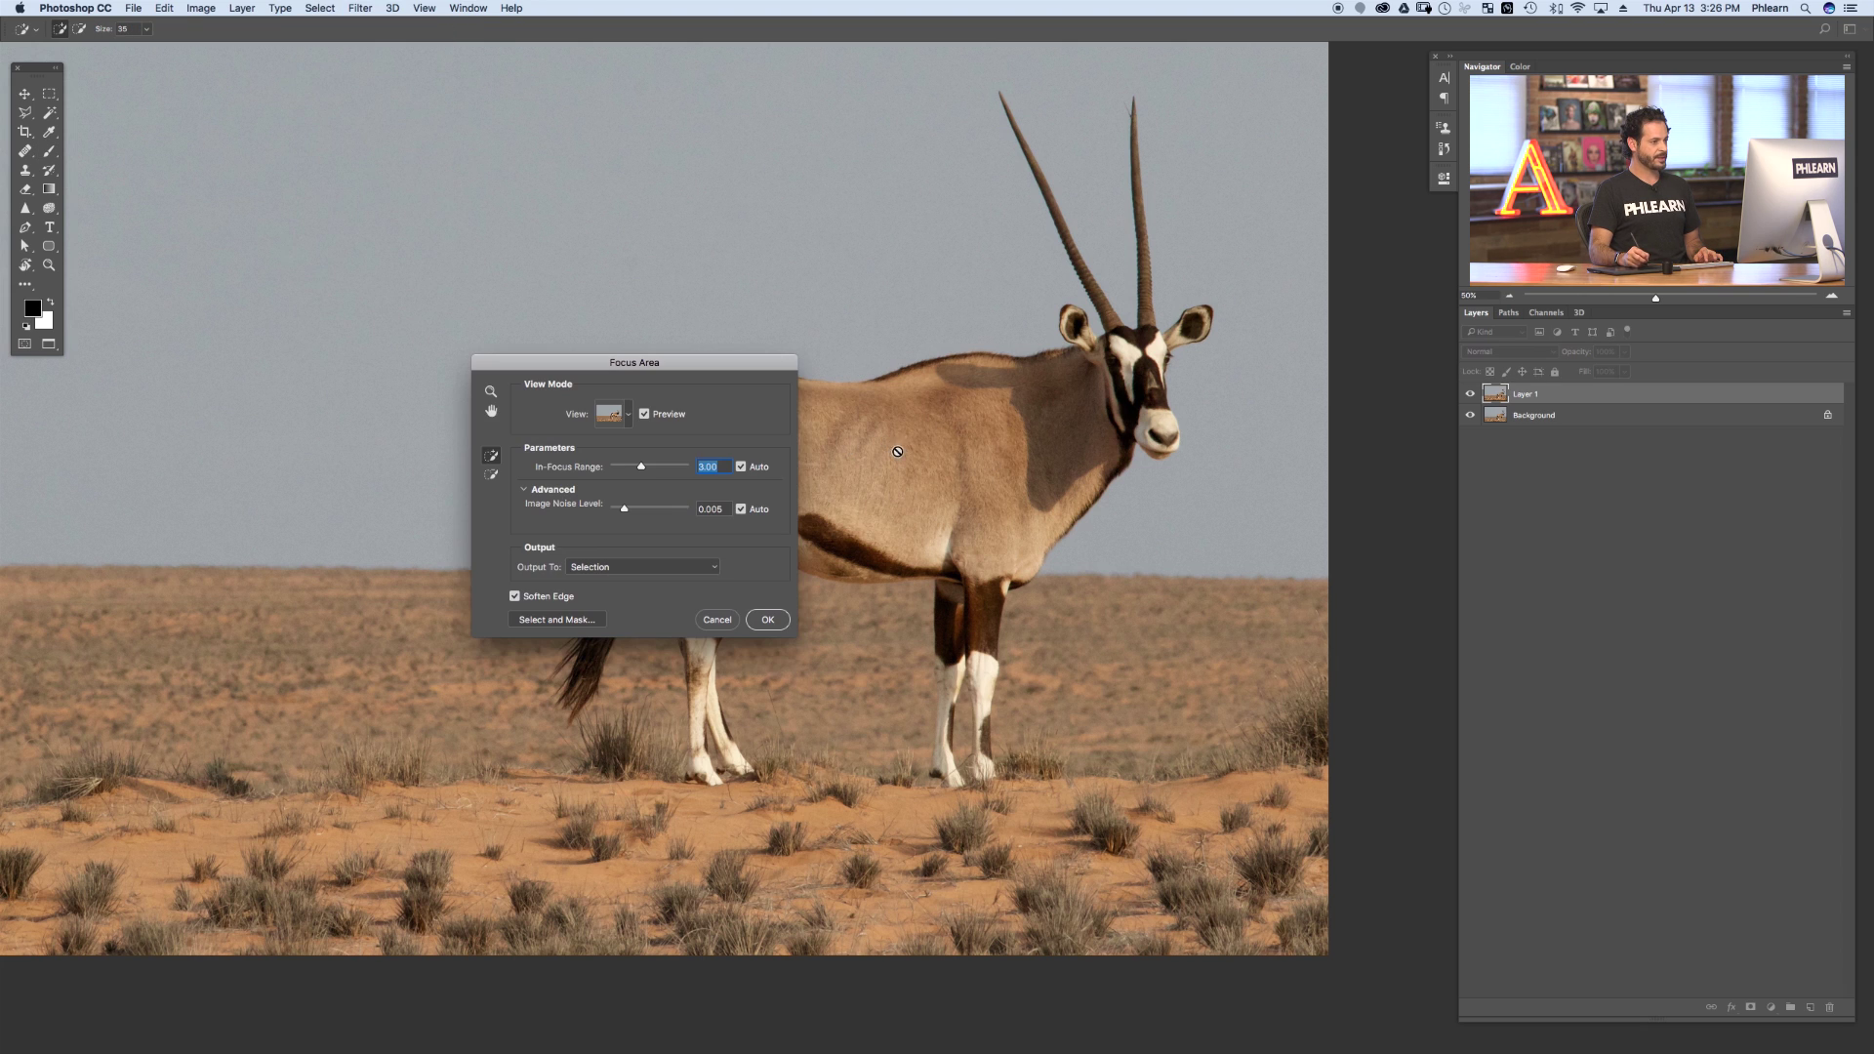
drag(635, 458, 631, 470)
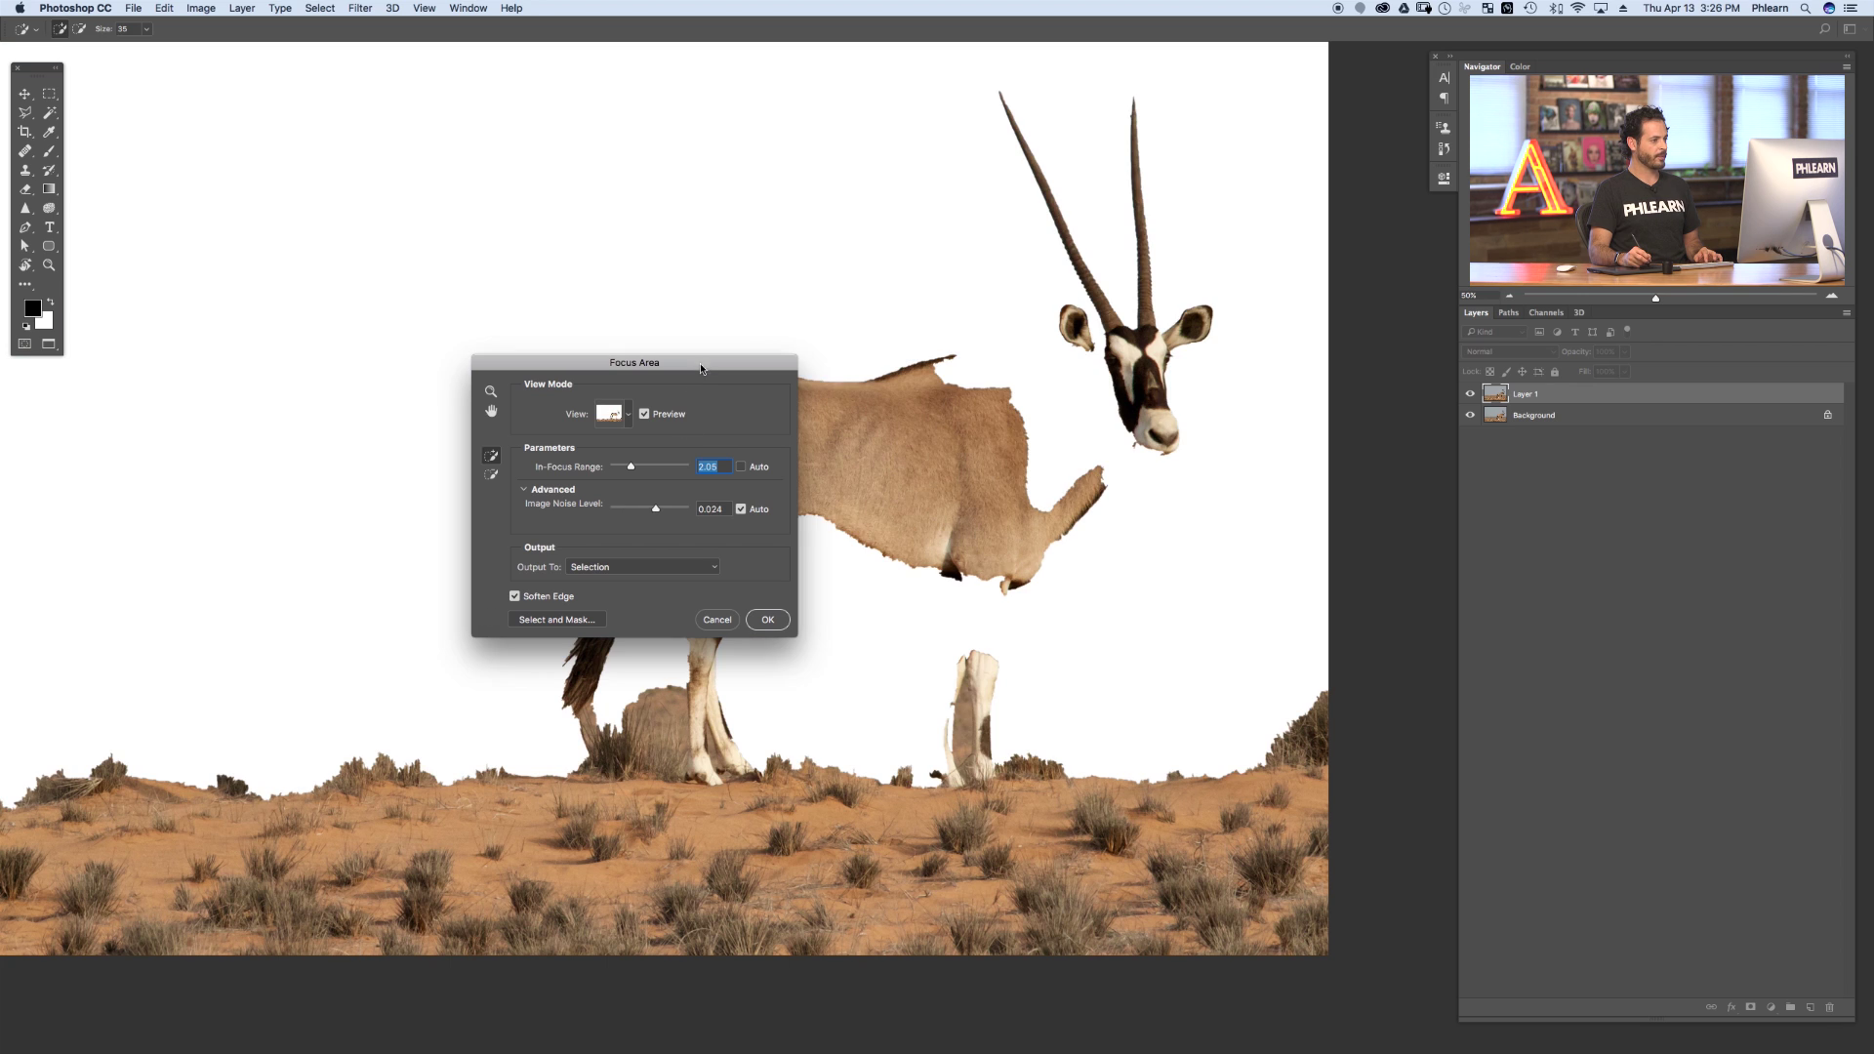
drag(692, 361, 487, 225)
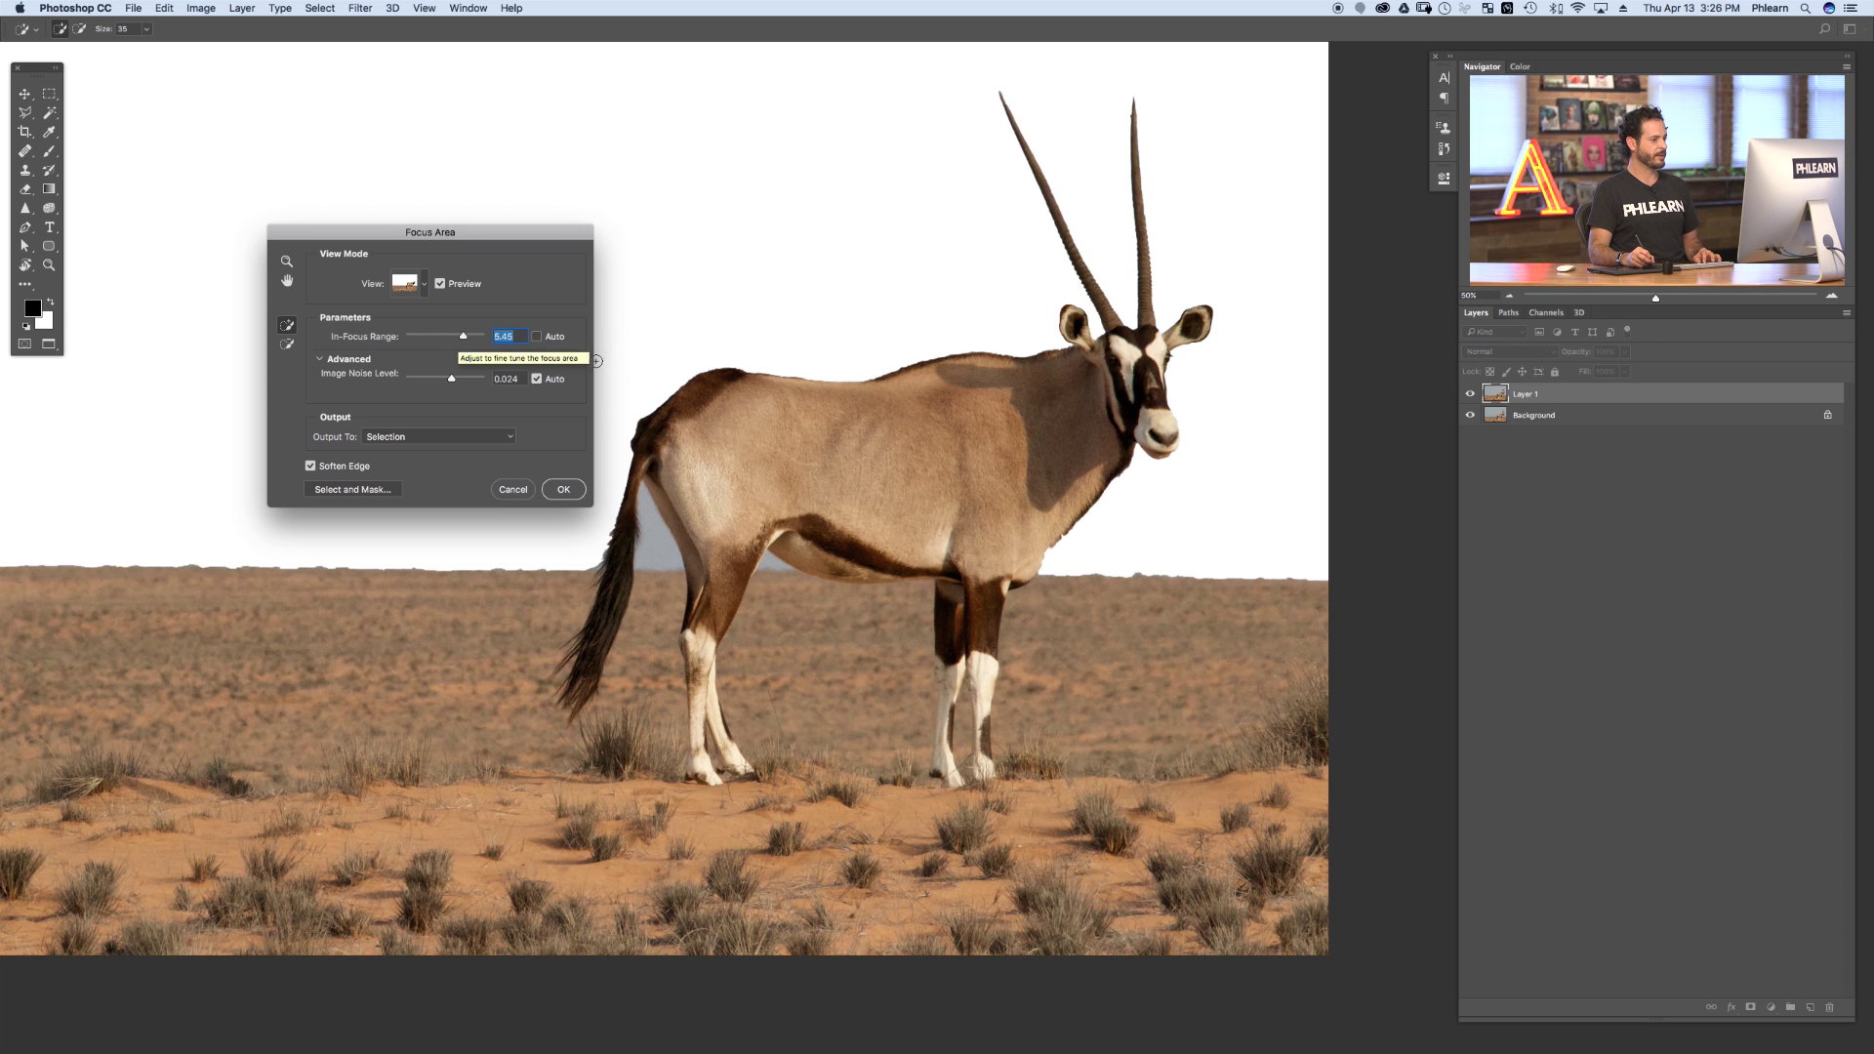
key(super+minus)
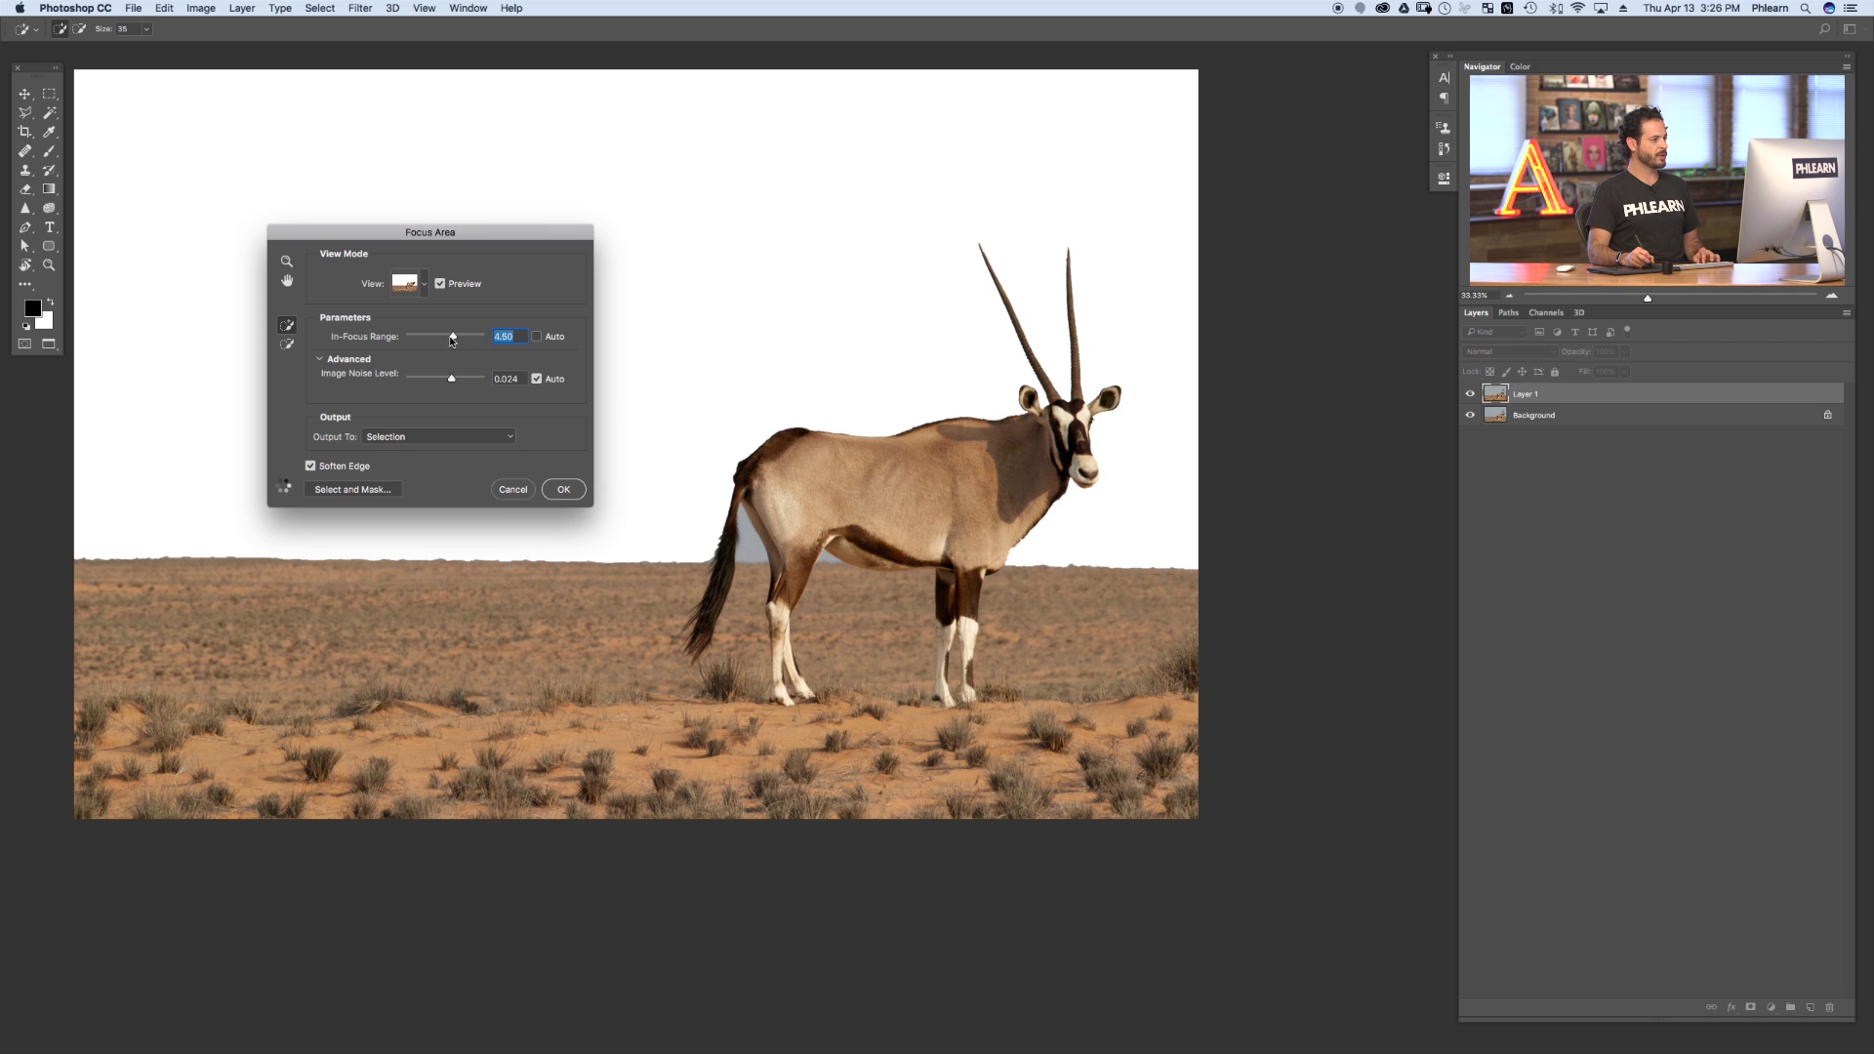
drag(448, 336, 442, 336)
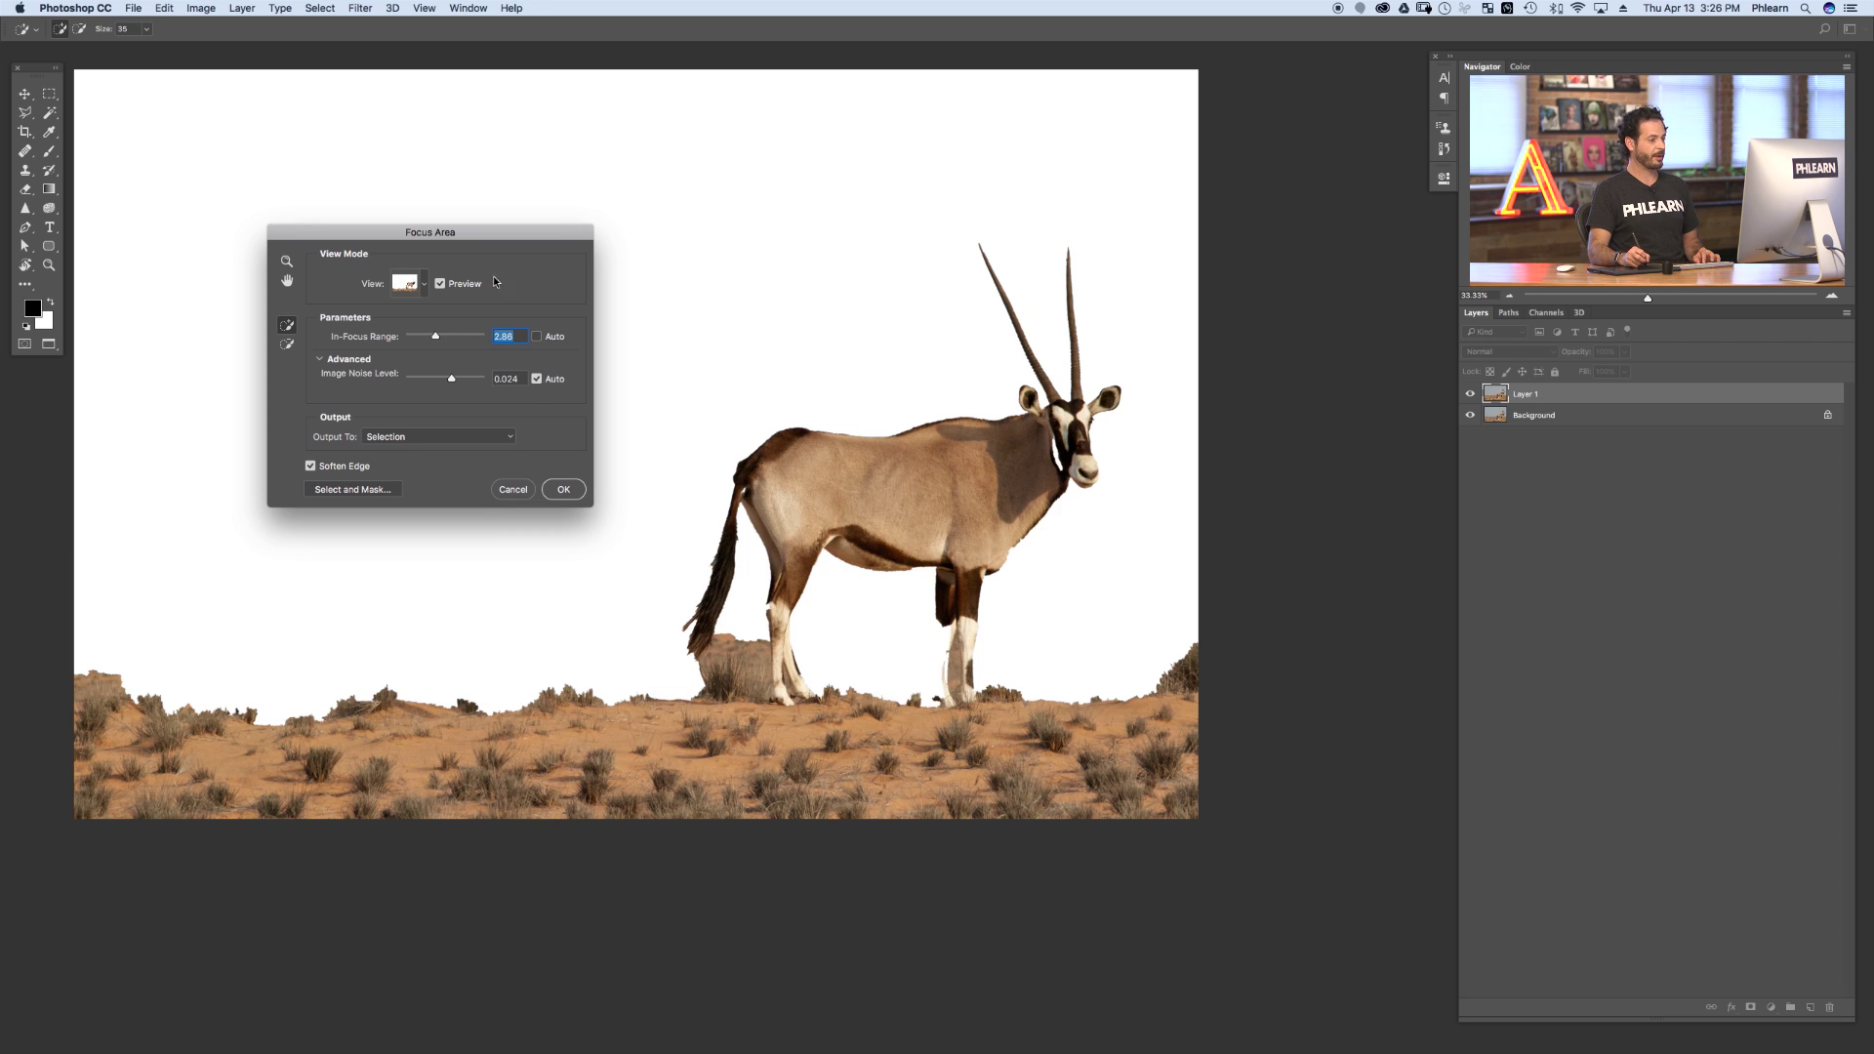
text(3)
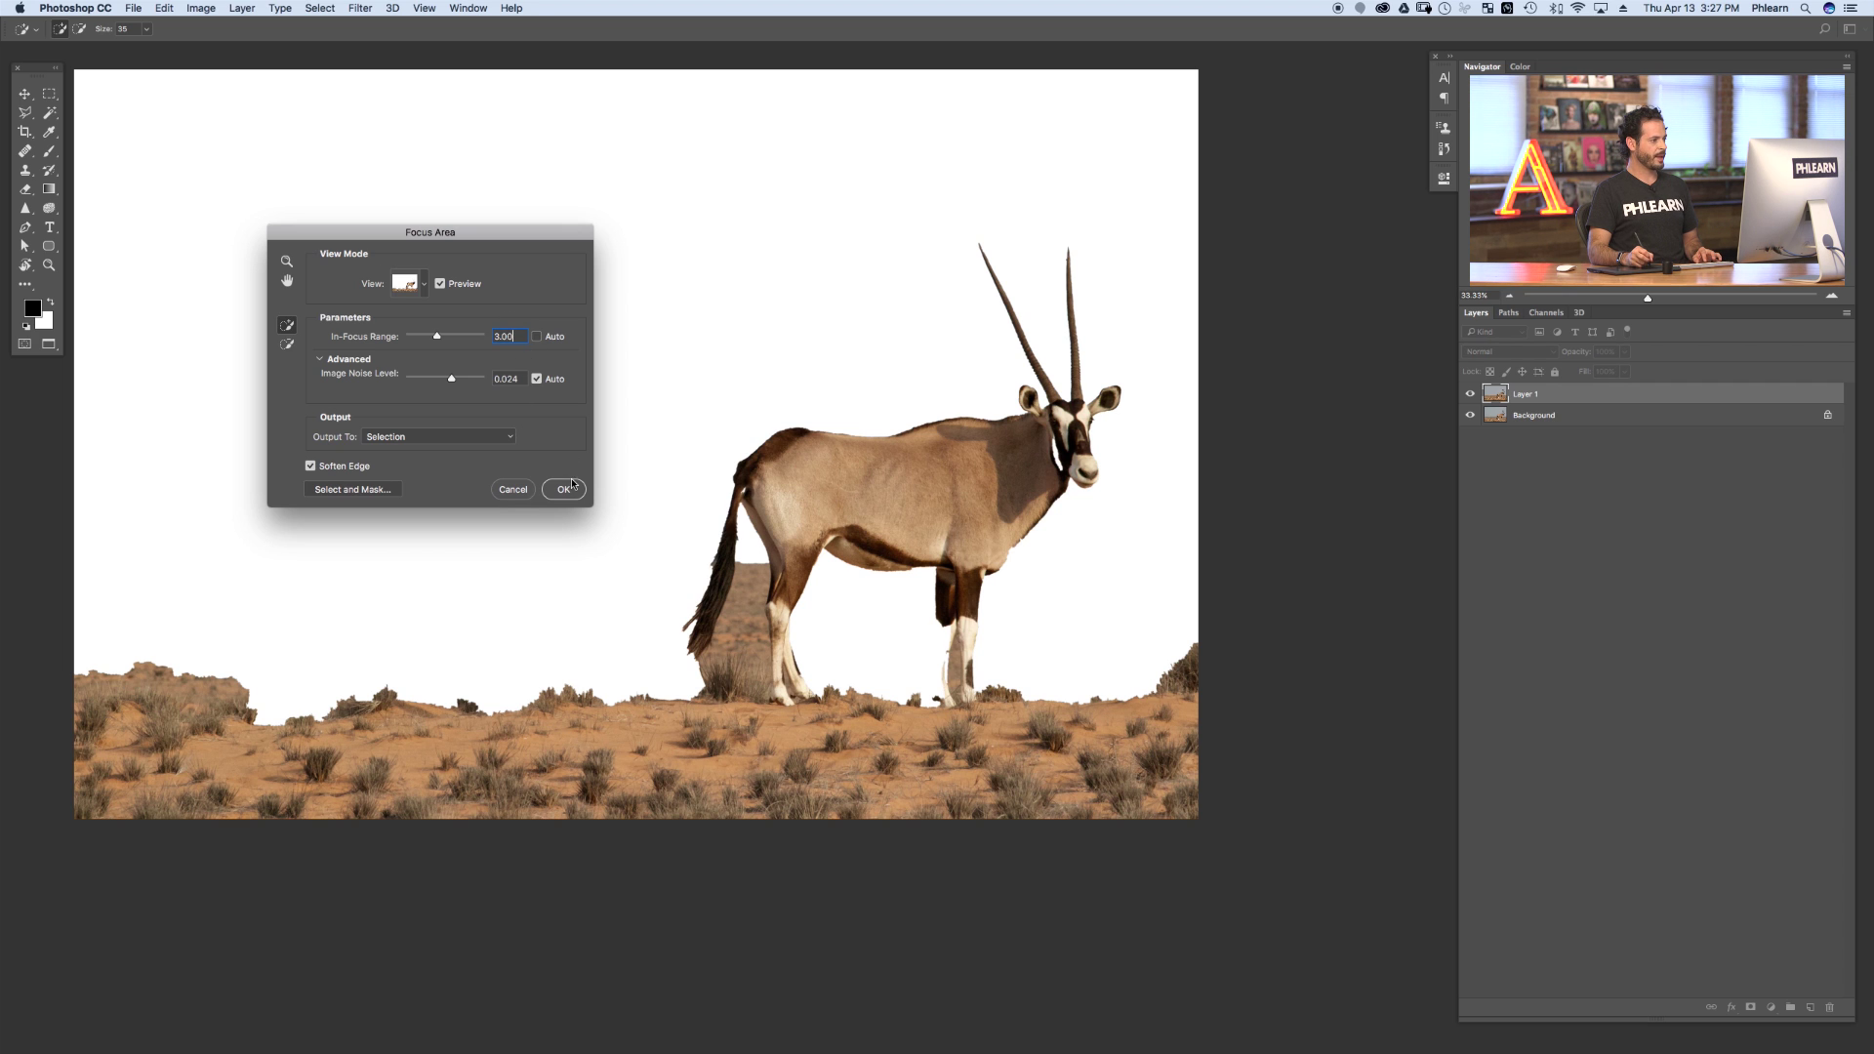
- Add the missing strip of neck beside the oryx's face to the focus area
key(super+equal)
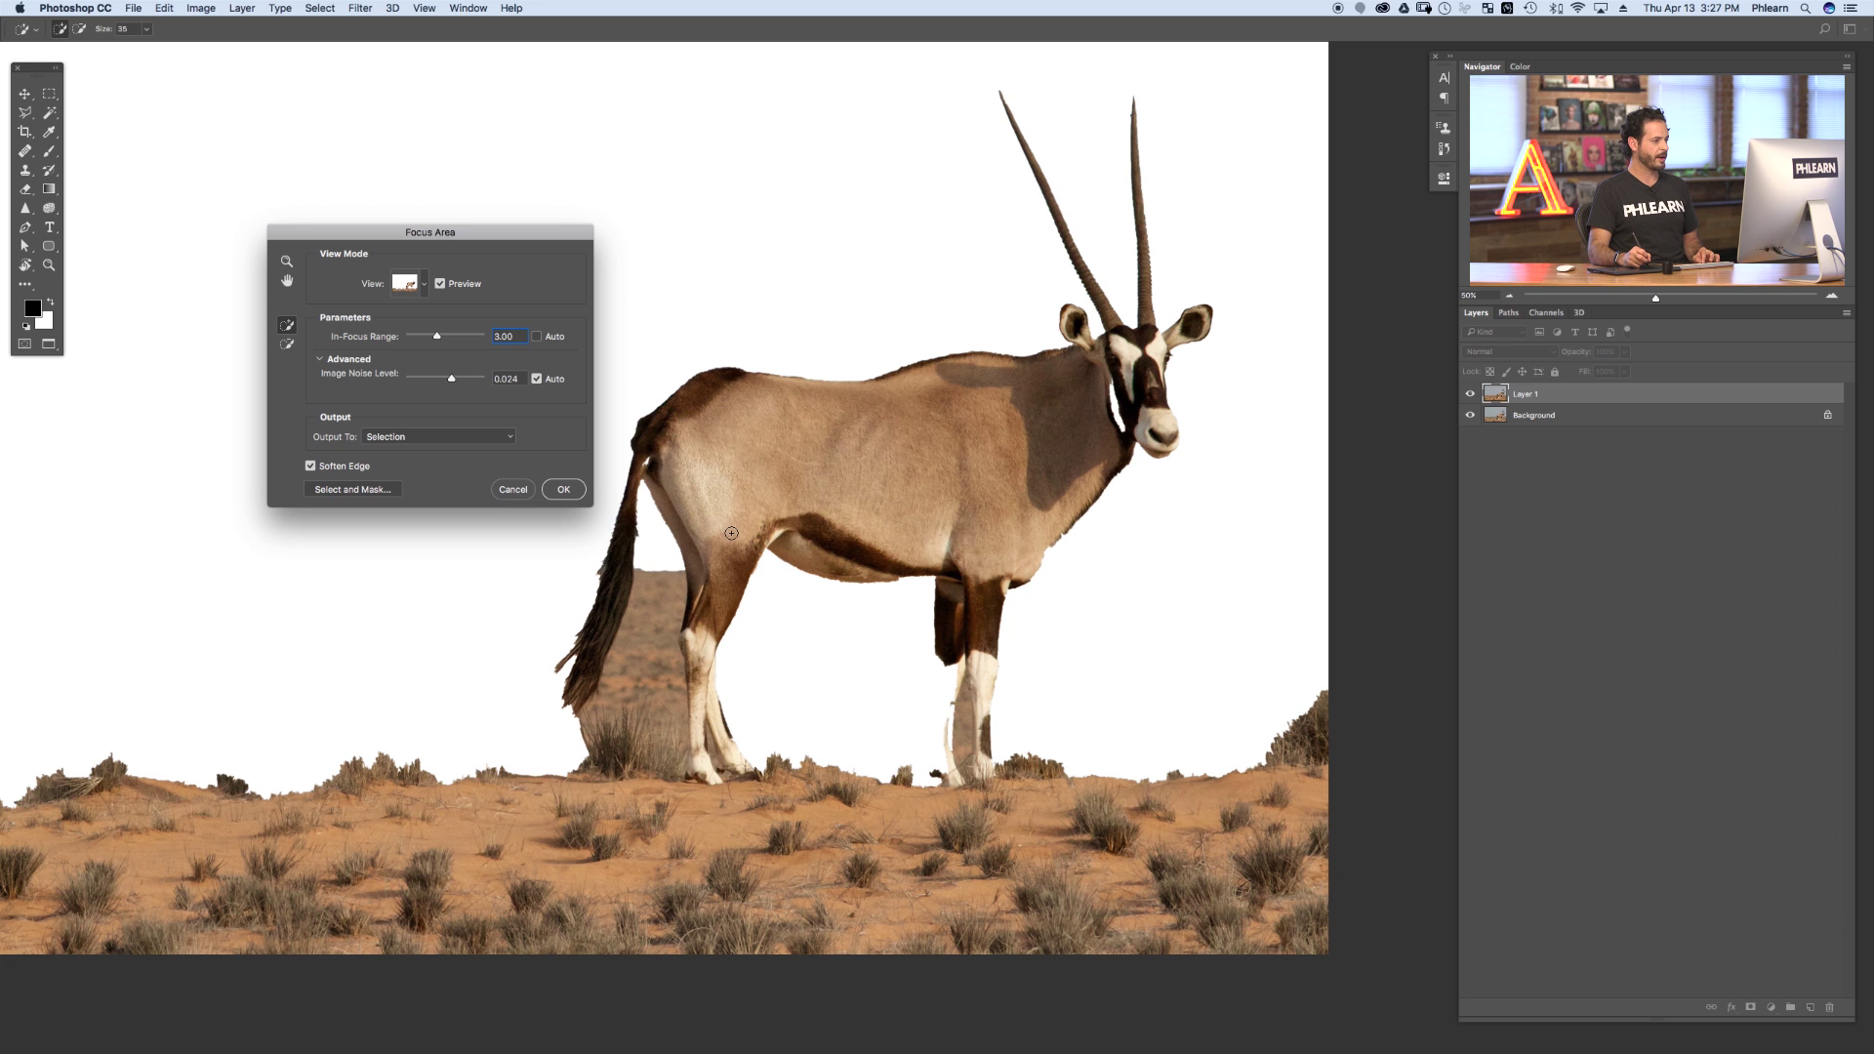
key(super+equal)
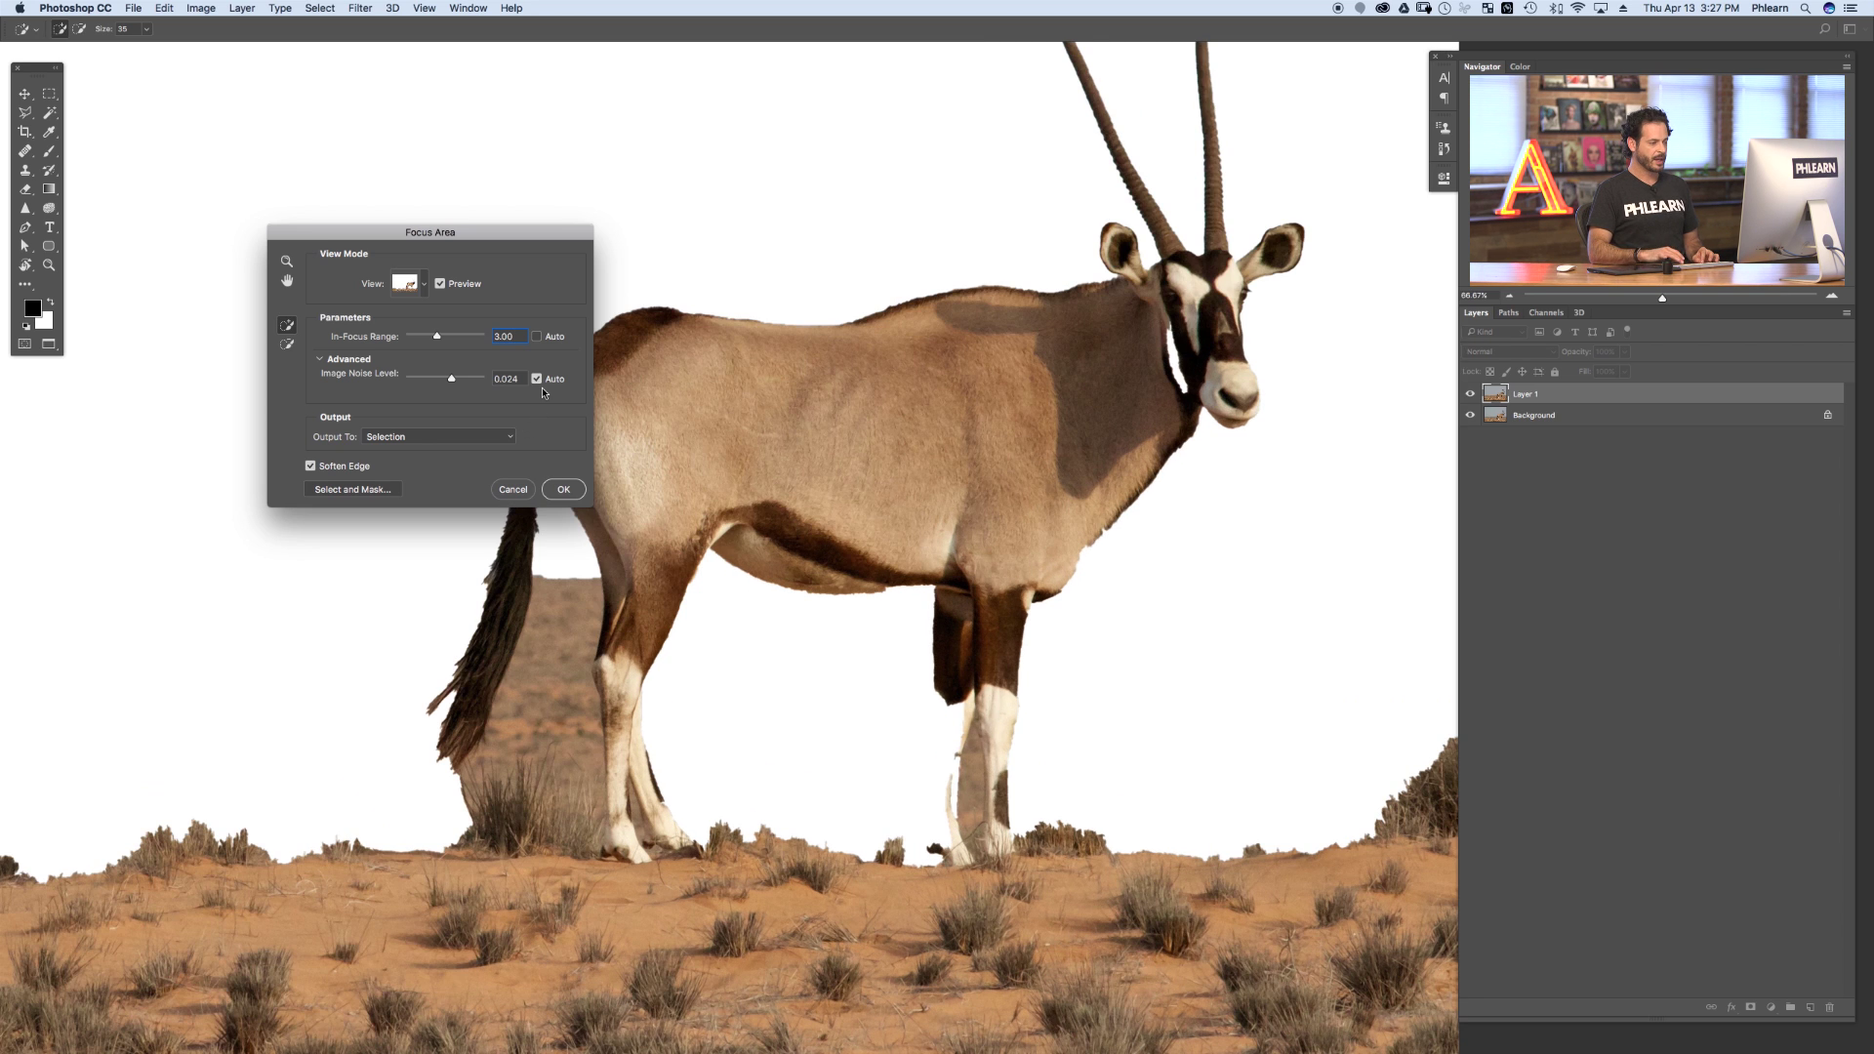
drag(1212, 300, 1152, 342)
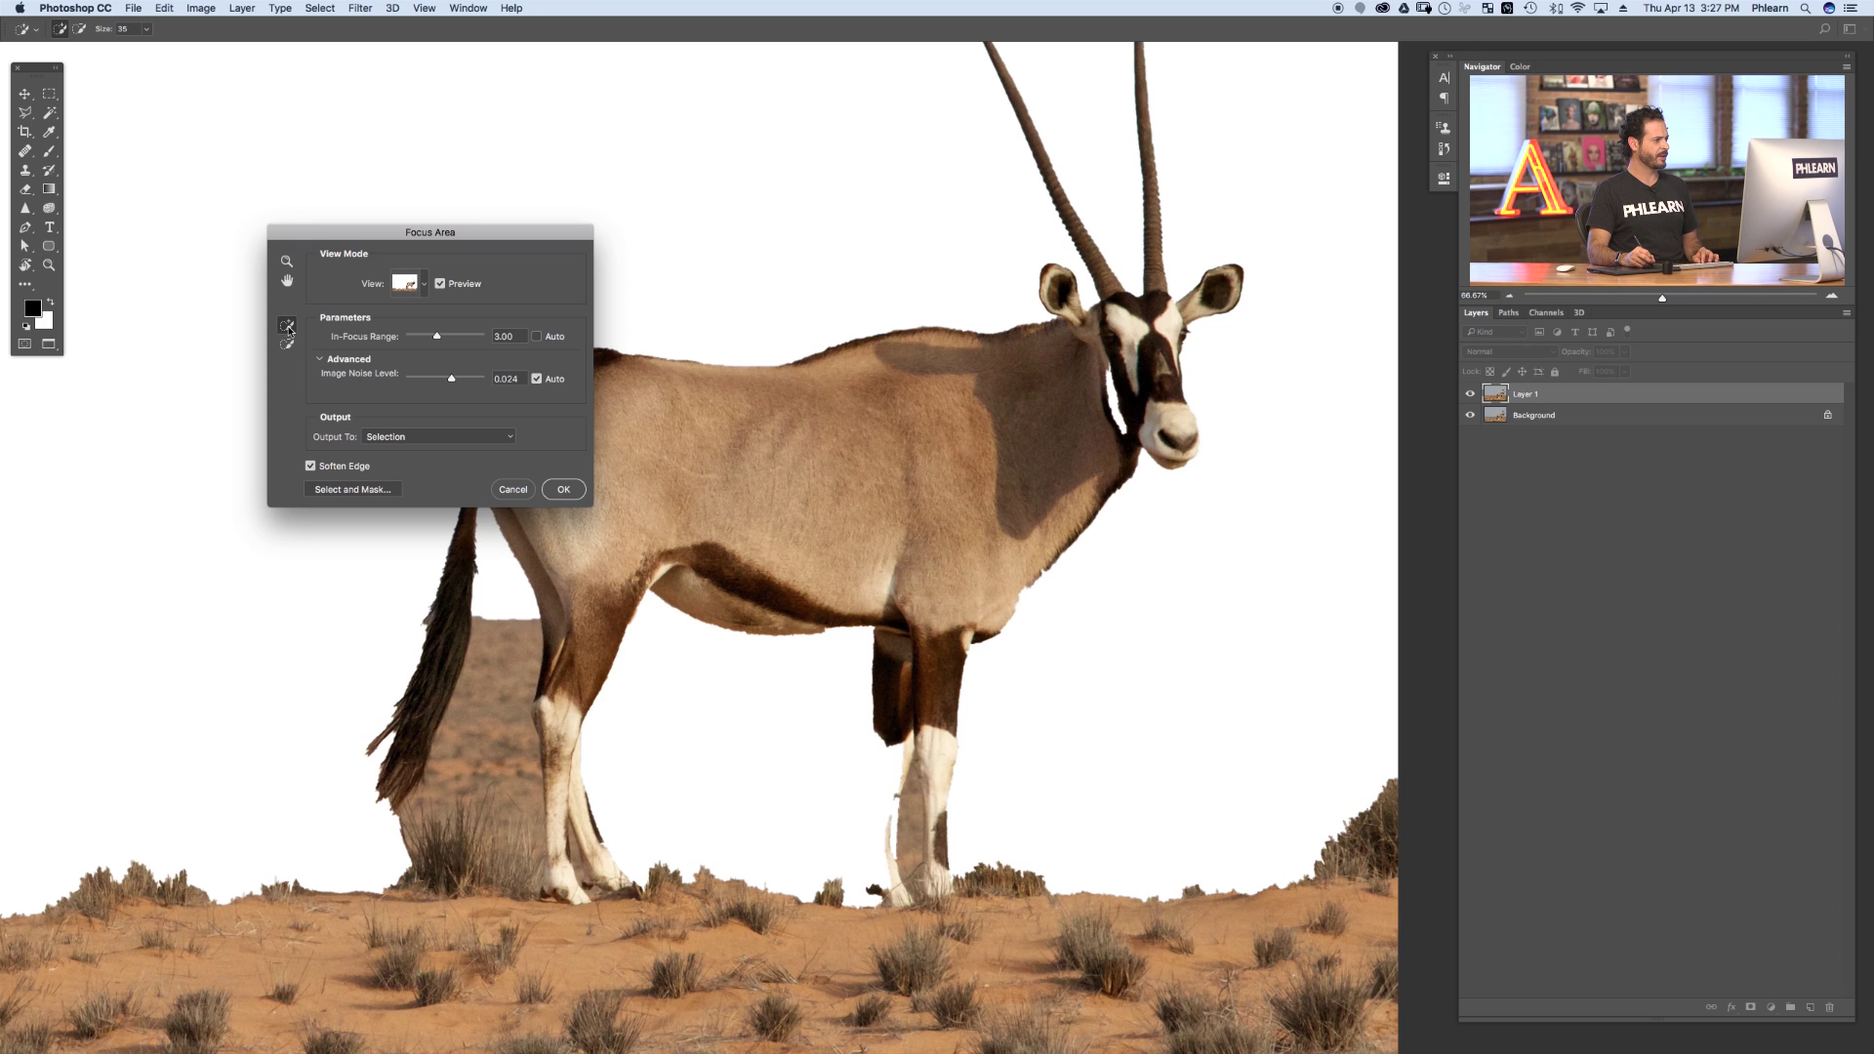
mouse_move(1106, 390)
mouse_down()
mouse_move(1122, 417)
mouse_move(1113, 401)
mouse_up()
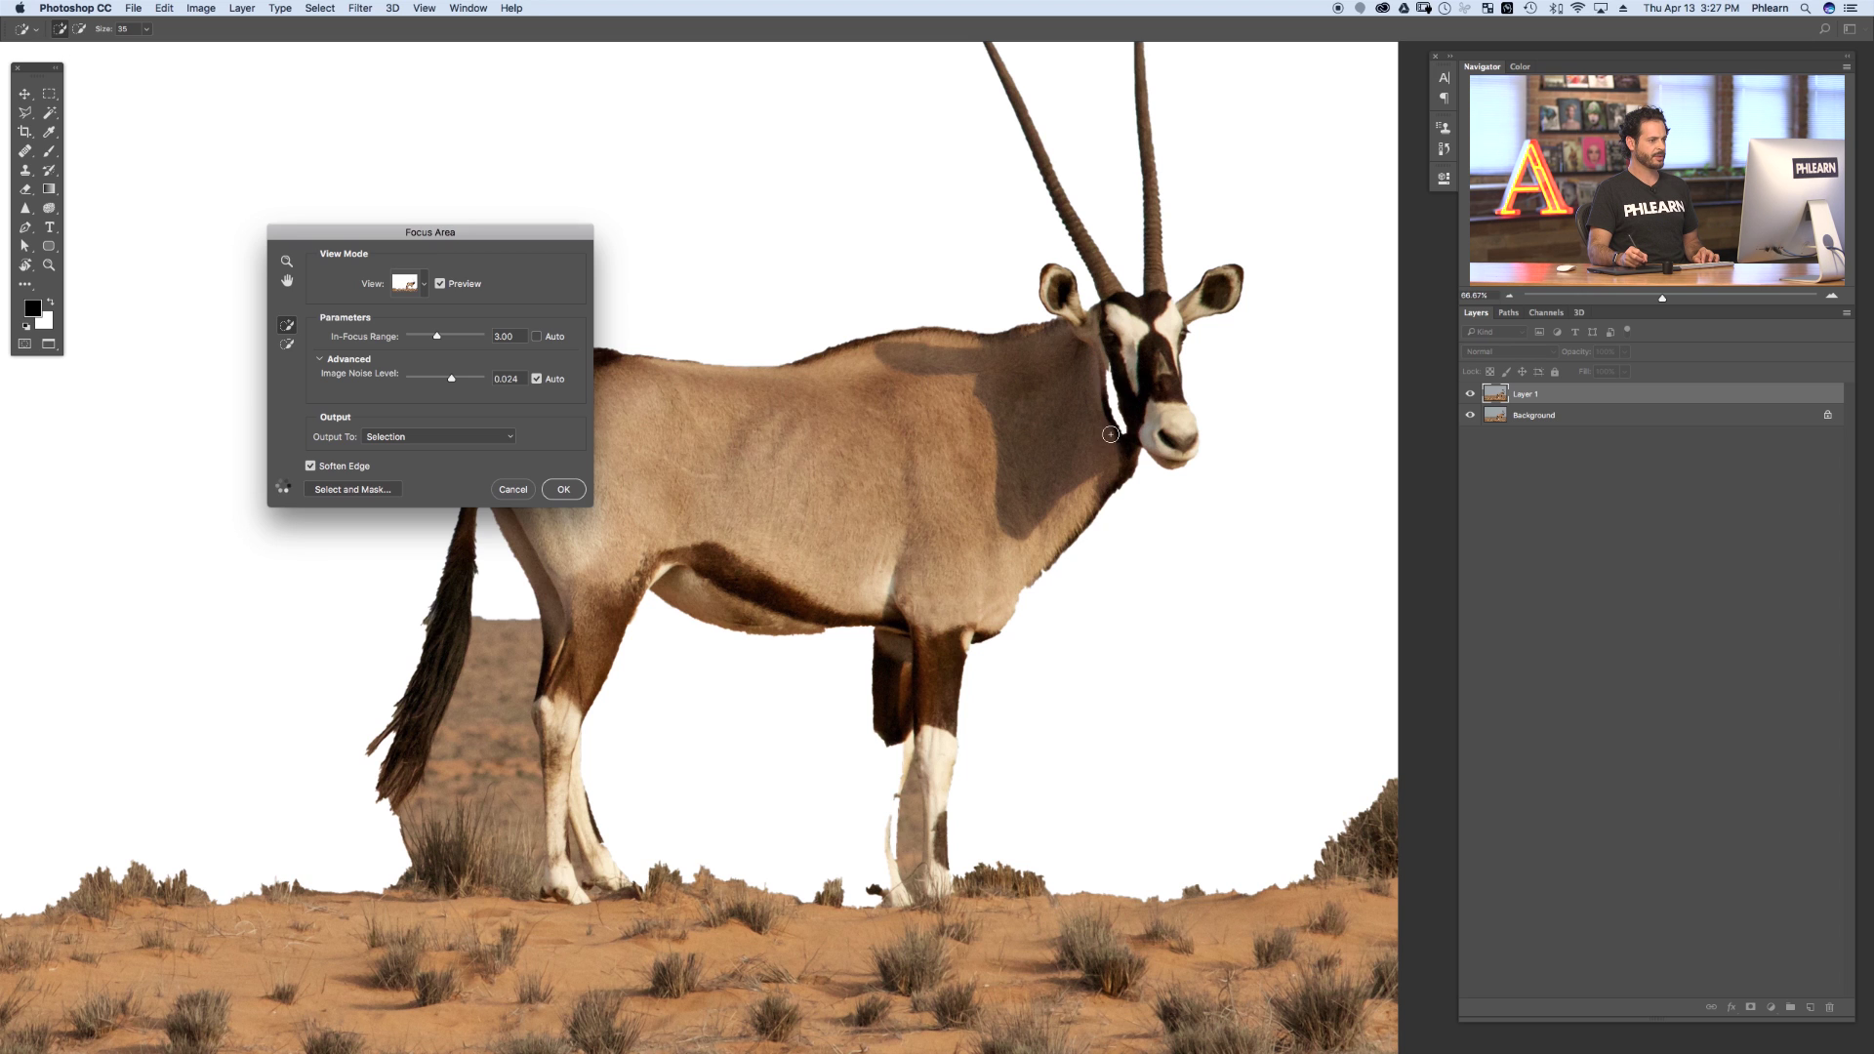
- Subtract the patch of desert between the oryx's tail and hind legs from the focus area
drag(827, 513, 963, 484)
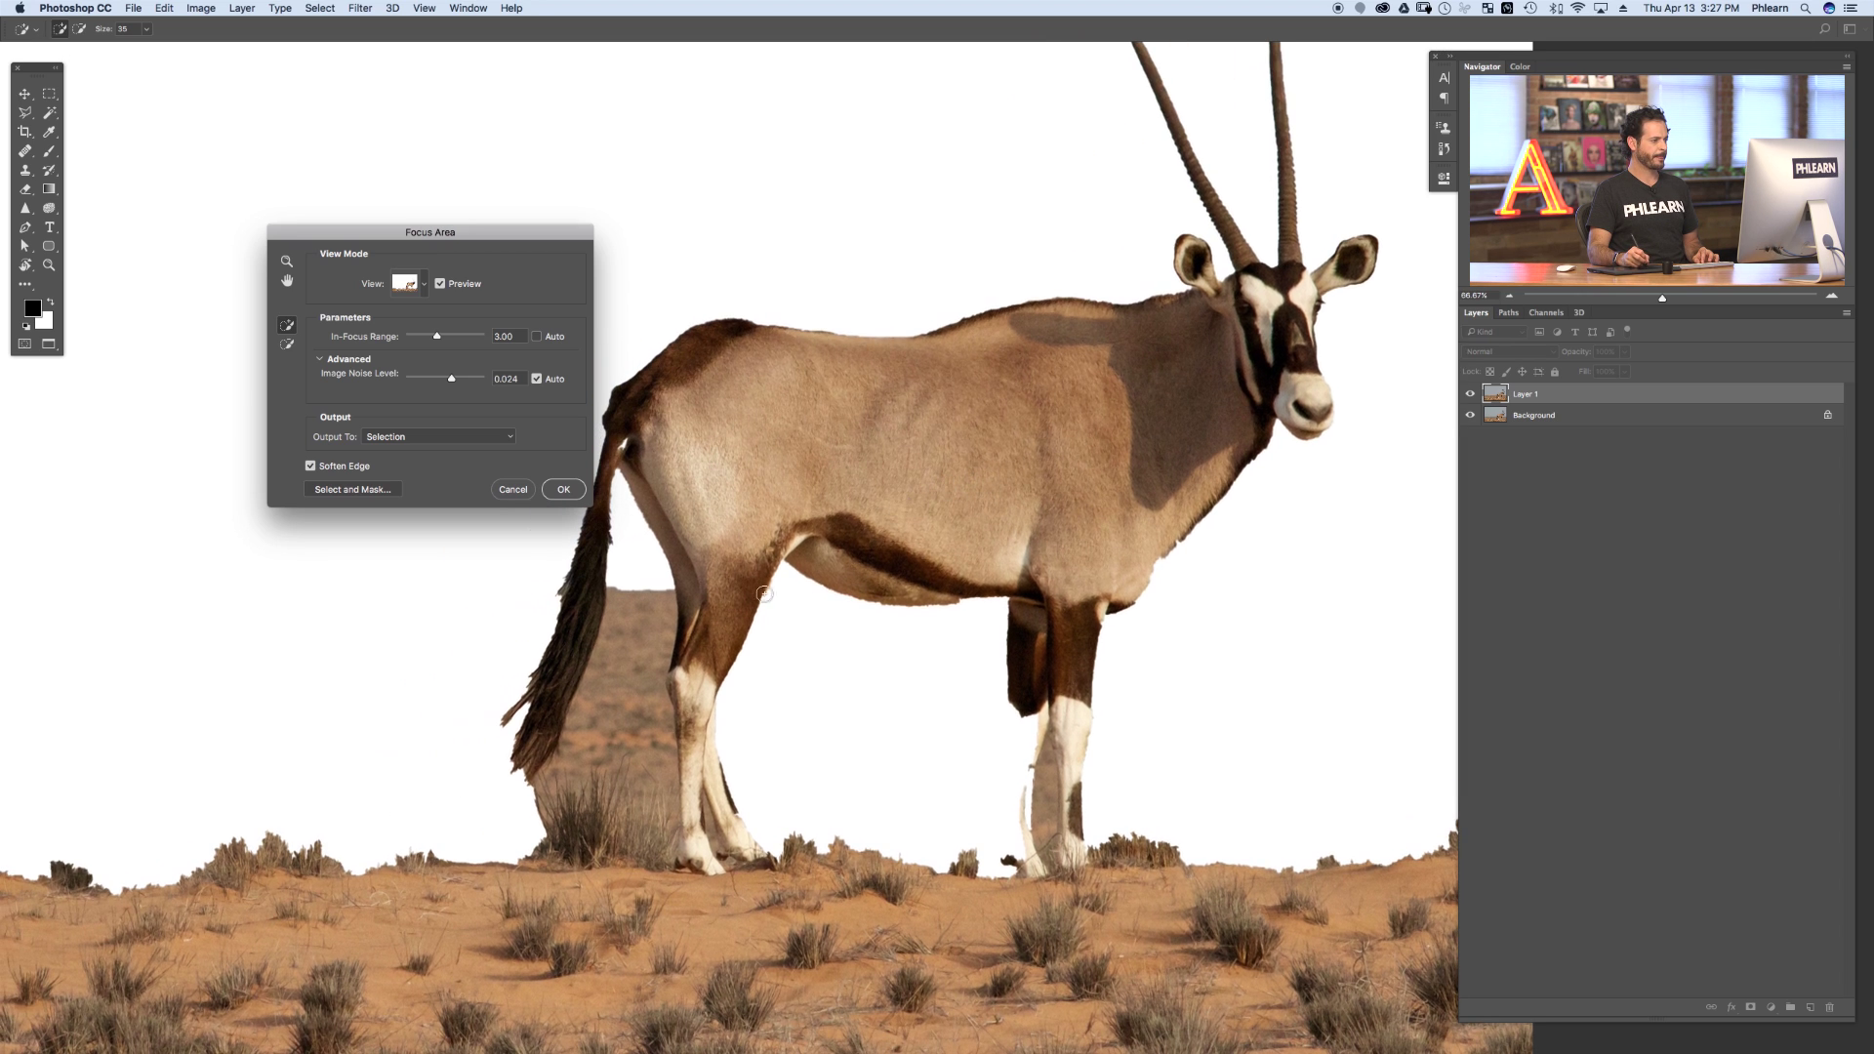
click(285, 346)
mouse_move(629, 589)
mouse_down()
mouse_move(634, 781)
mouse_move(527, 801)
mouse_move(652, 804)
mouse_move(670, 825)
mouse_up()
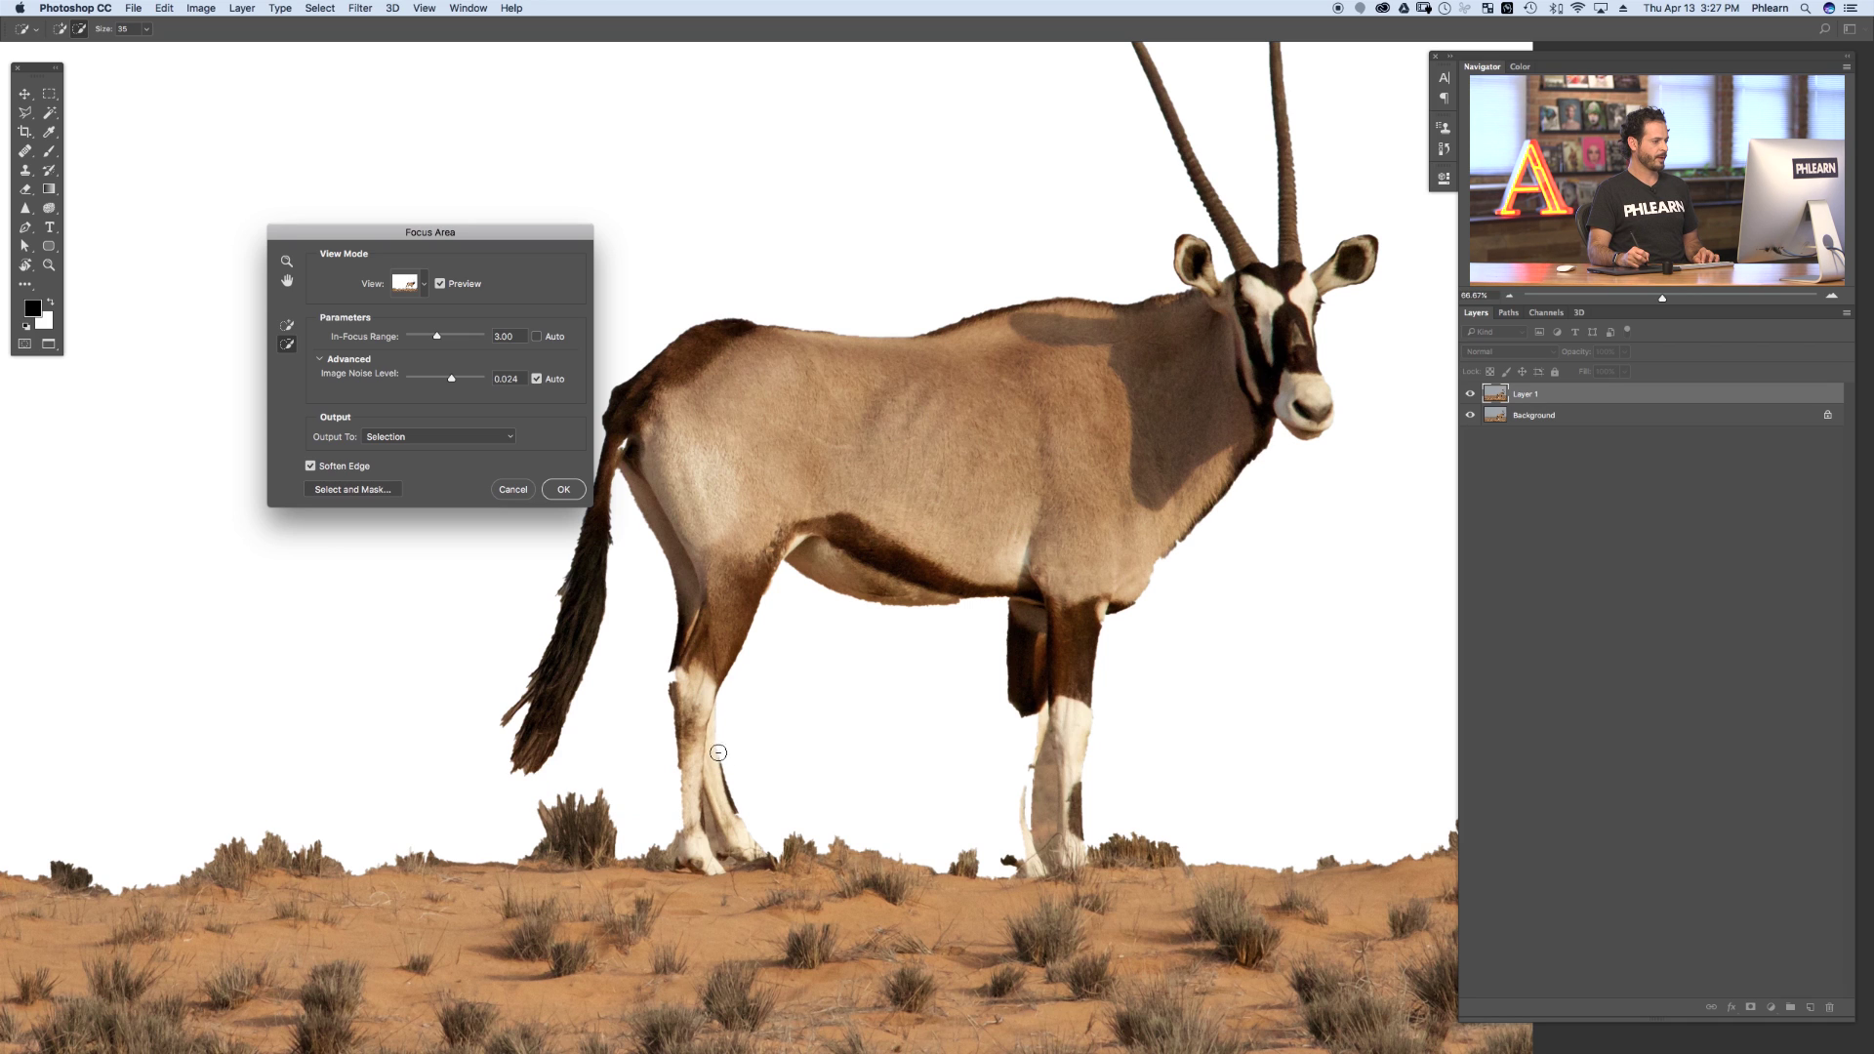
- Add the missing lower part of the oryx's far front leg to the focus area
key(e)
mouse_move(1031, 761)
mouse_down()
mouse_move(1025, 705)
mouse_move(1006, 702)
mouse_move(1020, 684)
mouse_move(1023, 839)
mouse_up()
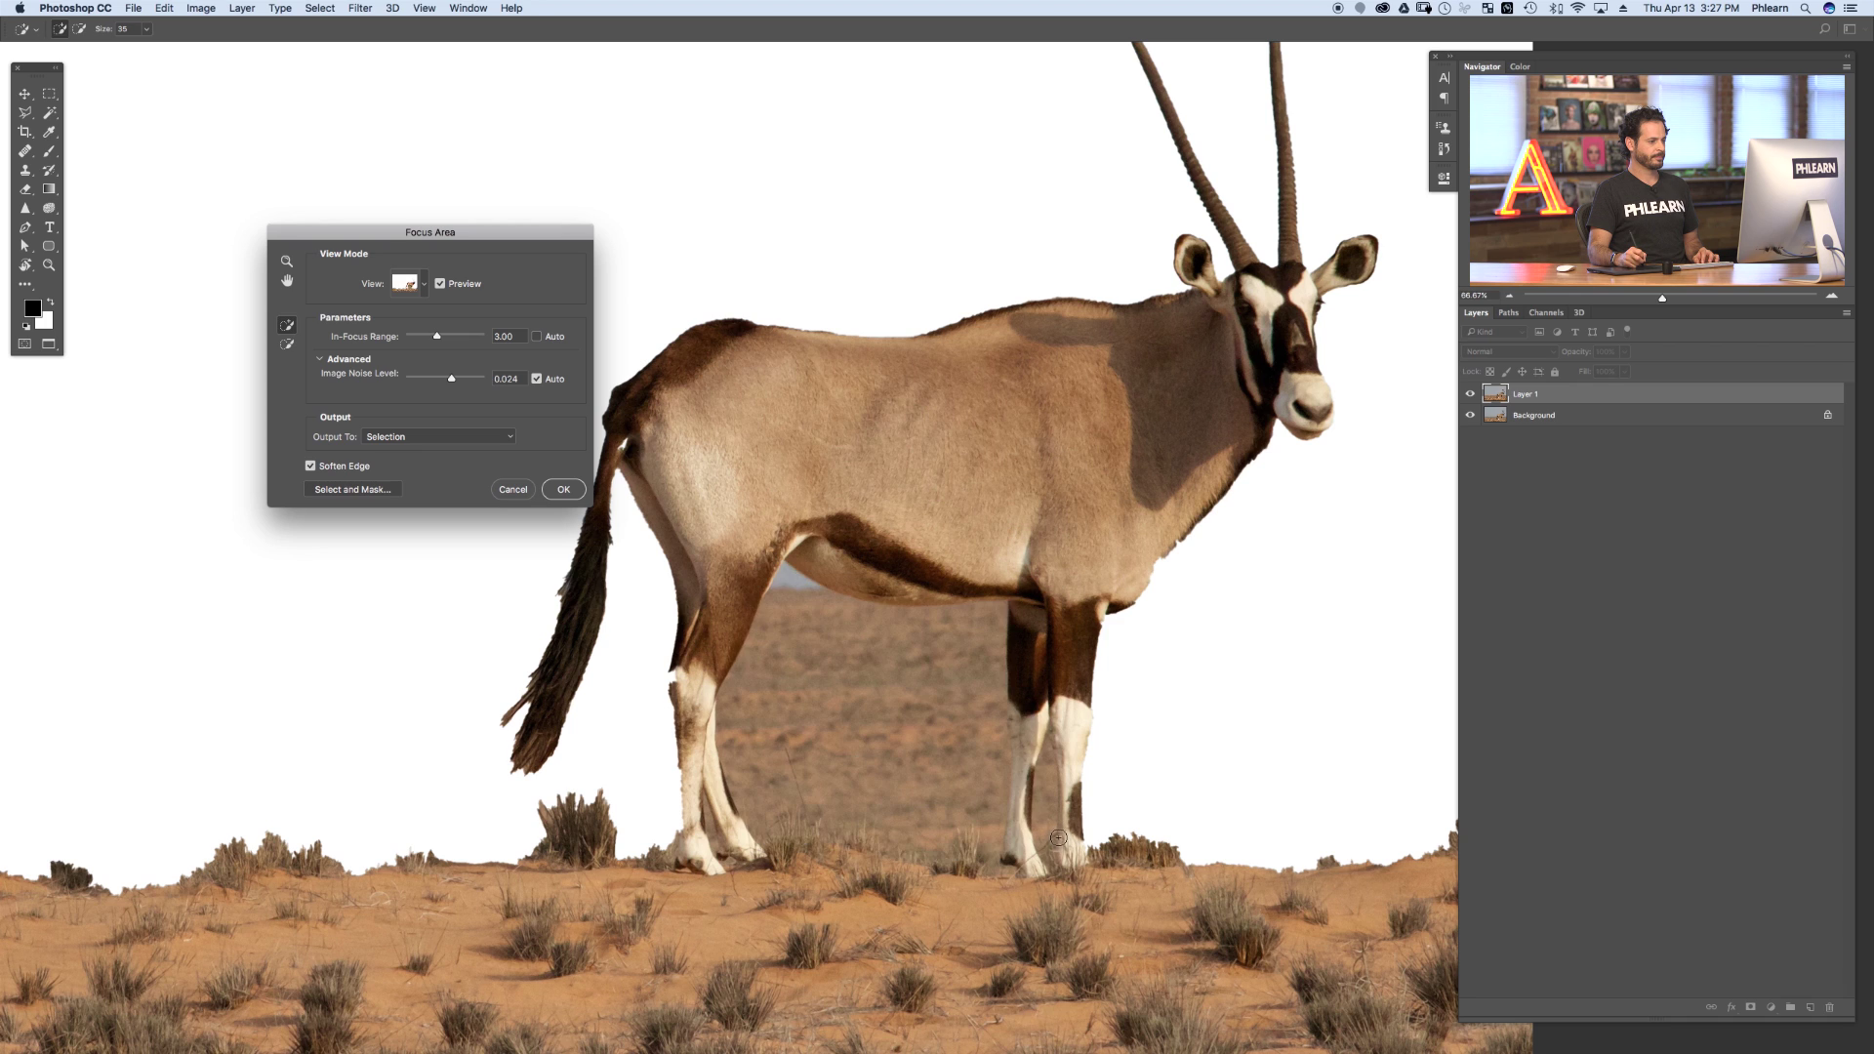
- Subtract the desert under the belly and between the front legs from the focus area
click(289, 346)
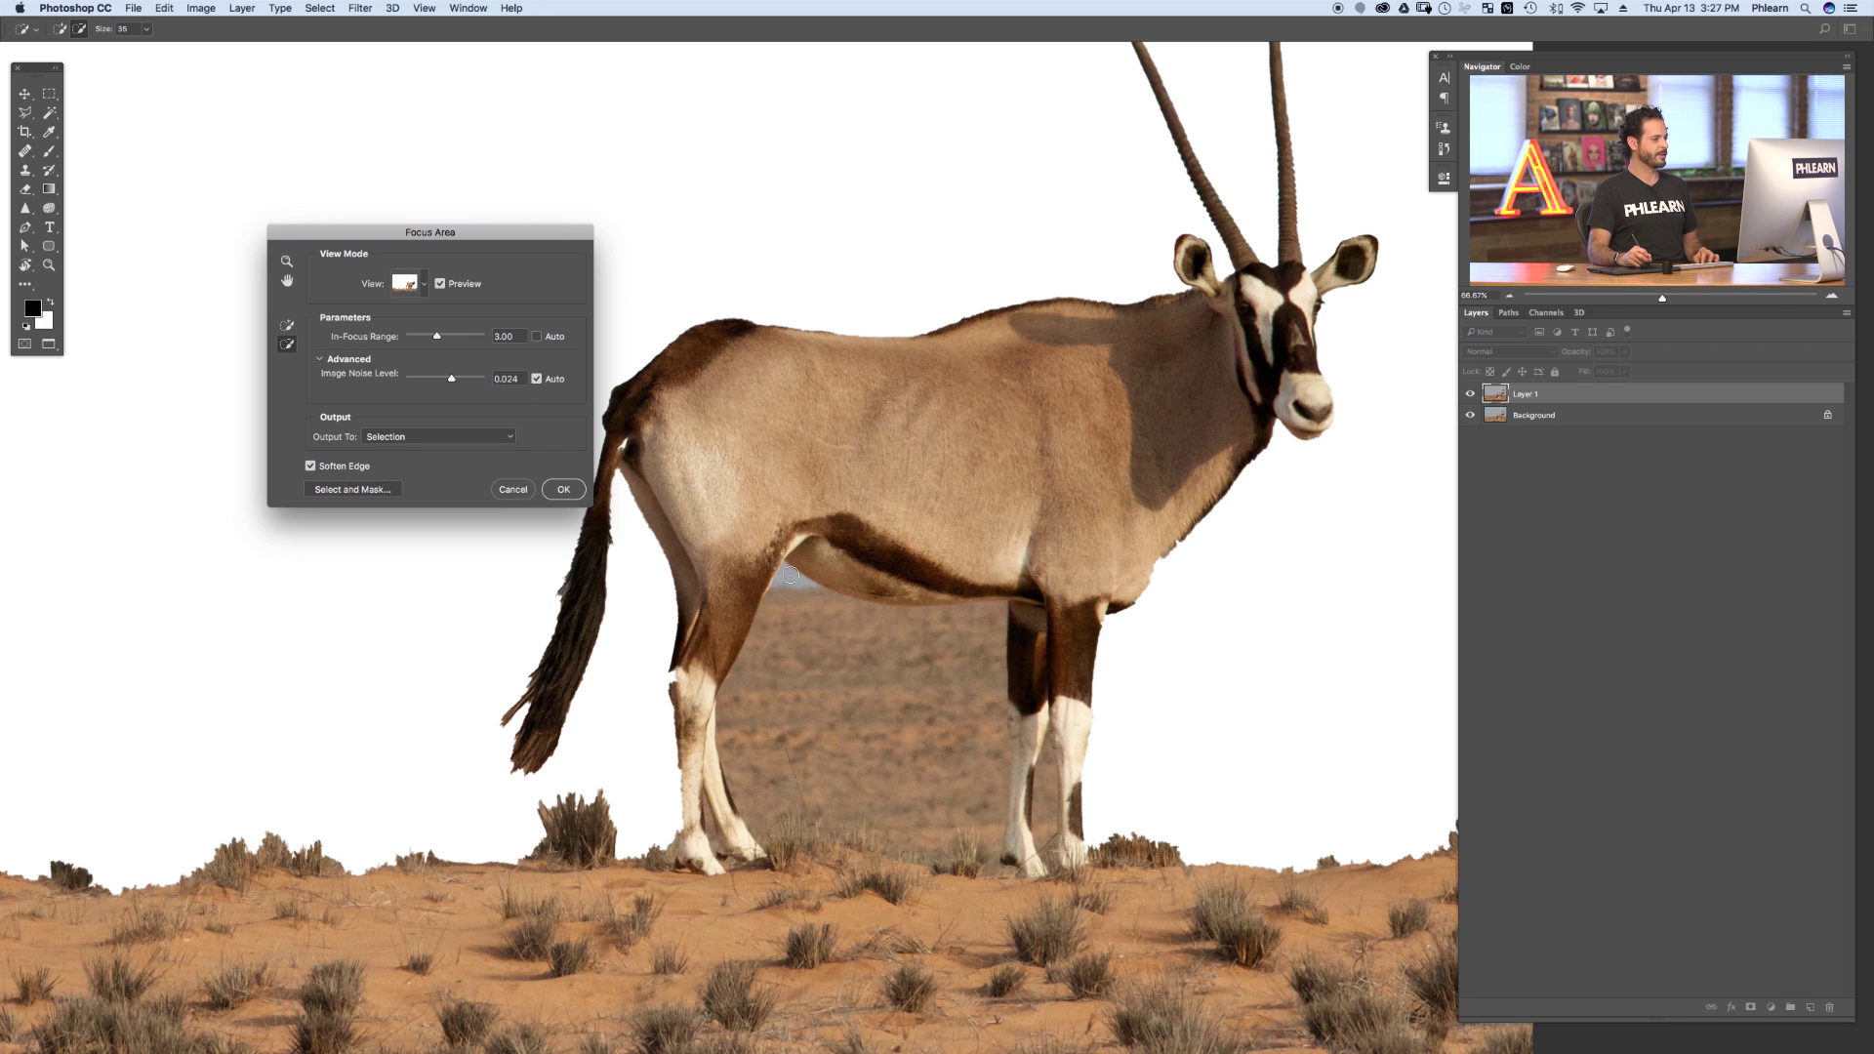
drag(792, 582, 820, 718)
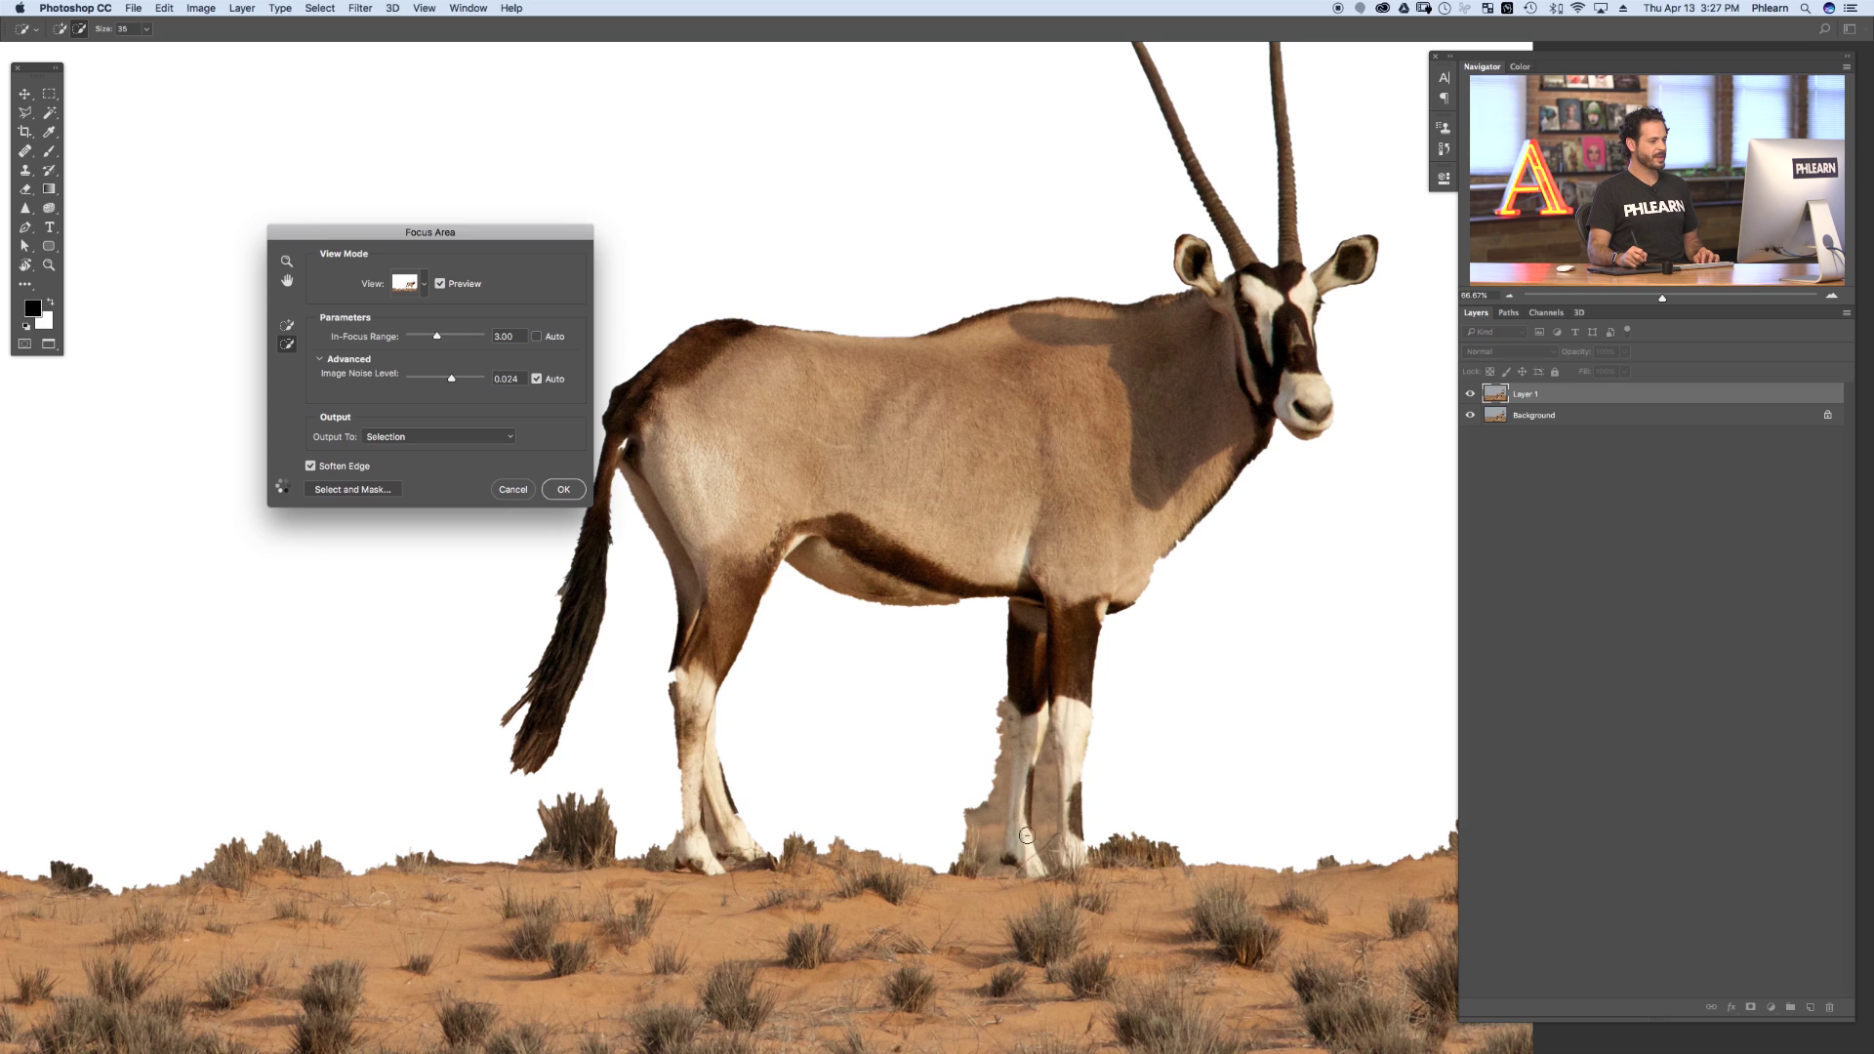
drag(1002, 706, 1006, 825)
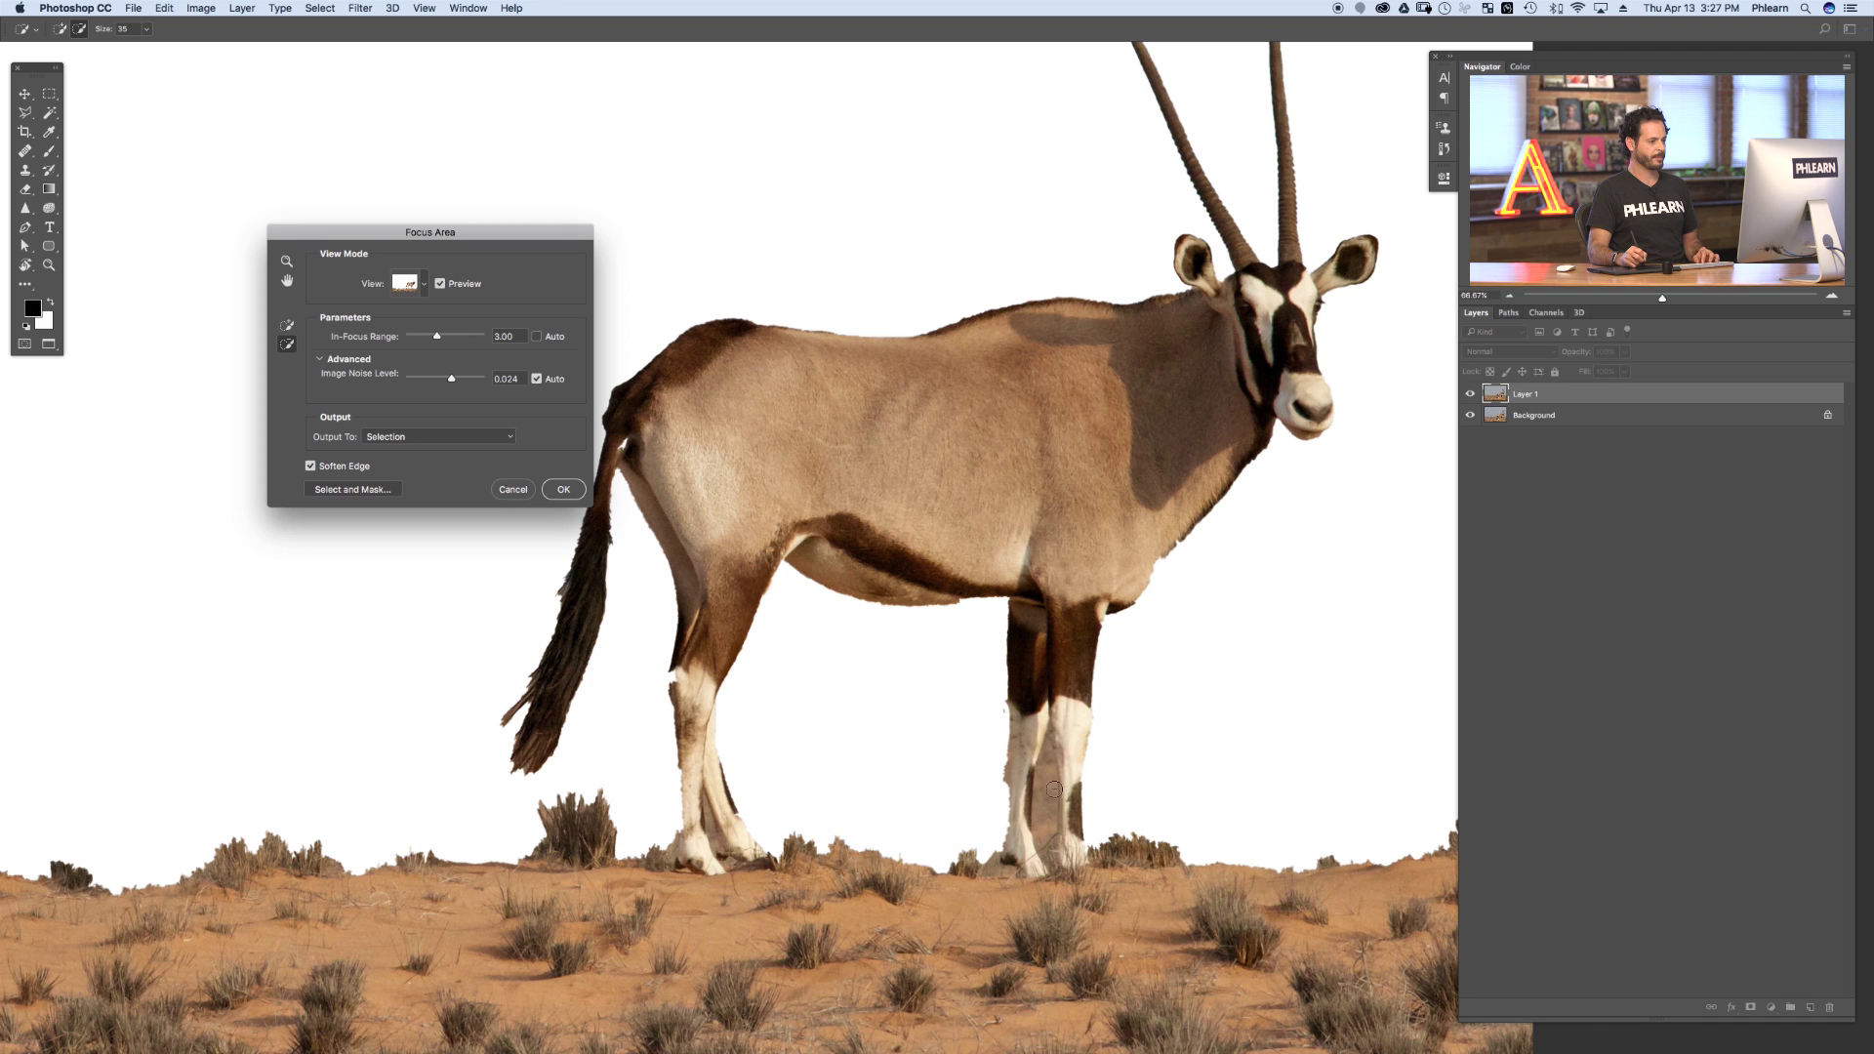
drag(1050, 814, 1051, 831)
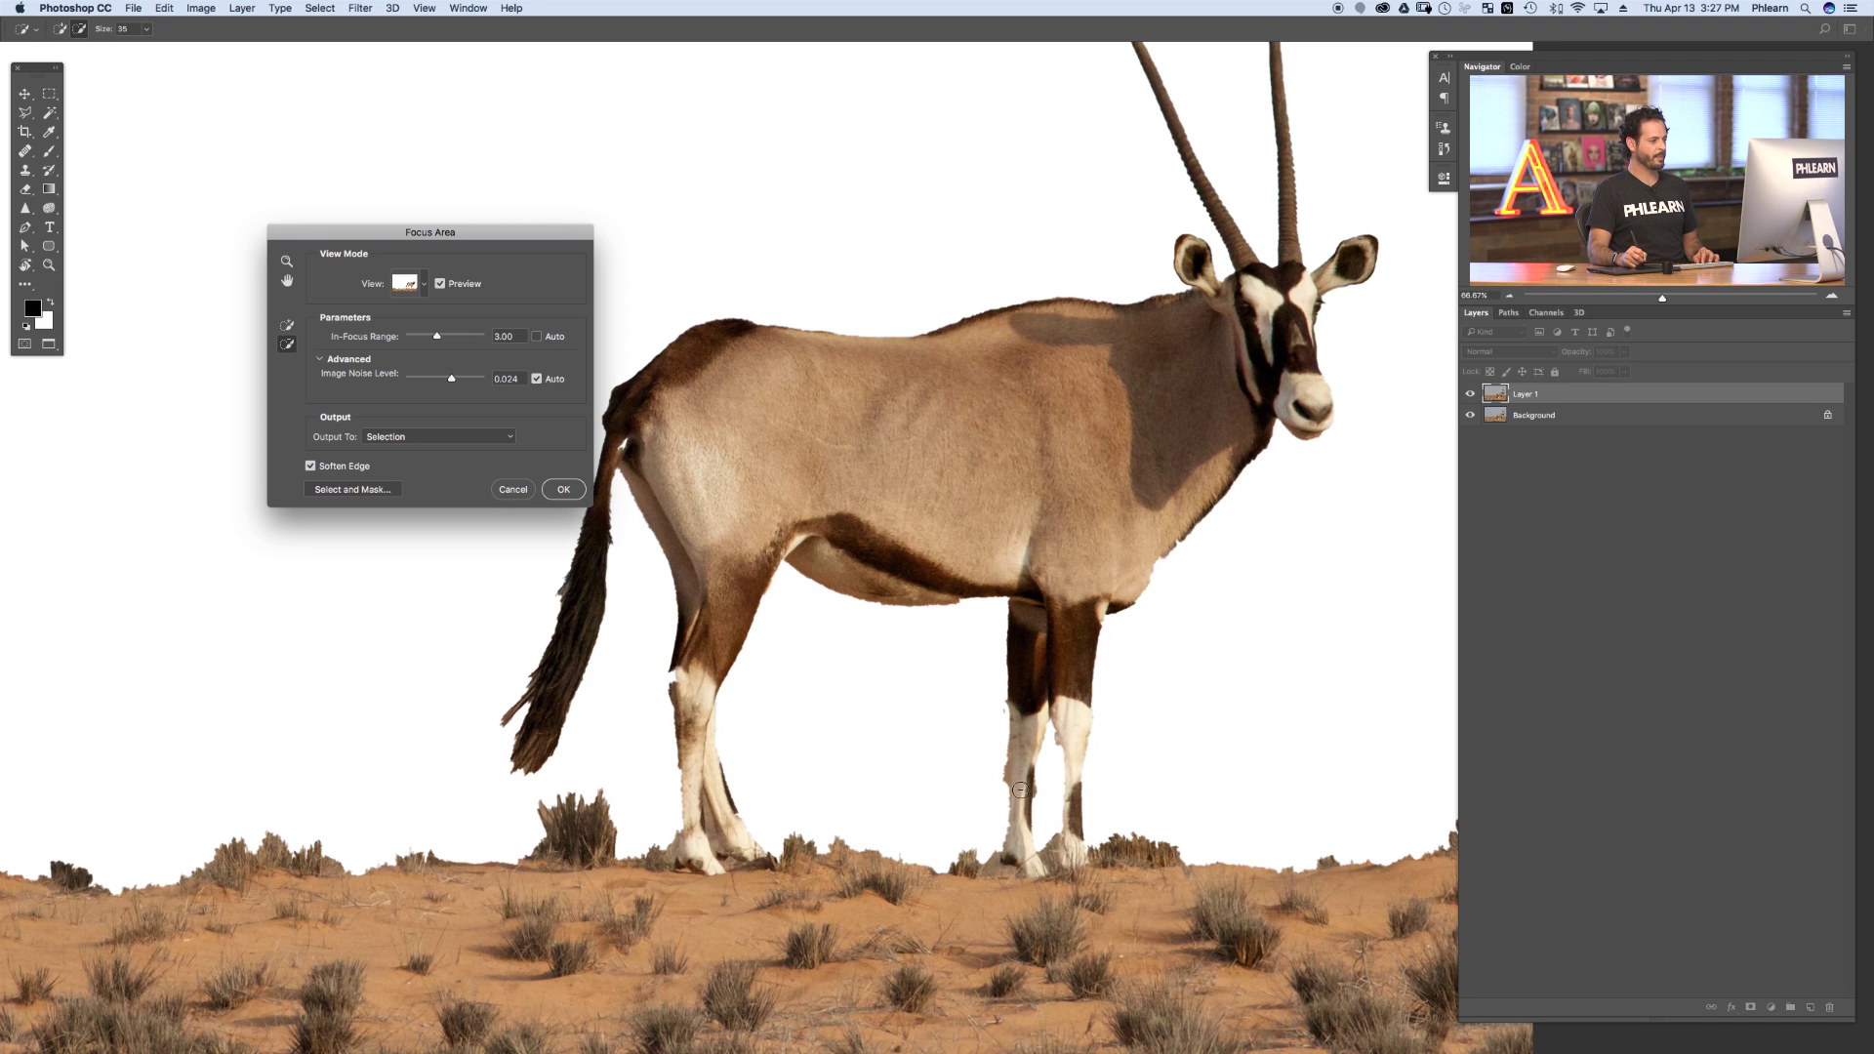
- Even out the left part of the foreground ridge in the focus area and apply the result as a selection
scroll(834, 592, up, 3)
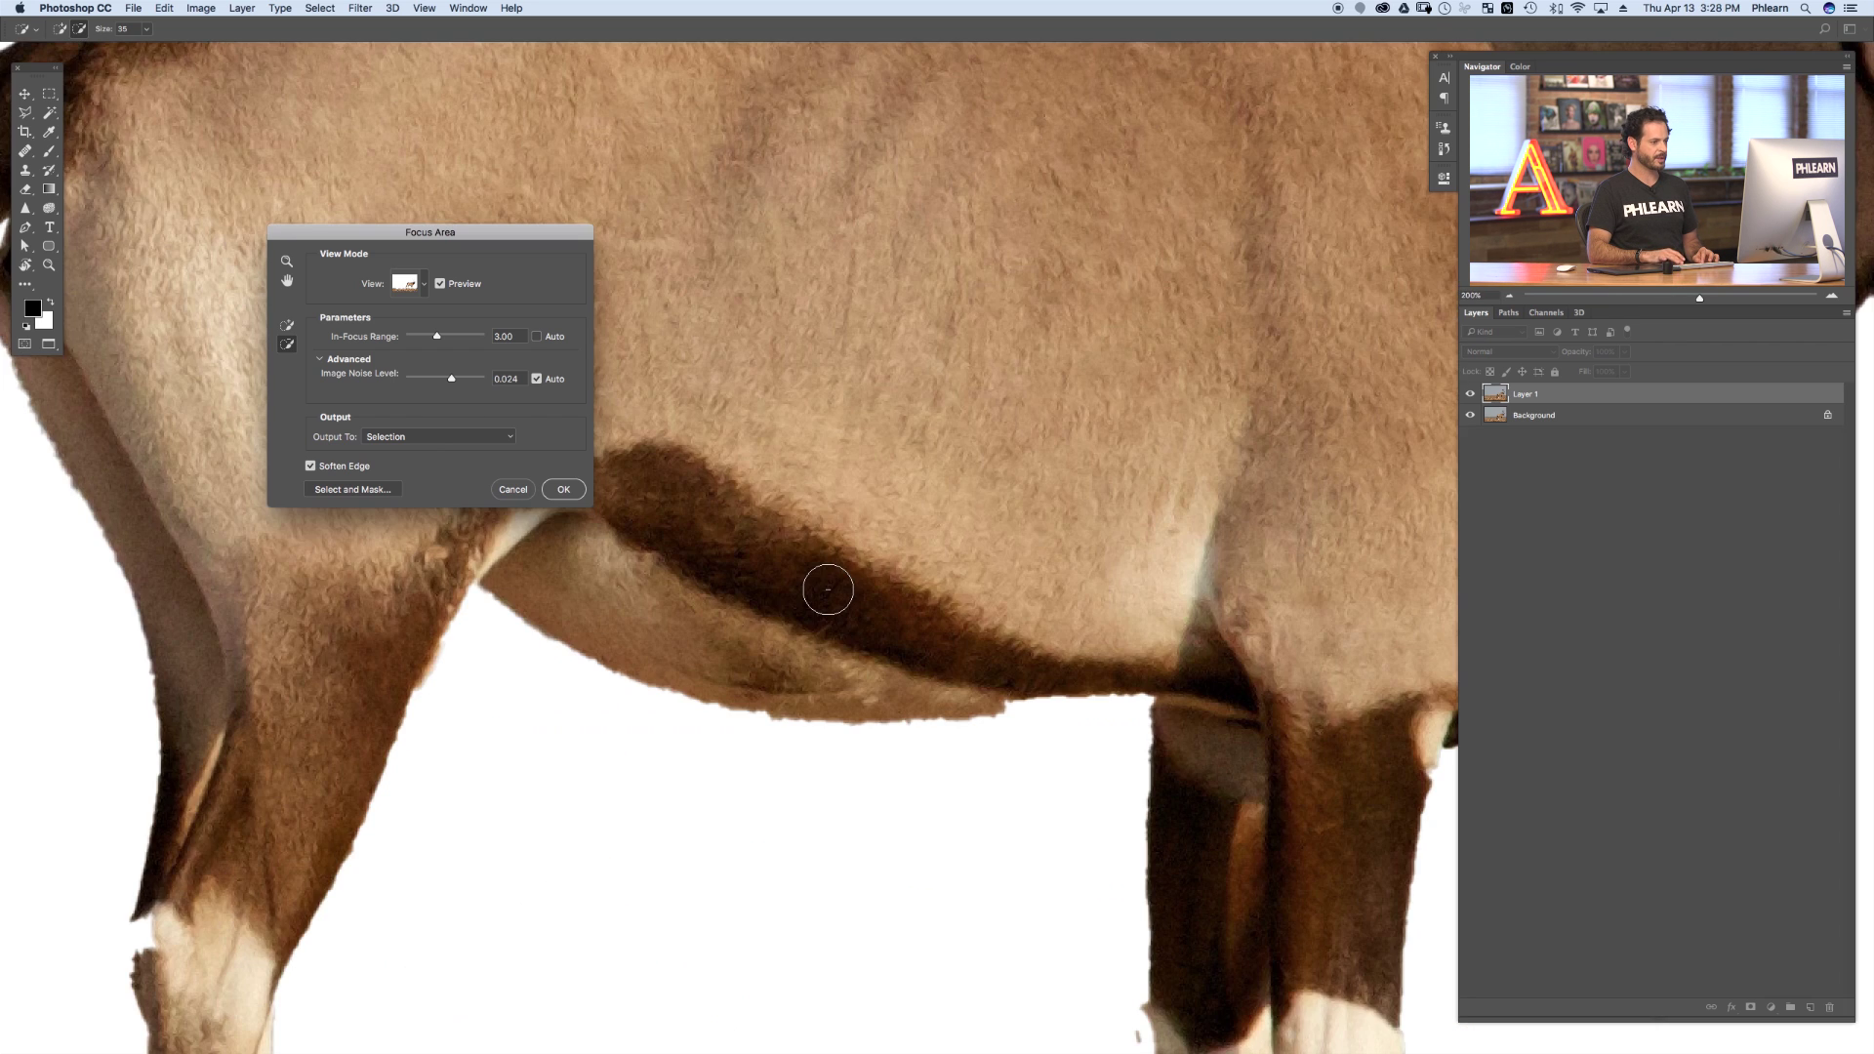
scroll(828, 589, down, 4)
scroll(828, 590, down, 1)
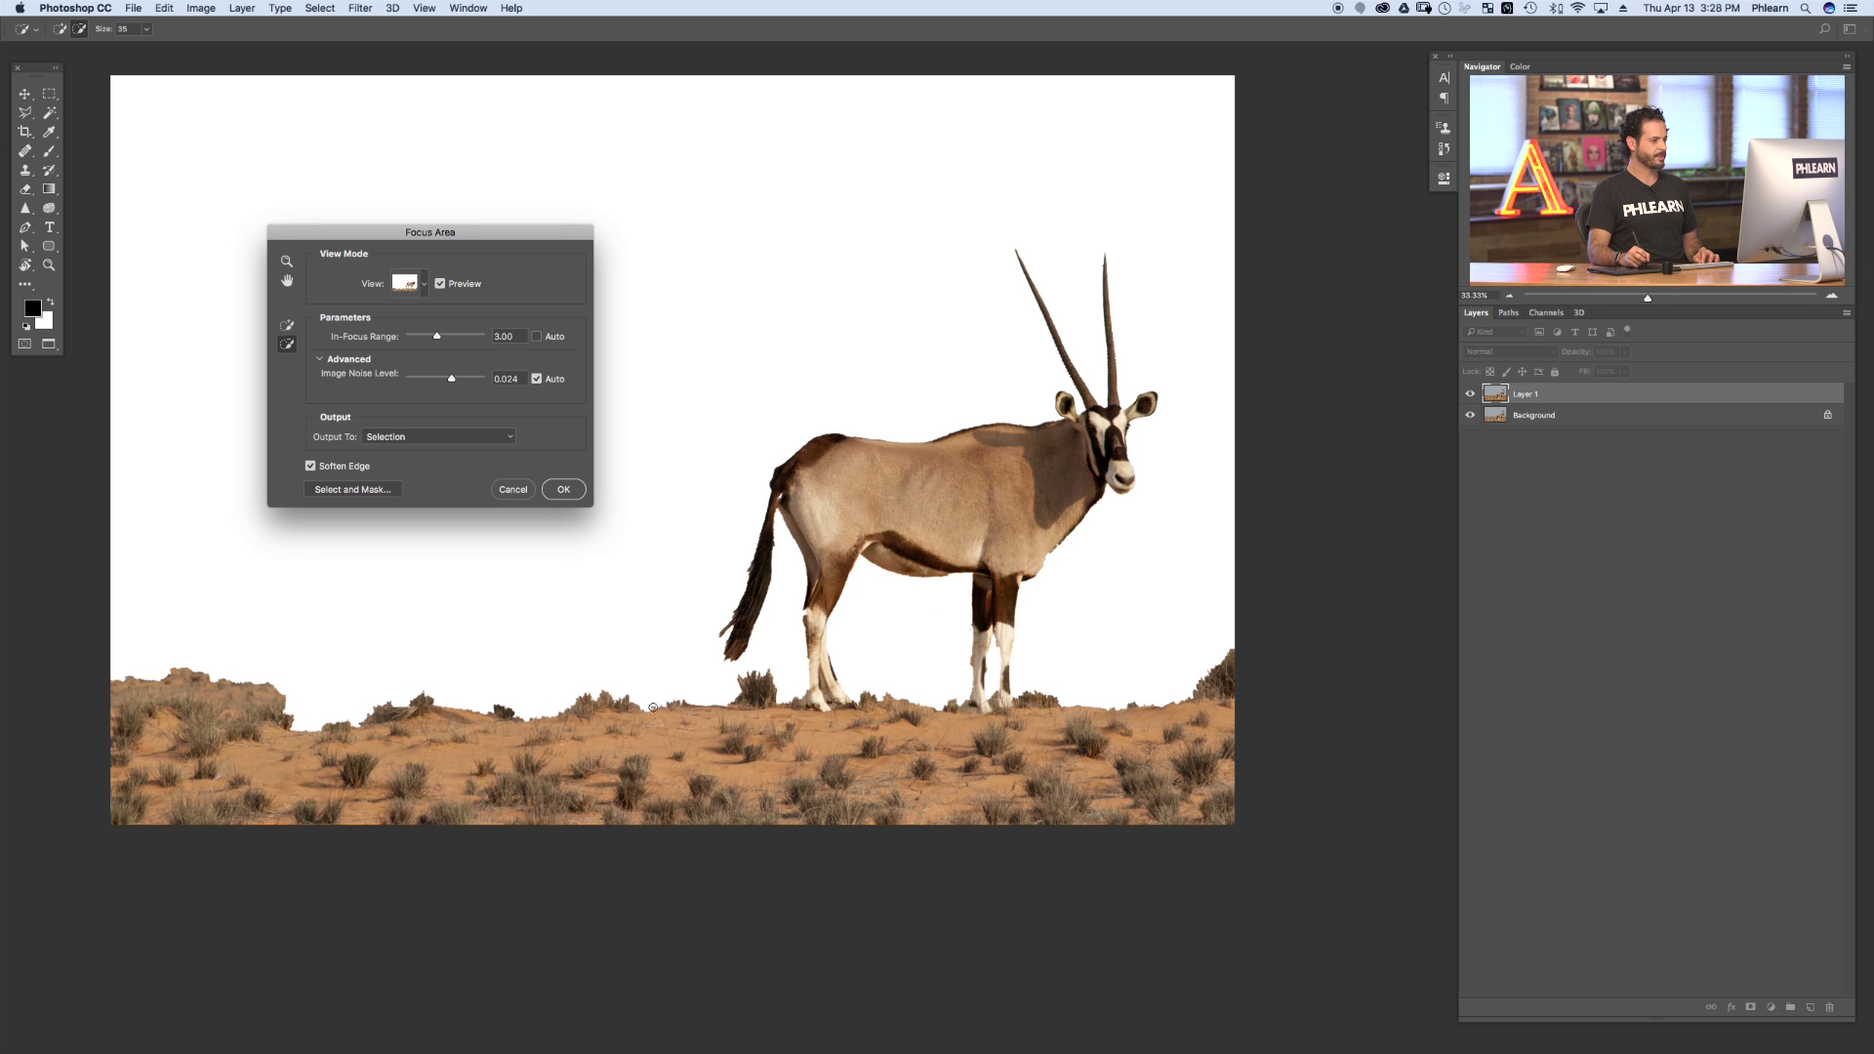
click(287, 327)
mouse_move(312, 704)
mouse_down()
mouse_move(331, 717)
mouse_move(293, 727)
mouse_move(307, 734)
mouse_up()
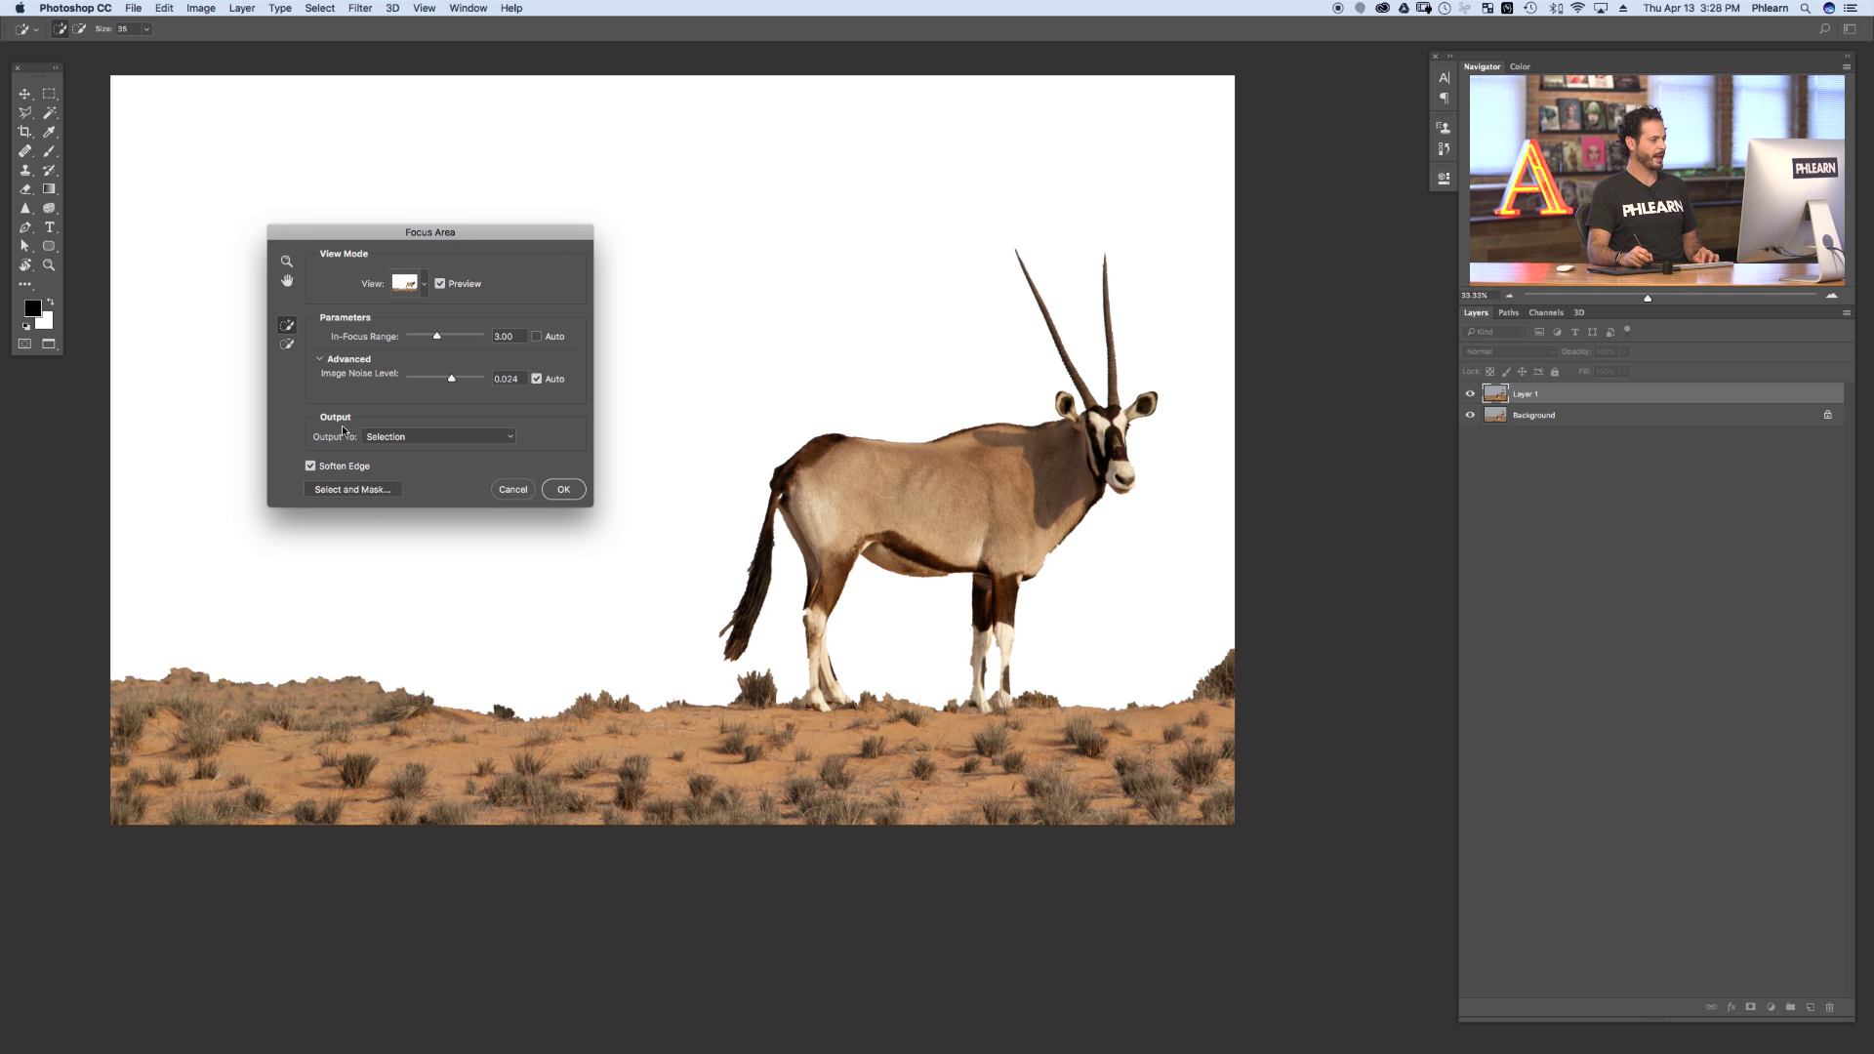
click(290, 346)
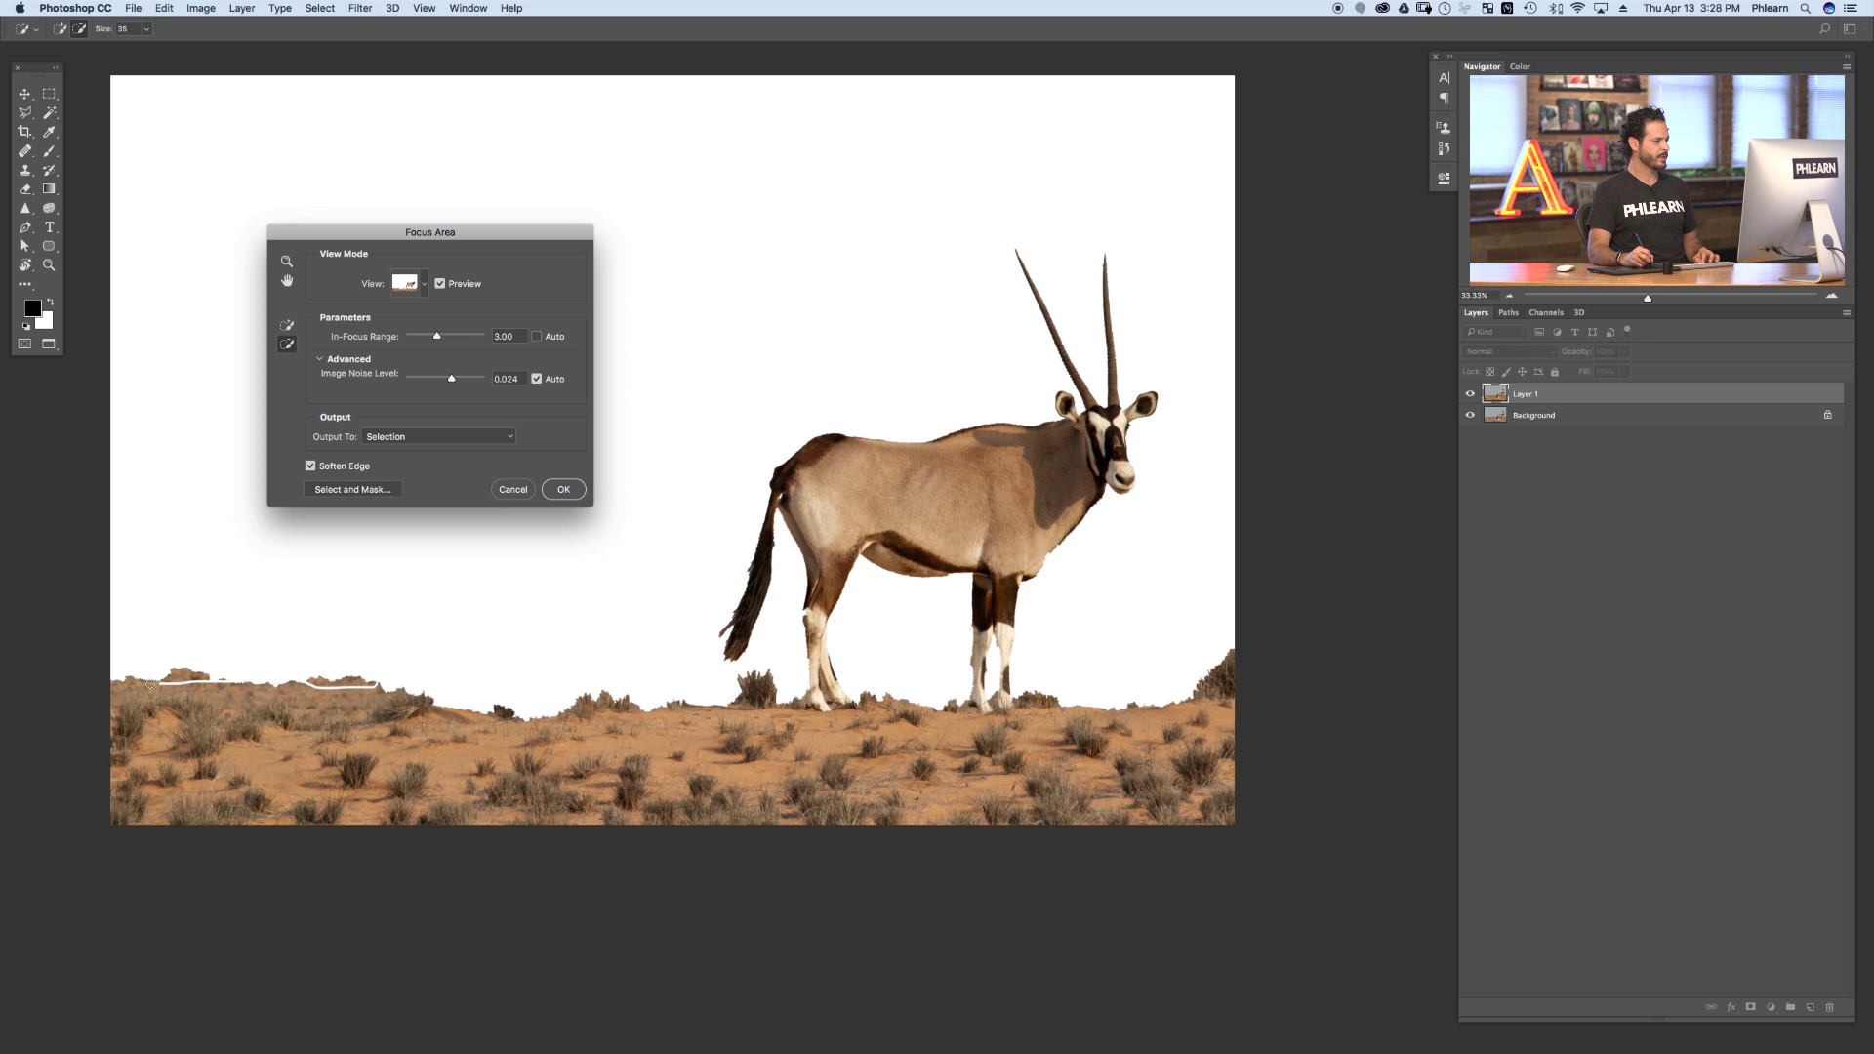
drag(254, 616, 251, 634)
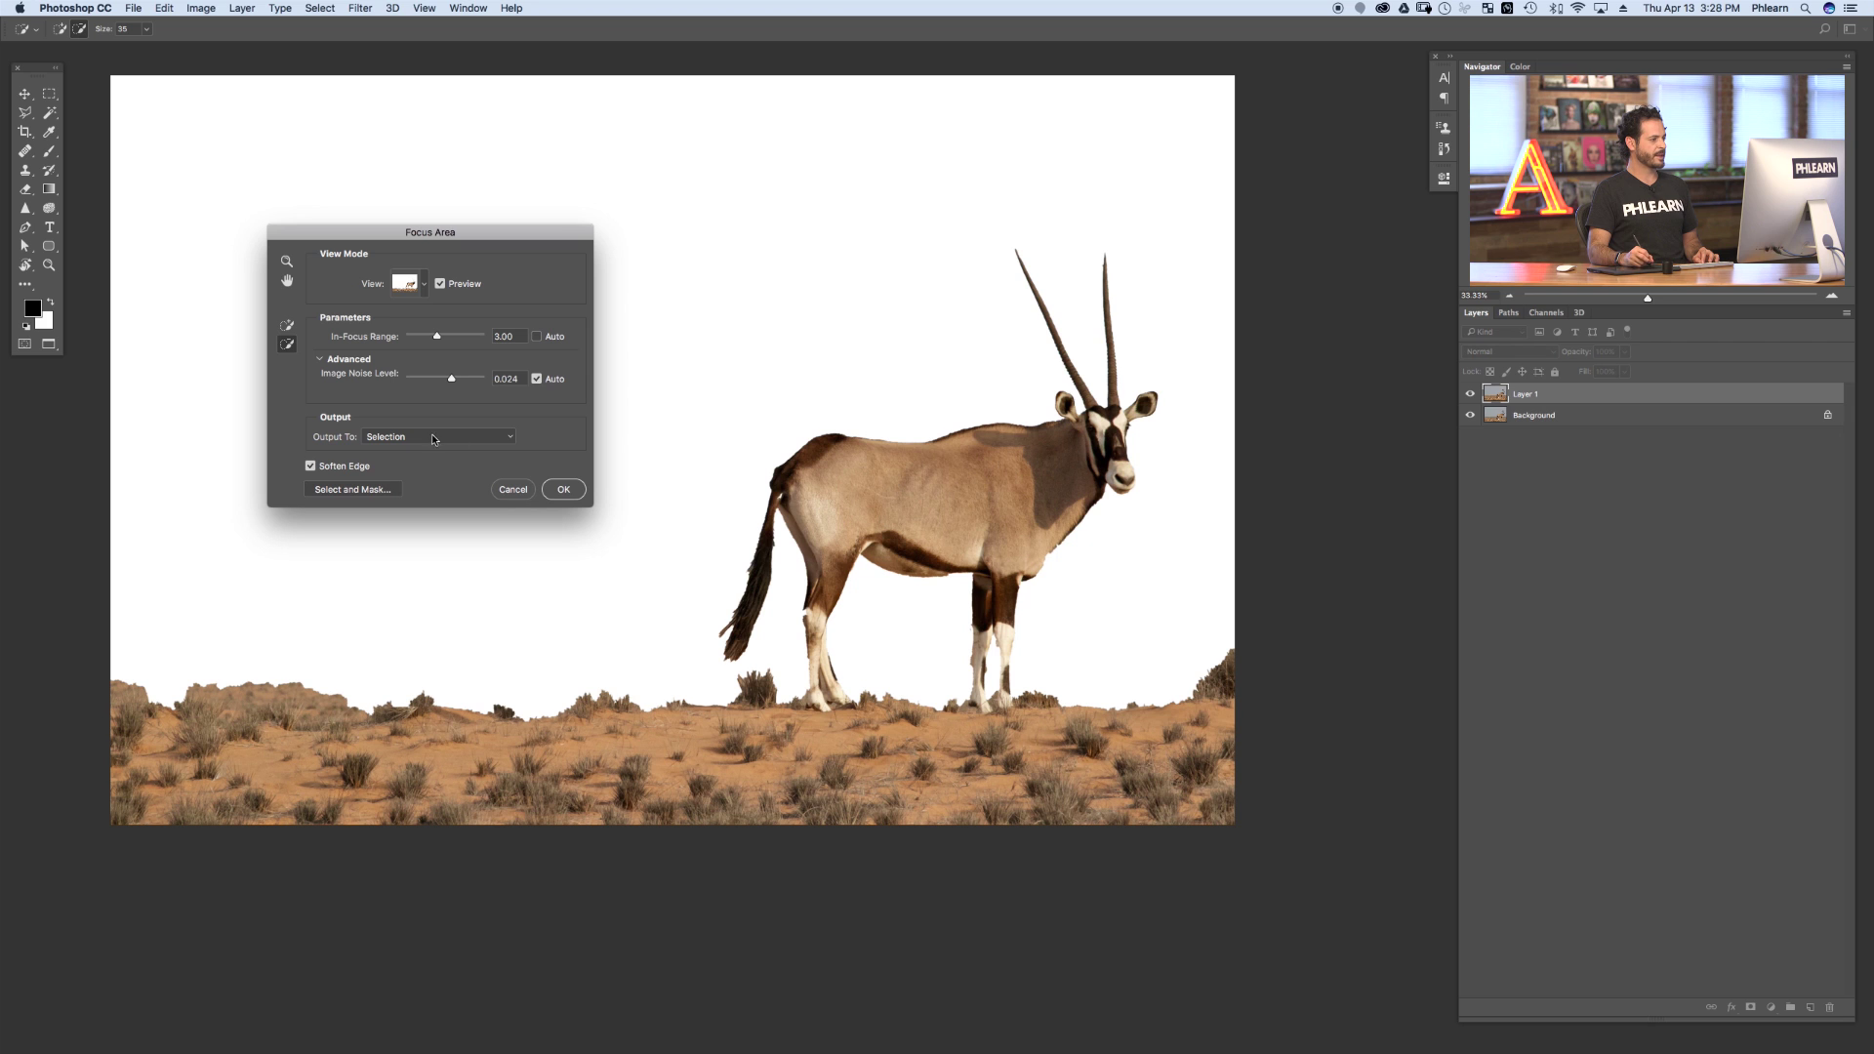
click(563, 489)
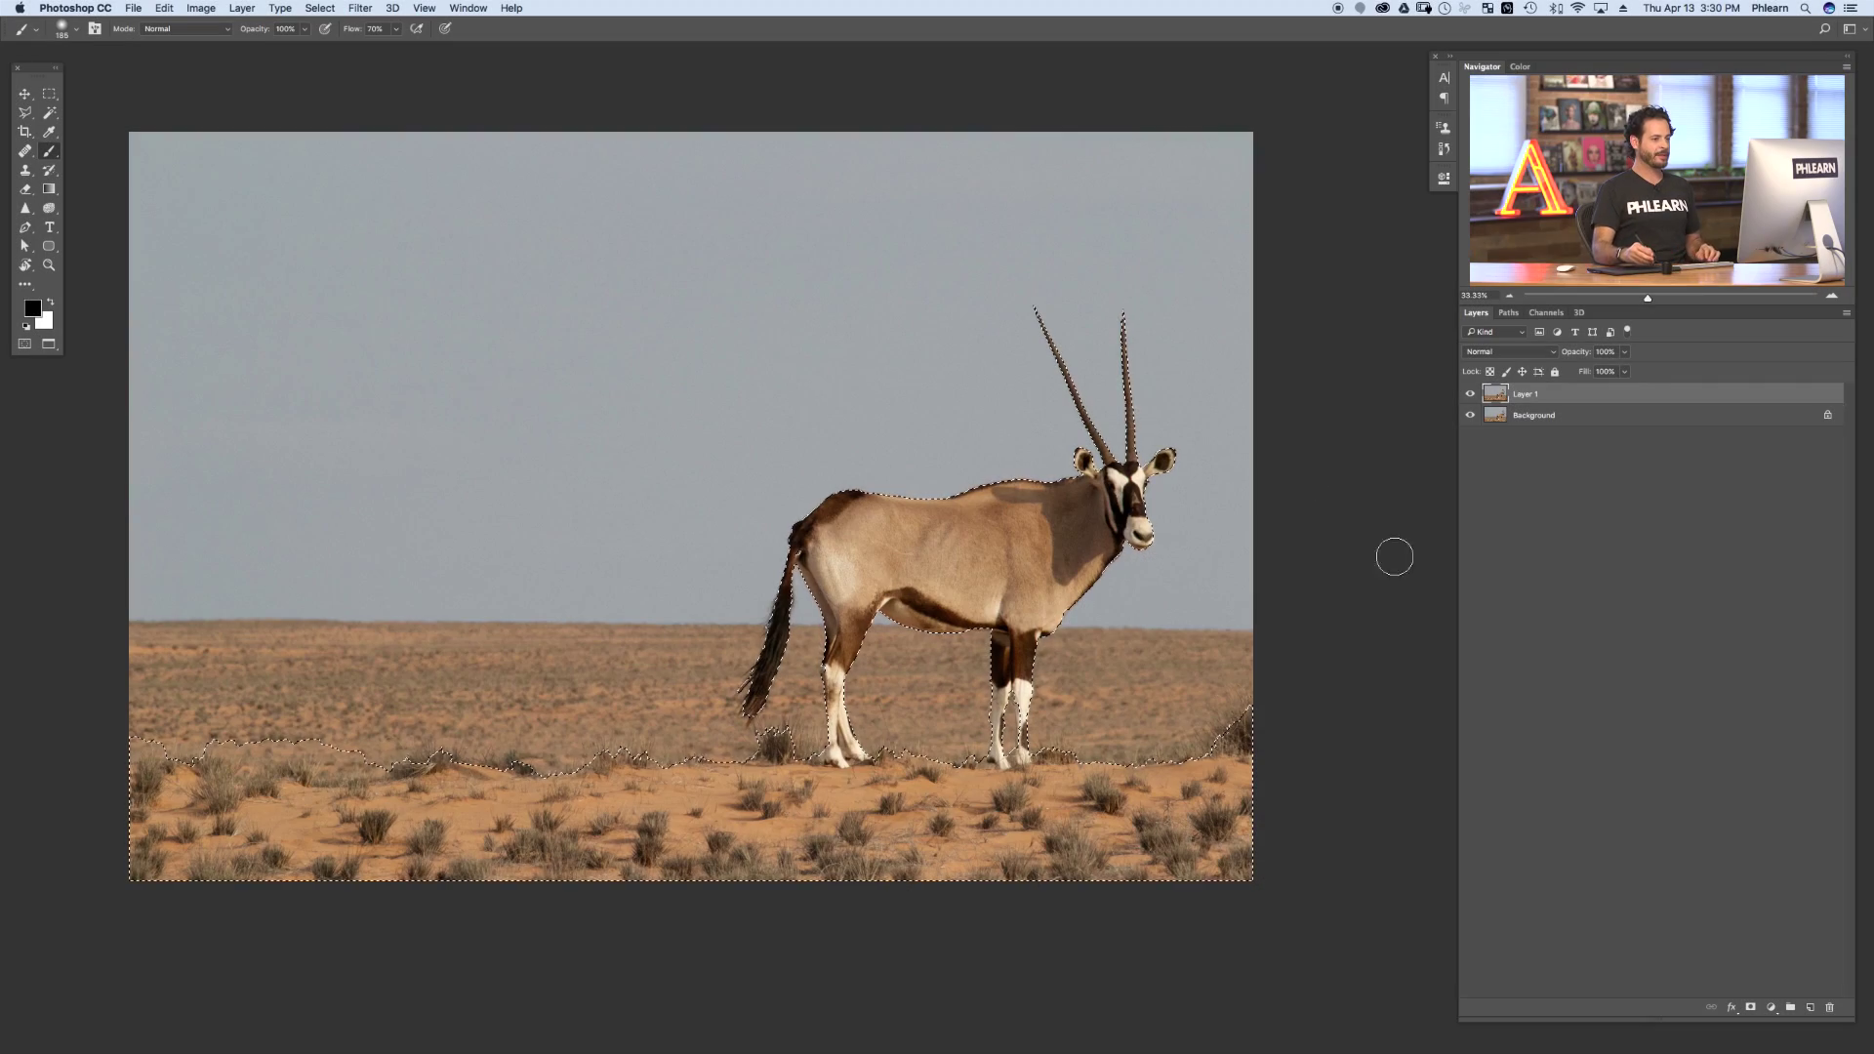
- Compare Layer 1 hidden and shown, and open the active selection in Select and Mask
click(1469, 396)
click(1469, 396)
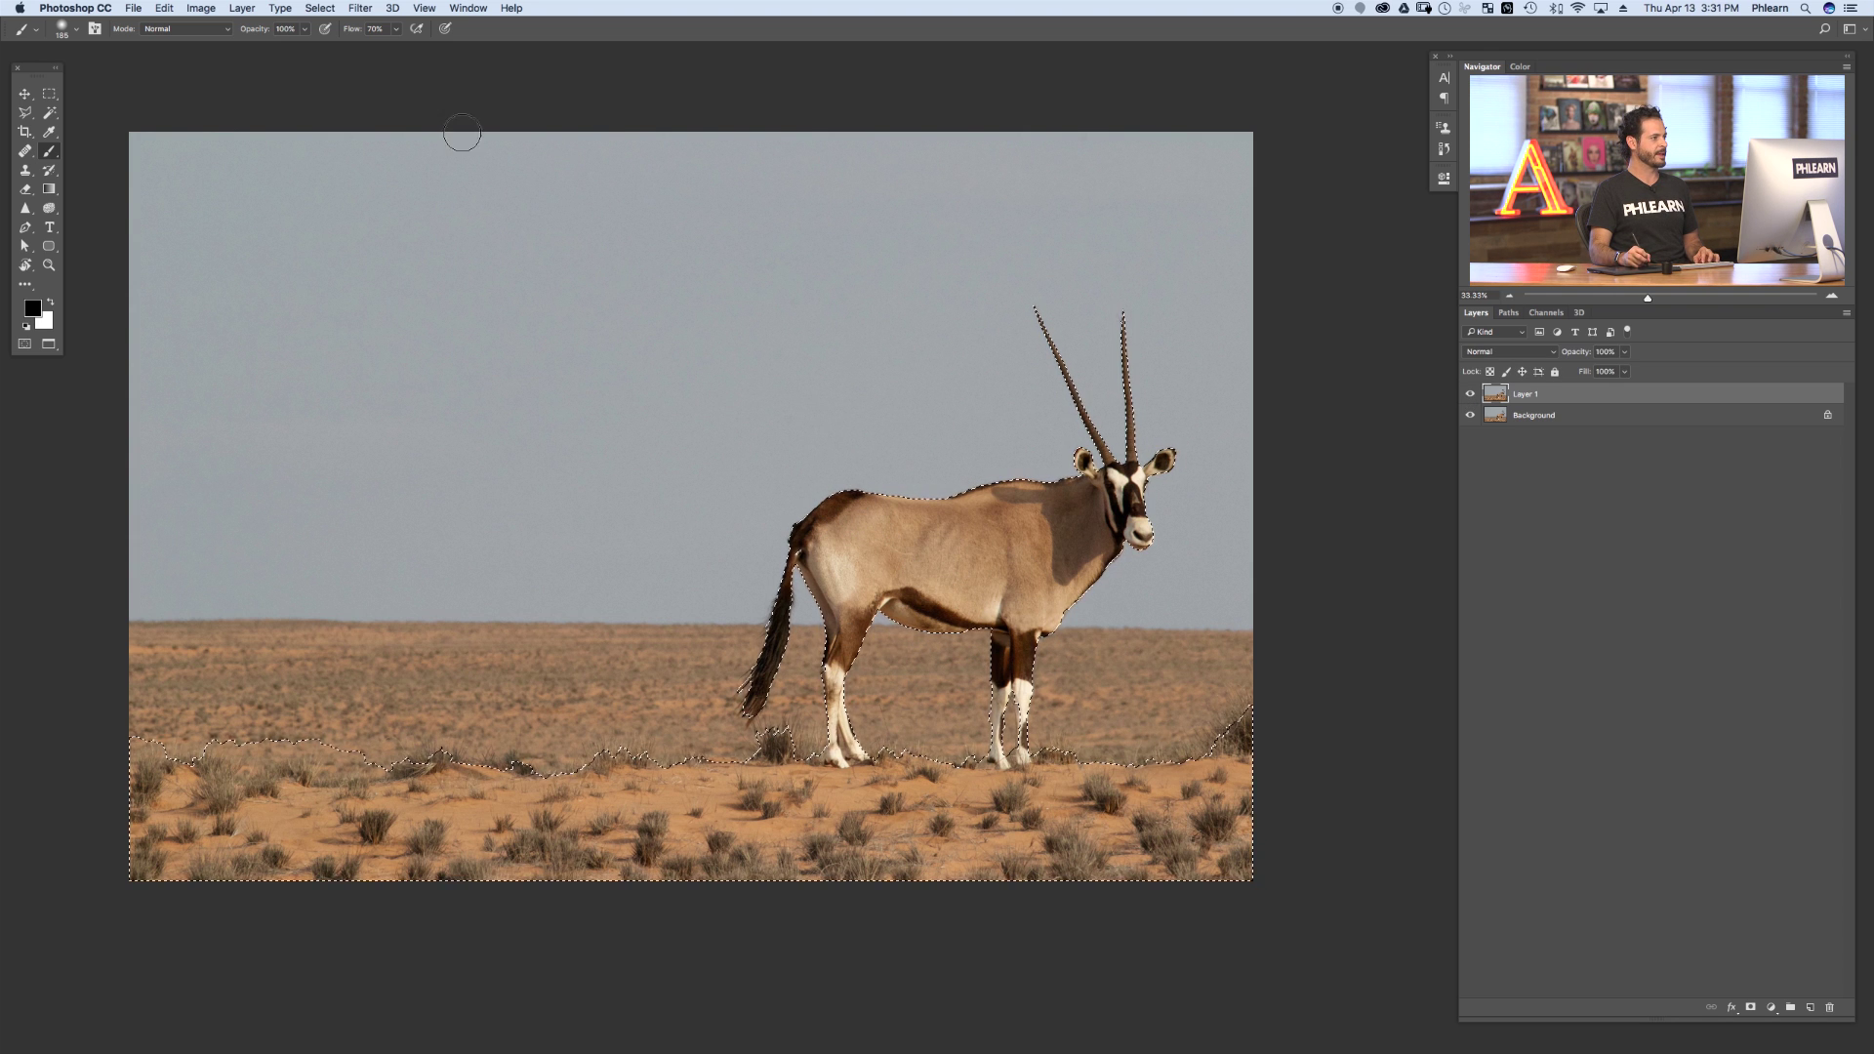
click(322, 9)
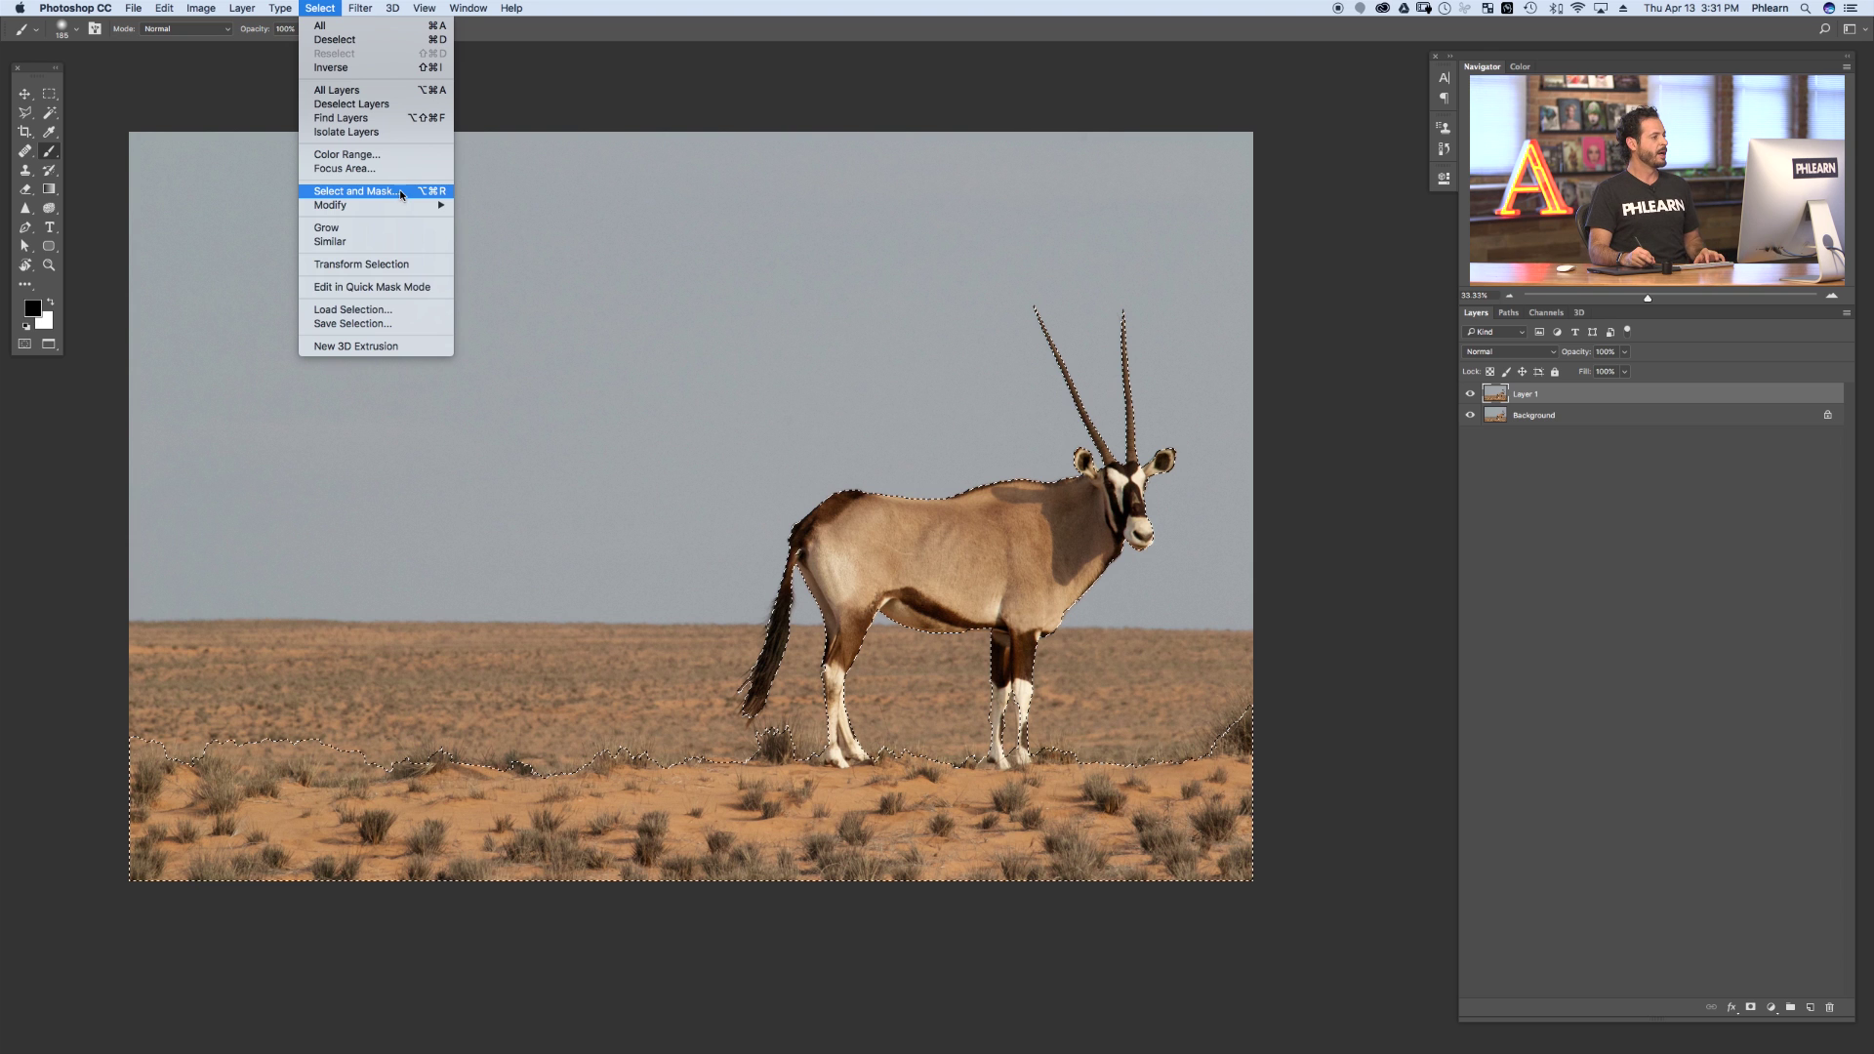
click(400, 192)
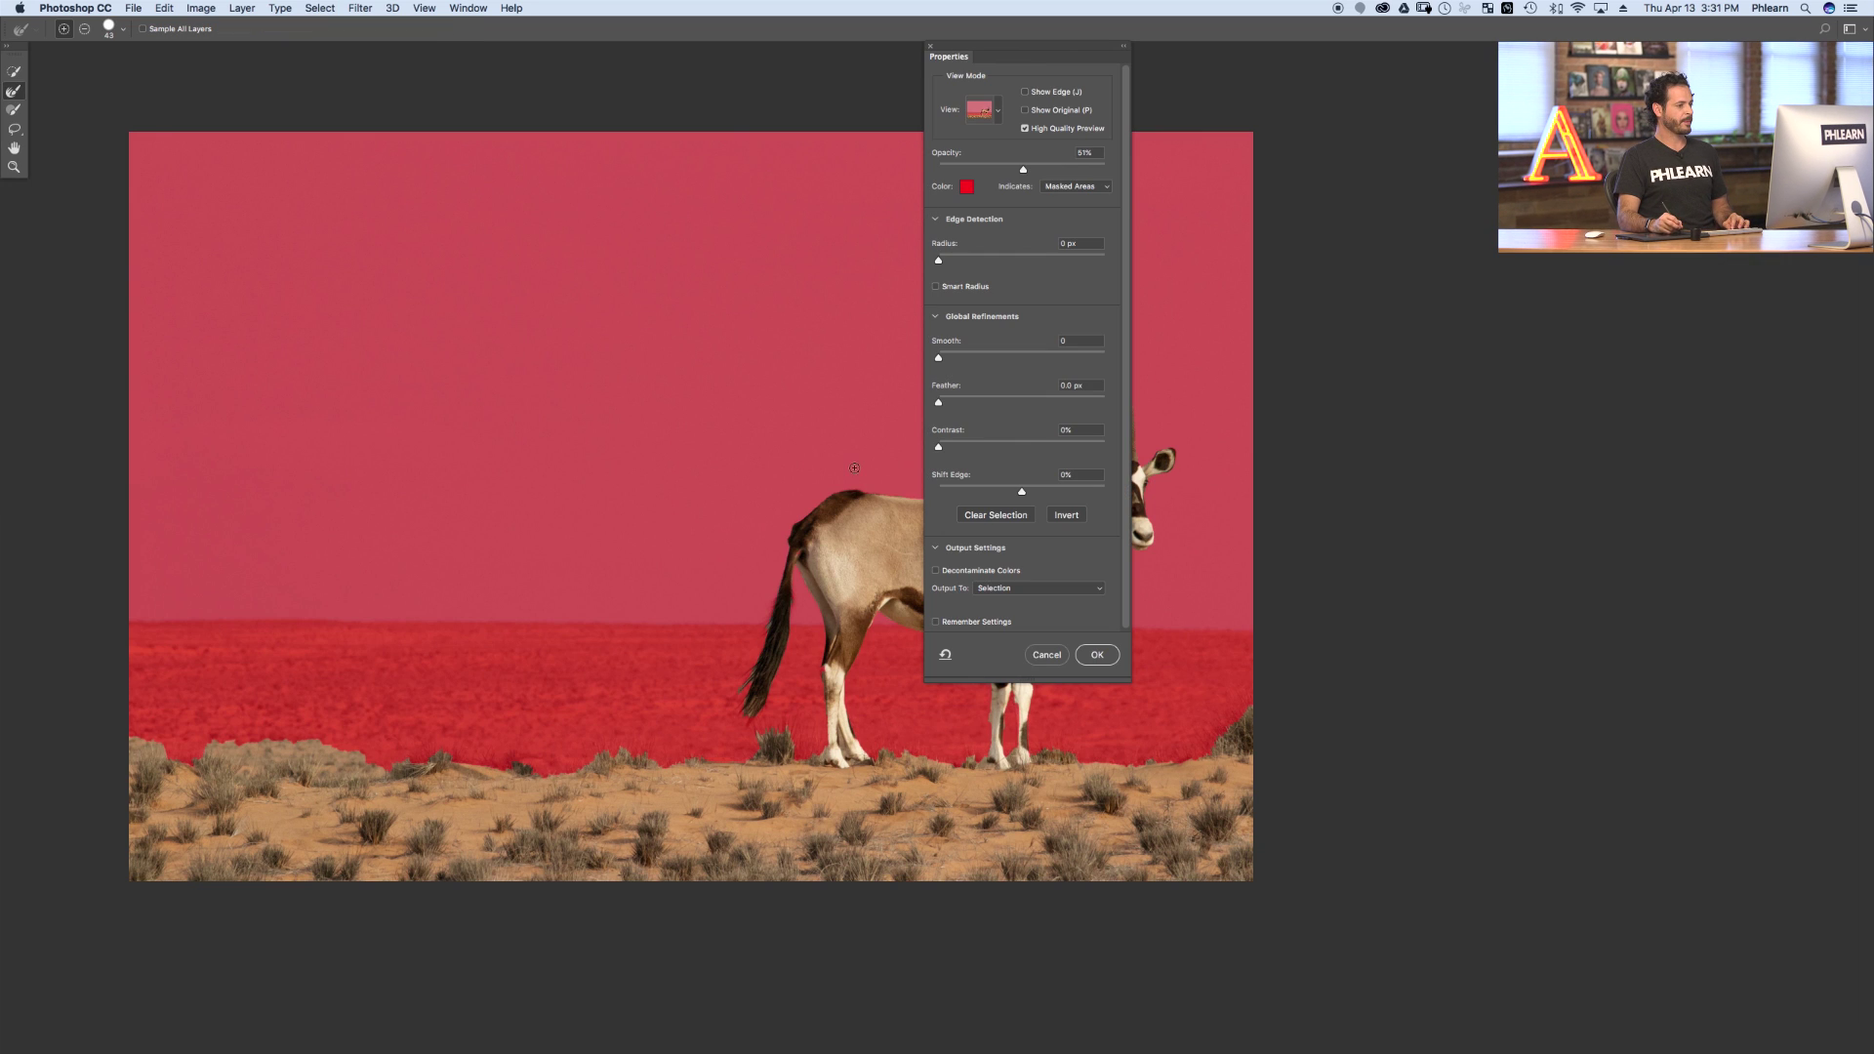
- Look through the available selection view modes and stay with Overlay
key(super+equal)
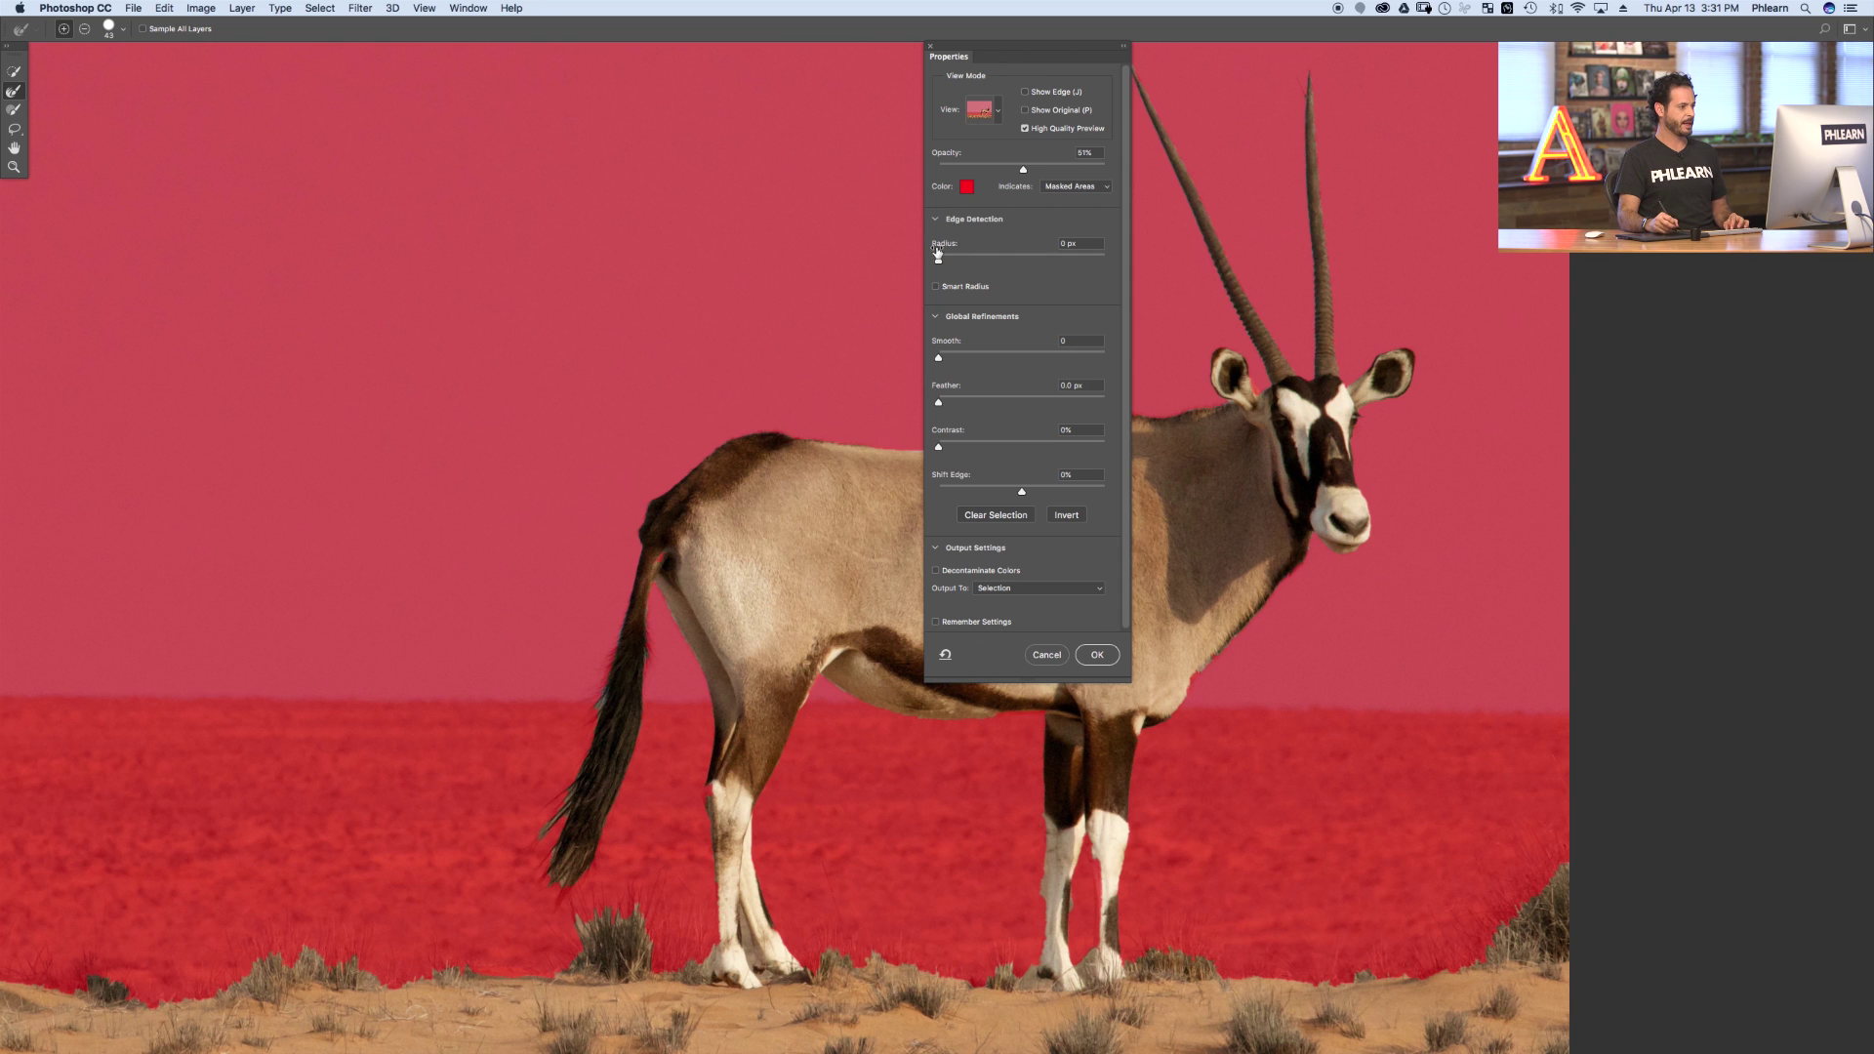
click(998, 111)
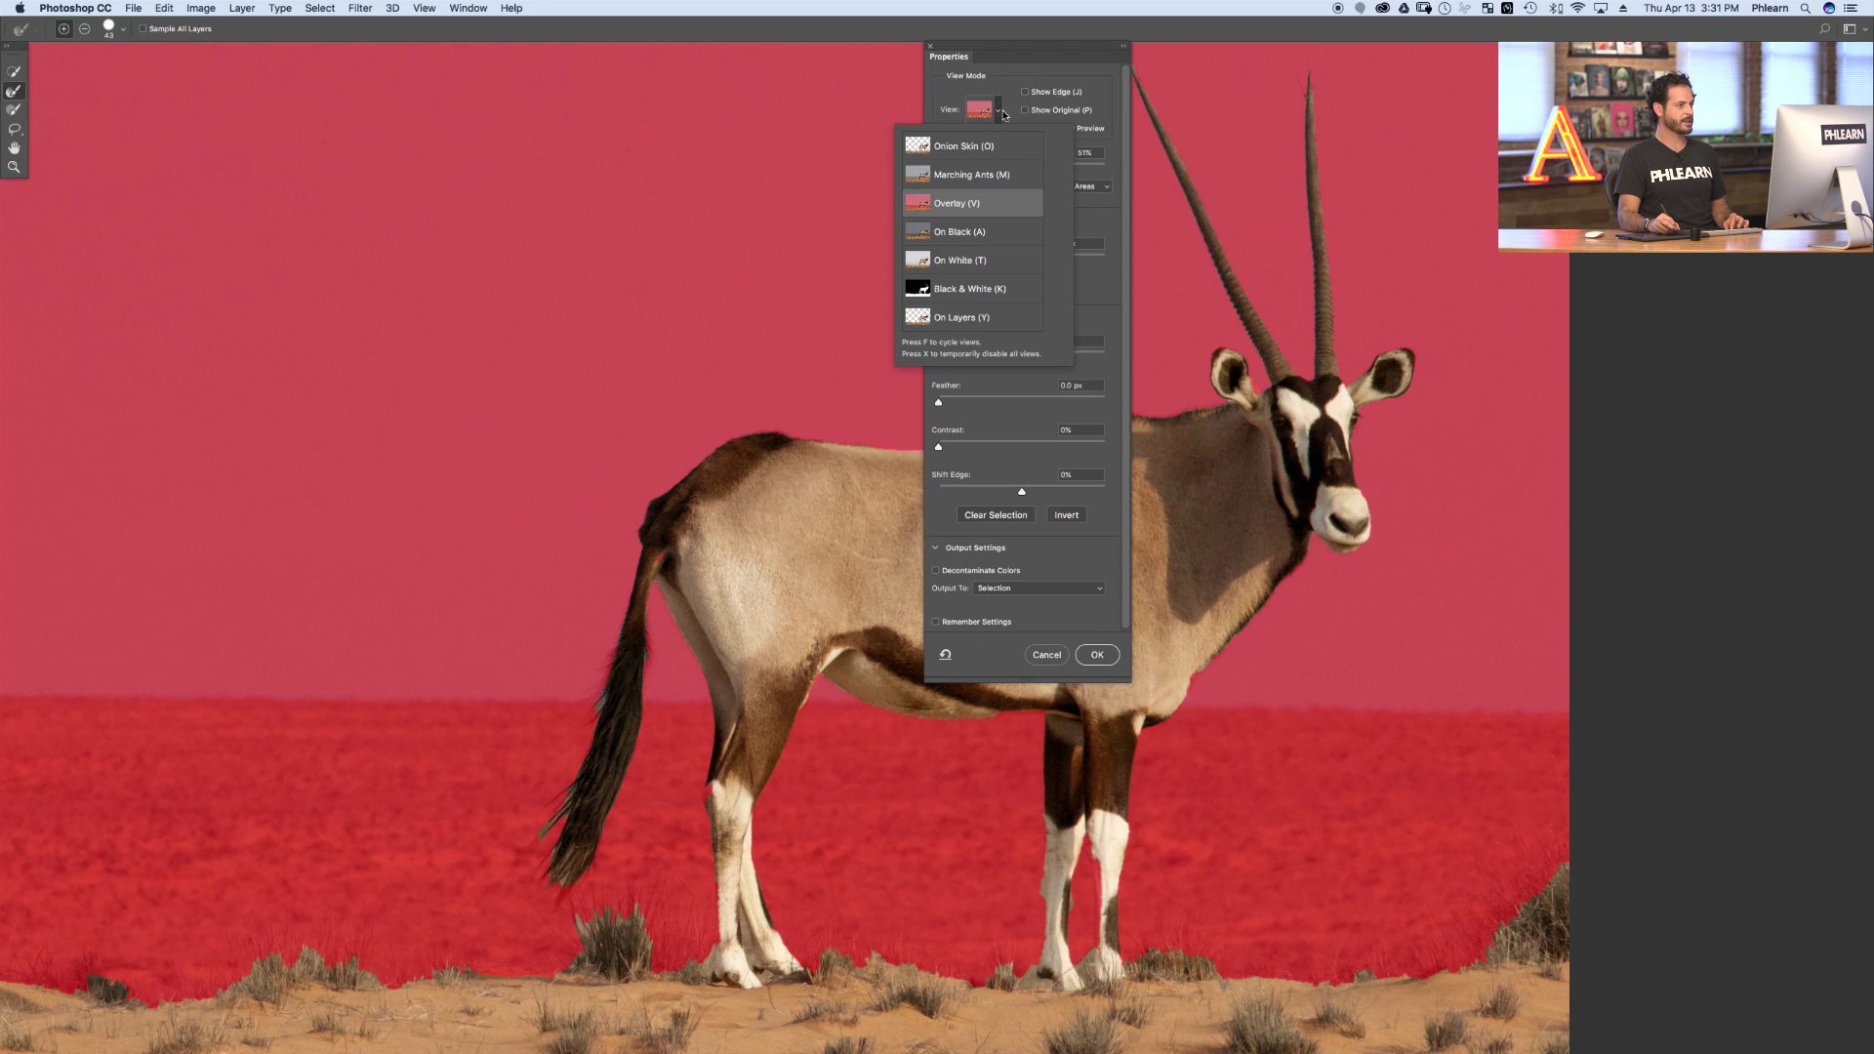
click(981, 175)
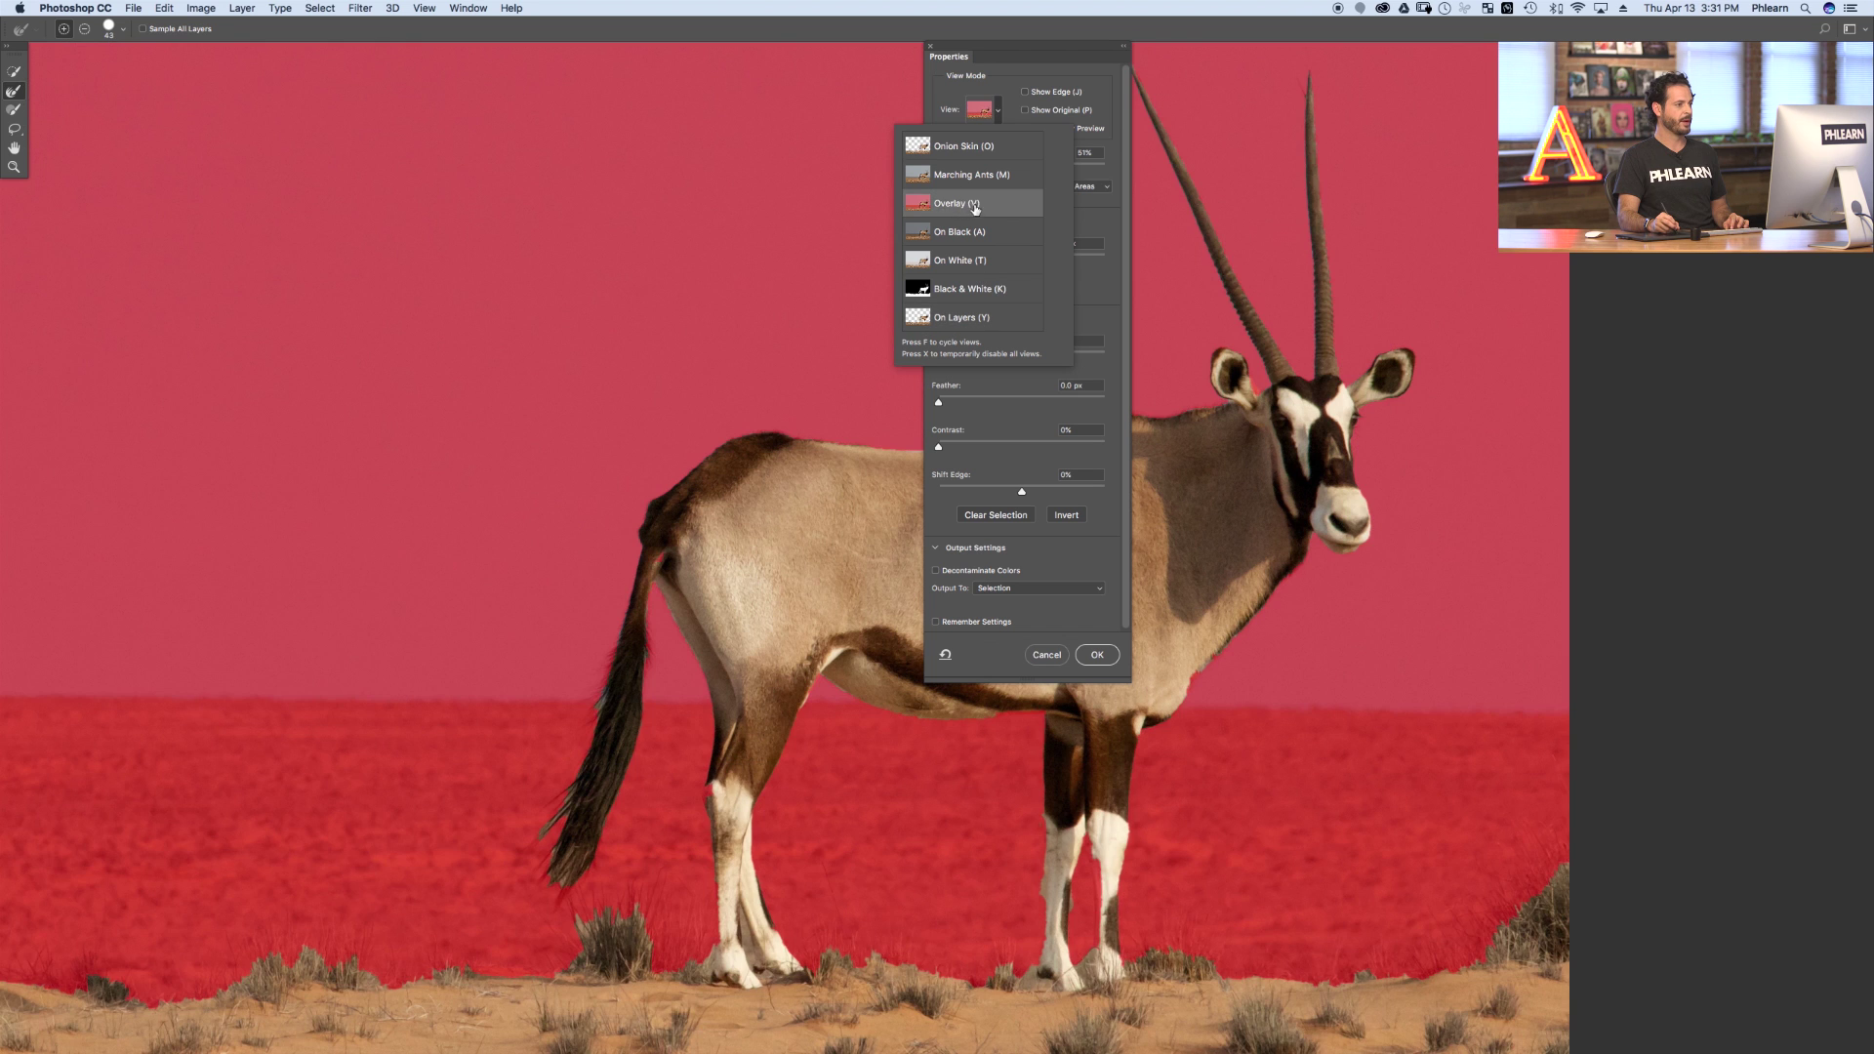
click(991, 97)
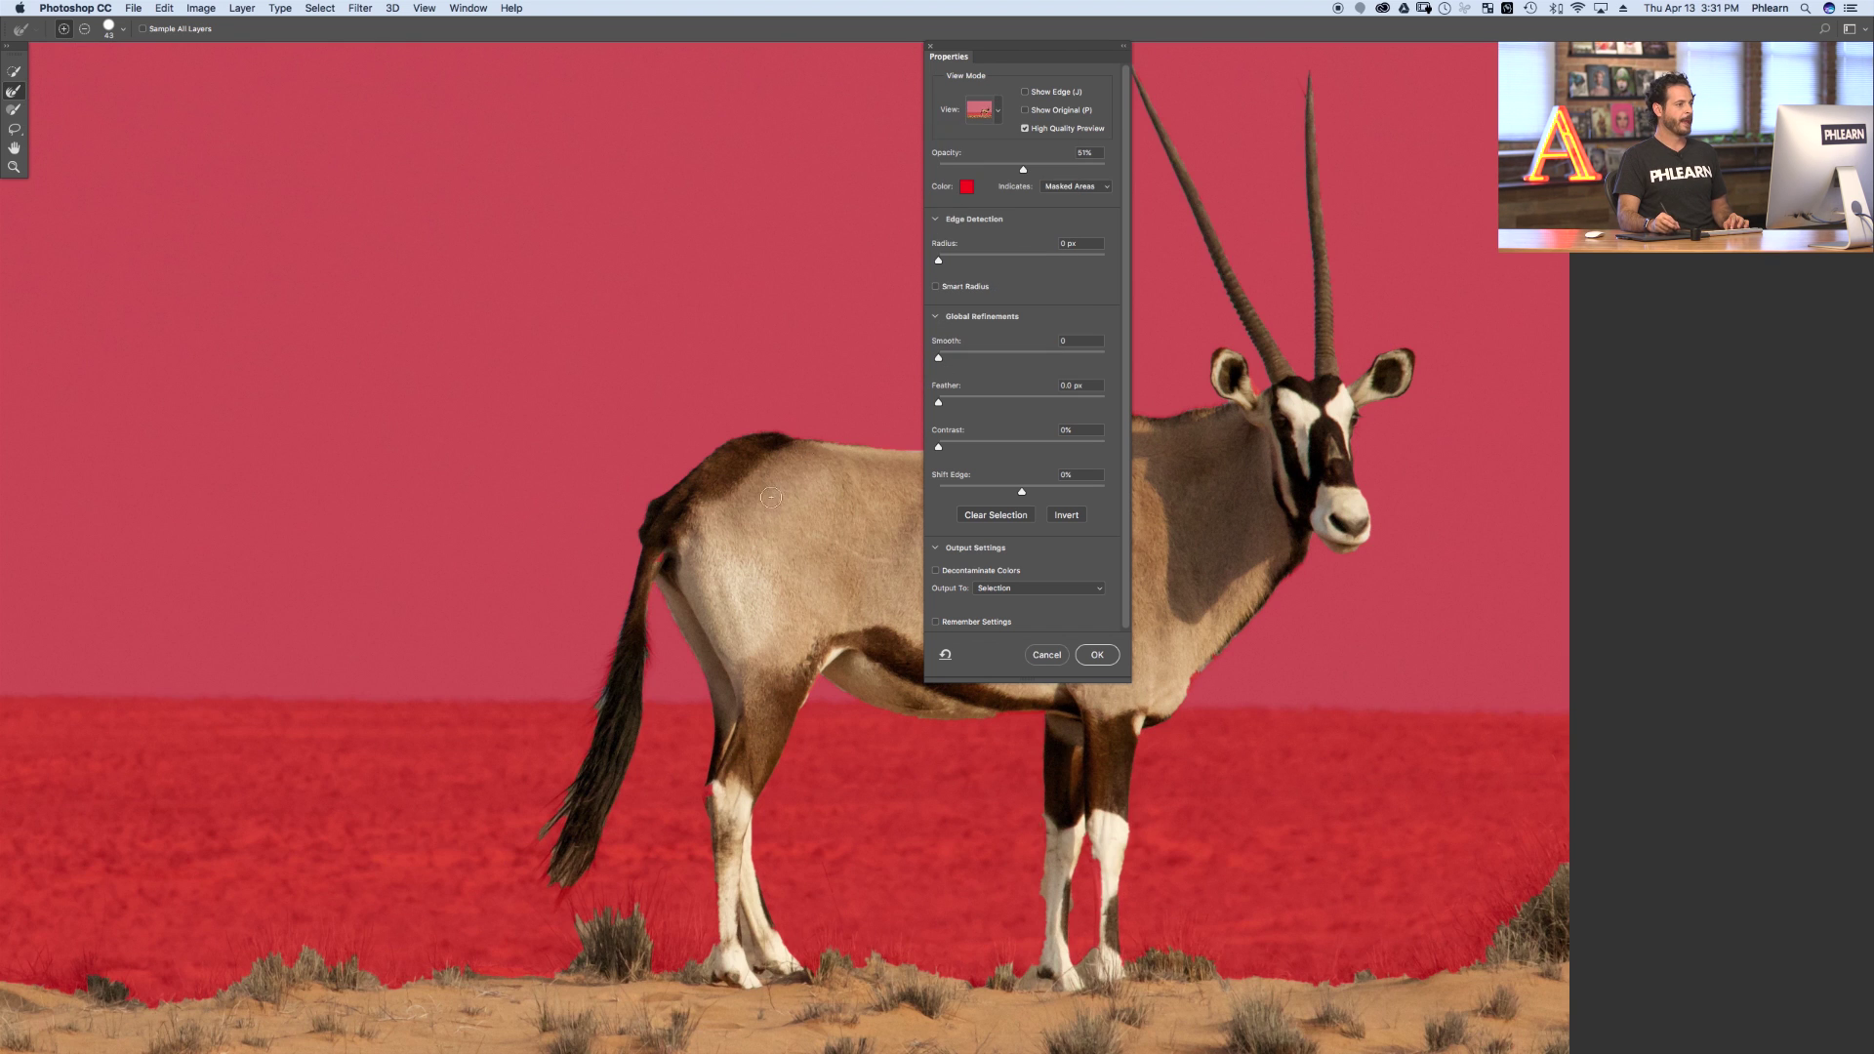
- Refine the selection's fur edge along the oryx's chest and the front of its neck with the Refine Edge Brush
key(super+plus)
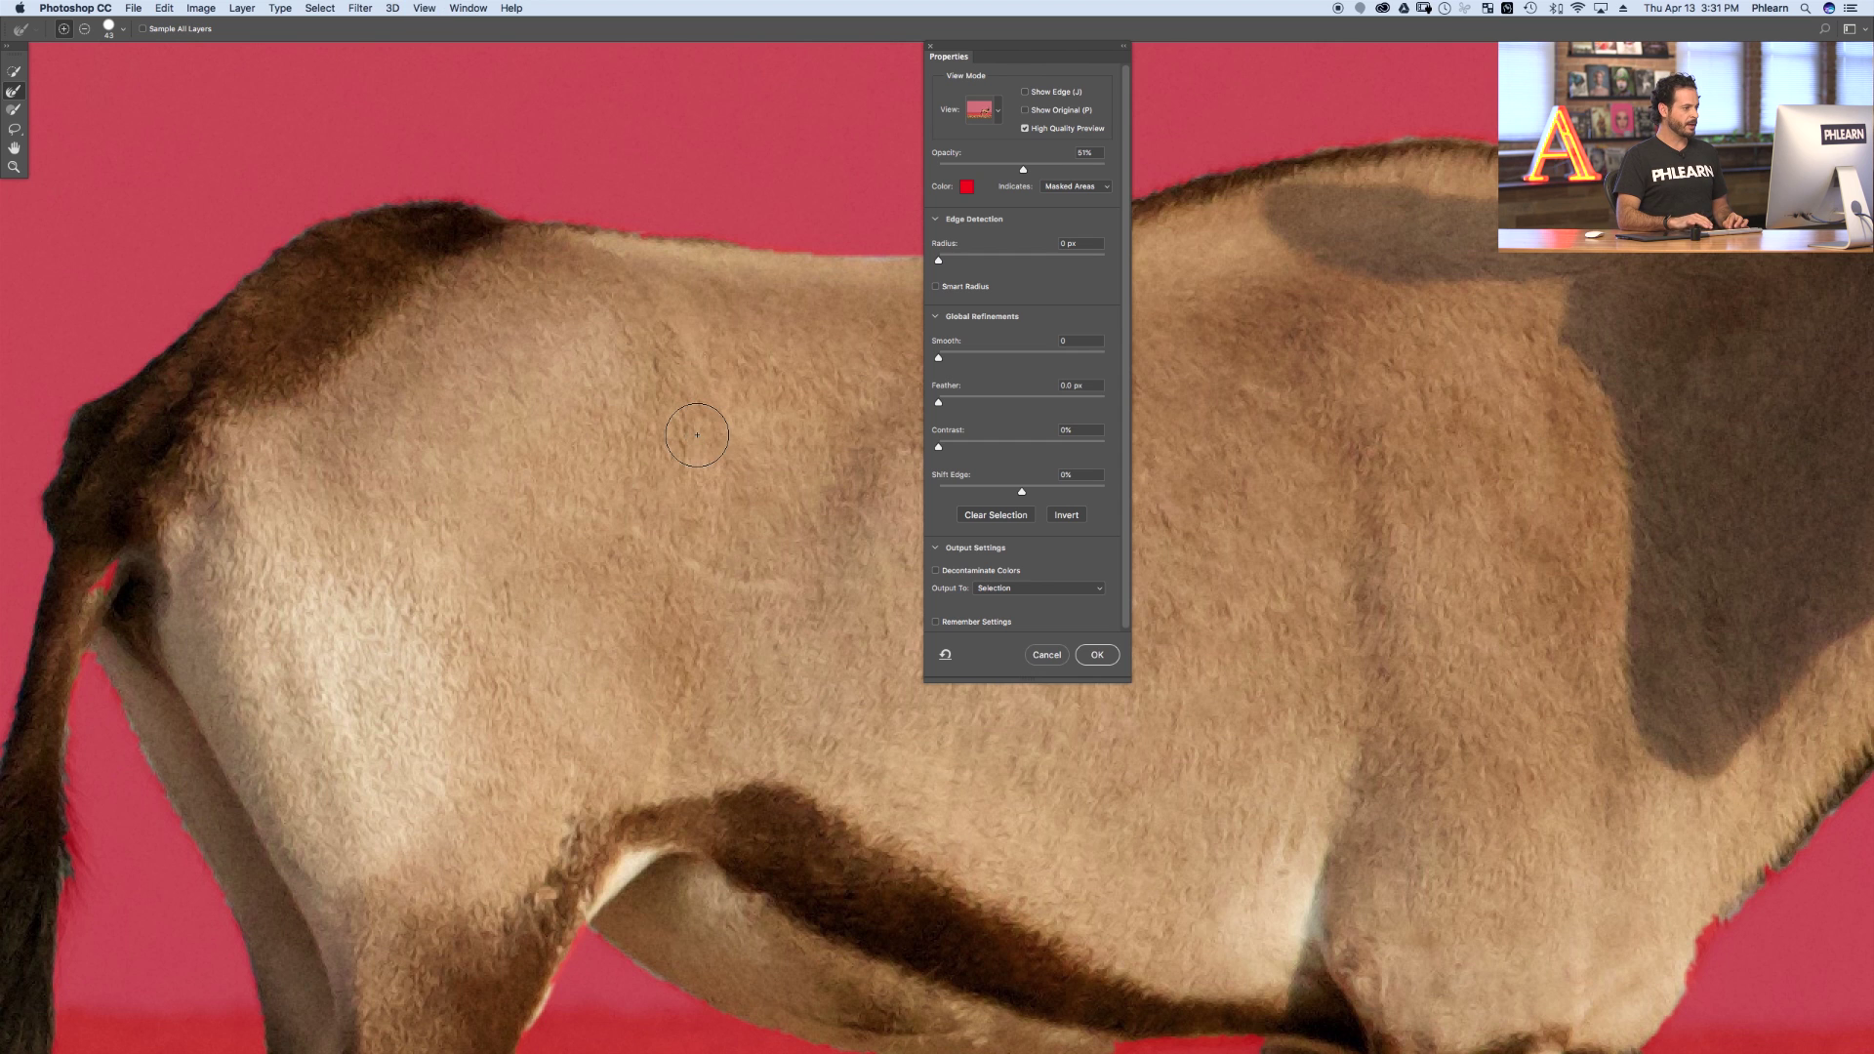
mouse_move(1728, 426)
mouse_down()
mouse_move(819, 531)
mouse_move(762, 597)
mouse_move(322, 495)
mouse_move(353, 369)
mouse_up()
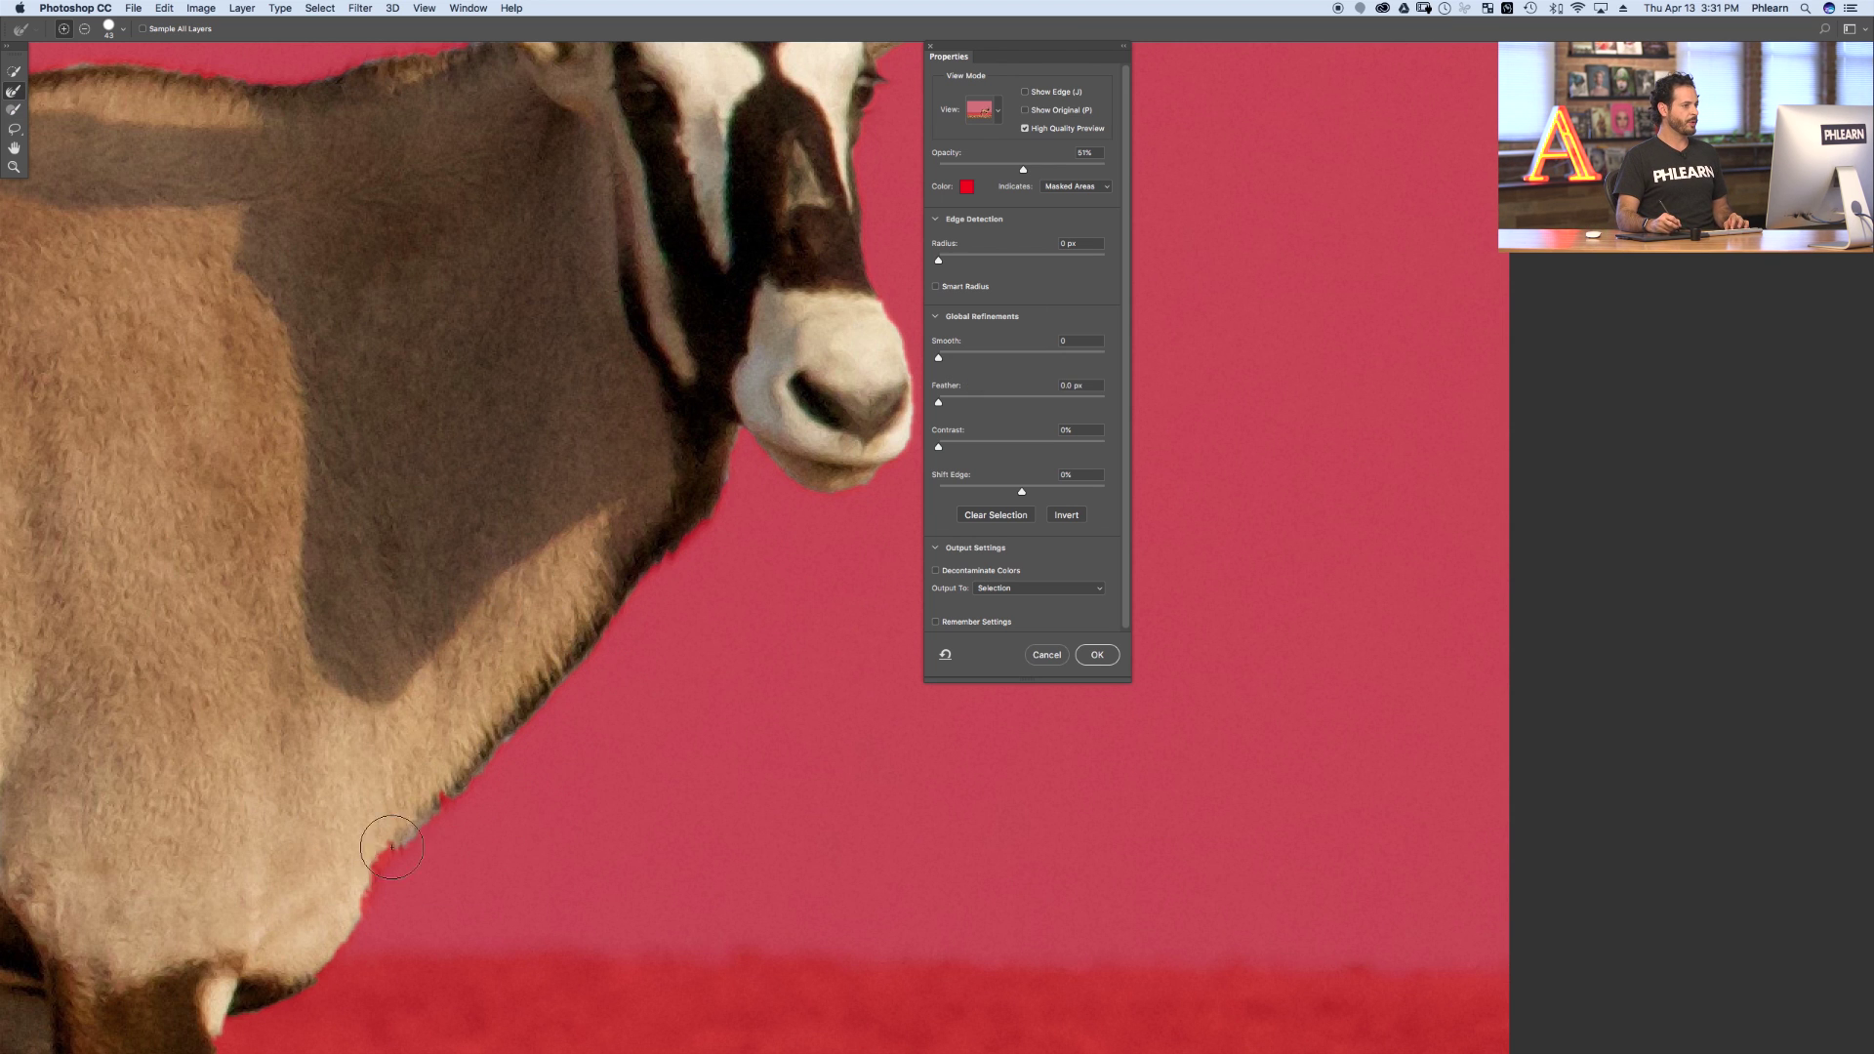
mouse_move(436, 822)
mouse_down()
mouse_move(403, 843)
mouse_move(496, 731)
mouse_move(453, 824)
mouse_up()
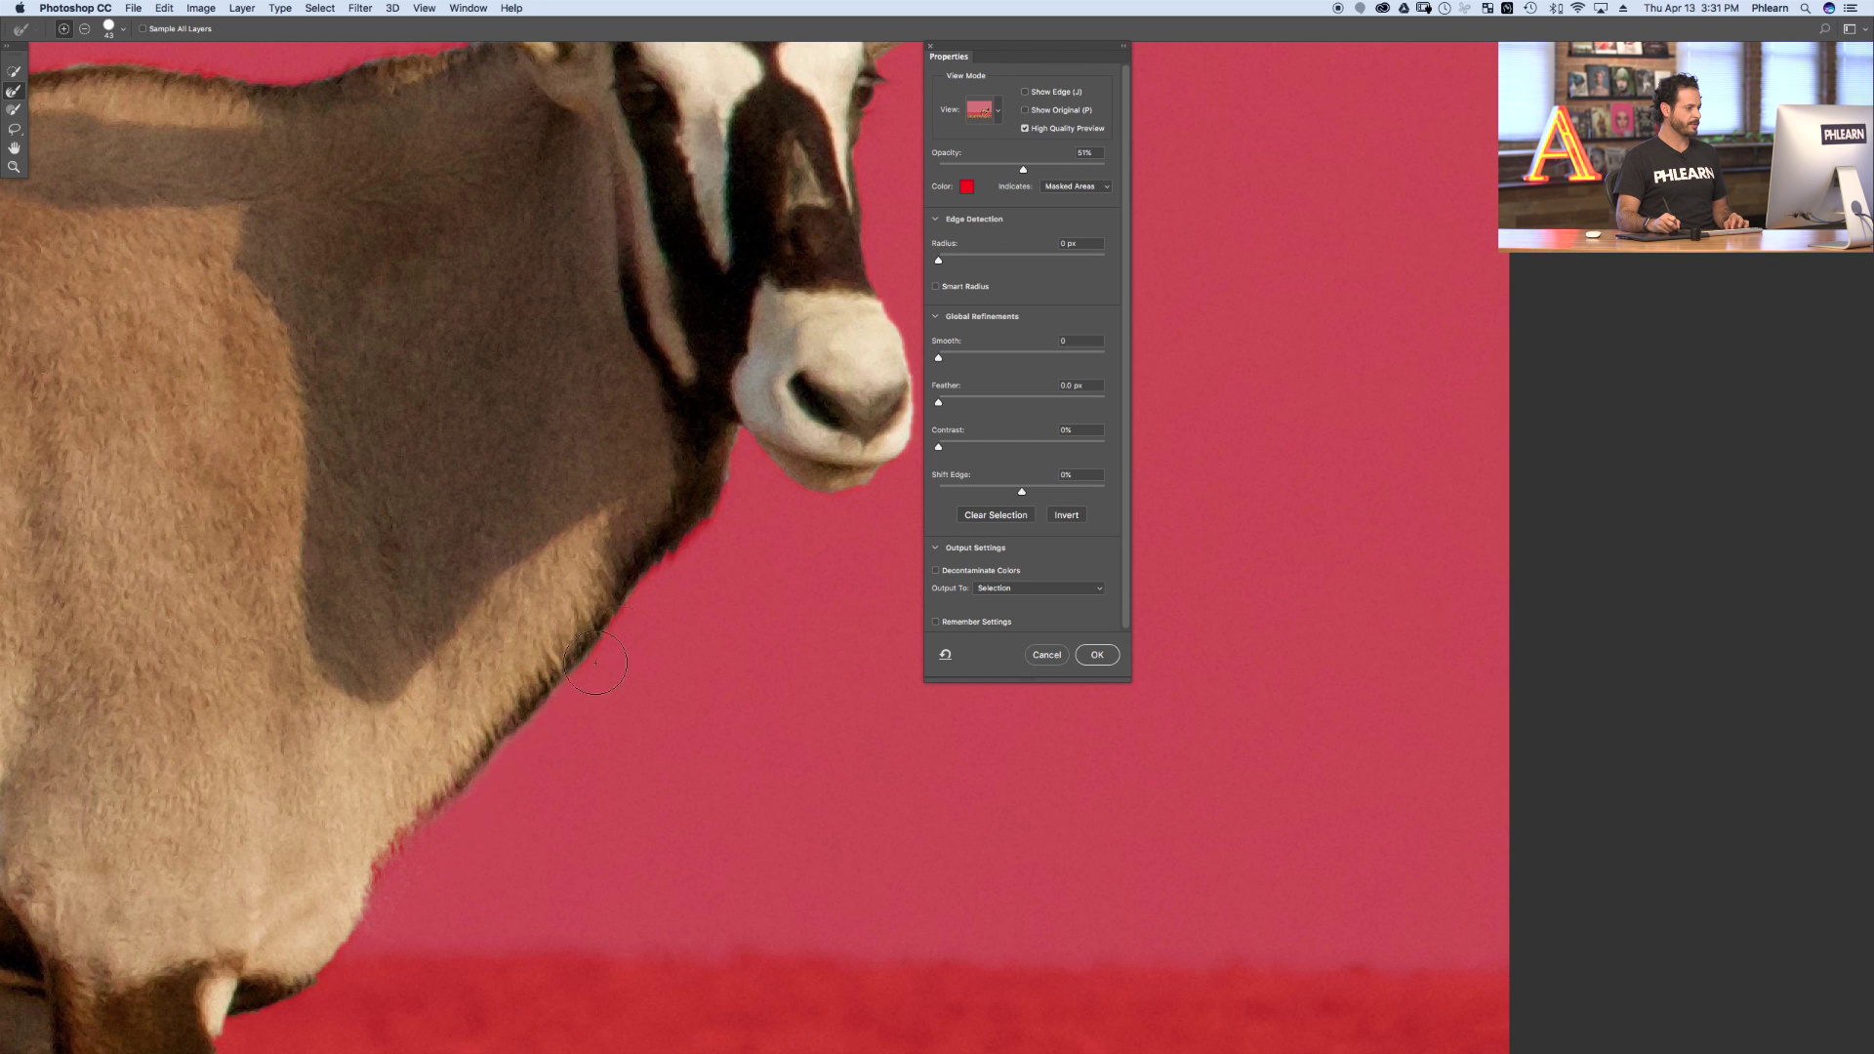
mouse_move(721, 533)
mouse_down()
mouse_move(729, 449)
mouse_move(623, 605)
mouse_up()
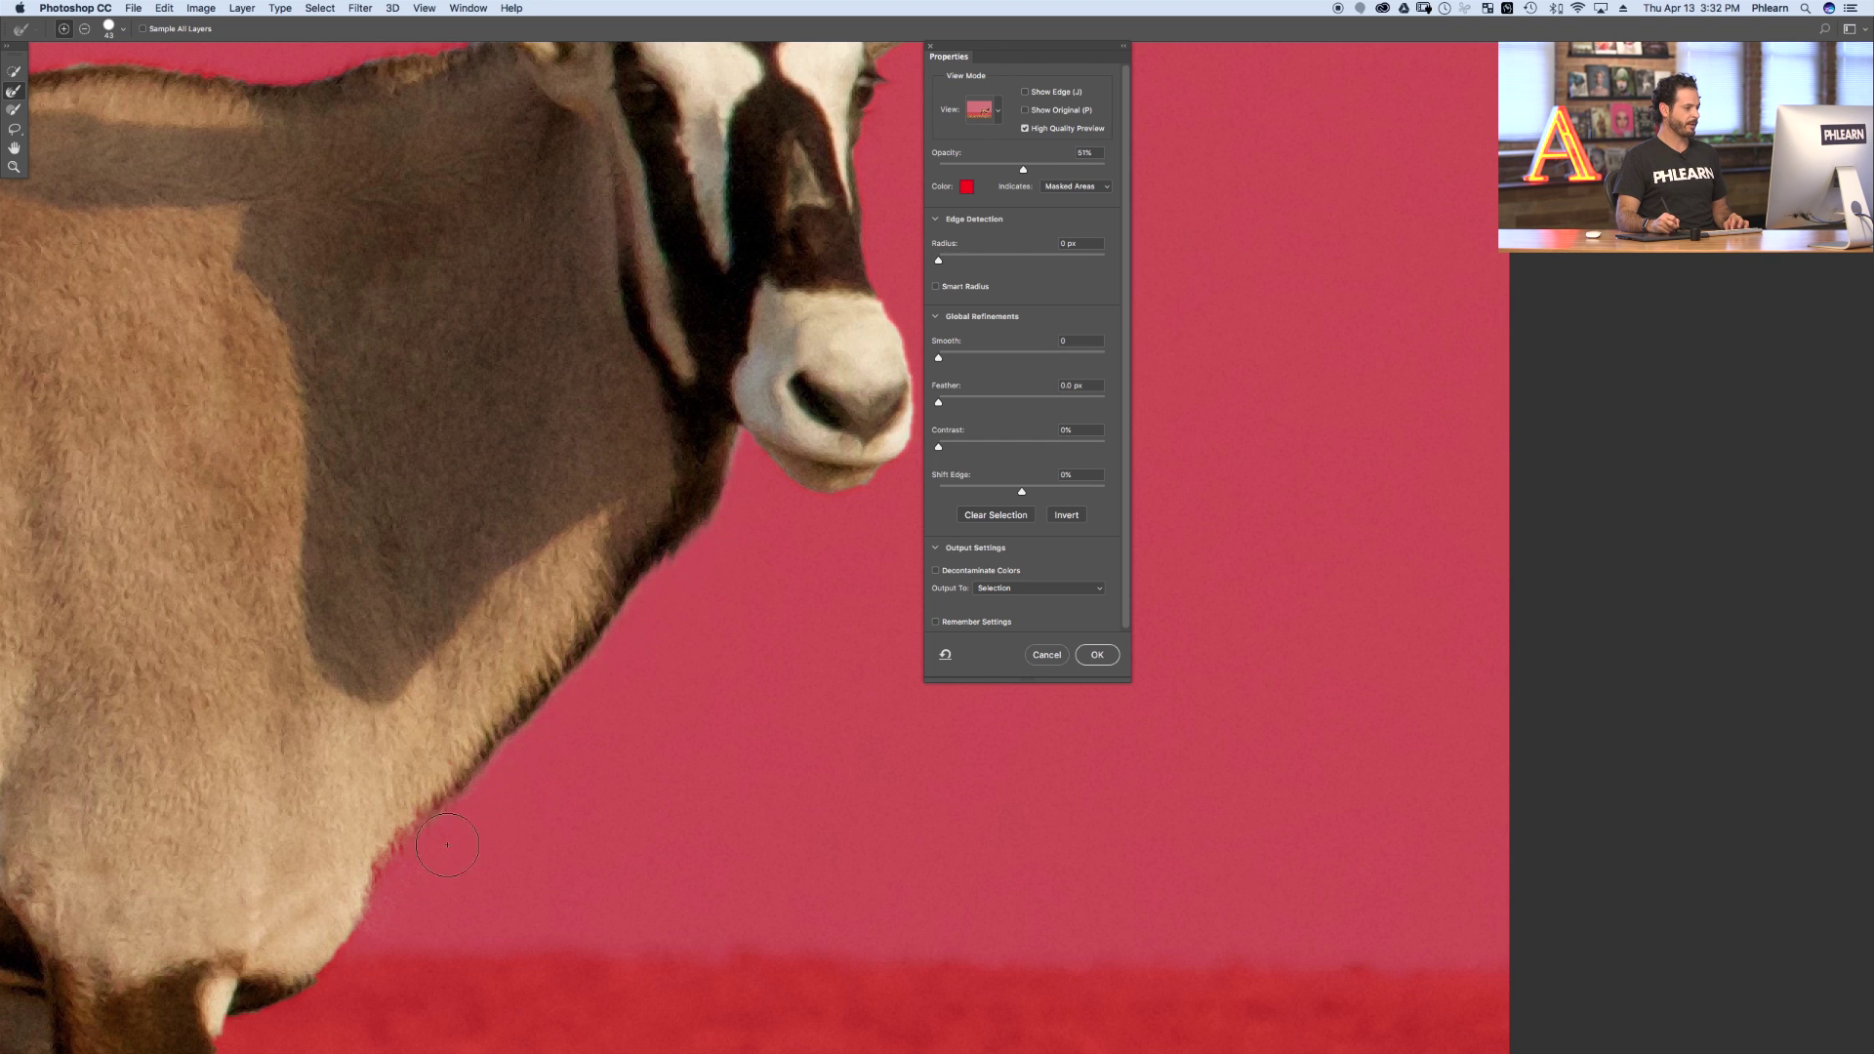
- Refine the selection edge around the oryx's muzzle and up the right side of its face to the ear
drag(644, 542, 517, 649)
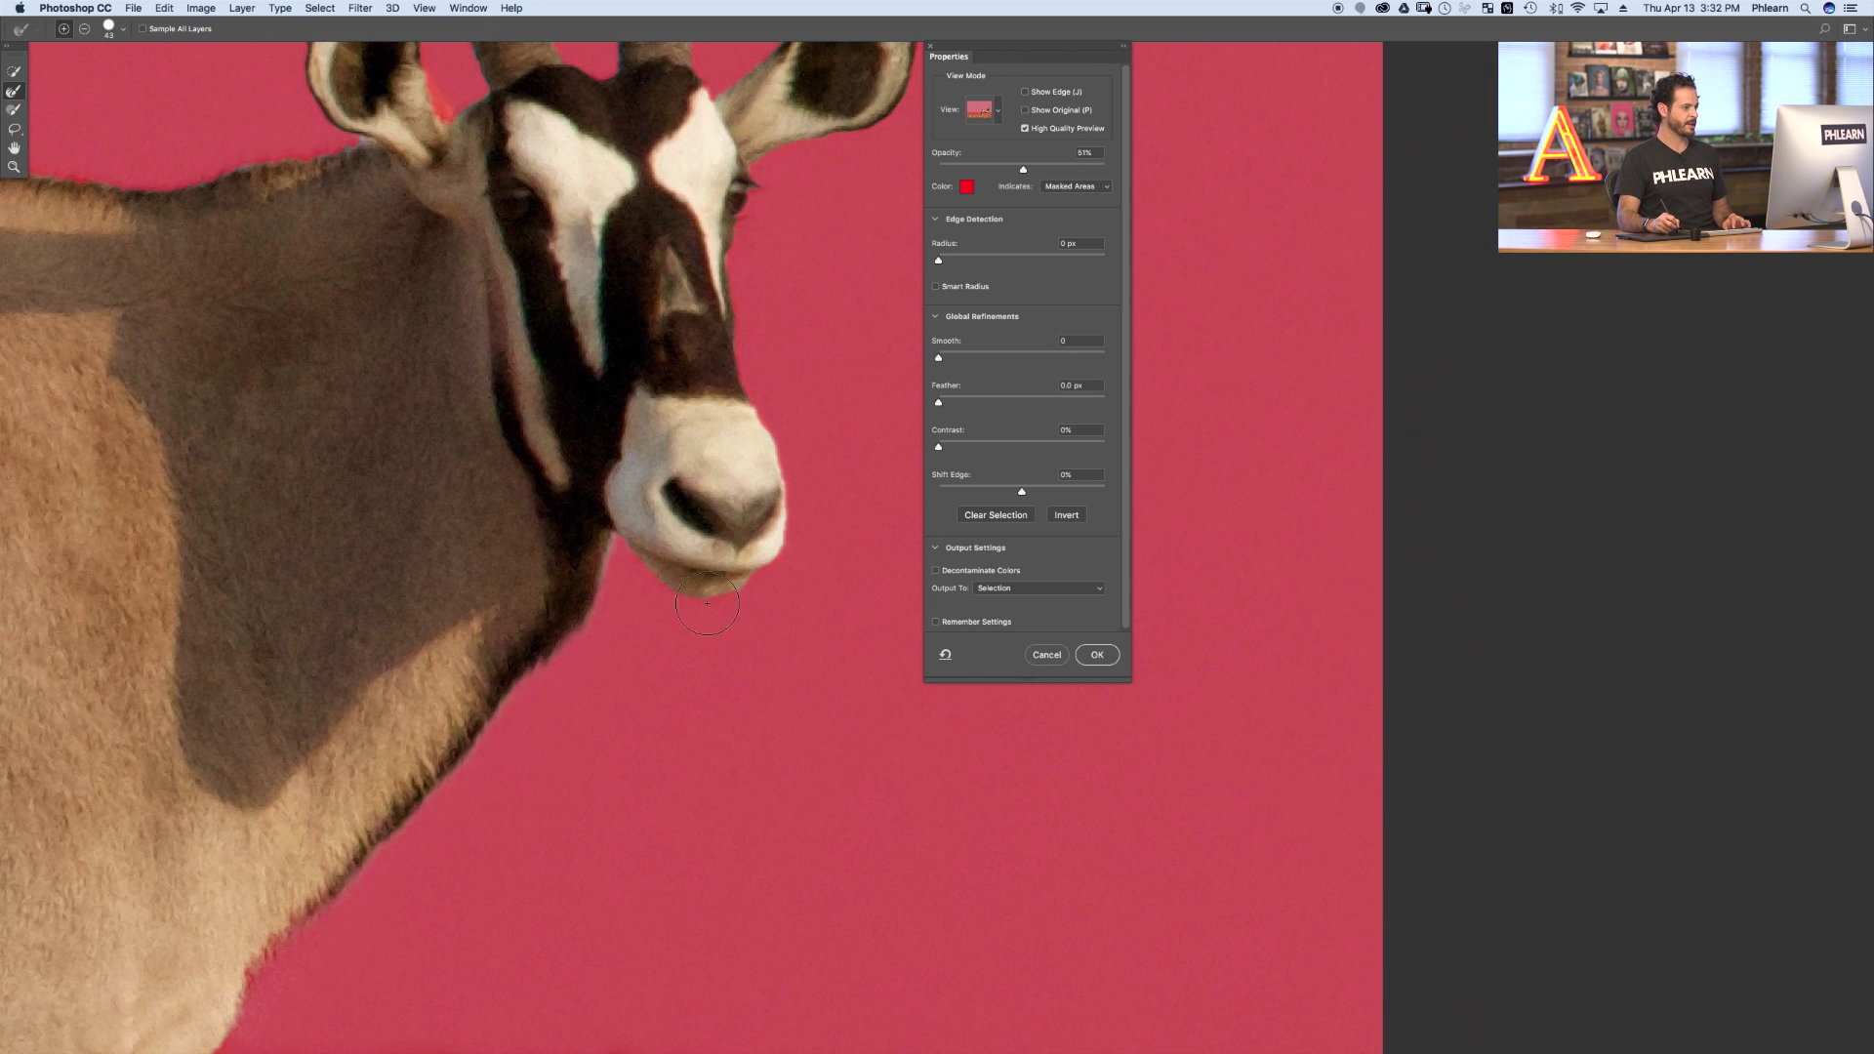
mouse_move(648, 601)
mouse_down()
mouse_move(618, 547)
mouse_move(698, 602)
mouse_move(764, 576)
mouse_move(794, 501)
mouse_move(766, 409)
mouse_up()
drag(744, 312, 769, 166)
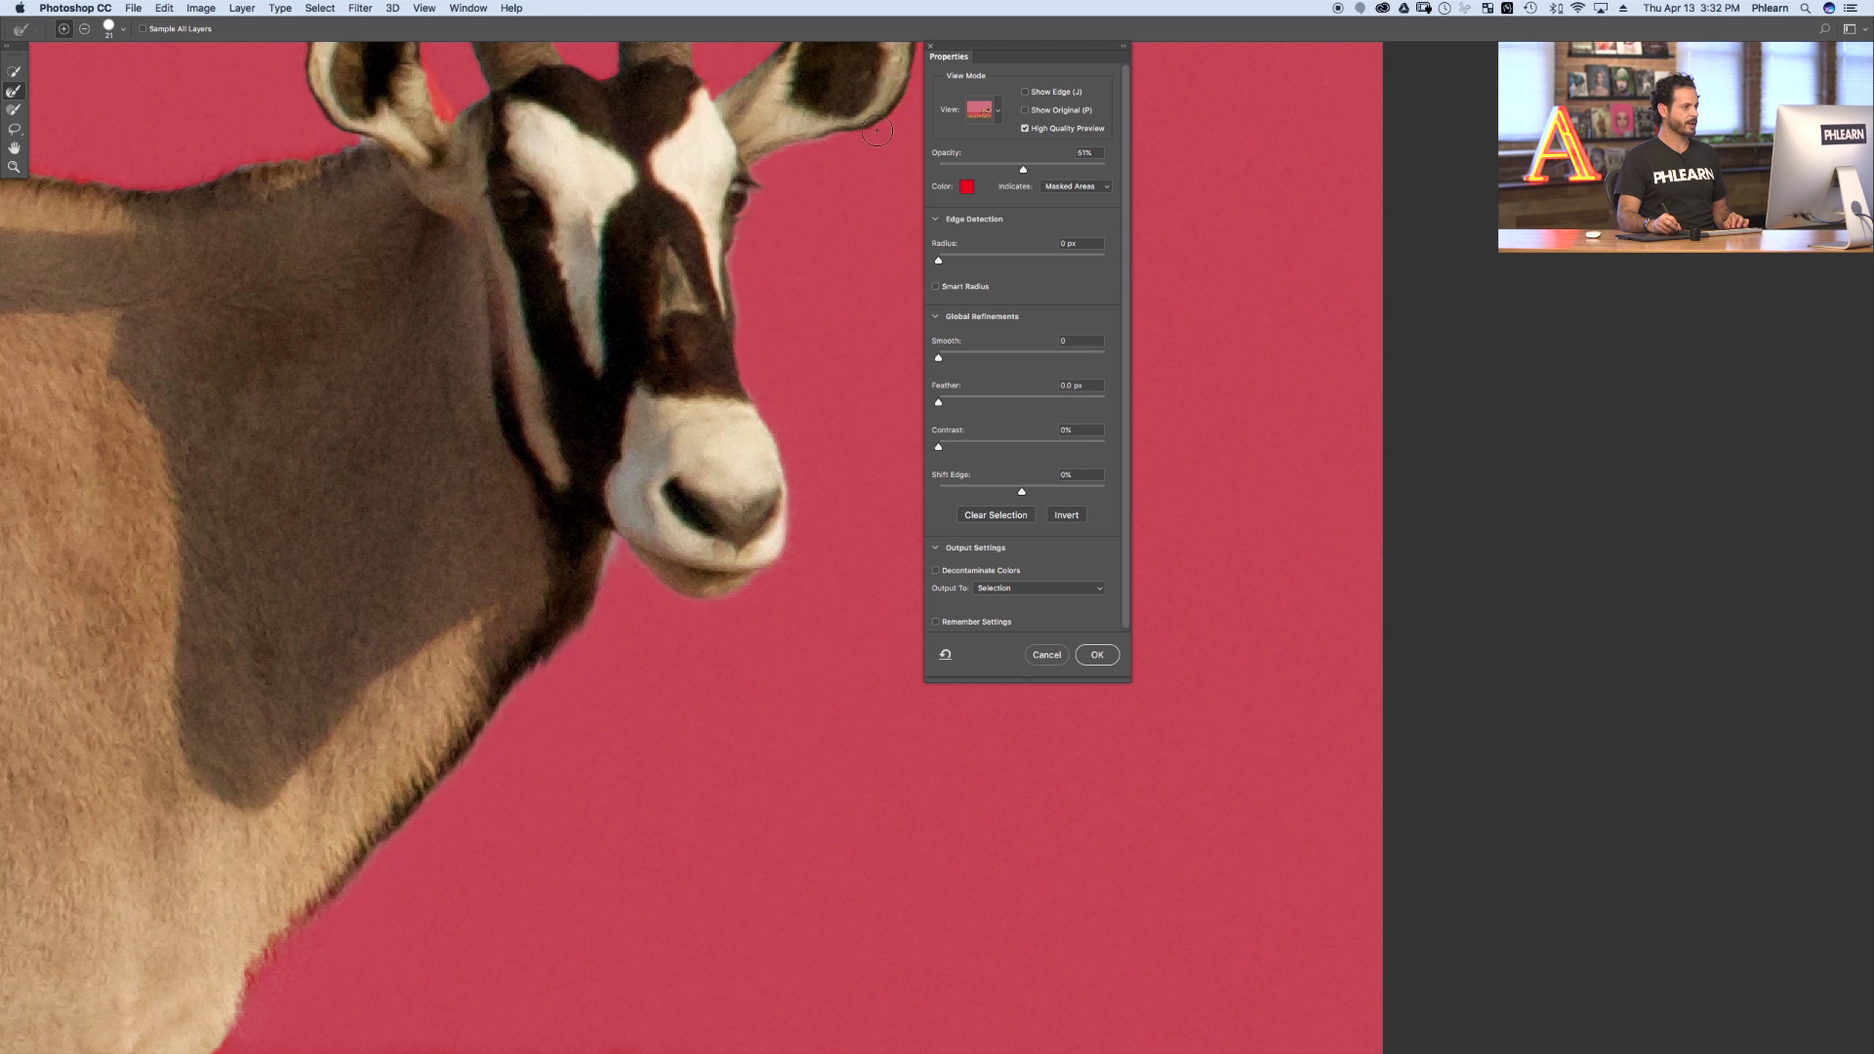
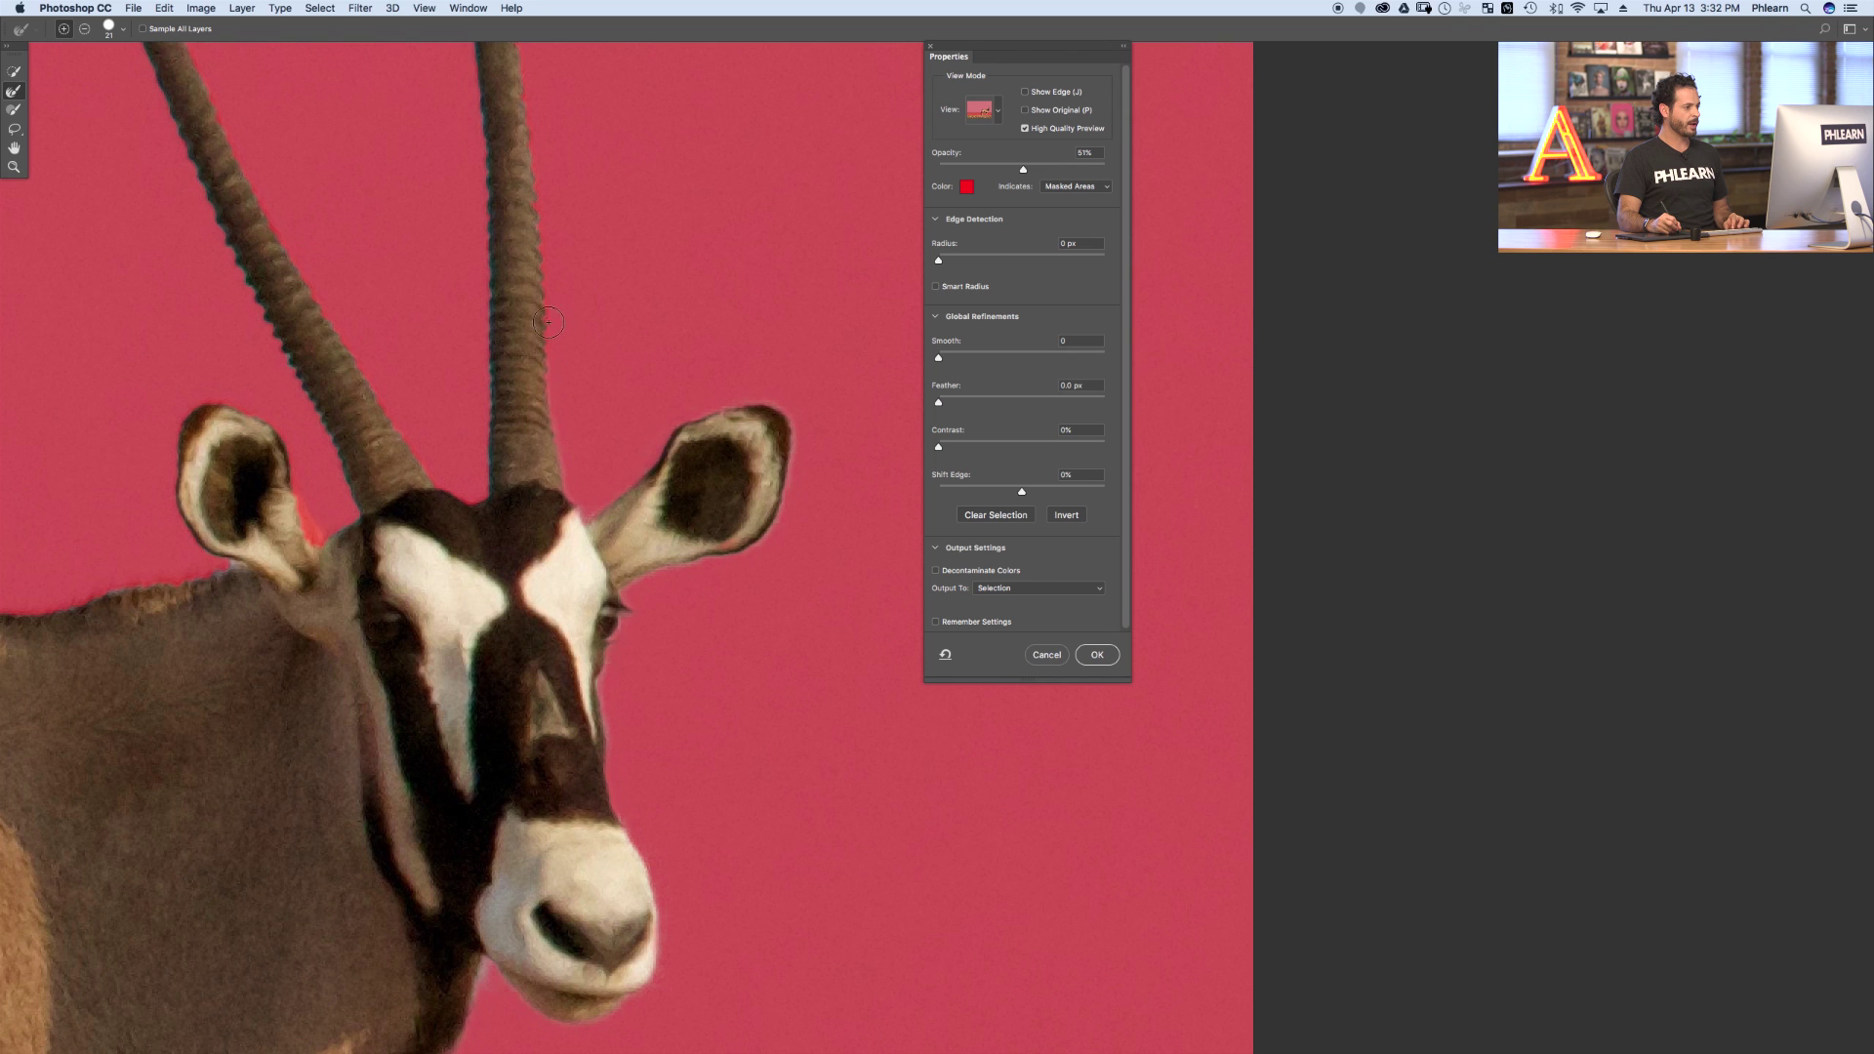
- Refine the selection edge between the left horn and ear, under the ear, and along the top of the neck and shoulders
drag(565, 272, 688, 650)
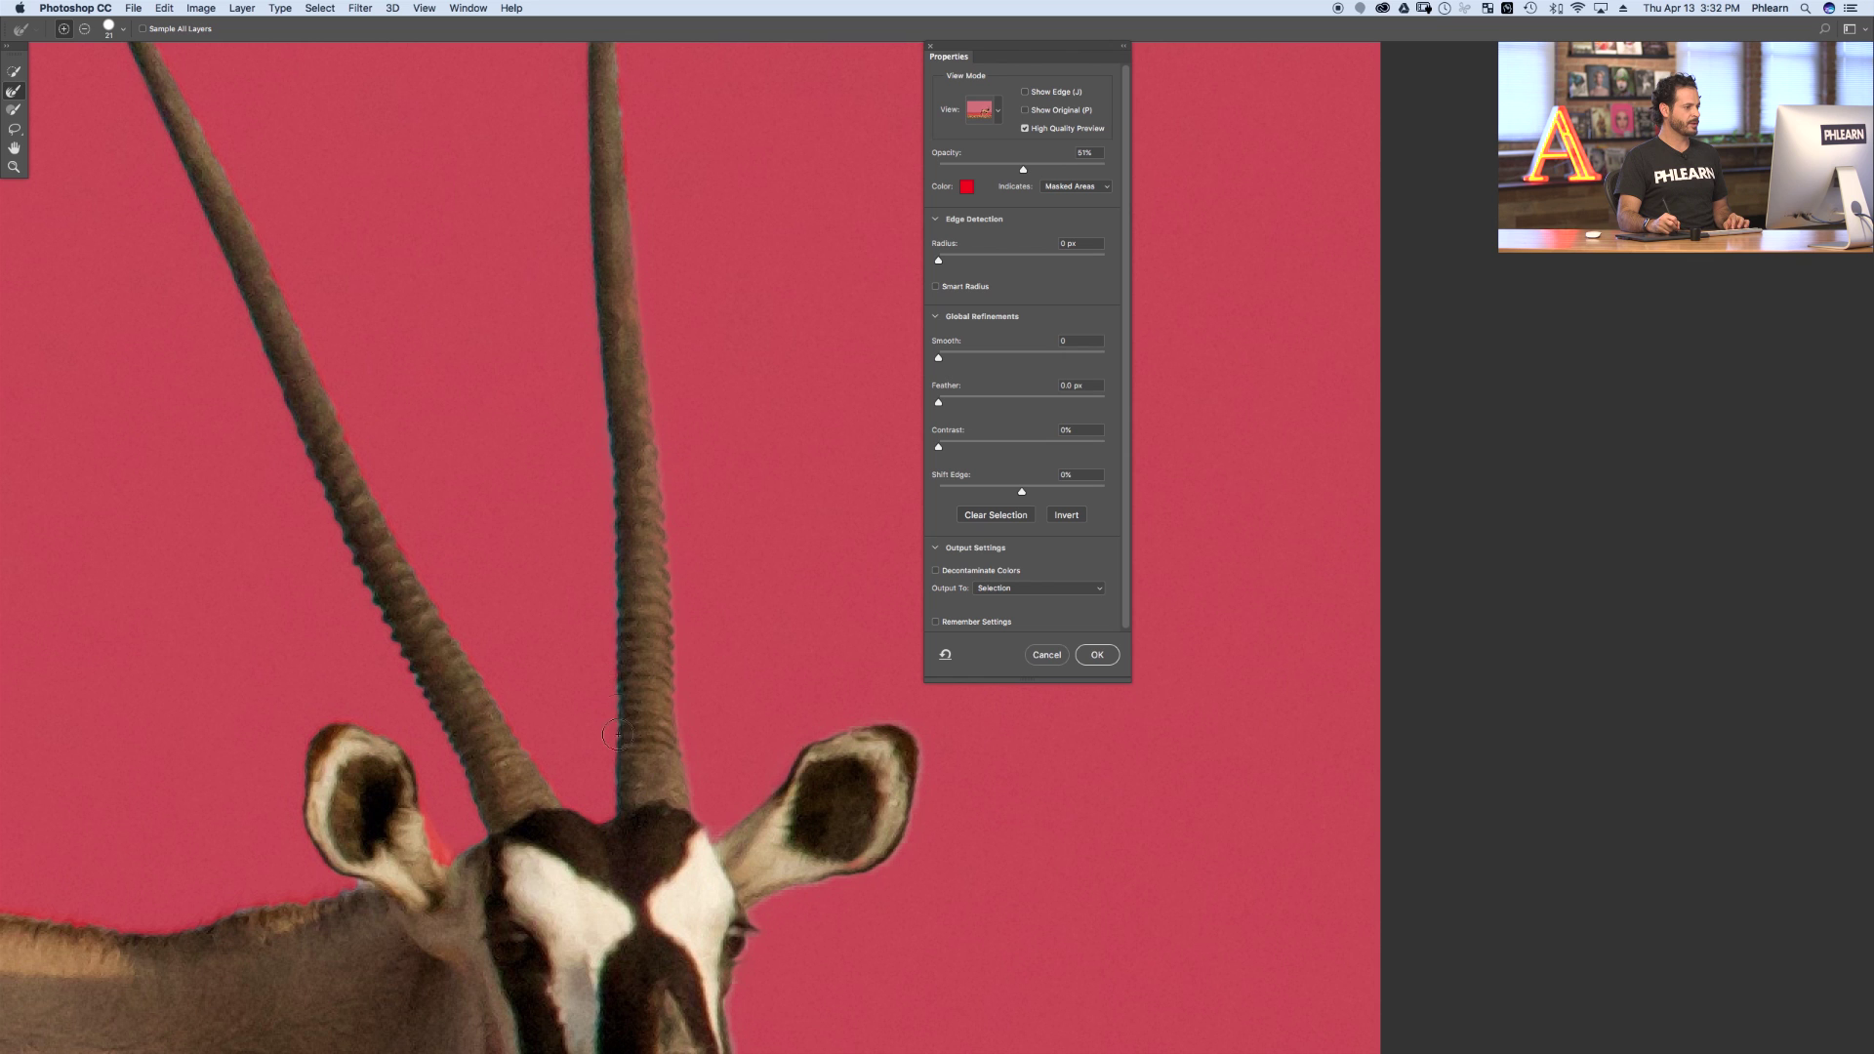
scroll(596, 723, left, 5)
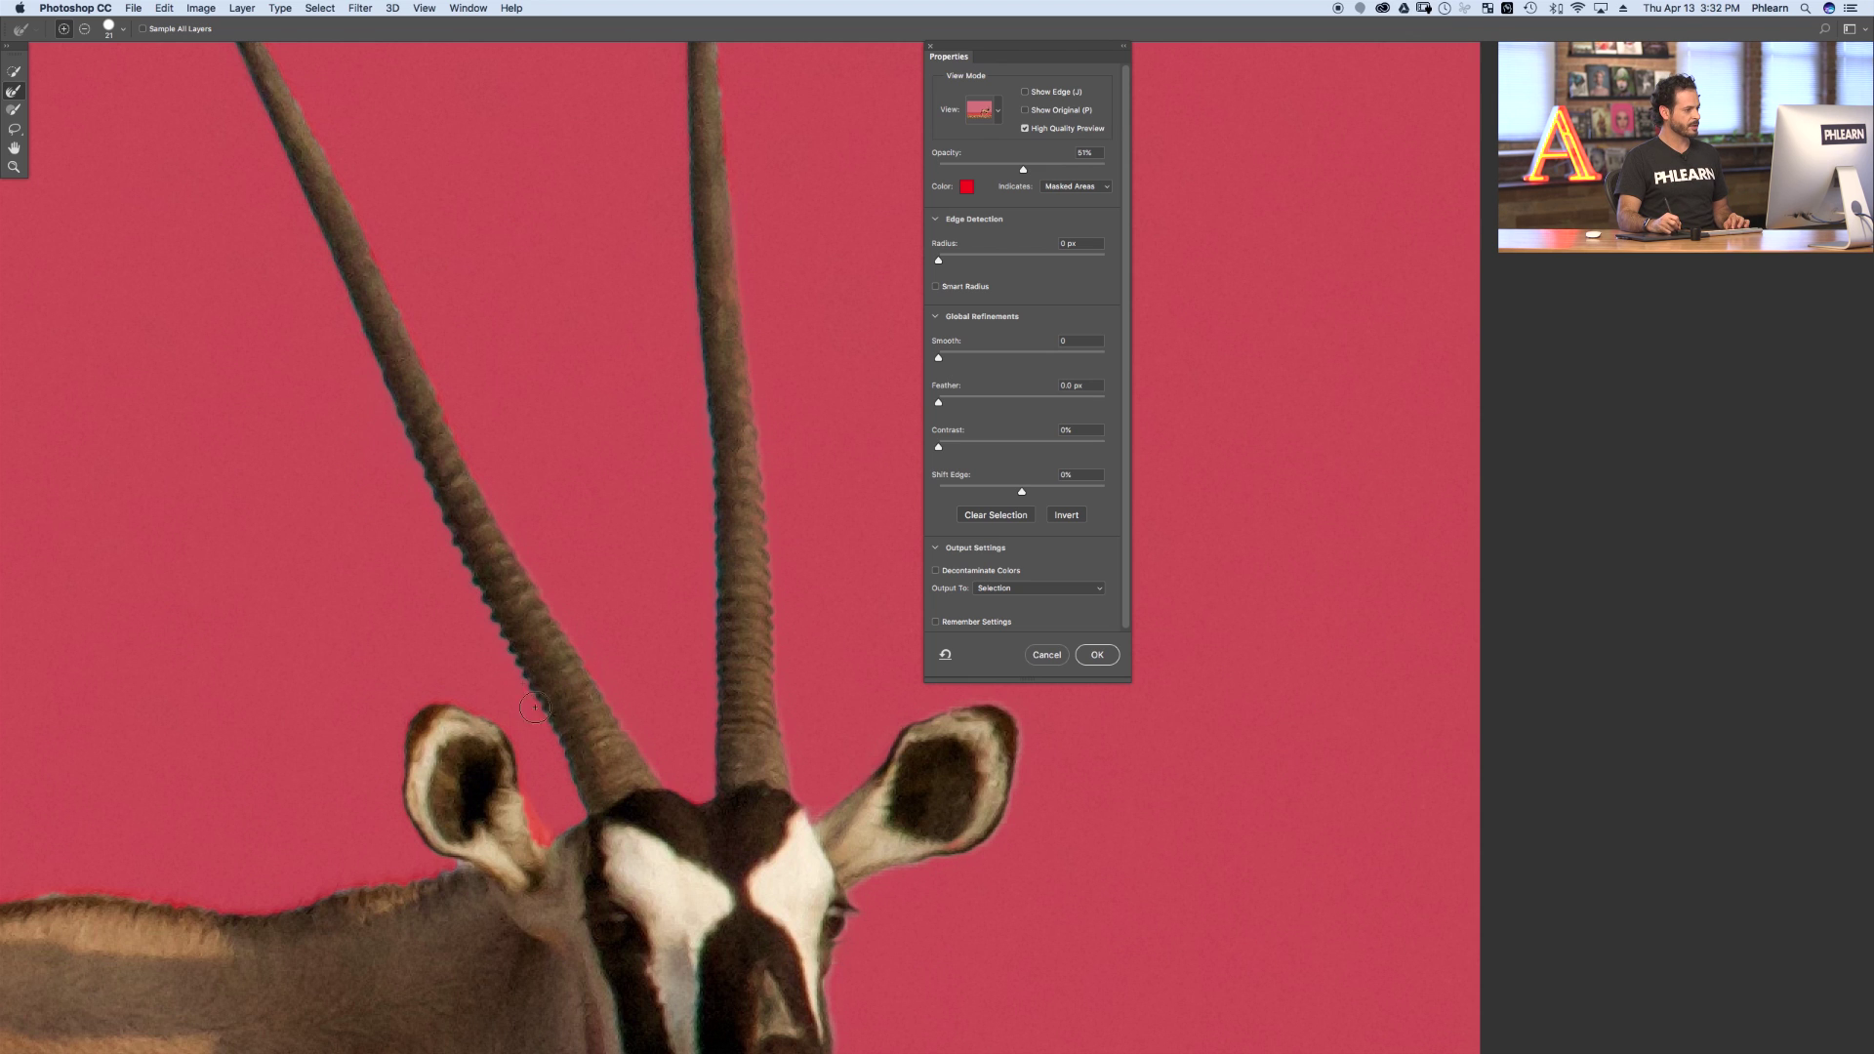
drag(525, 800, 512, 741)
drag(446, 854, 463, 857)
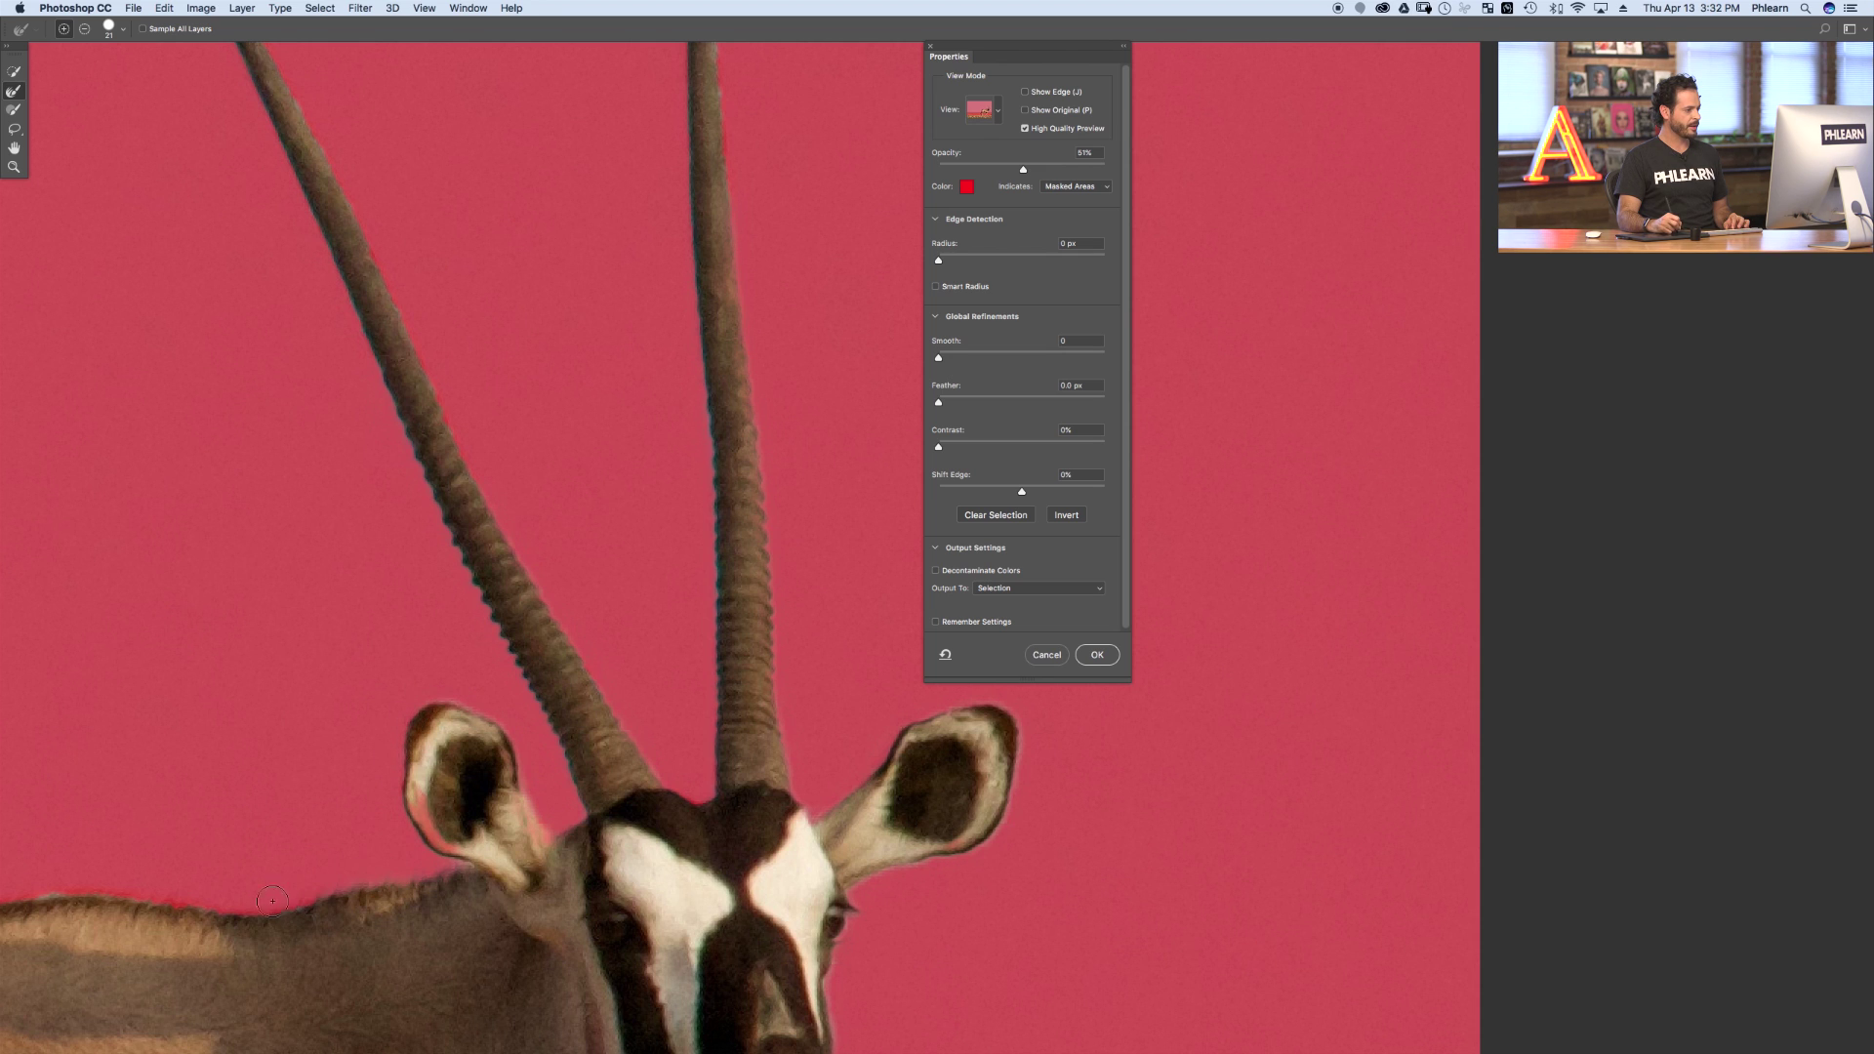
drag(70, 888, 126, 896)
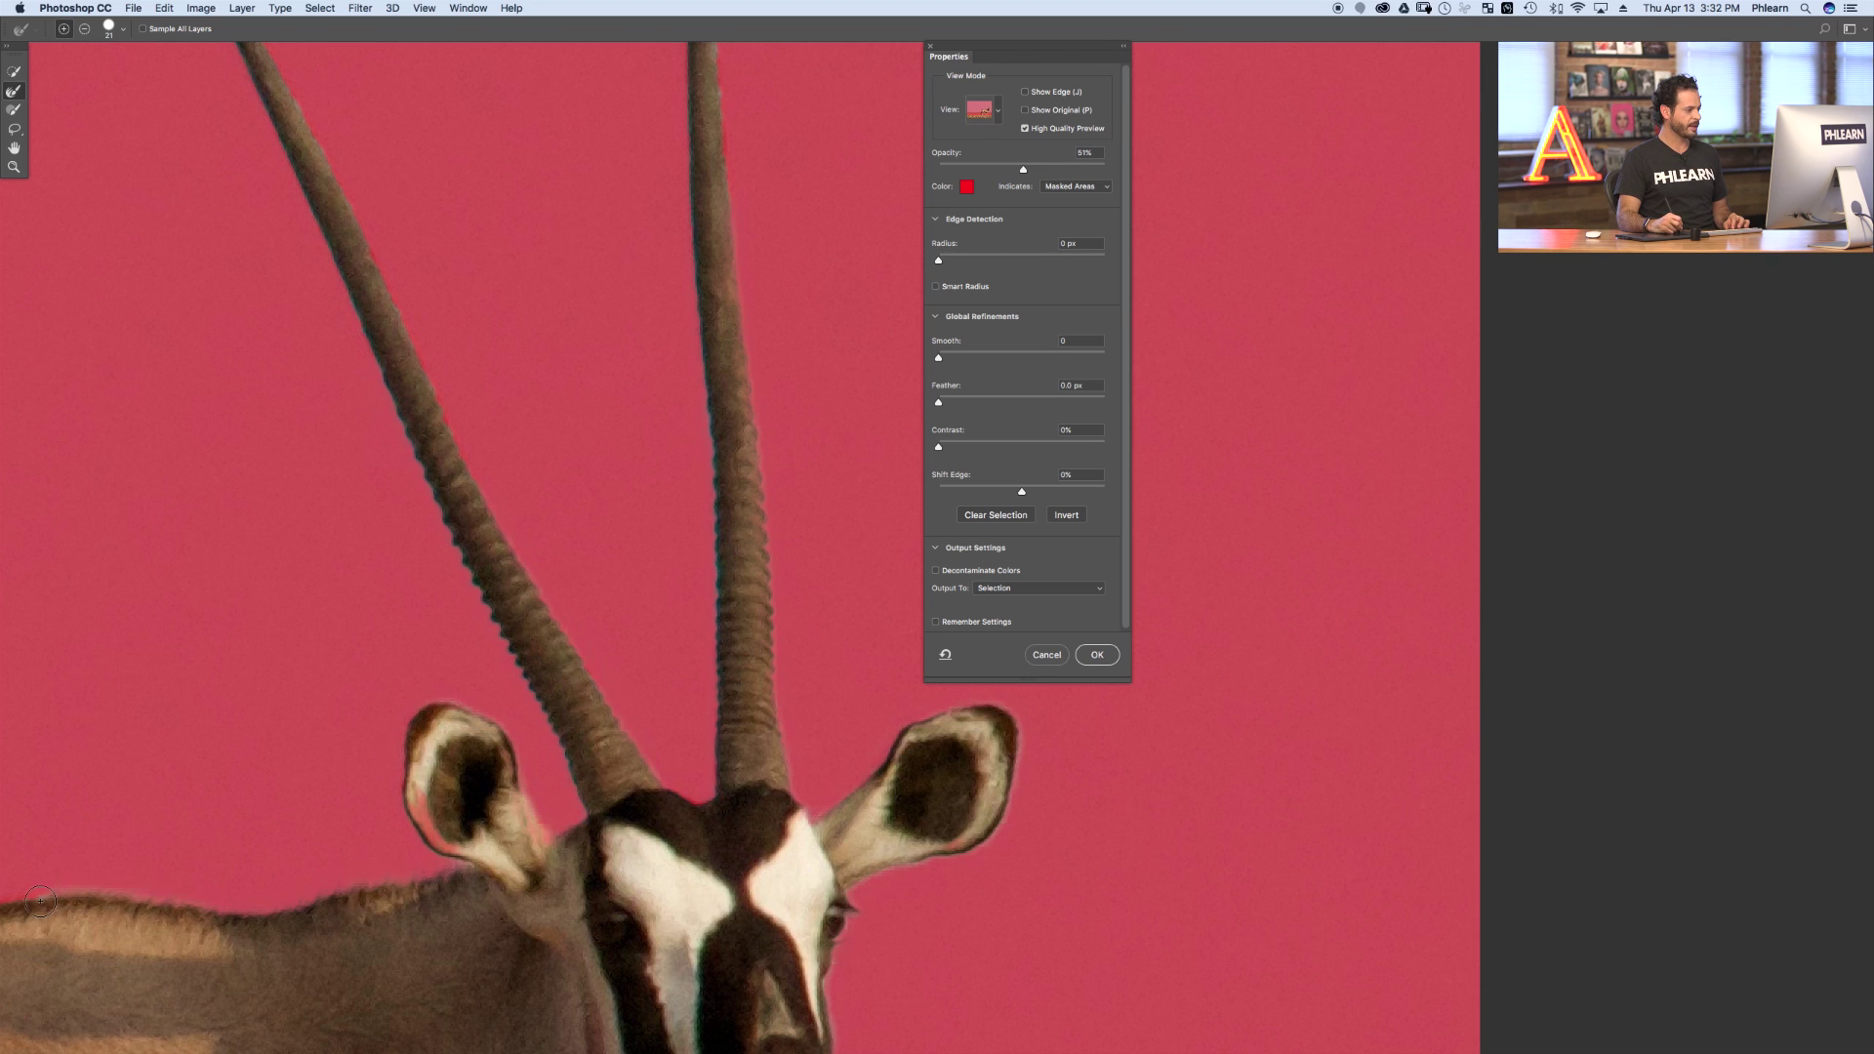
- Refine the selection edge around the outer rim of the oryx's left ear
drag(439, 868, 548, 781)
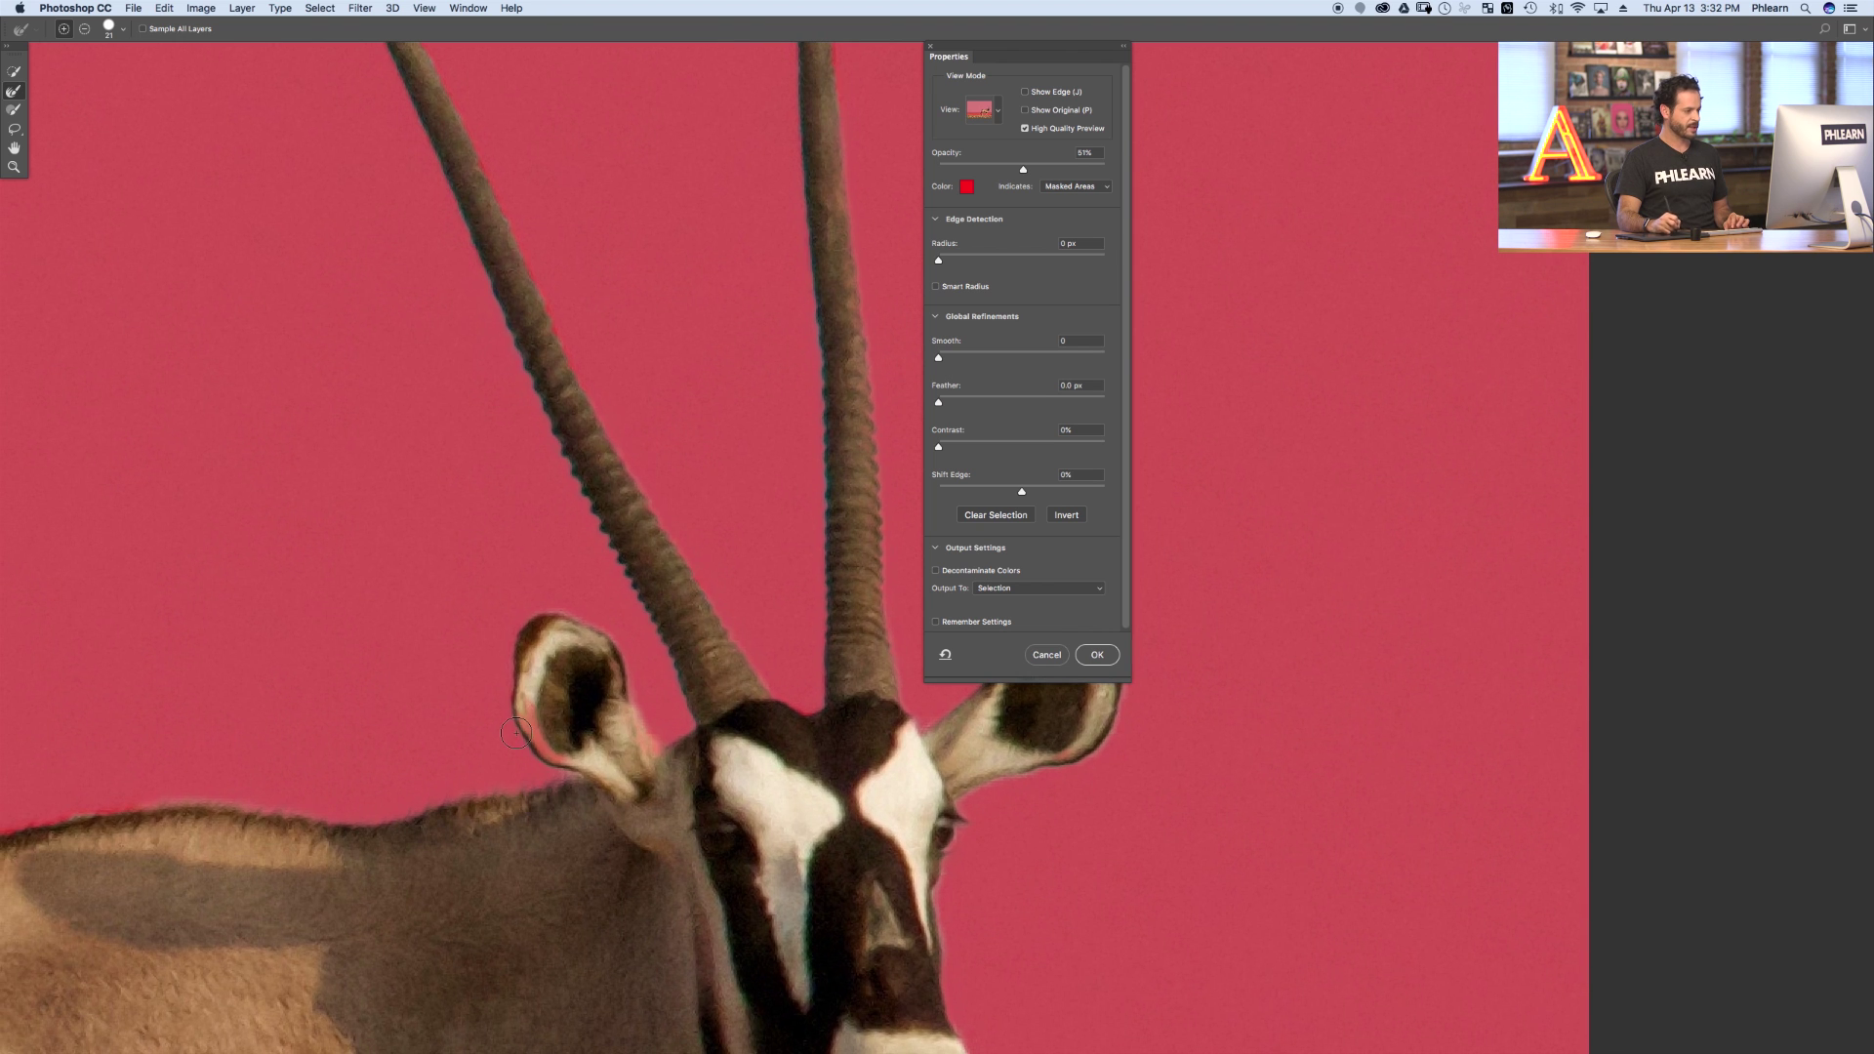
key(super+plus)
key(super+plus)
drag(381, 781, 753, 477)
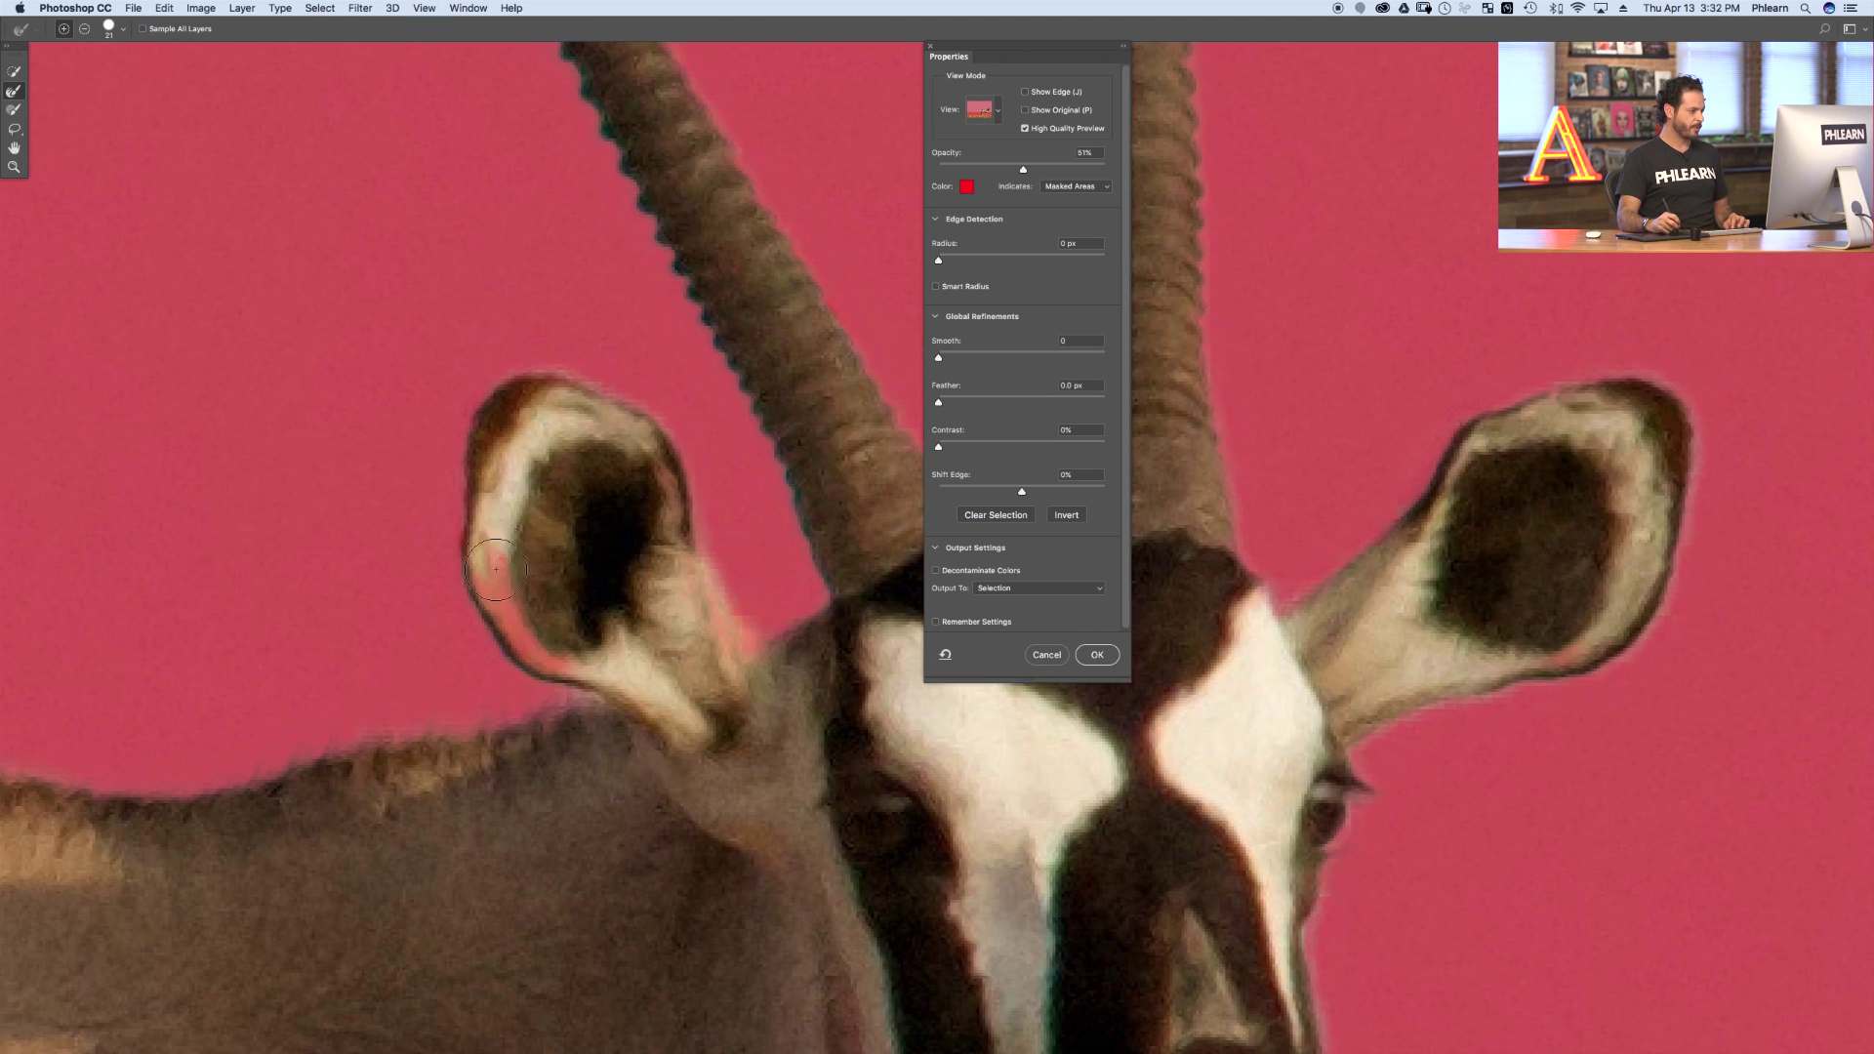
mouse_move(510, 567)
mouse_down()
mouse_move(526, 623)
mouse_move(458, 657)
mouse_move(480, 685)
mouse_move(681, 635)
mouse_up()
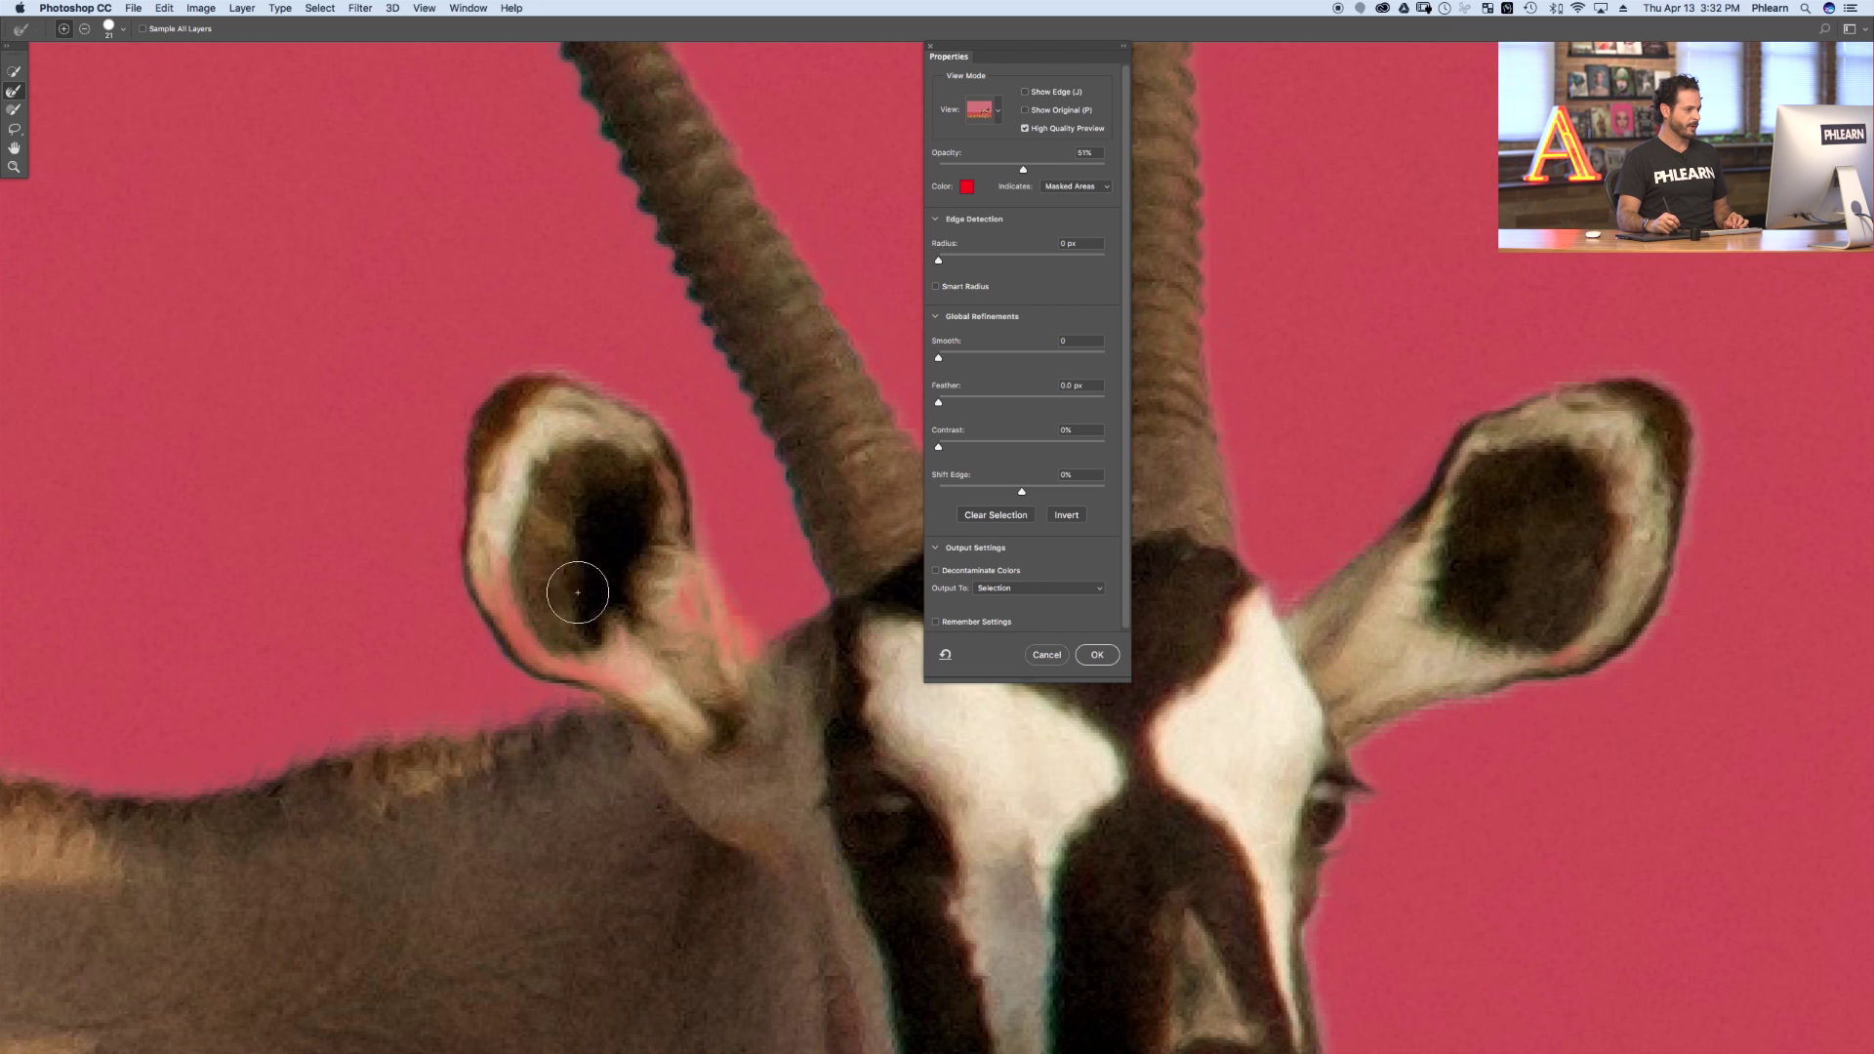
- Restore the left ear's lost inner area with the Quick Selection Tool and clean its outer edge with the Refine Edge Brush
click(13, 75)
mouse_move(597, 600)
mouse_down()
mouse_move(547, 607)
mouse_move(605, 670)
mouse_move(563, 655)
mouse_up()
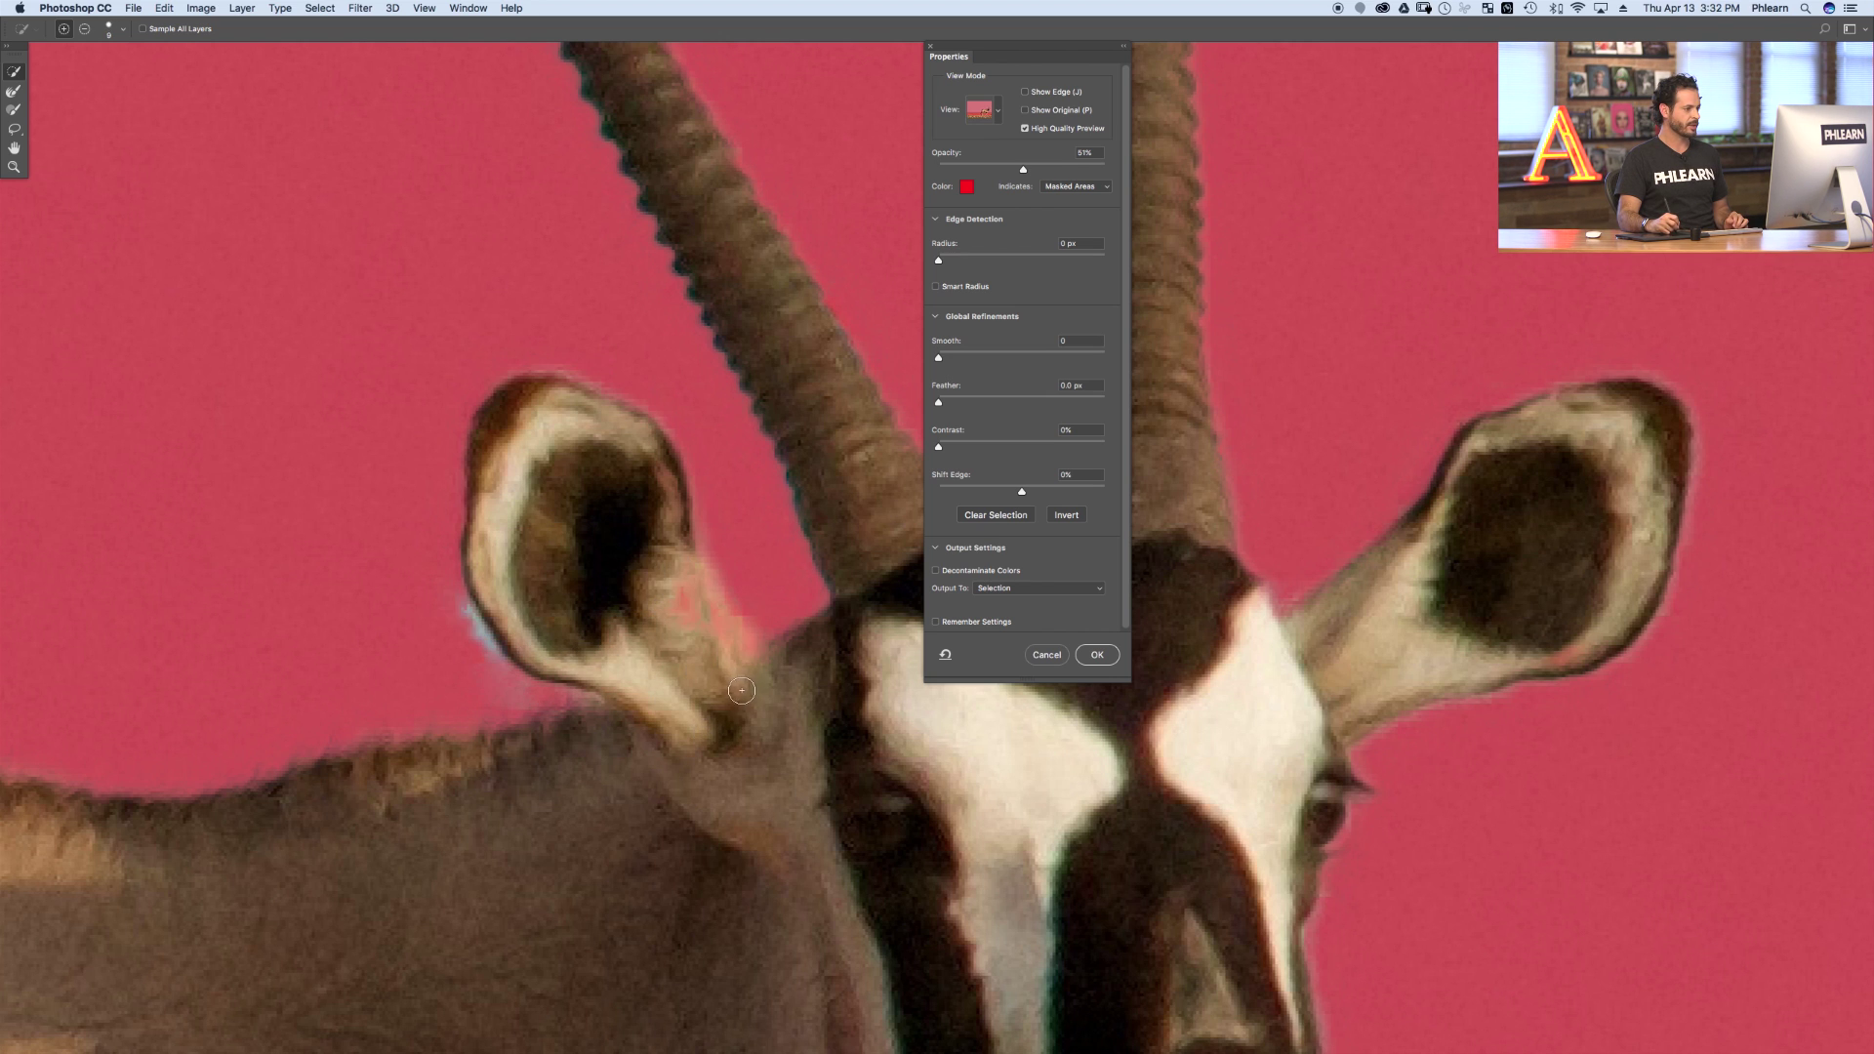
drag(742, 690, 732, 694)
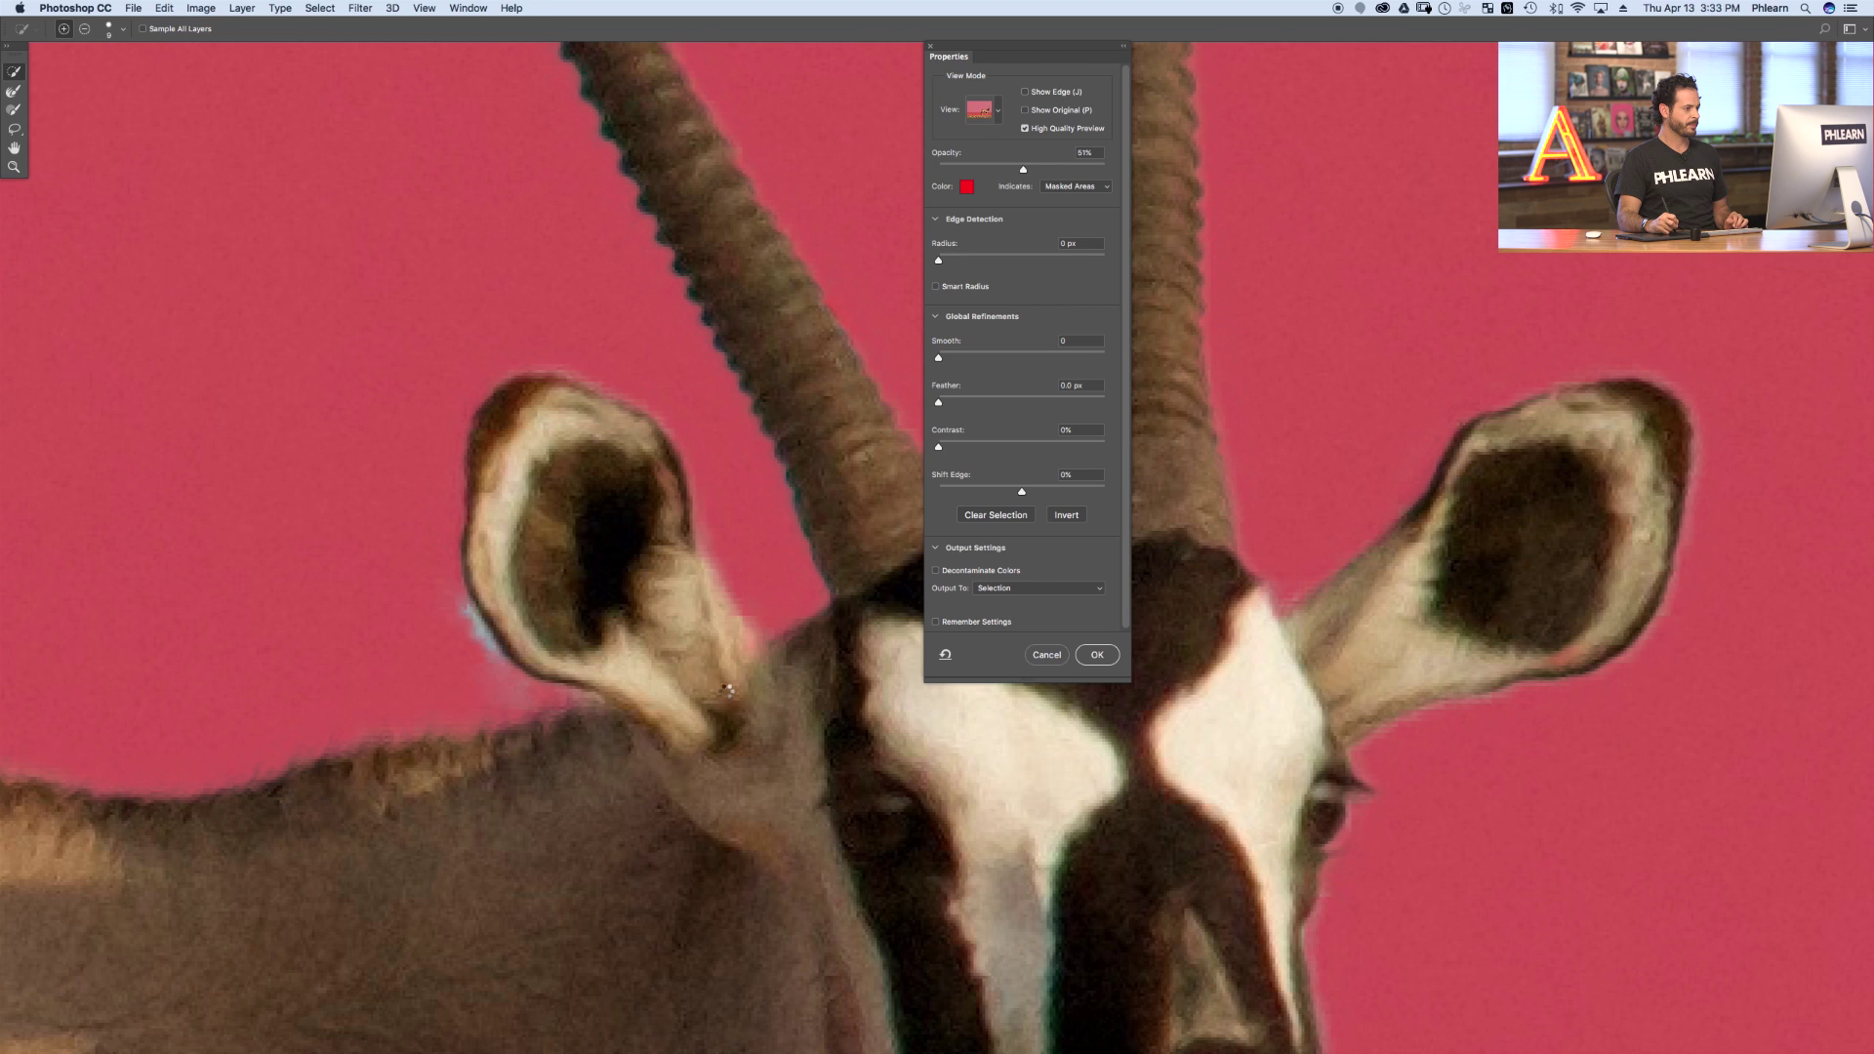
click(15, 91)
drag(469, 653, 458, 660)
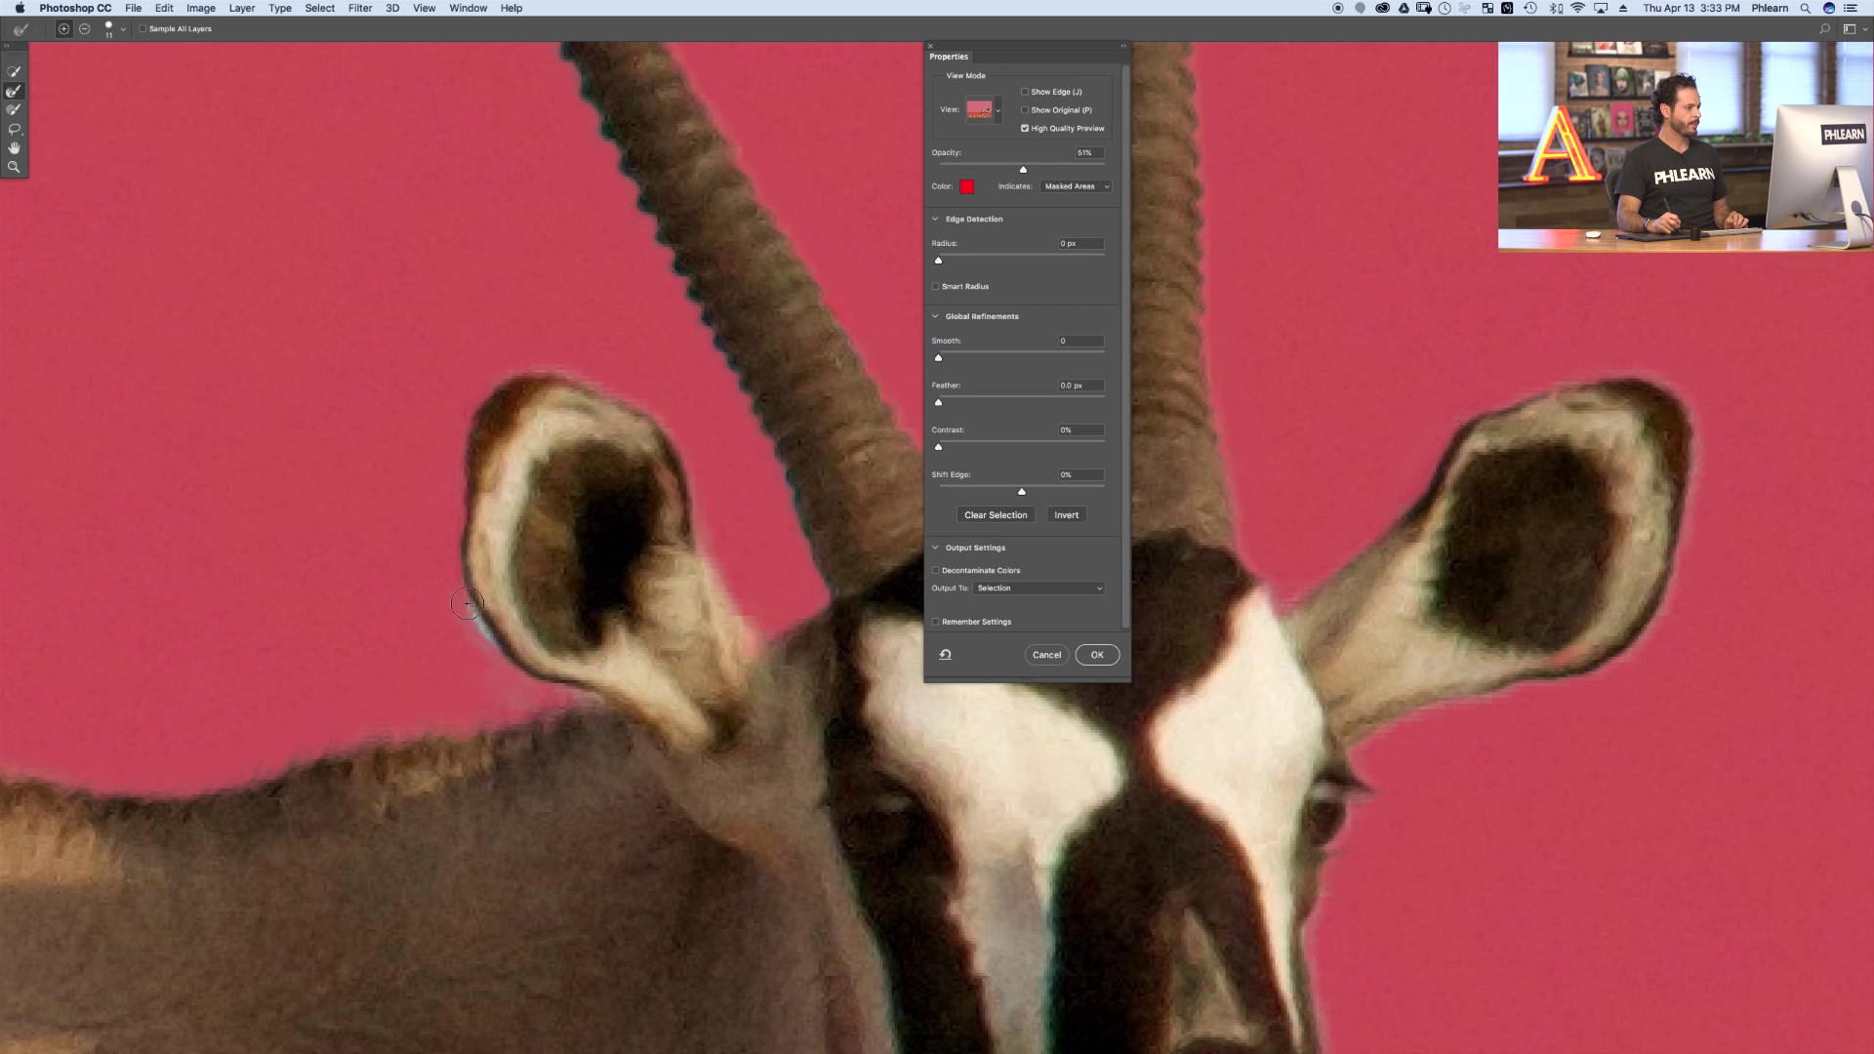
- Refine the selection edge along the oryx's back from the shoulders to the rump
key(super+minus)
key(super+minus)
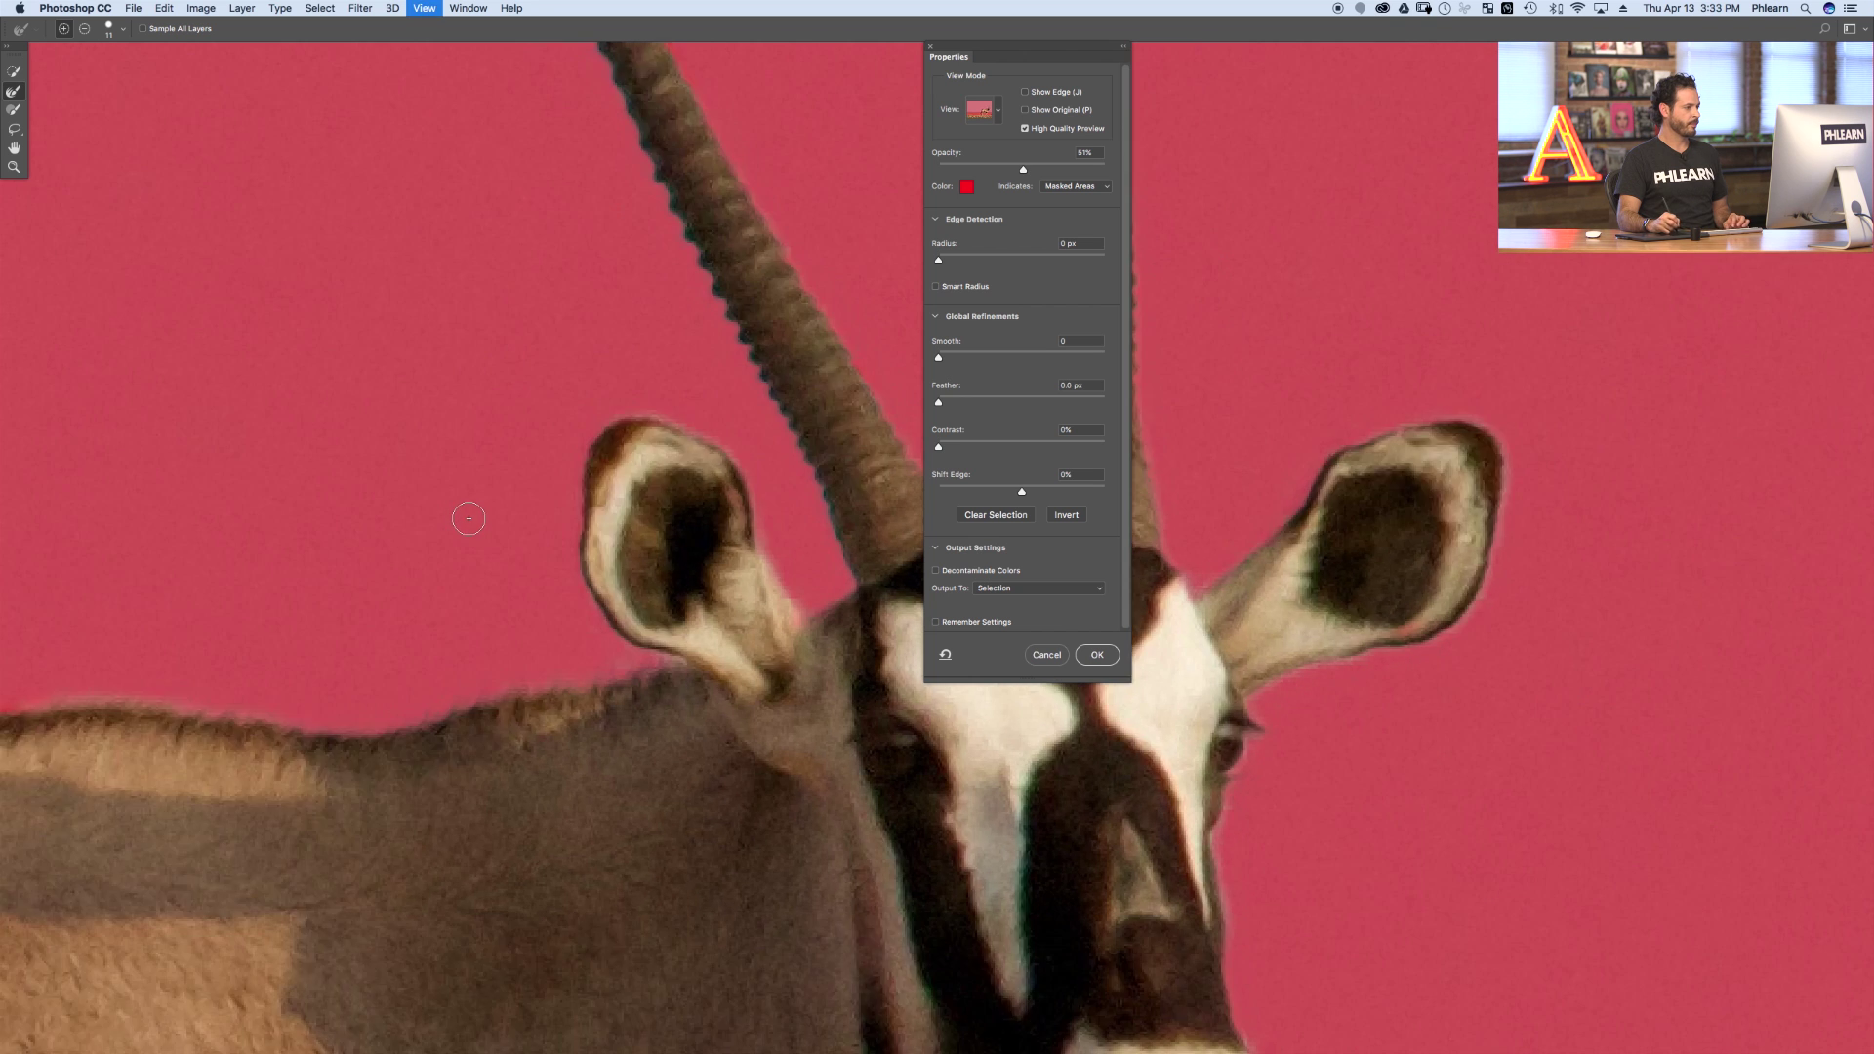
drag(445, 669, 742, 630)
drag(572, 603, 642, 587)
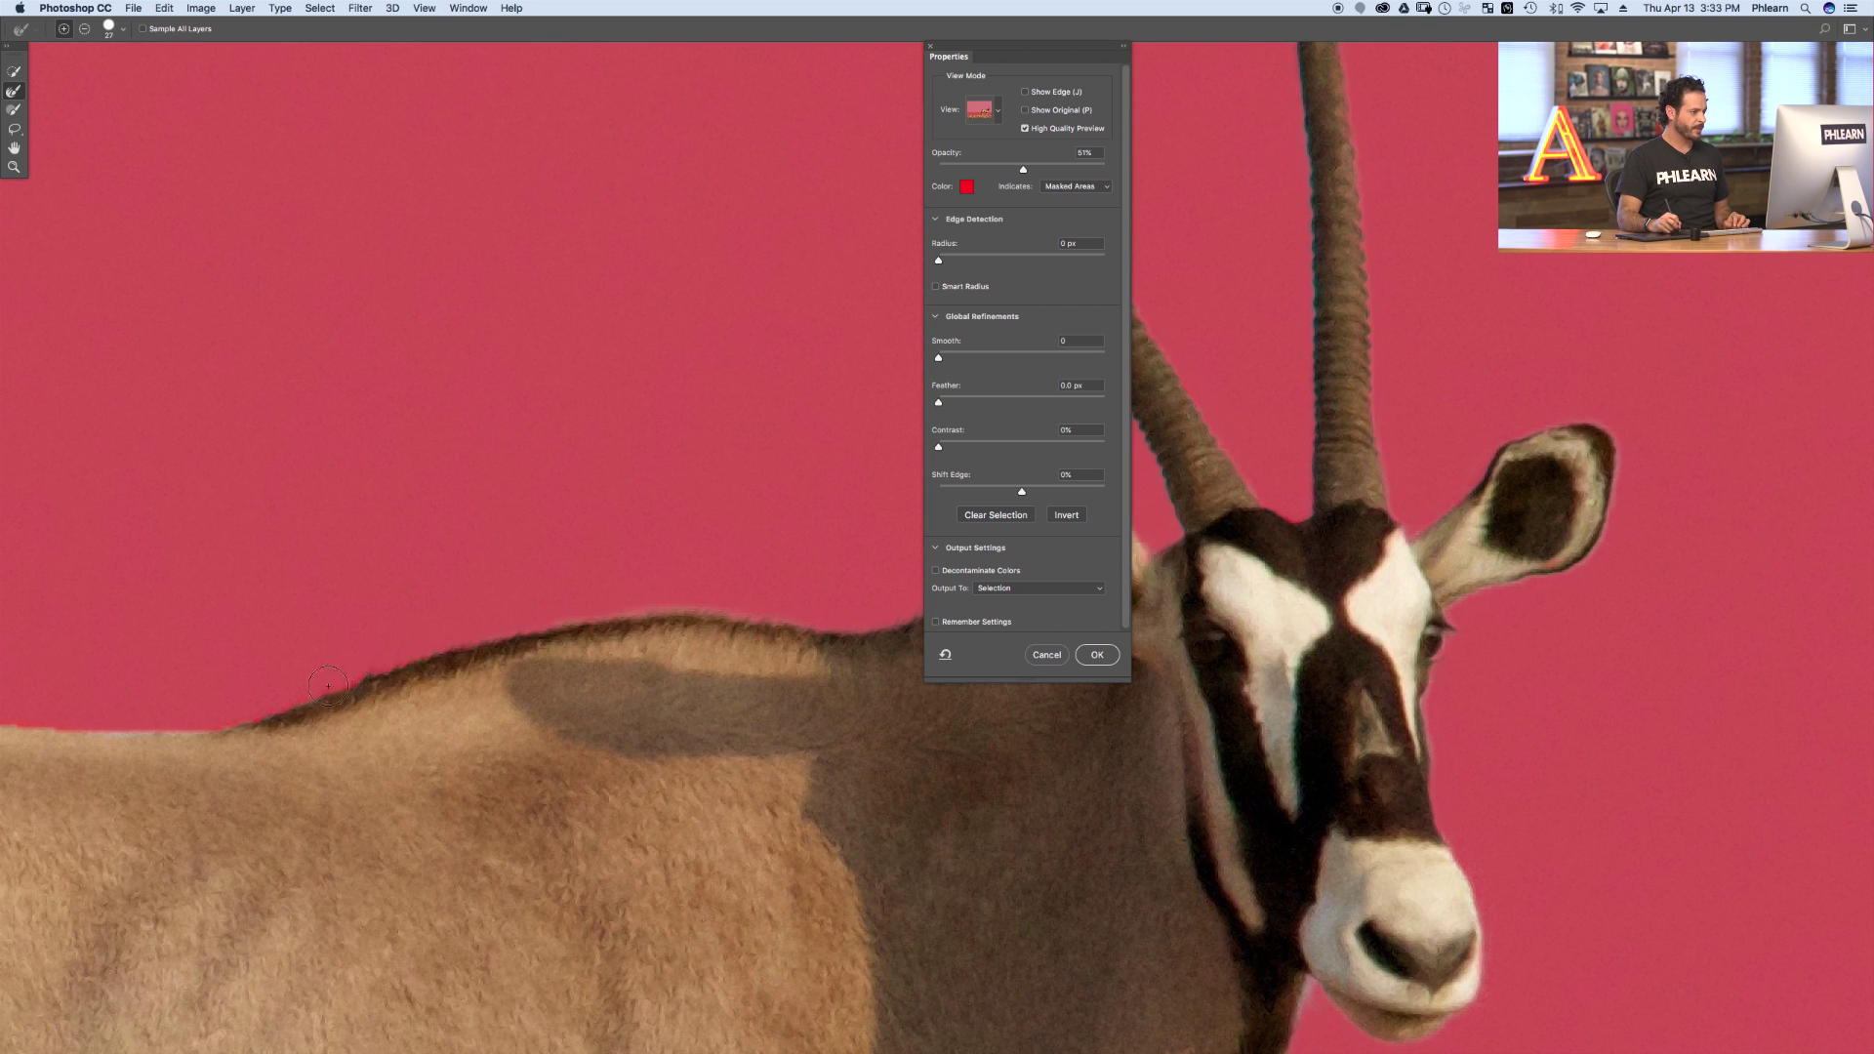
drag(140, 636, 812, 583)
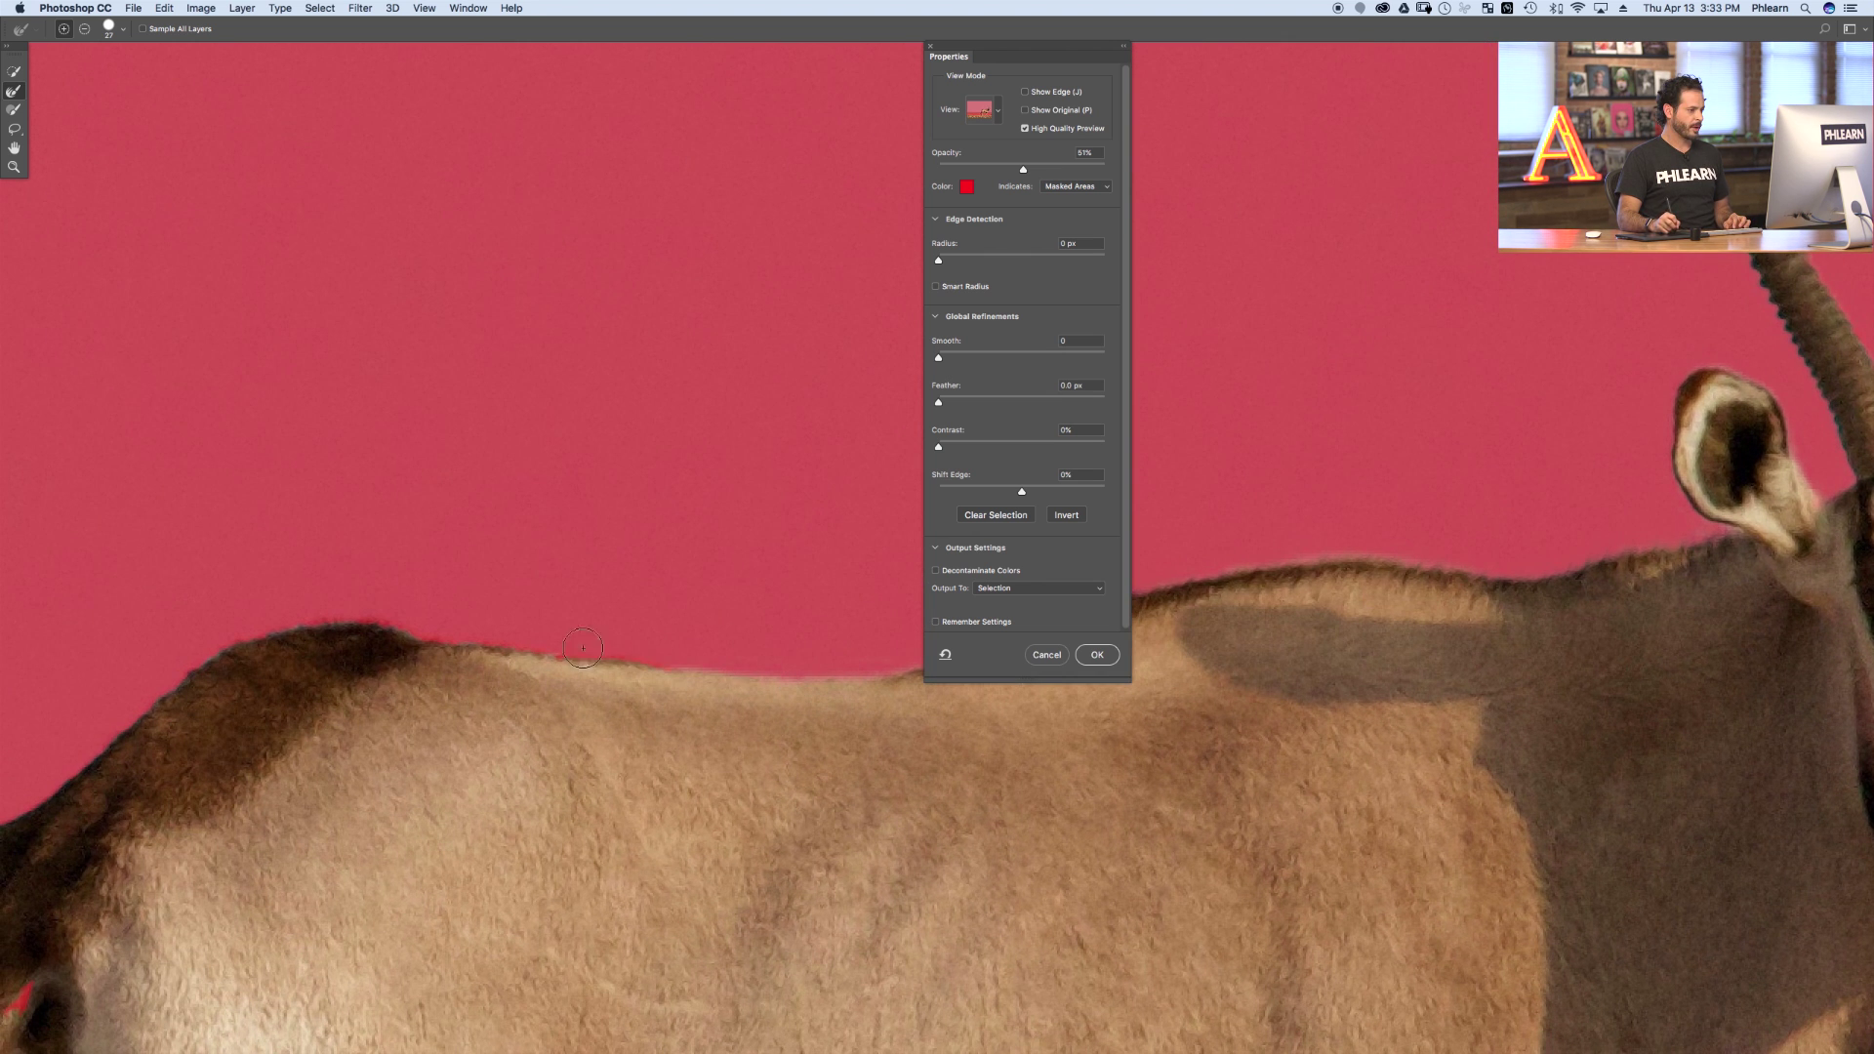
drag(455, 635, 344, 622)
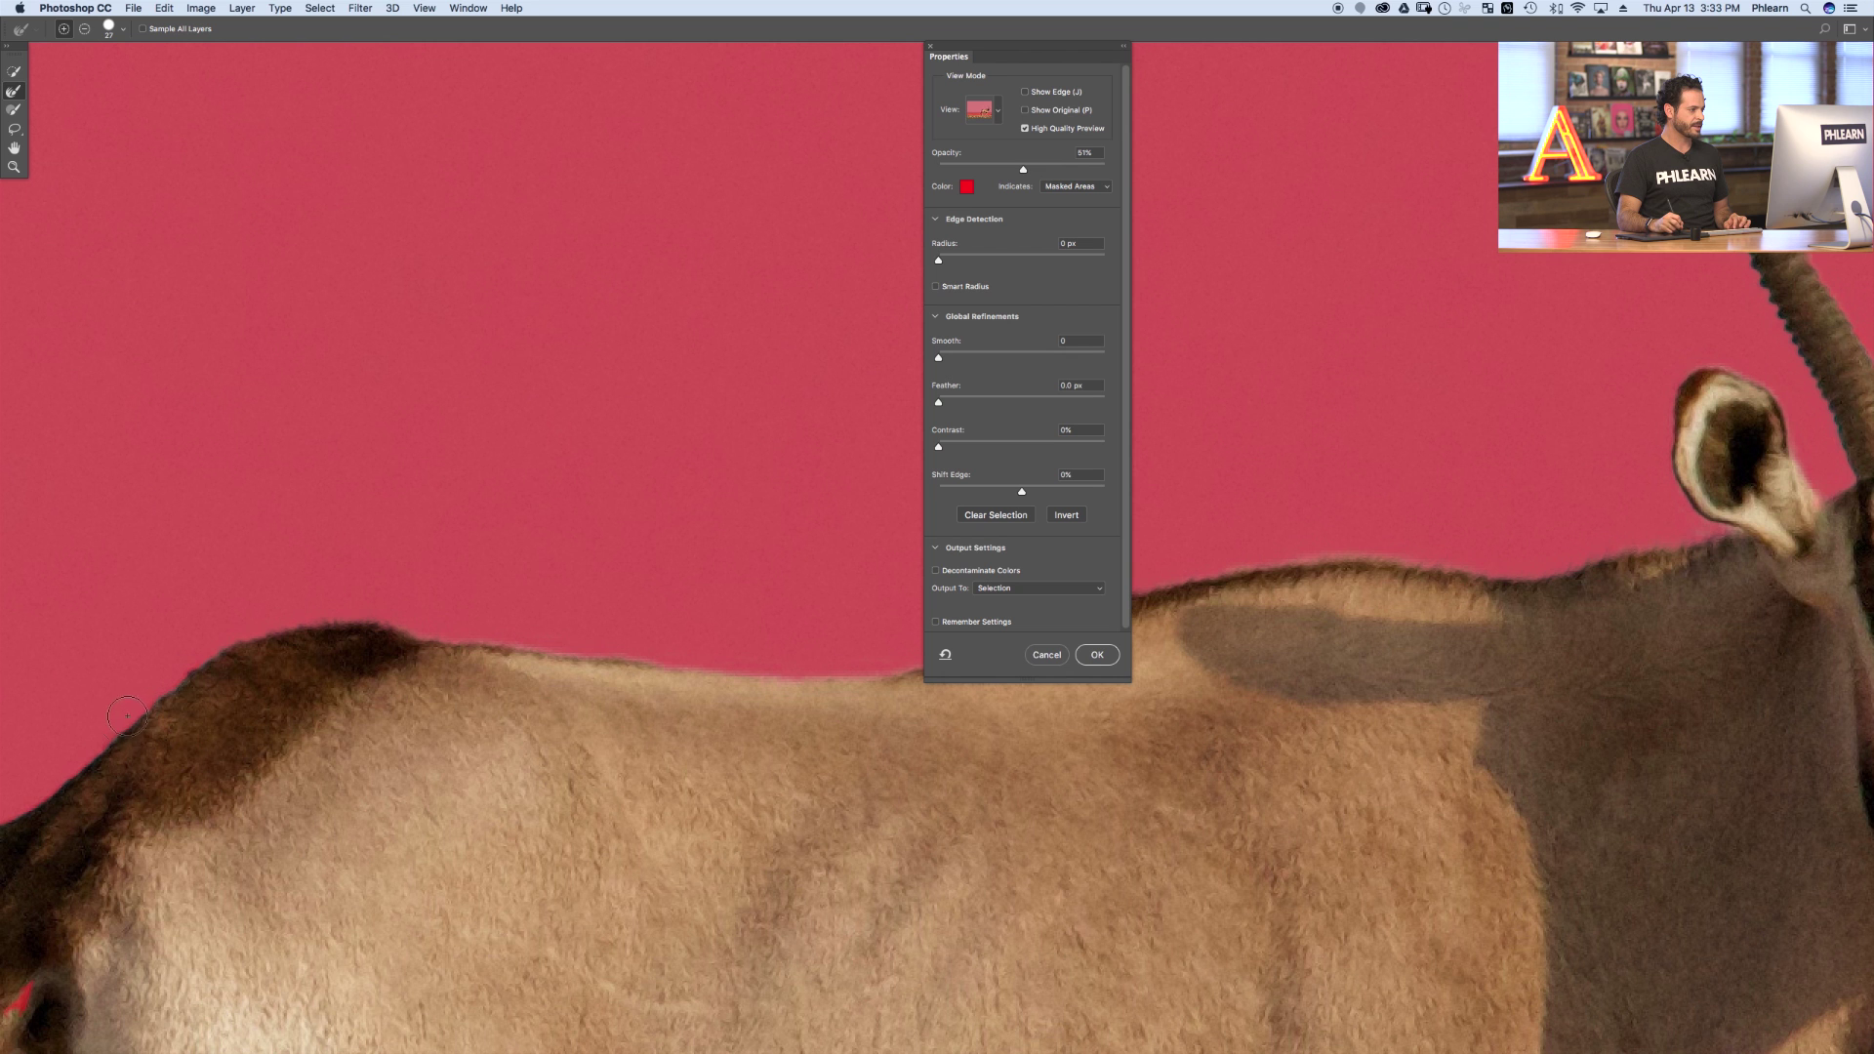
- Refine the fine hairs along both sides of the oryx's tail with the Refine Edge Brush
drag(133, 692, 816, 469)
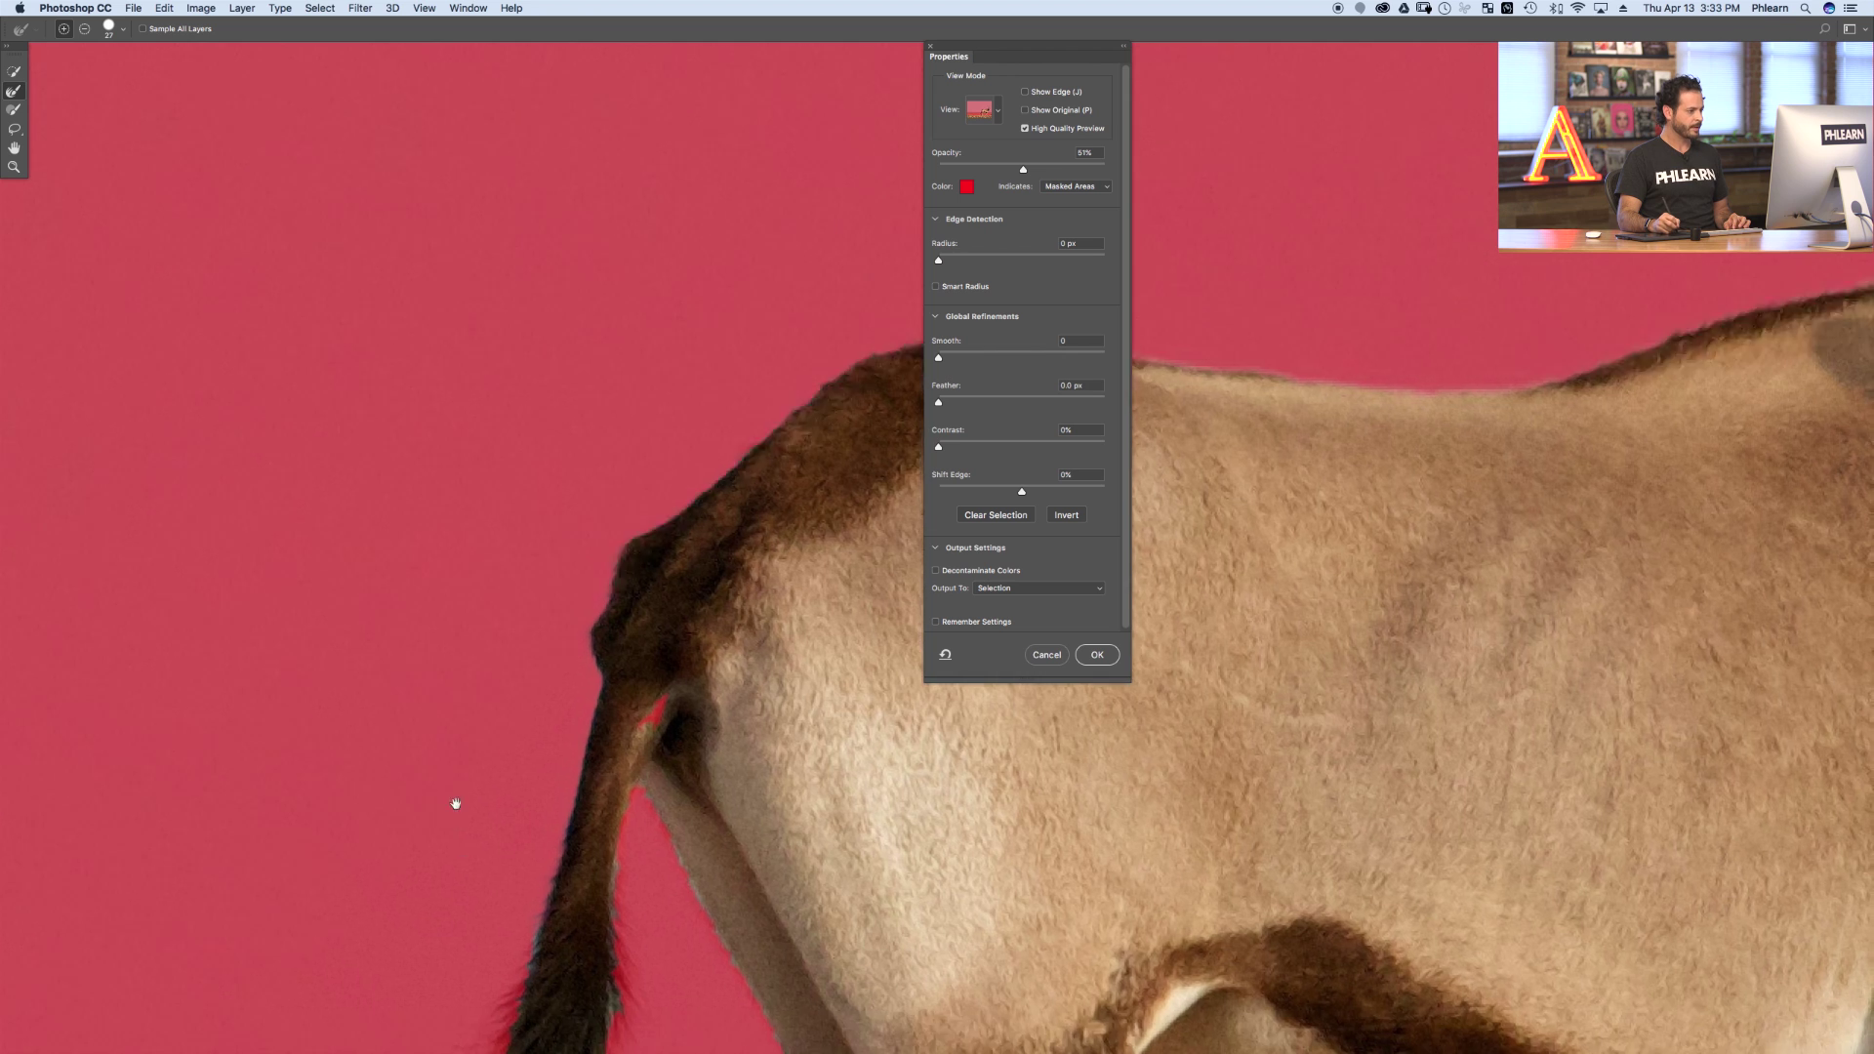
drag(451, 858, 468, 348)
drag(633, 554, 746, 644)
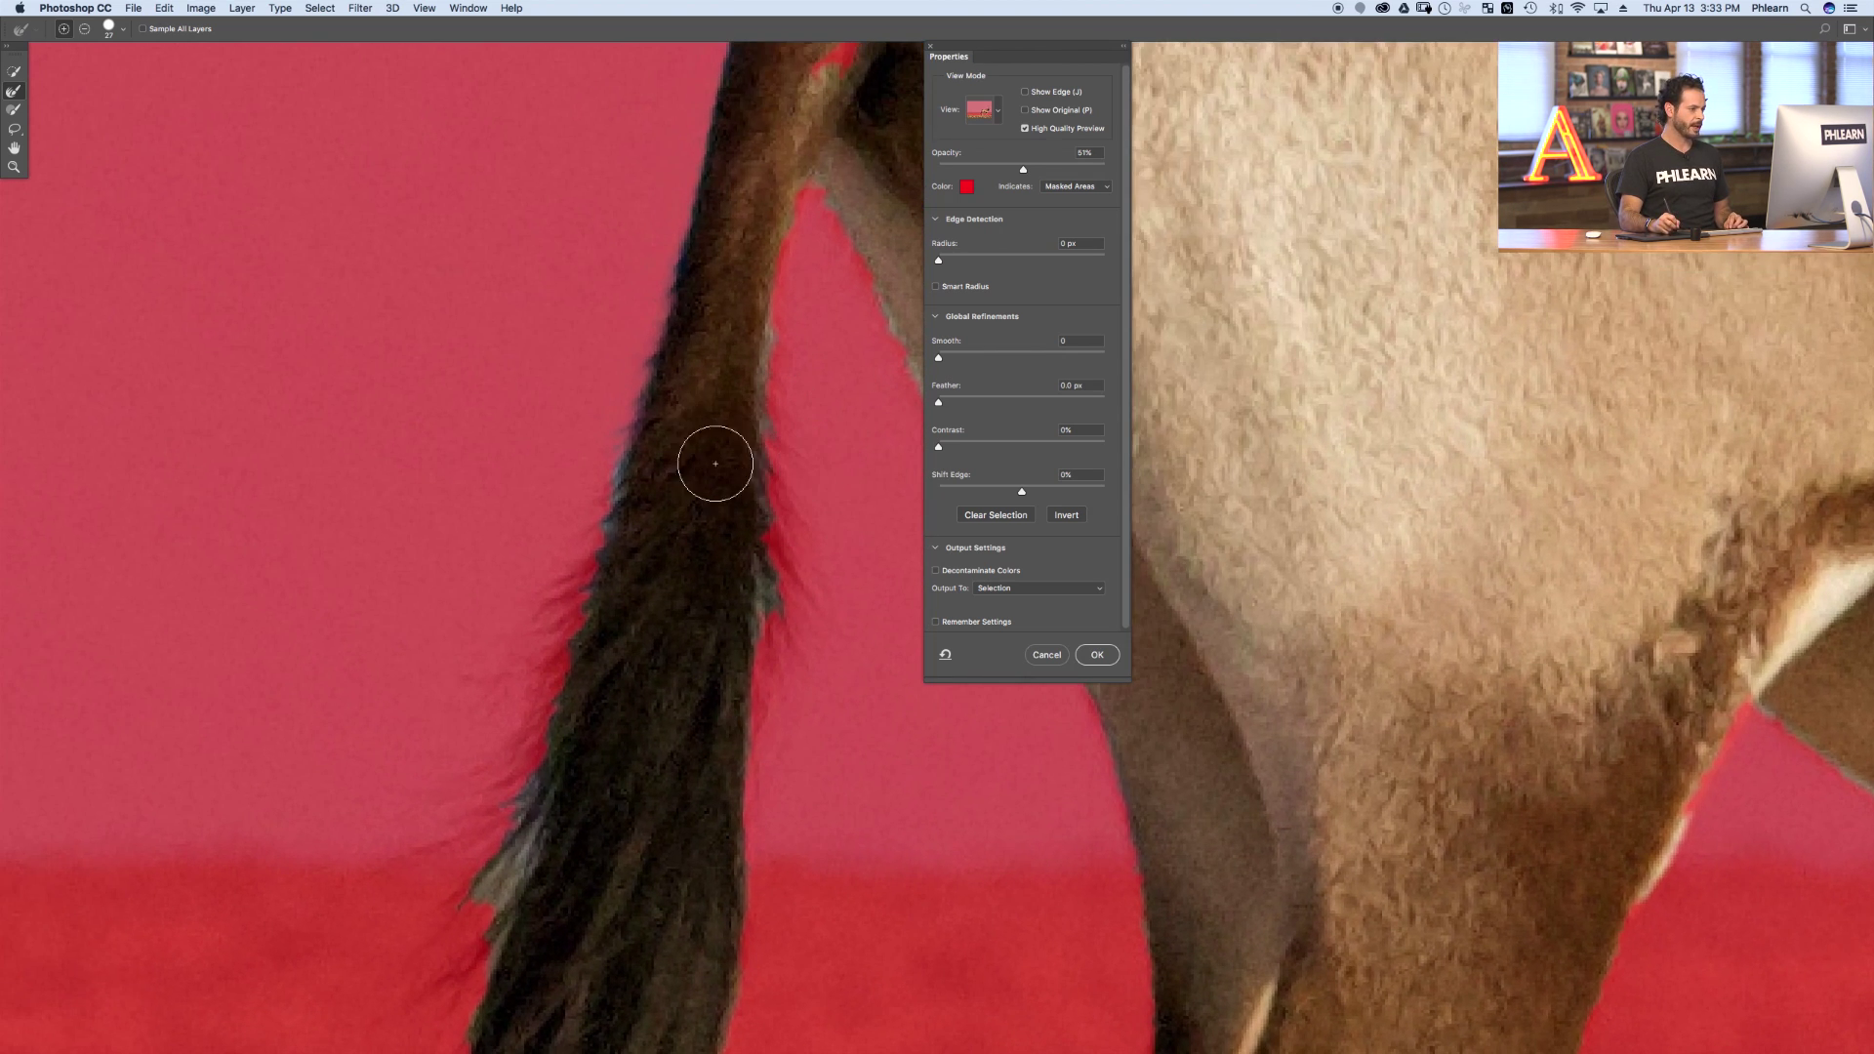
drag(618, 406, 489, 863)
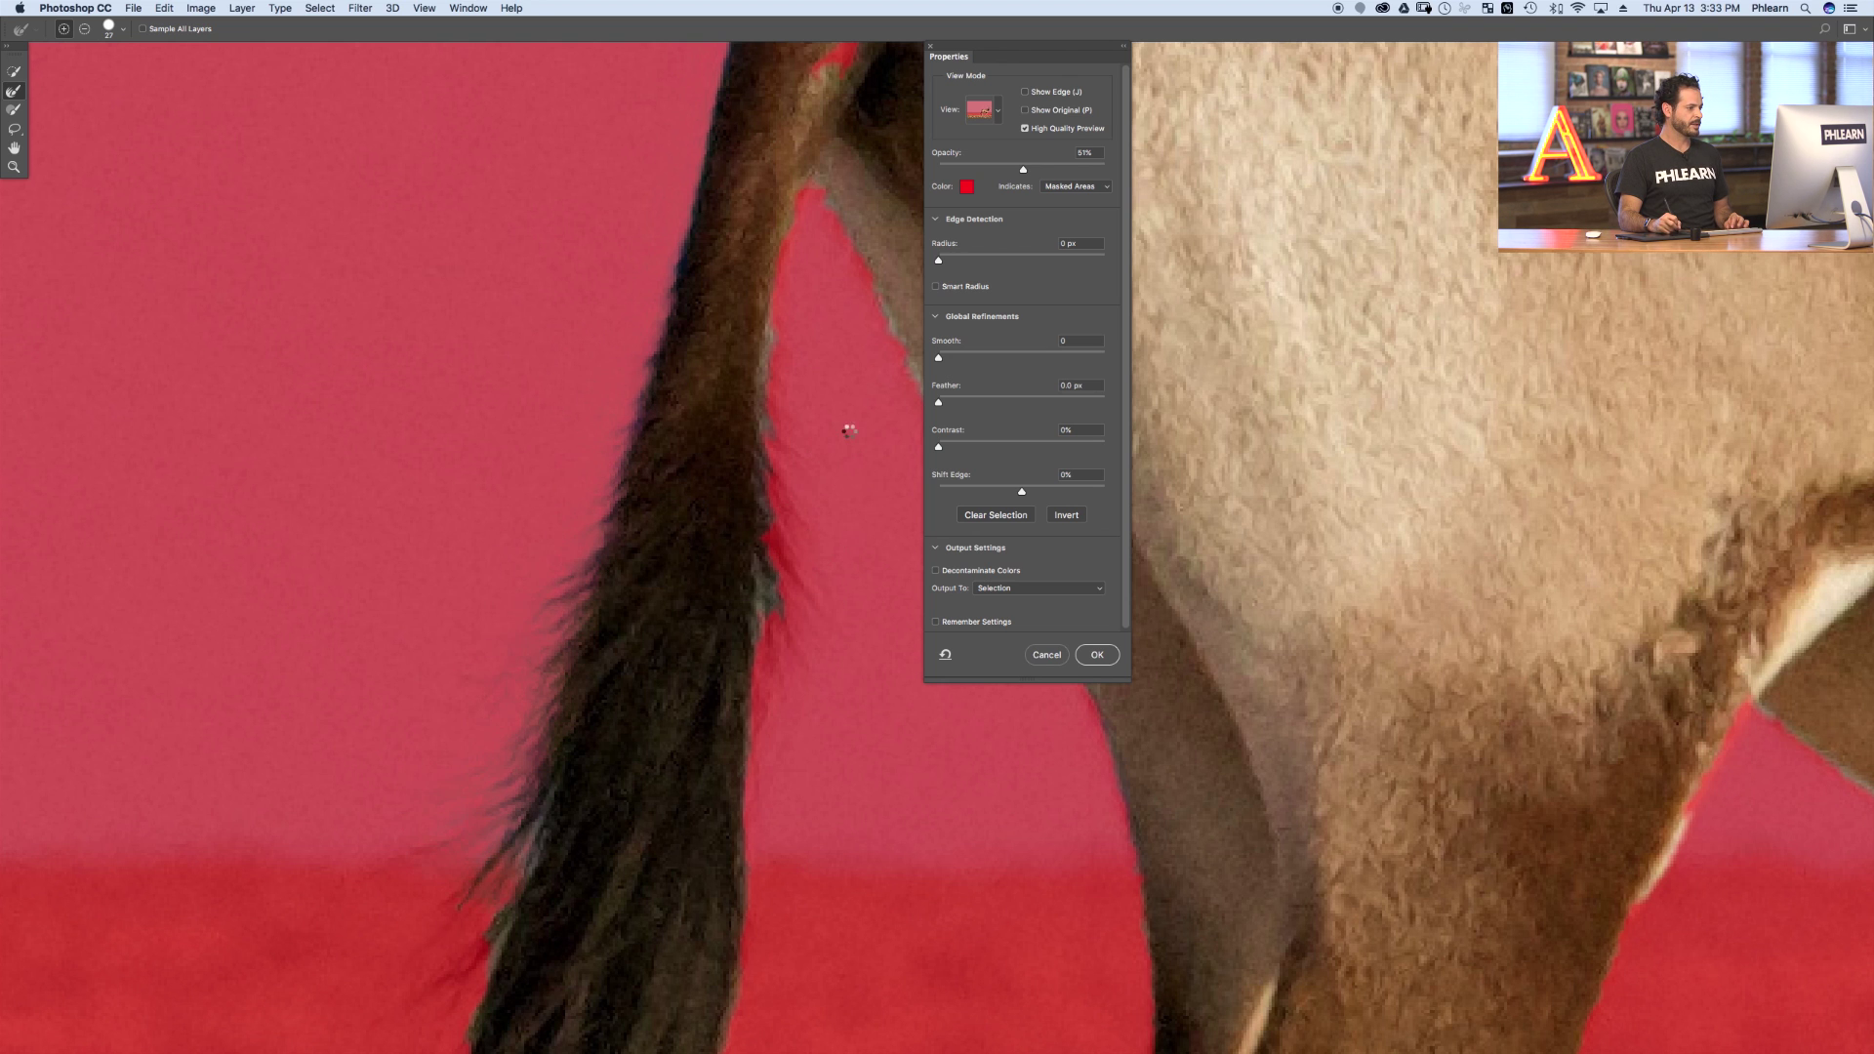
drag(811, 208, 785, 404)
drag(781, 621, 771, 832)
- Refine the selection edge along the hind leg beside the tail and where the belly meets the hind leg
scroll(823, 788, right, 8)
mouse_move(550, 385)
mouse_down()
mouse_move(620, 498)
mouse_move(703, 713)
mouse_move(884, 803)
mouse_up()
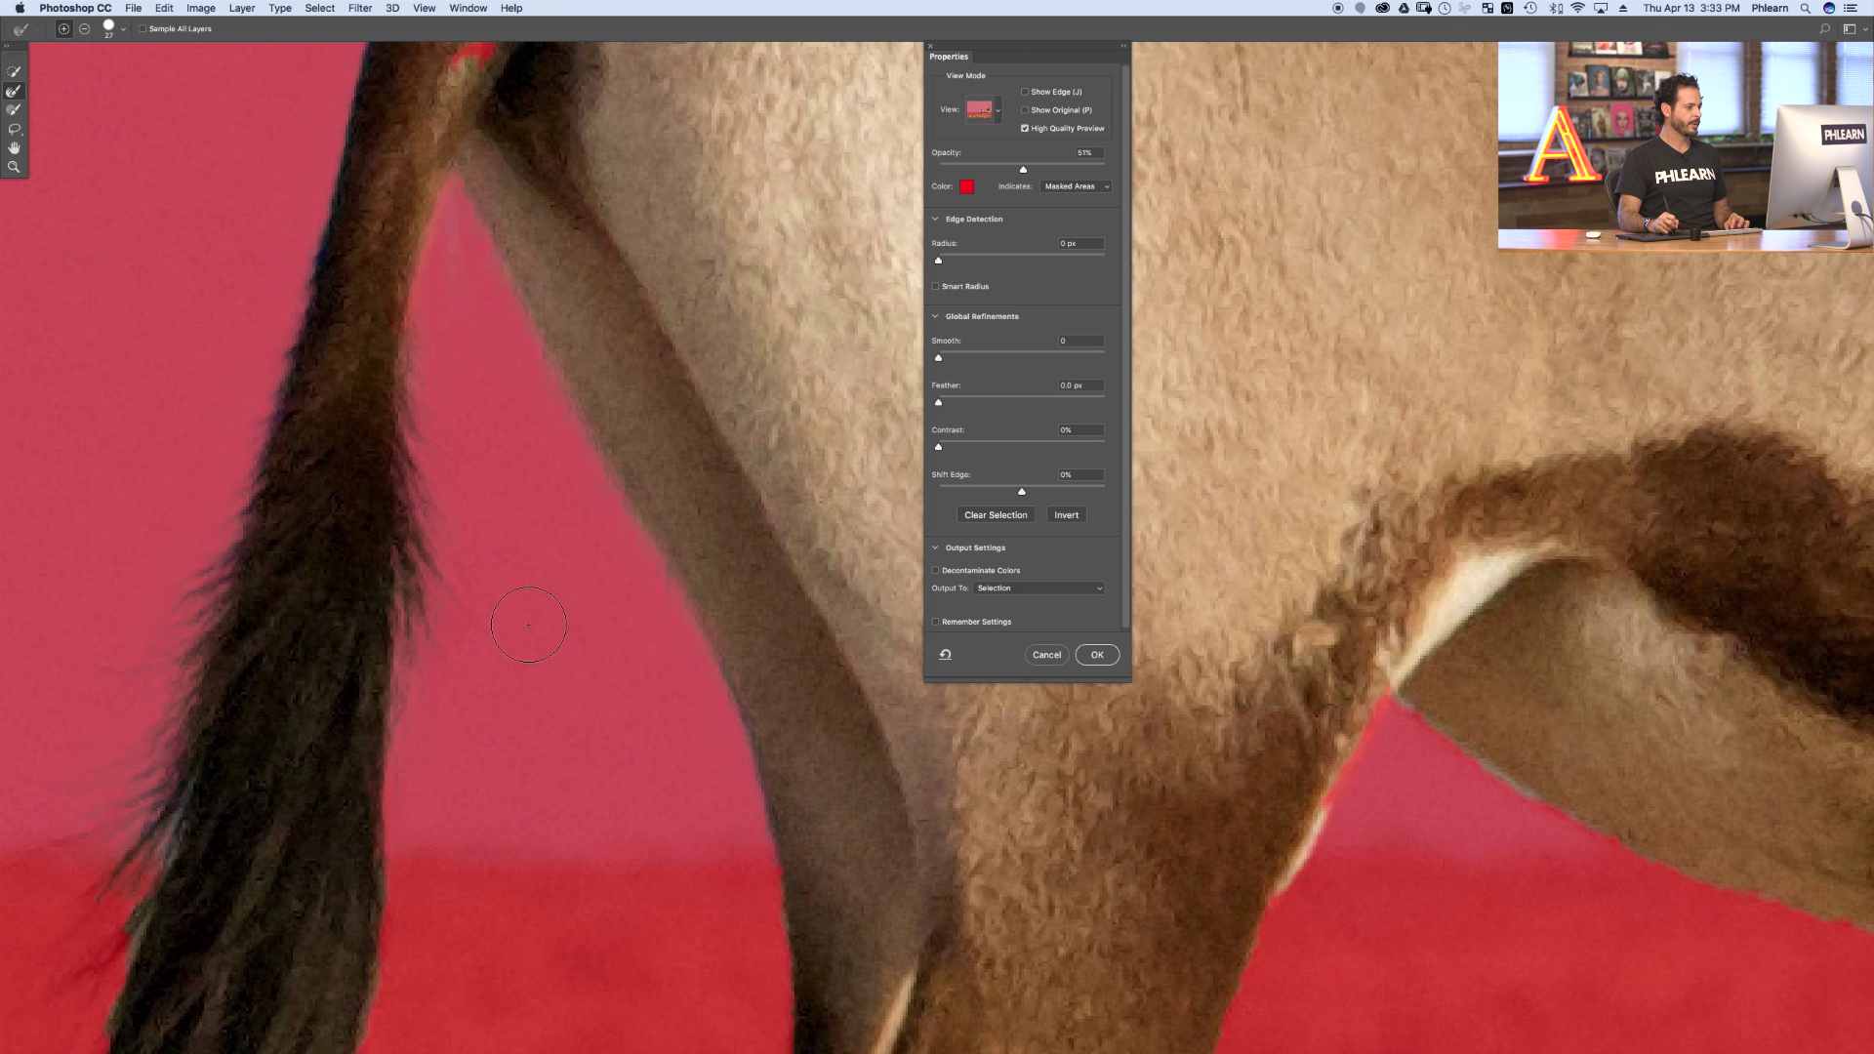
key(super+minus)
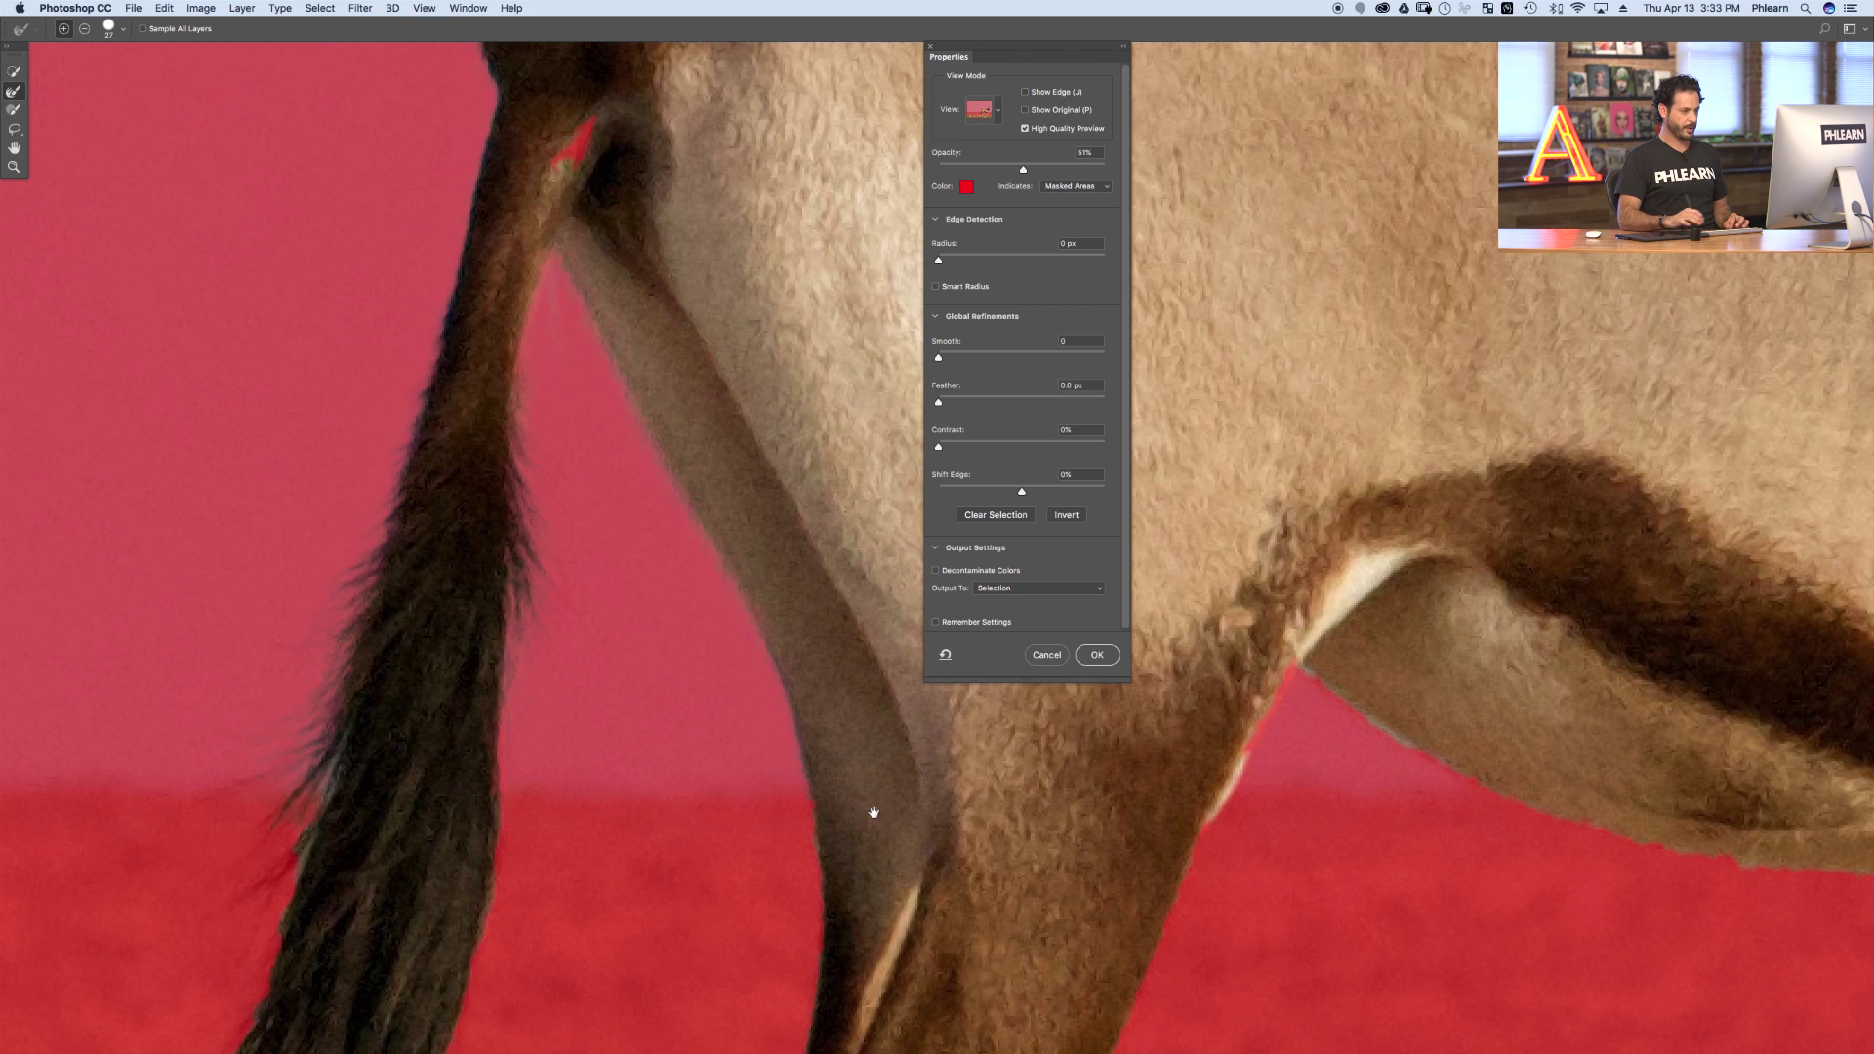
scroll(881, 810, right, 15)
drag(595, 619, 674, 637)
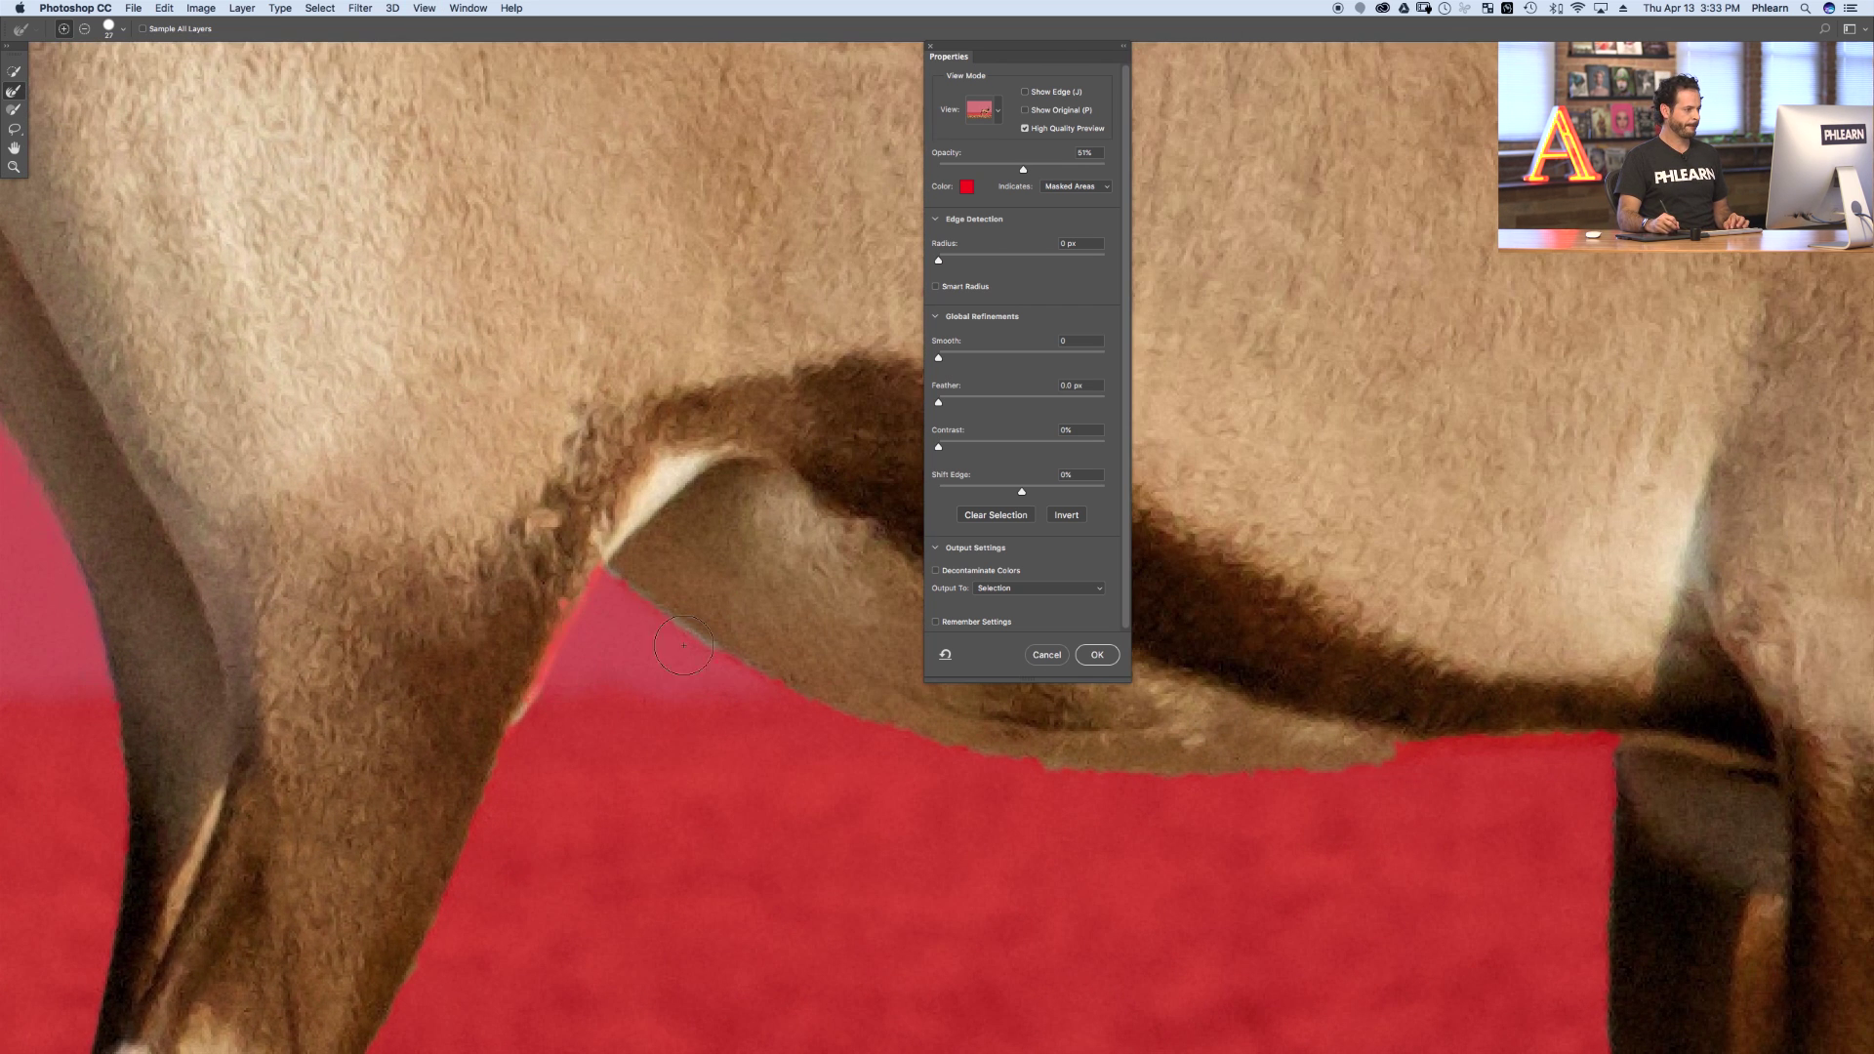
- Paint the missing part of the hind leg's hock back into the selection with the Brush Tool
key(super+minus)
key(super+minus)
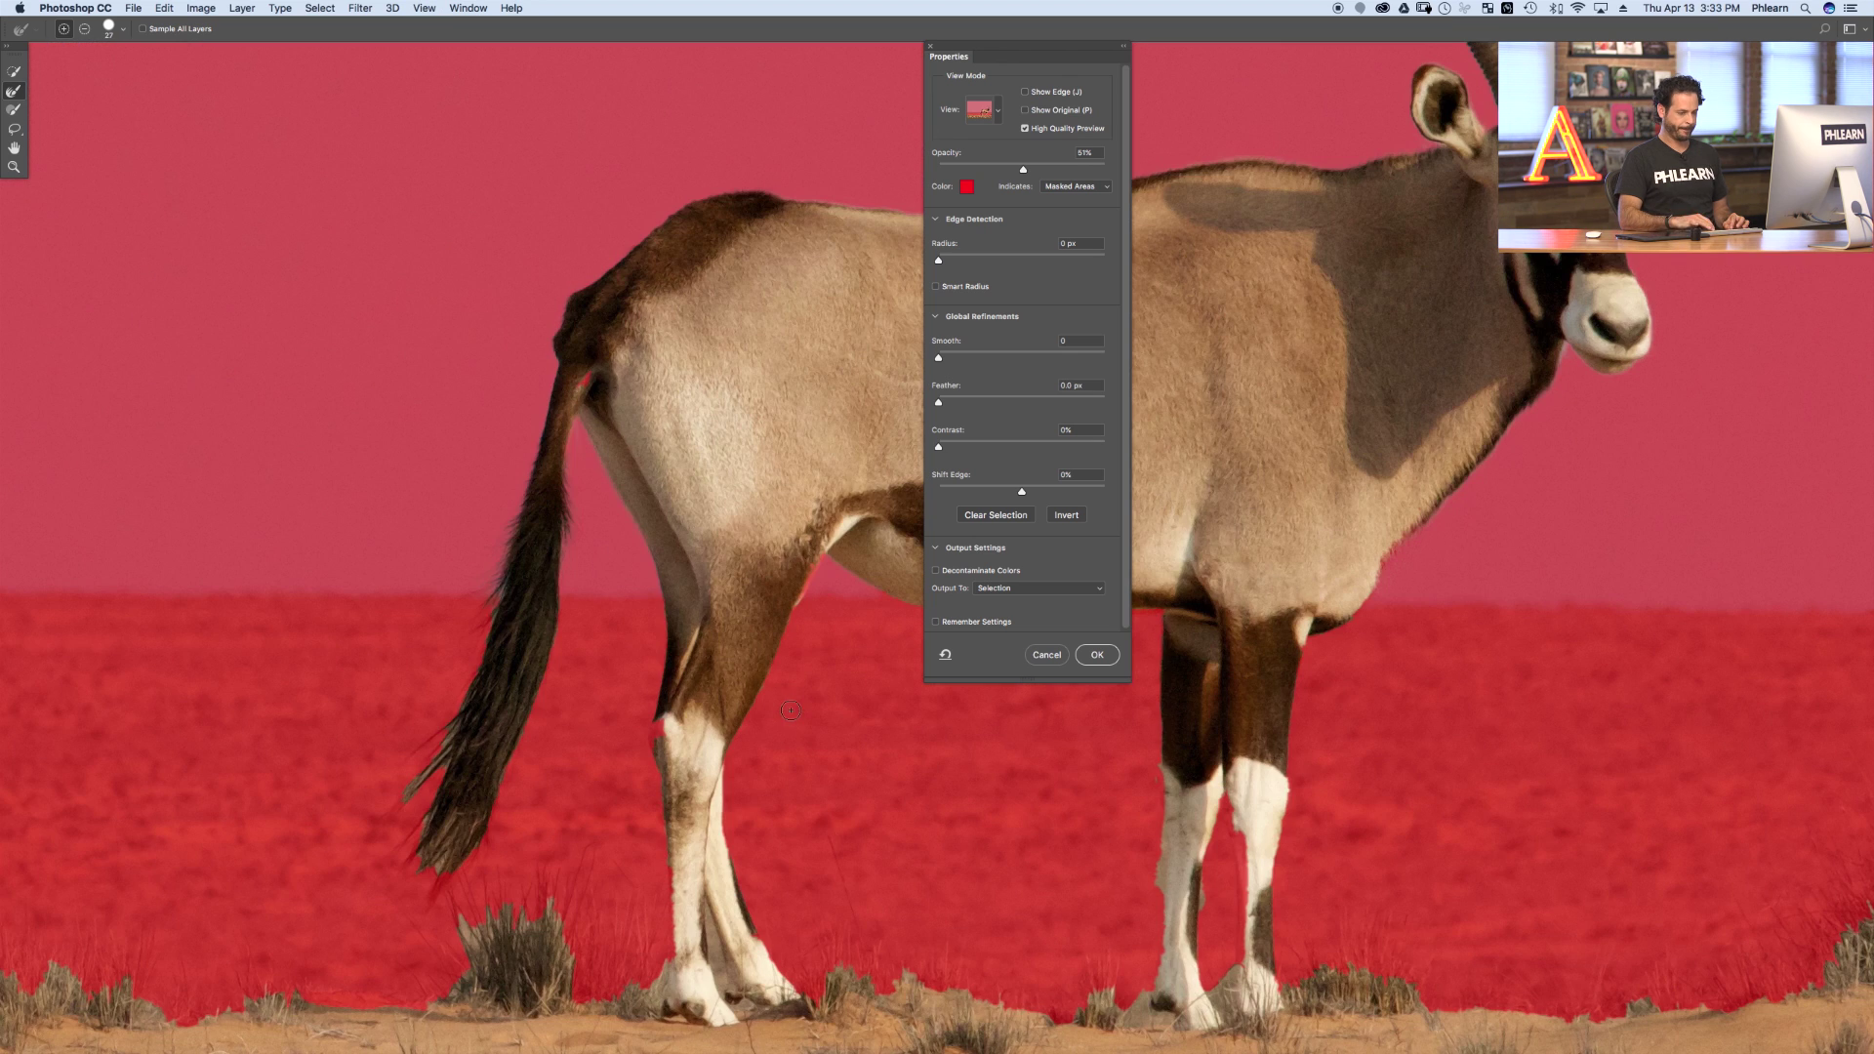
drag(741, 843, 665, 785)
drag(592, 696, 674, 671)
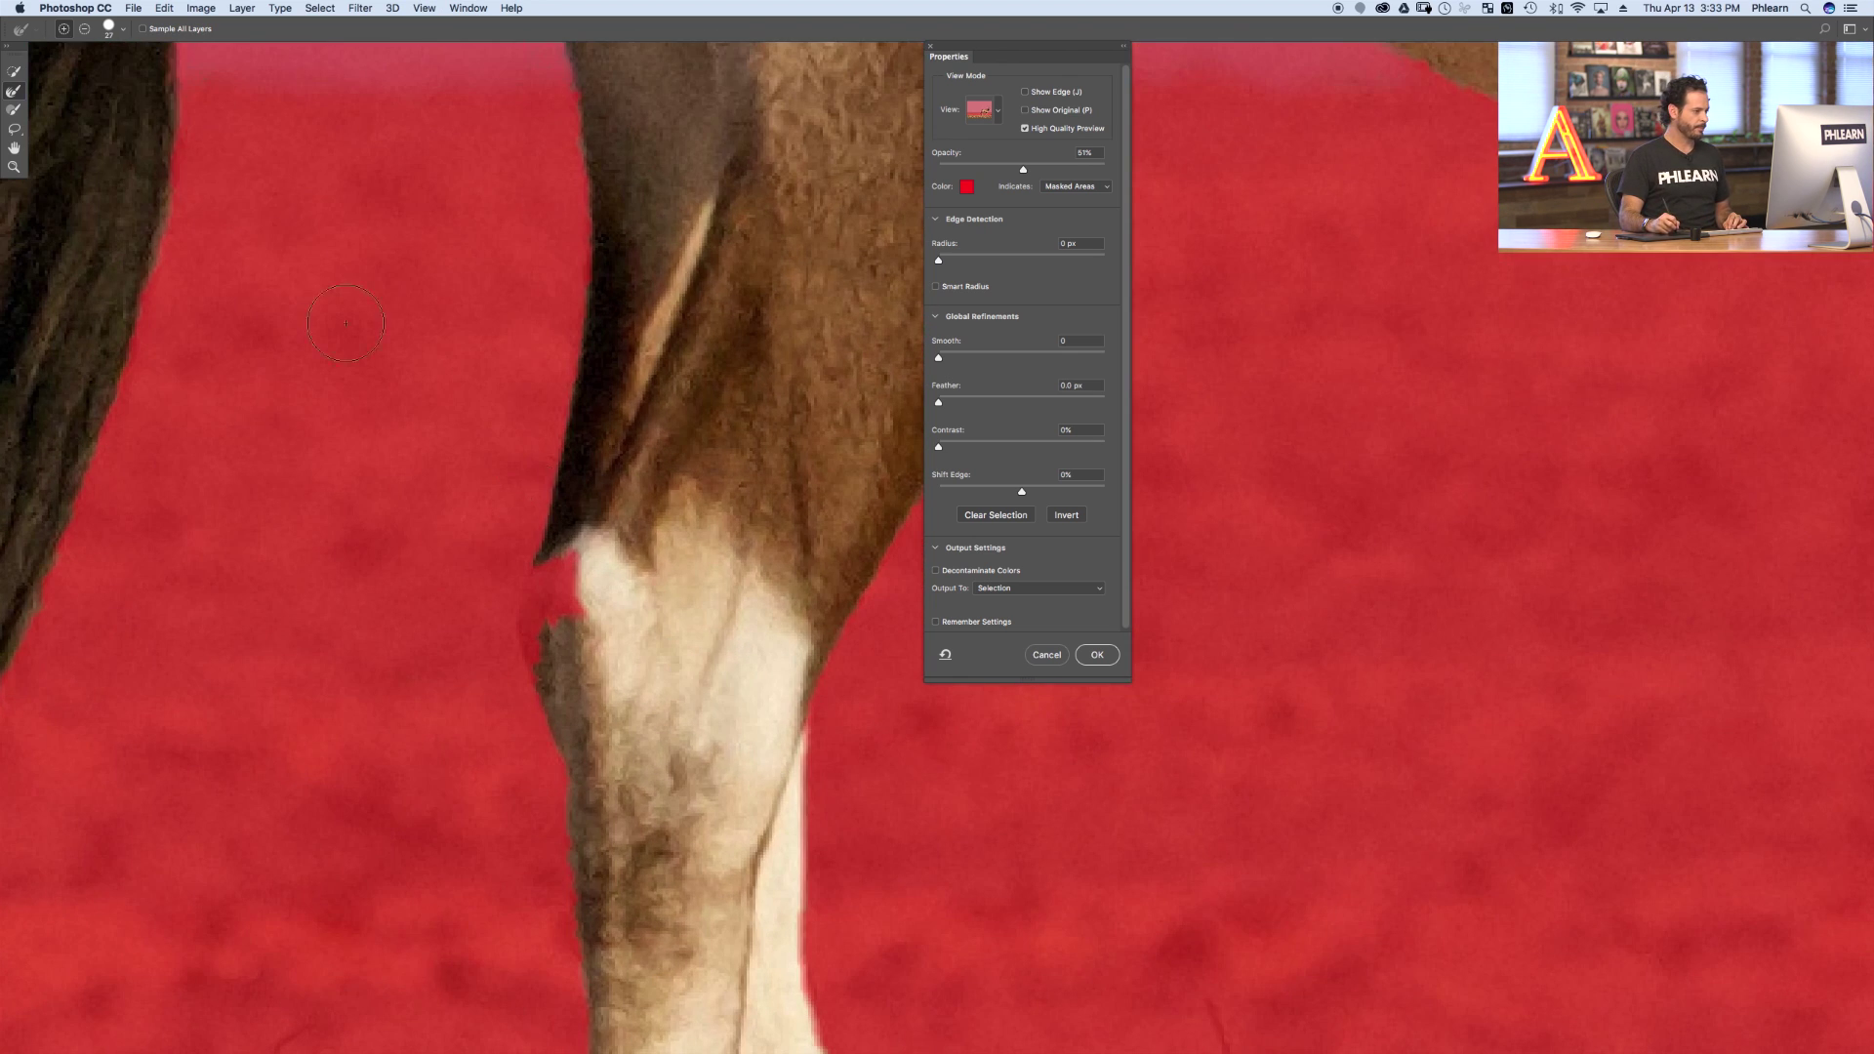
click(18, 112)
mouse_move(703, 571)
mouse_down()
mouse_move(559, 593)
mouse_move(590, 578)
mouse_move(592, 607)
mouse_move(566, 616)
mouse_move(573, 569)
mouse_move(539, 620)
mouse_move(595, 832)
mouse_up()
drag(697, 625, 622, 645)
- Paint missing parts of the right front leg into the selection and subtract the spill along its inner edge
drag(1281, 644, 657, 560)
drag(724, 687, 780, 671)
mouse_move(700, 507)
mouse_down()
mouse_move(668, 457)
mouse_move(657, 493)
mouse_move(681, 609)
mouse_move(674, 513)
mouse_move(718, 668)
mouse_move(732, 785)
mouse_up()
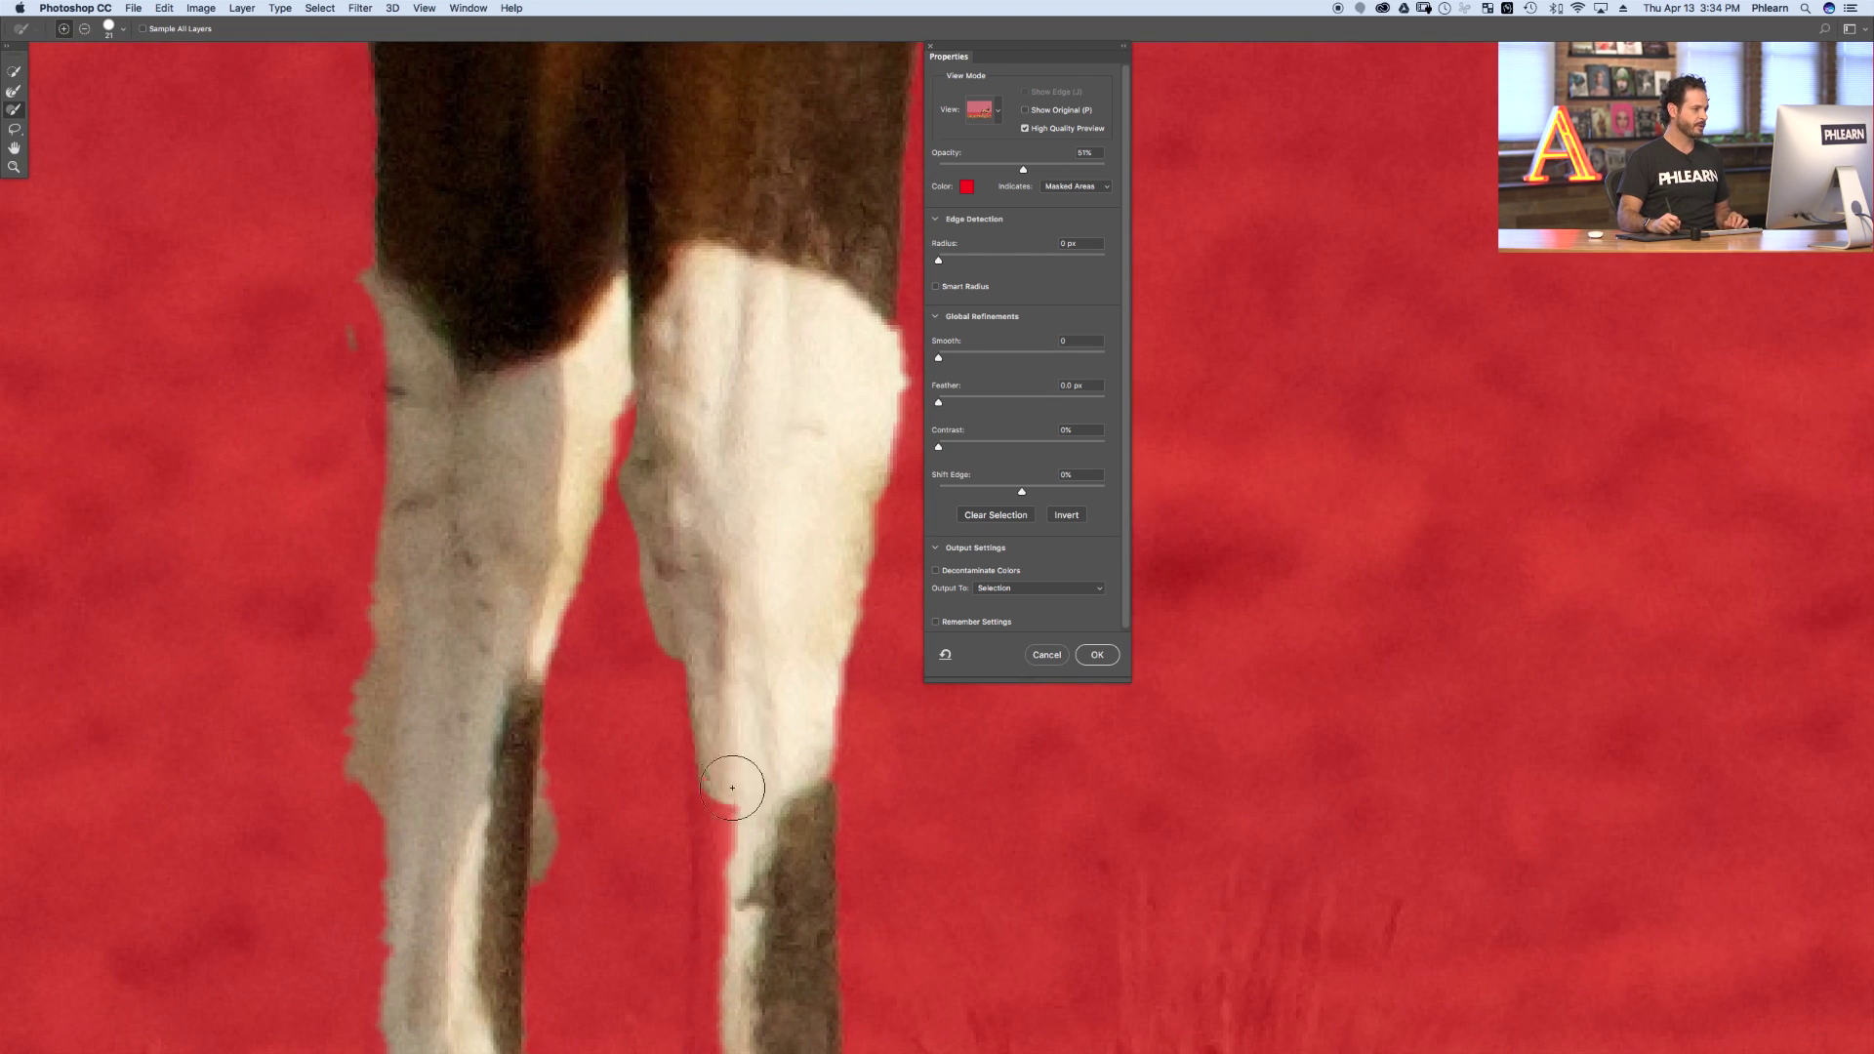
drag(652, 651, 638, 658)
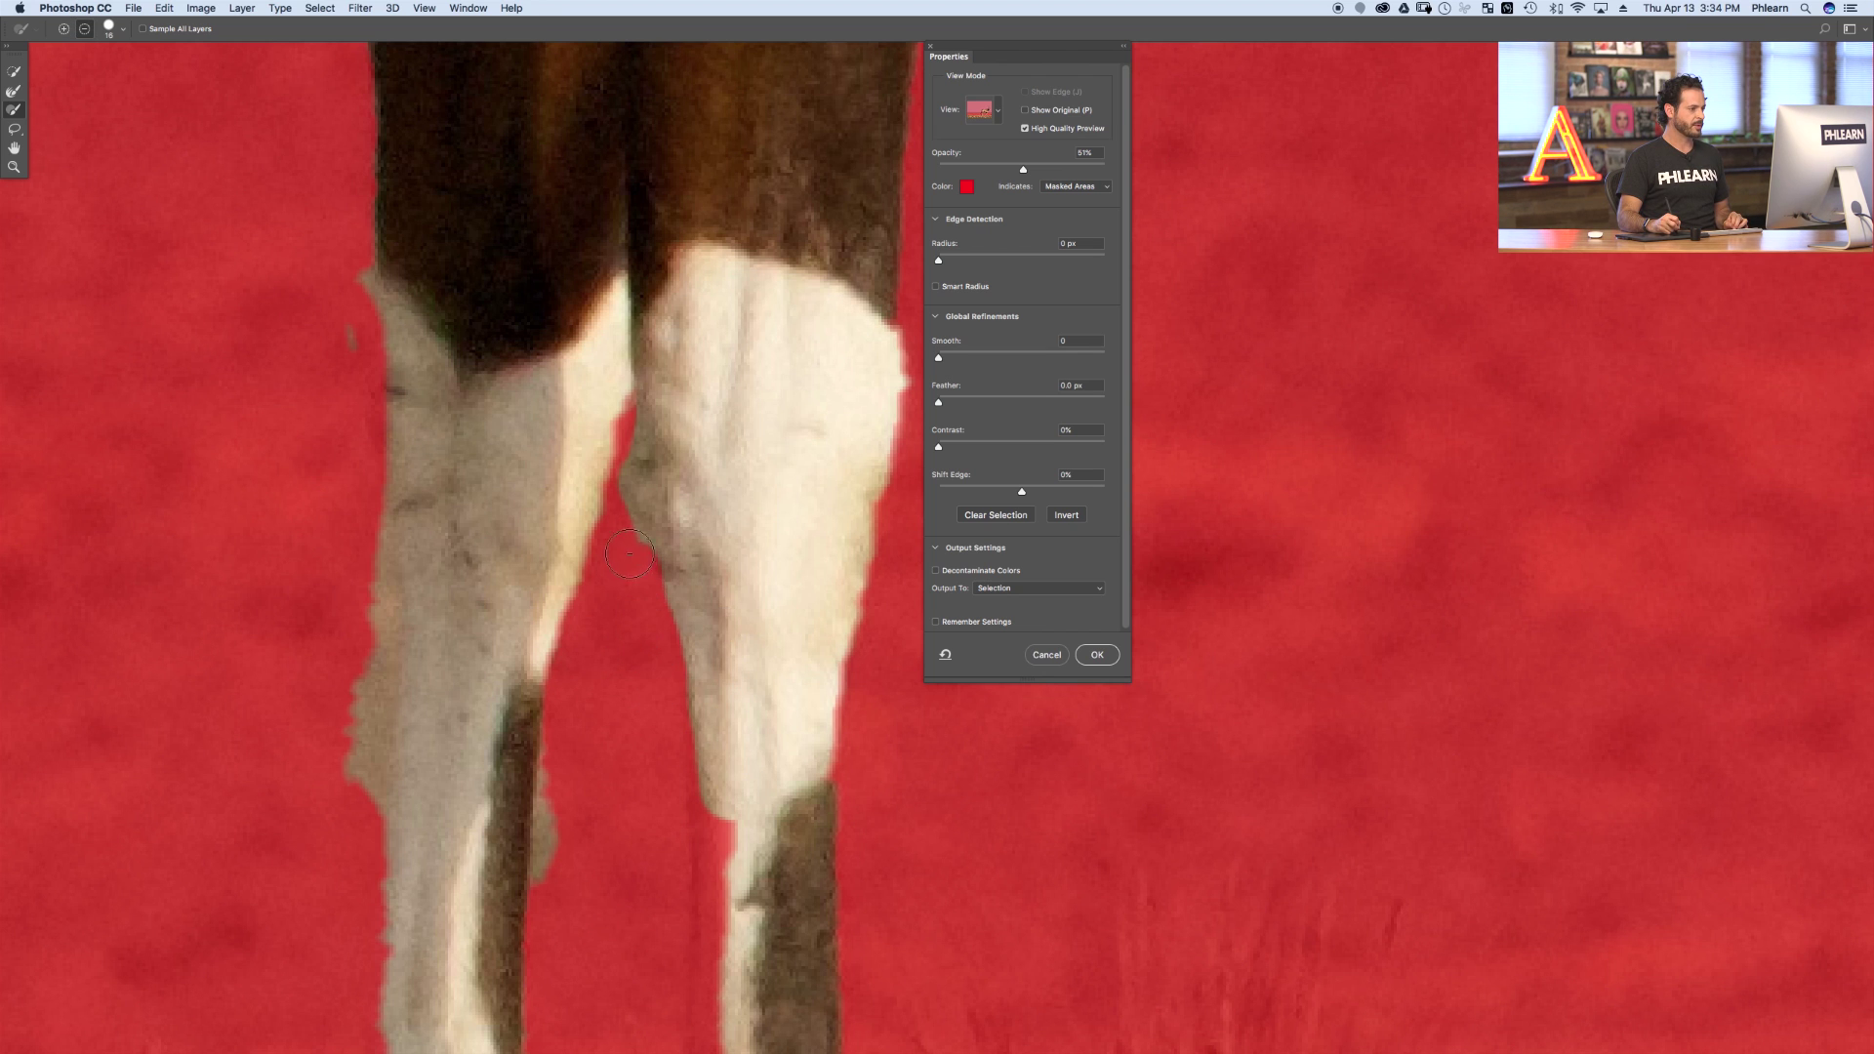
mouse_move(719, 719)
mouse_down()
mouse_move(724, 856)
mouse_move(752, 506)
mouse_move(752, 734)
mouse_up()
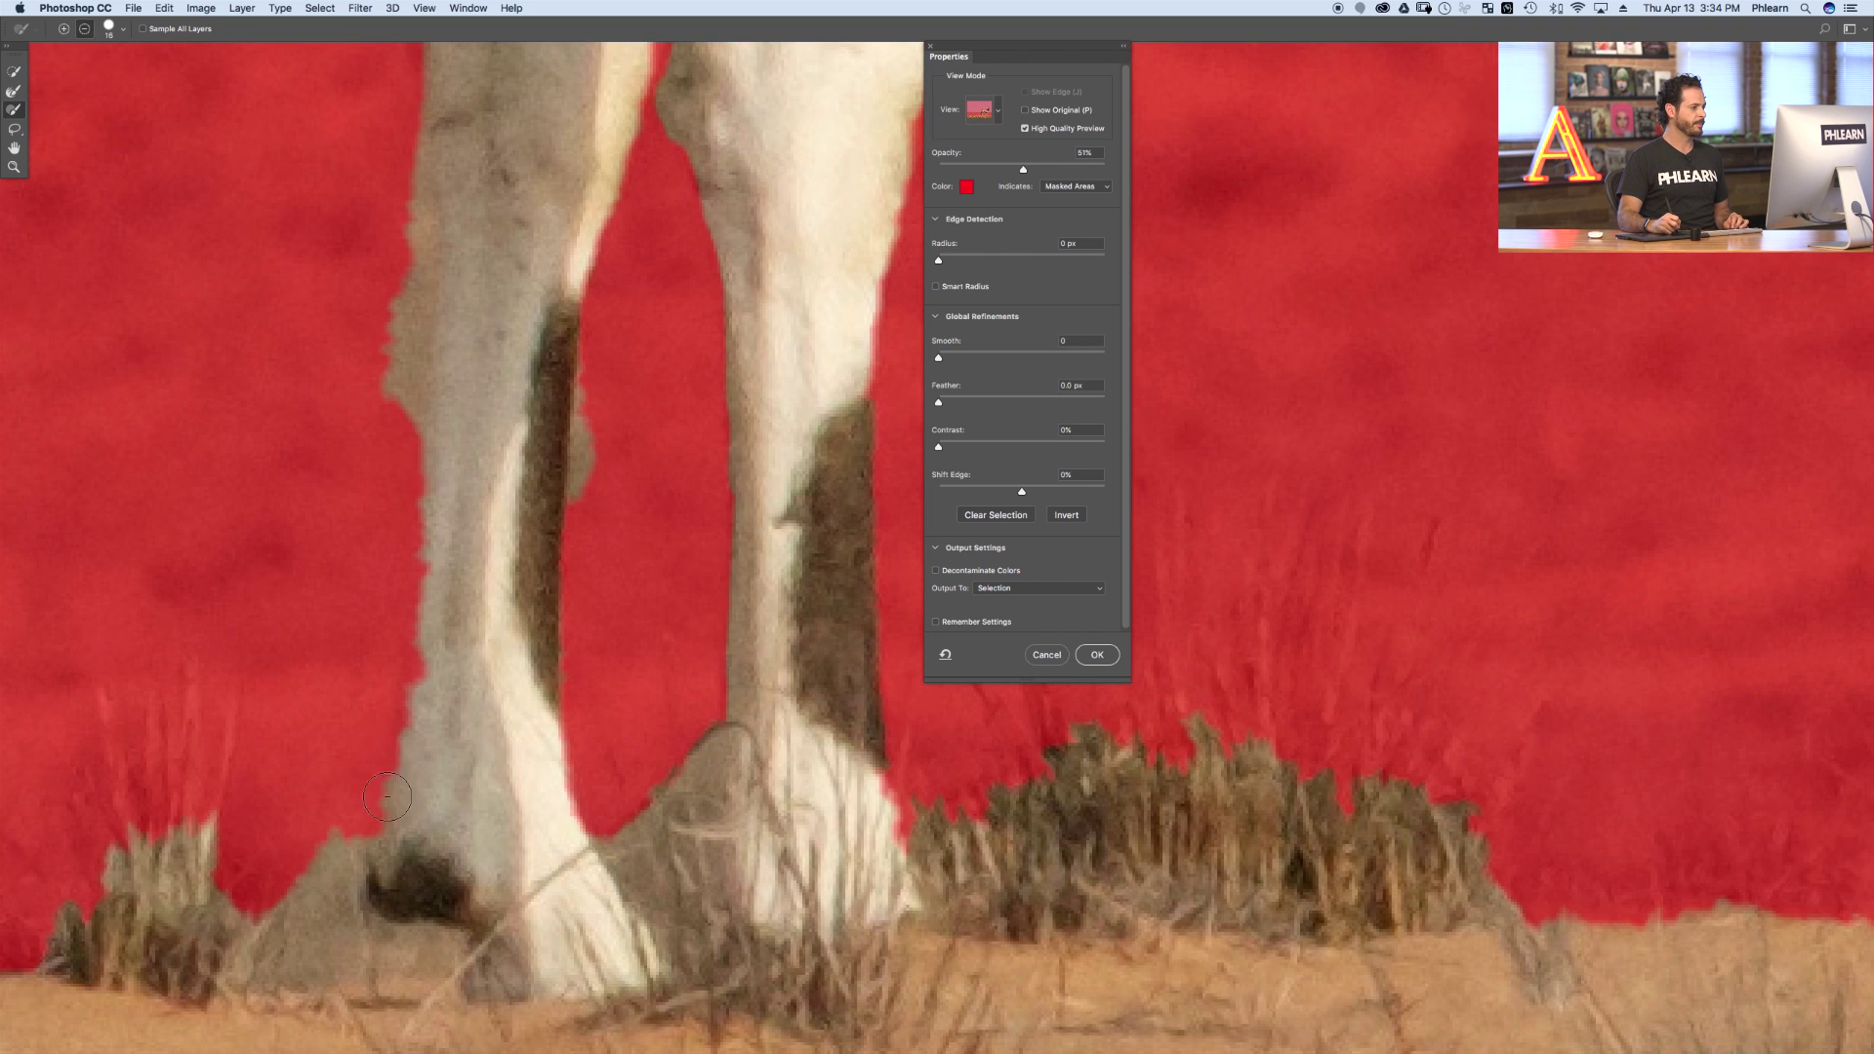
- Subtract the excess background along both sides of the left front leg, down towards the hoof
alt+drag(414, 683, 415, 829)
drag(371, 603, 488, 902)
mouse_move(489, 713)
mouse_down()
mouse_move(508, 643)
mouse_move(506, 758)
mouse_move(529, 465)
mouse_move(498, 287)
mouse_up()
drag(488, 189, 494, 251)
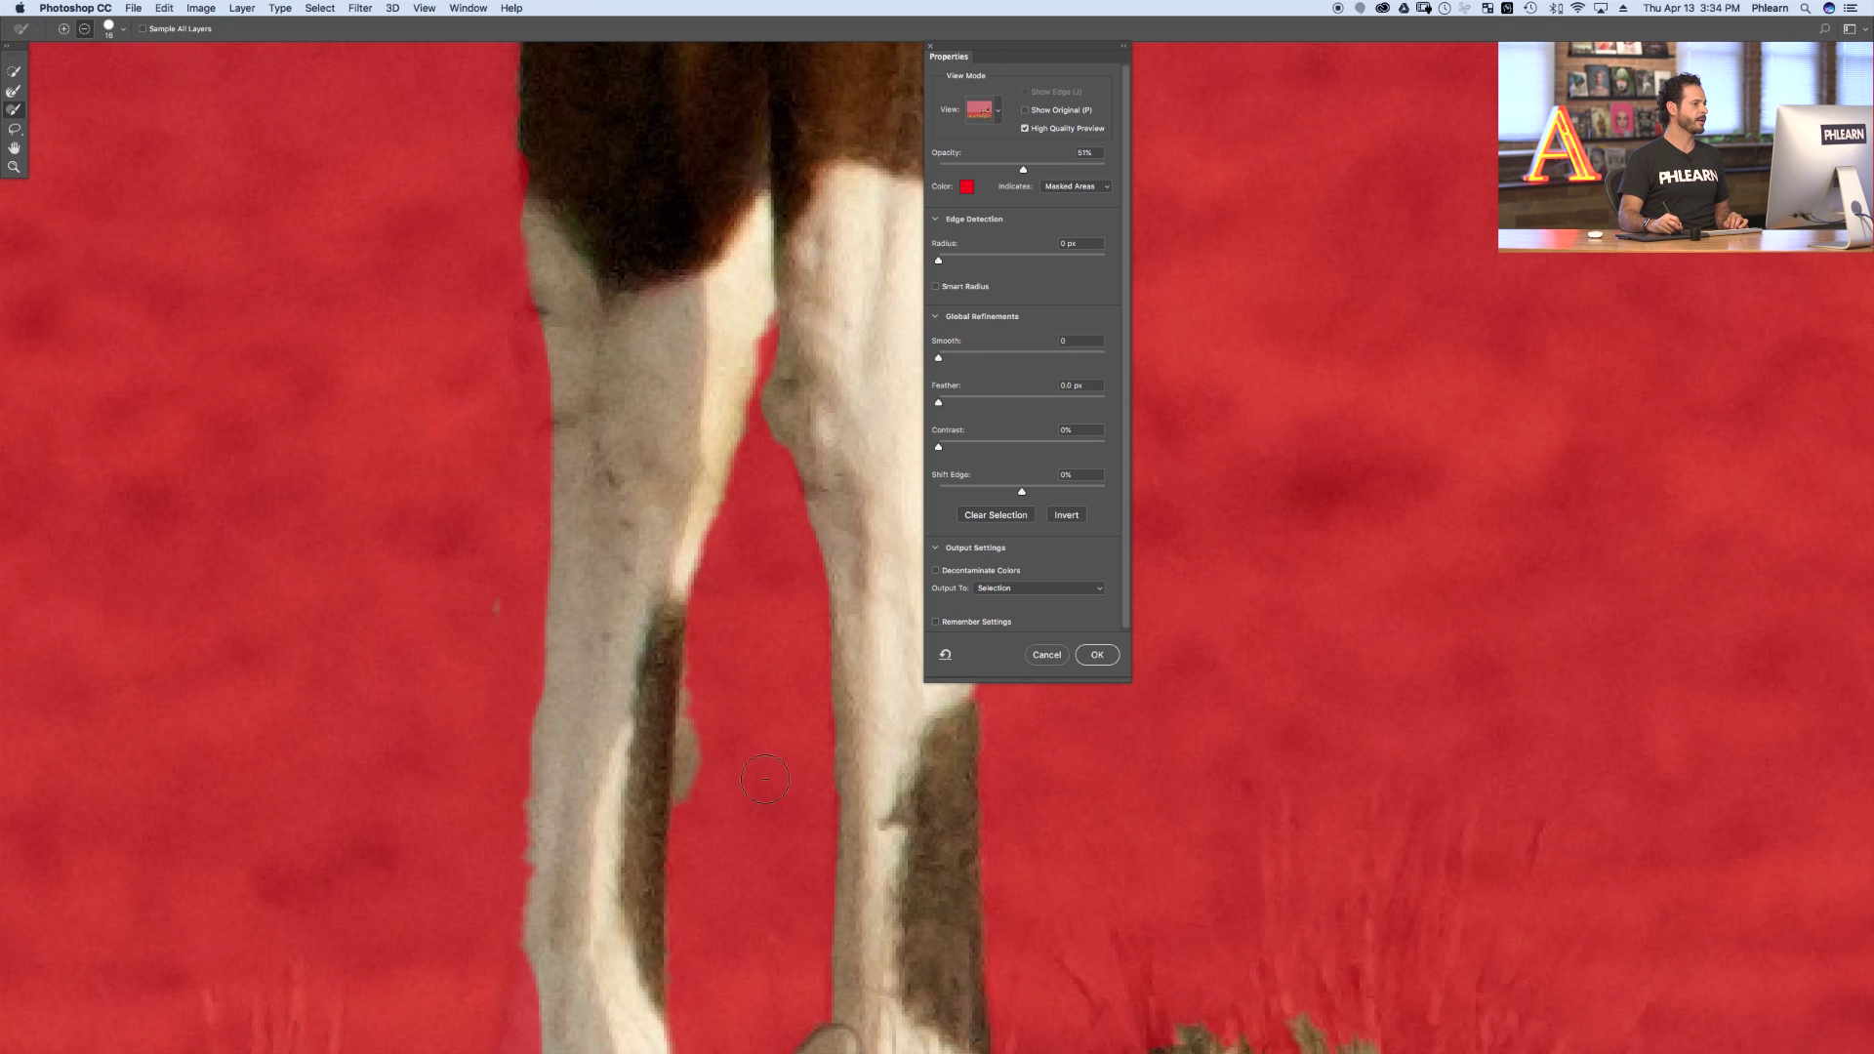
drag(723, 736, 713, 655)
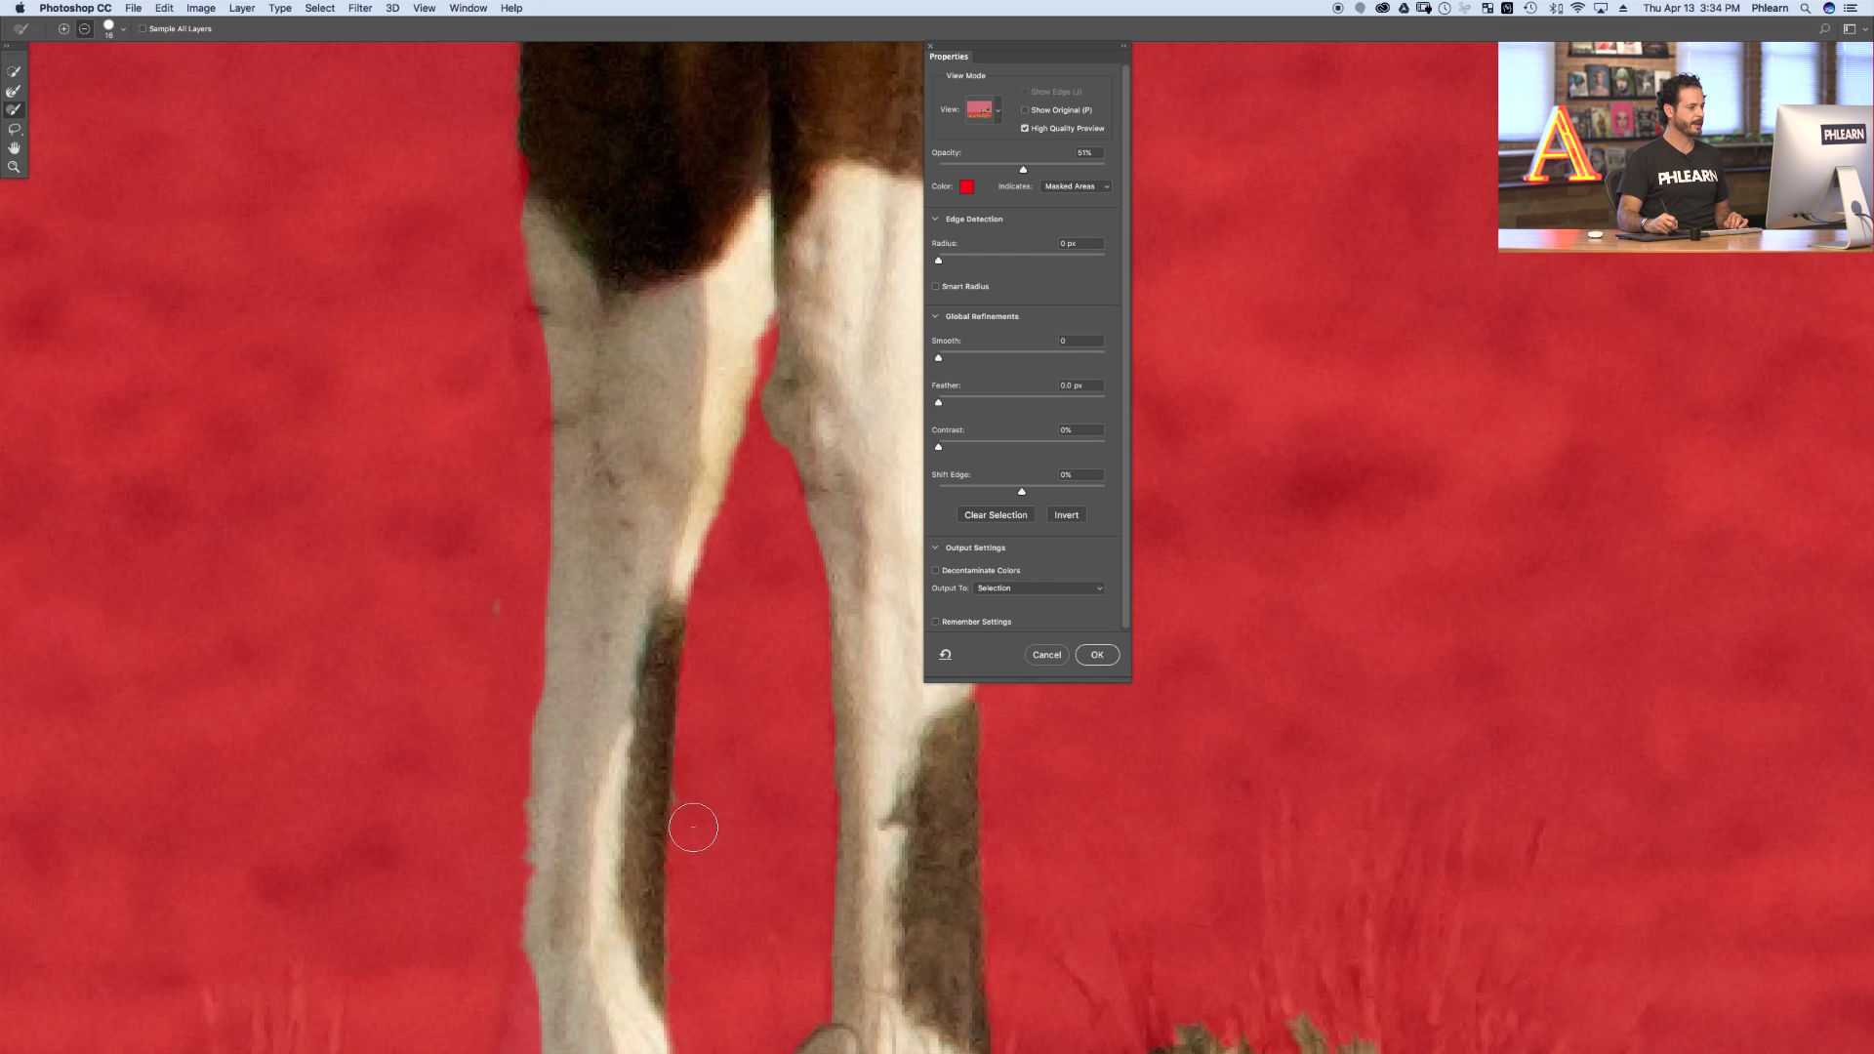
drag(644, 856, 669, 478)
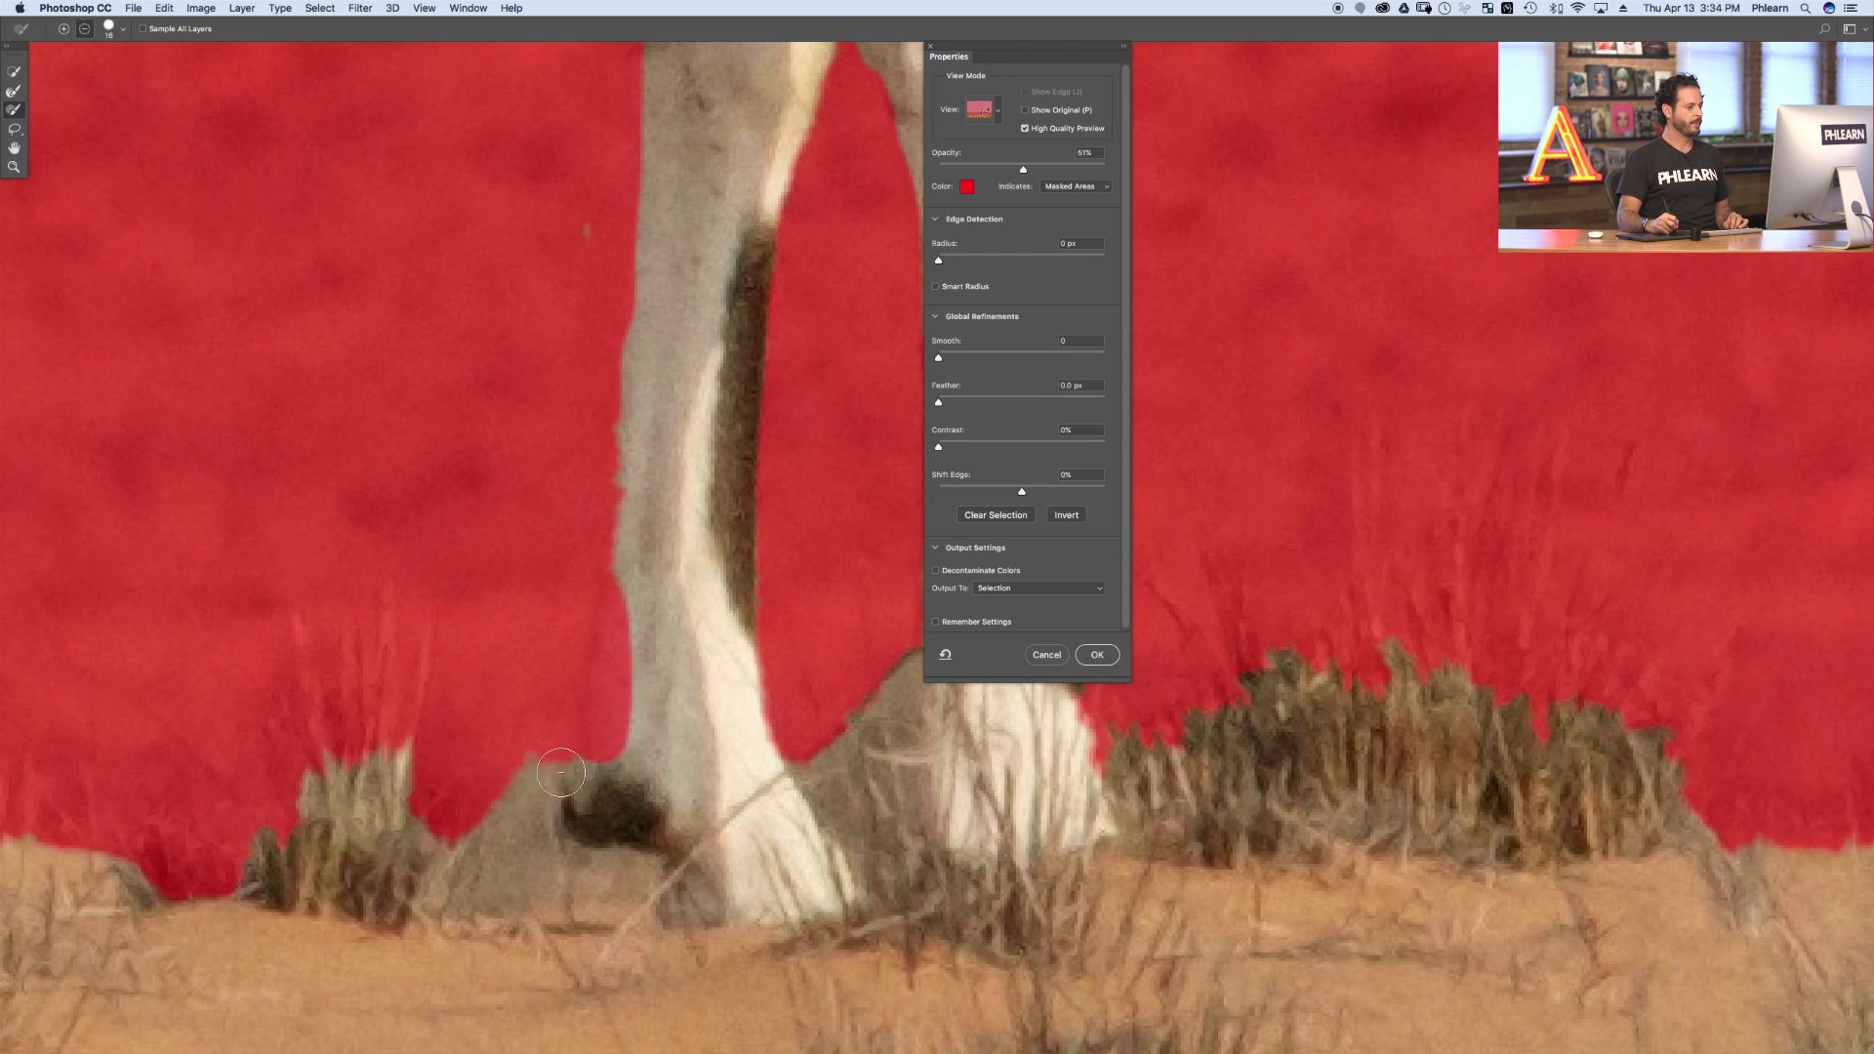
mouse_move(698, 691)
mouse_down()
mouse_move(647, 697)
mouse_move(641, 744)
mouse_move(836, 924)
mouse_up()
drag(507, 729, 906, 558)
- Subtract the background between the hind legs and along the outer edge of the left hind leg down to the hoof
scroll(713, 673, up, 5)
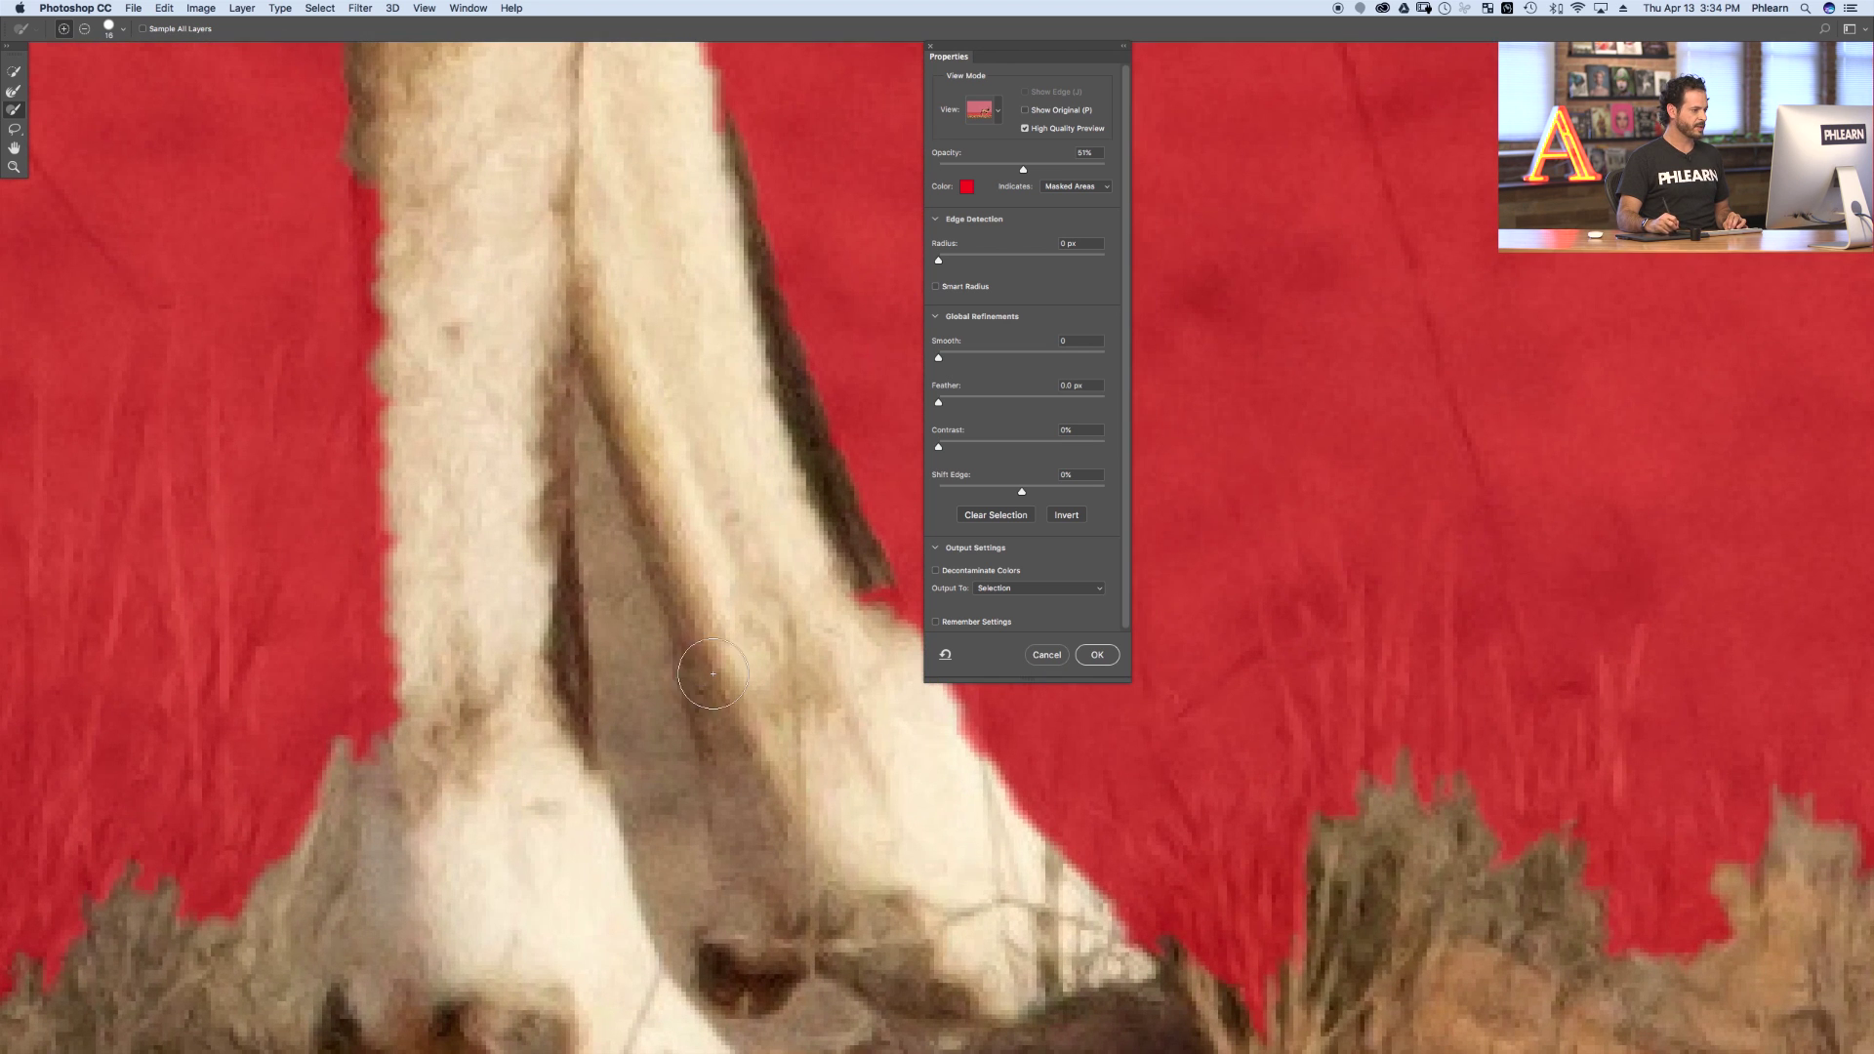
mouse_move(645, 667)
mouse_down()
mouse_move(625, 667)
mouse_move(596, 551)
mouse_move(583, 419)
mouse_move(669, 723)
mouse_move(685, 964)
mouse_move(651, 917)
mouse_move(613, 697)
mouse_move(648, 752)
mouse_move(676, 883)
mouse_up()
alt+click(616, 678)
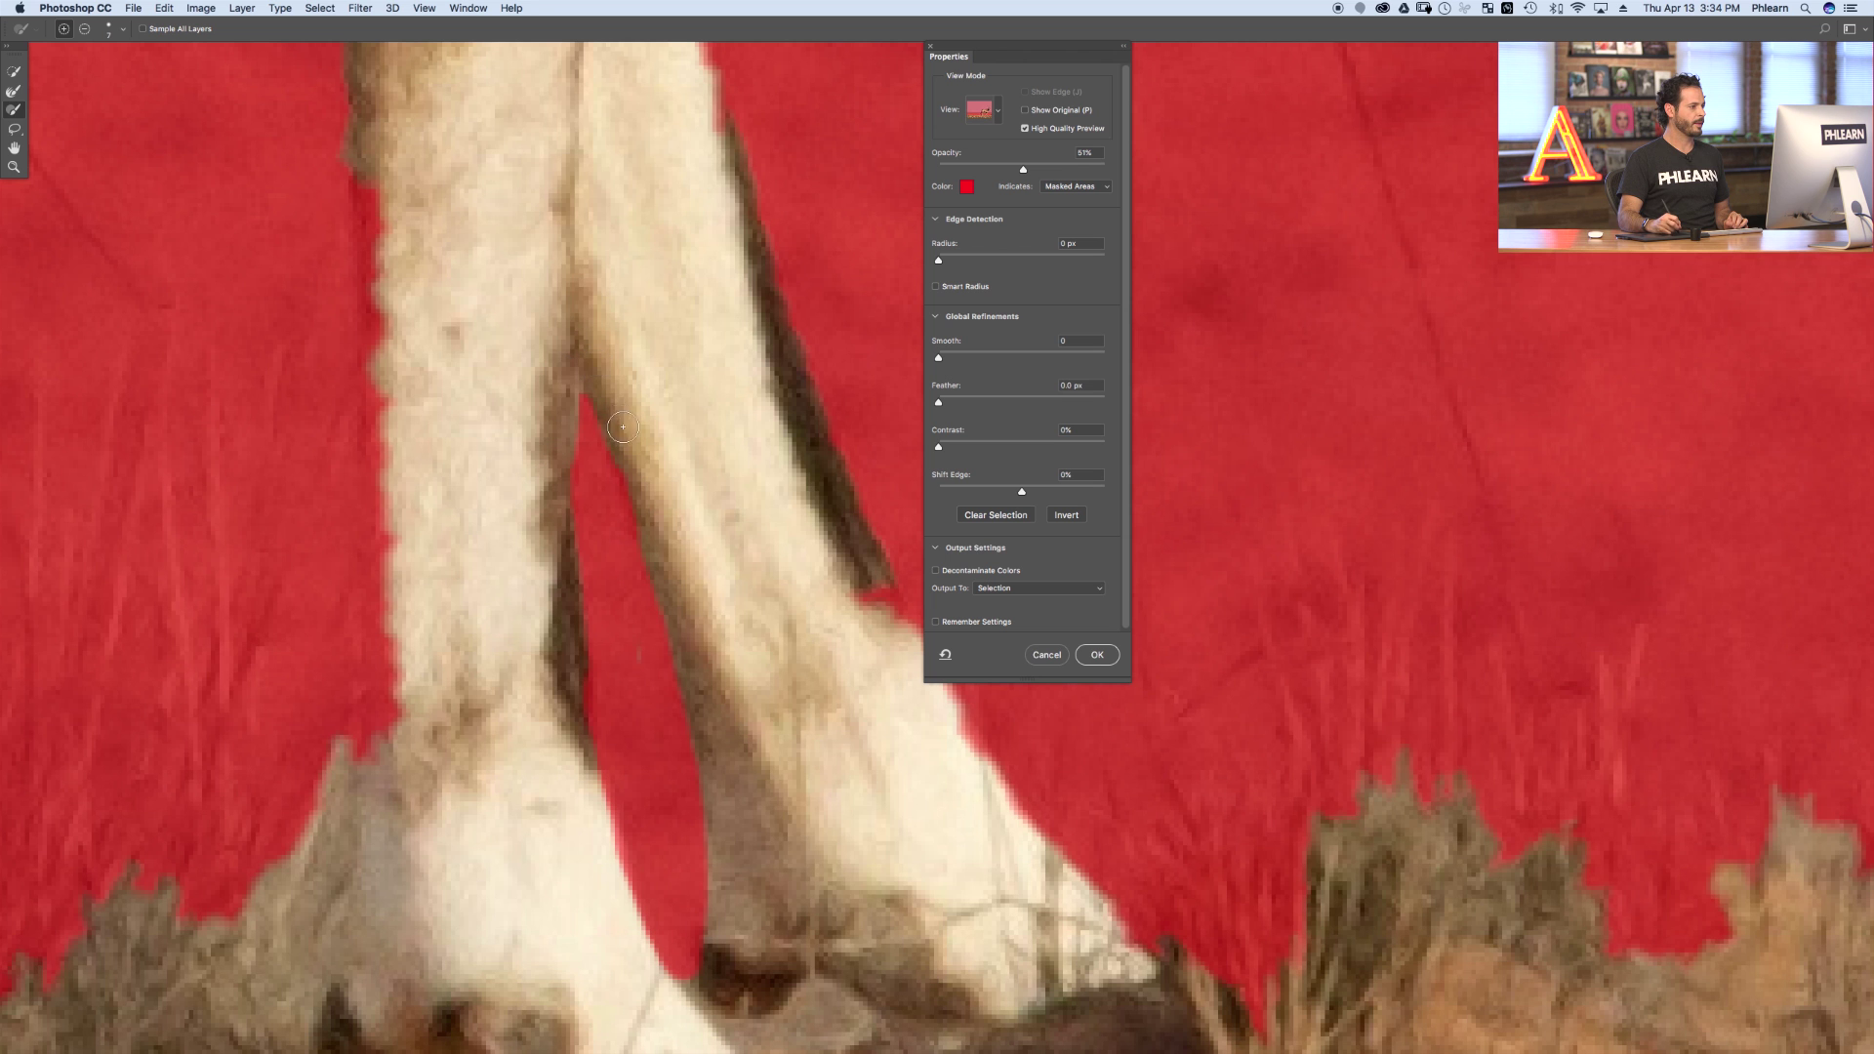
mouse_move(411, 753)
mouse_down()
mouse_move(422, 627)
mouse_move(395, 747)
mouse_up()
mouse_move(441, 576)
mouse_down()
mouse_move(407, 618)
mouse_move(410, 510)
mouse_move(460, 557)
mouse_move(480, 437)
mouse_move(463, 440)
mouse_move(460, 191)
mouse_move(457, 751)
mouse_up()
mouse_move(414, 327)
mouse_down()
mouse_move(435, 200)
mouse_move(427, 297)
mouse_up()
mouse_move(415, 707)
mouse_down()
mouse_move(402, 878)
mouse_move(361, 859)
mouse_move(372, 717)
mouse_up()
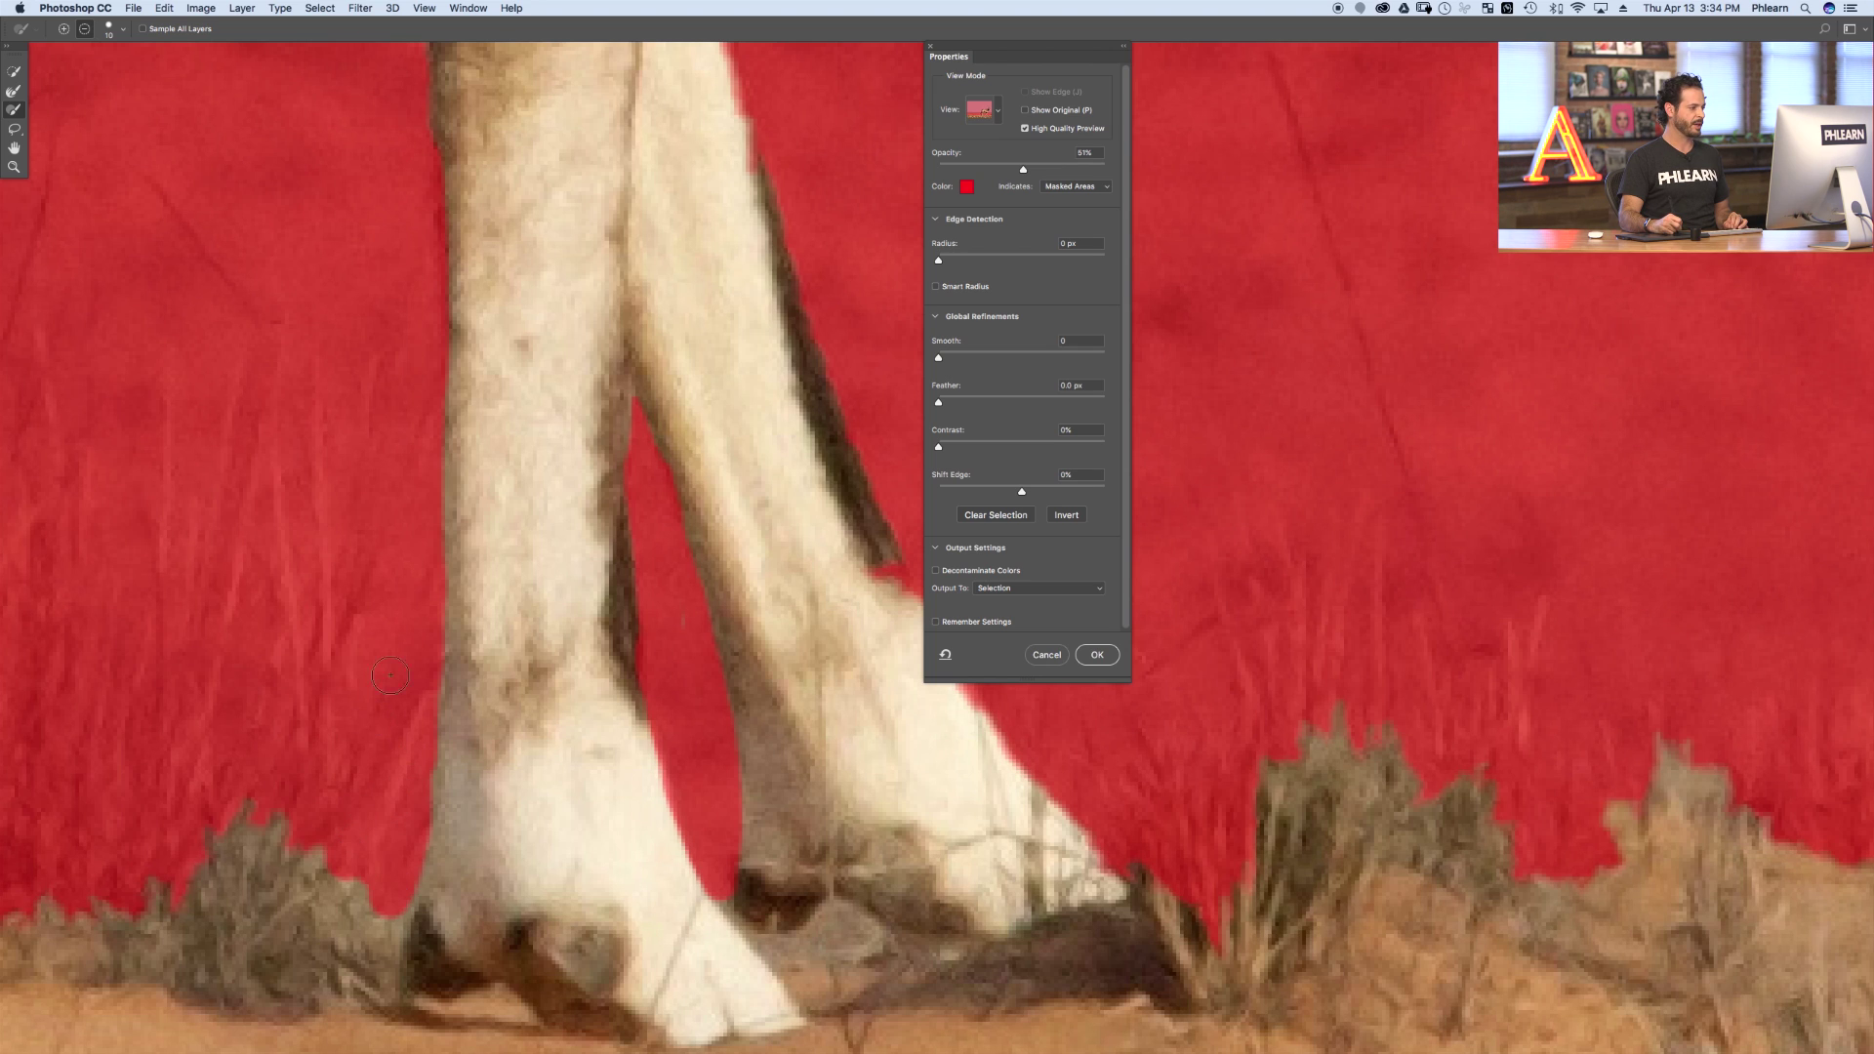
- Trim the protruding tips of the grass tuft below the tail out of the selection
drag(565, 531, 670, 656)
drag(377, 578, 432, 664)
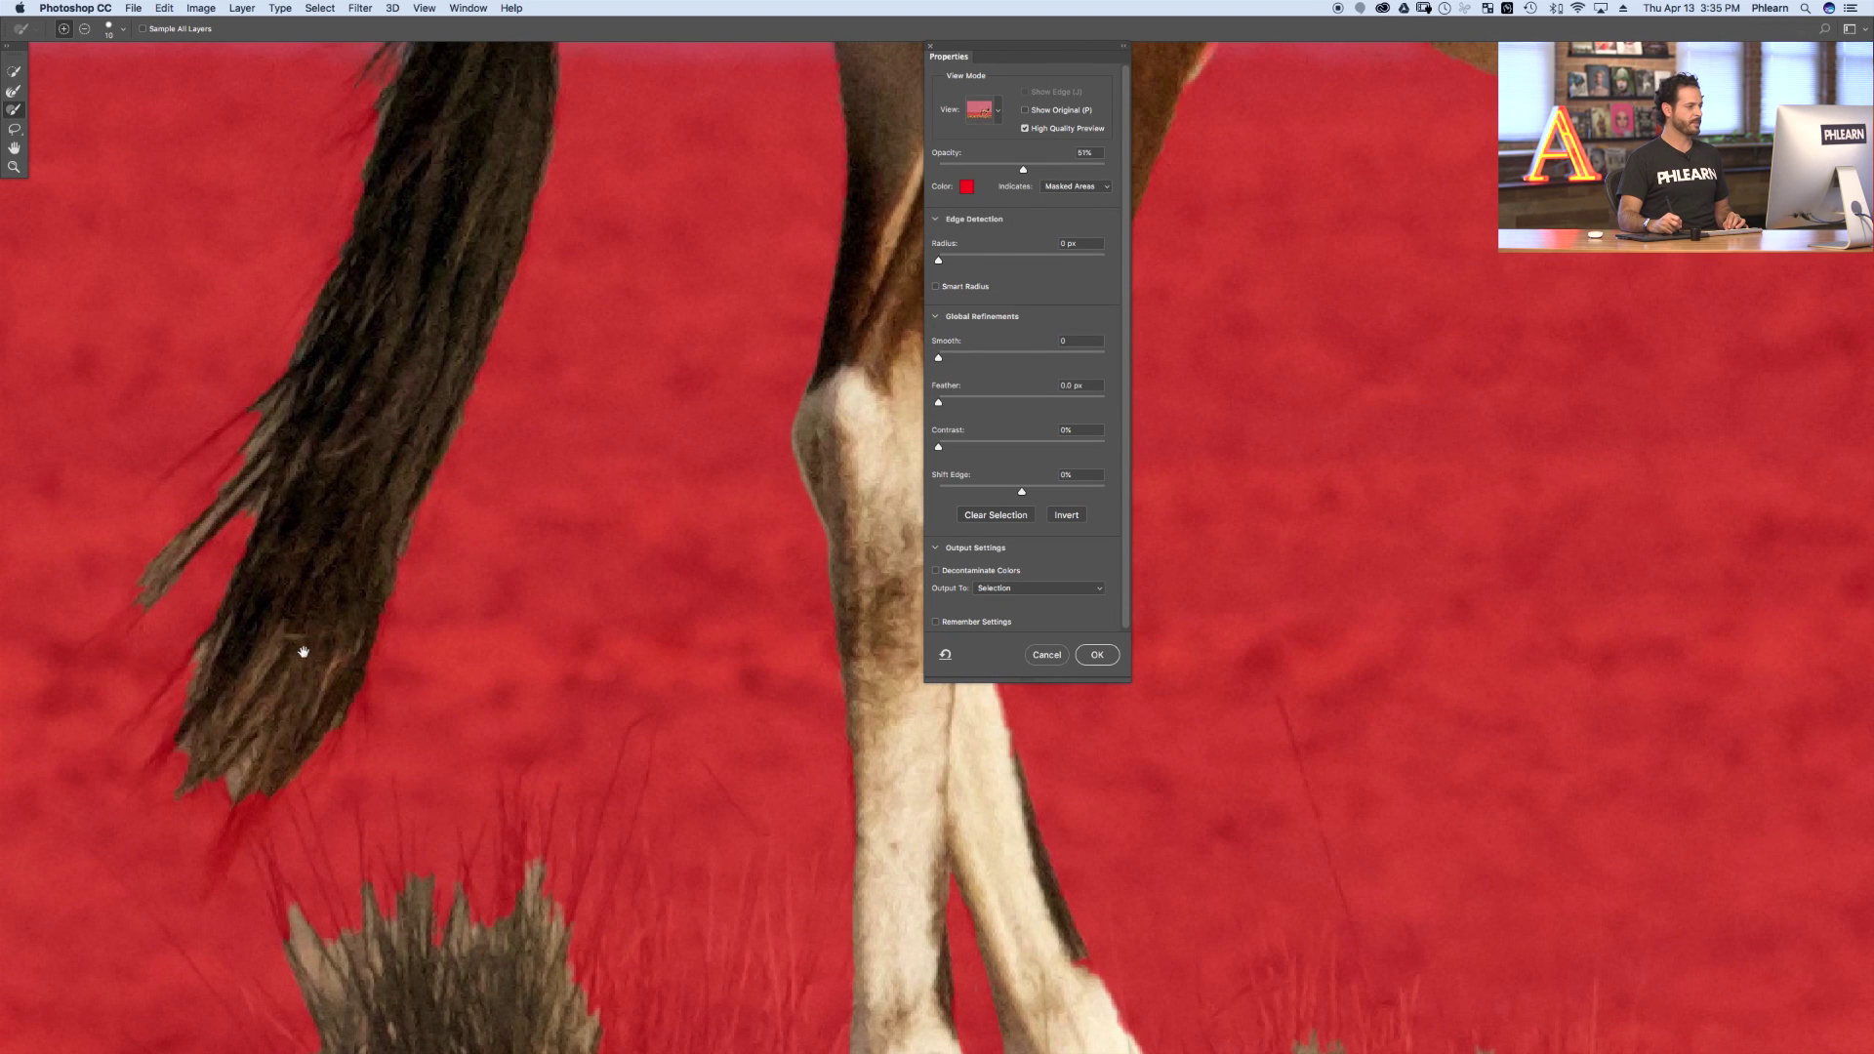
drag(346, 596, 519, 681)
drag(552, 587, 515, 585)
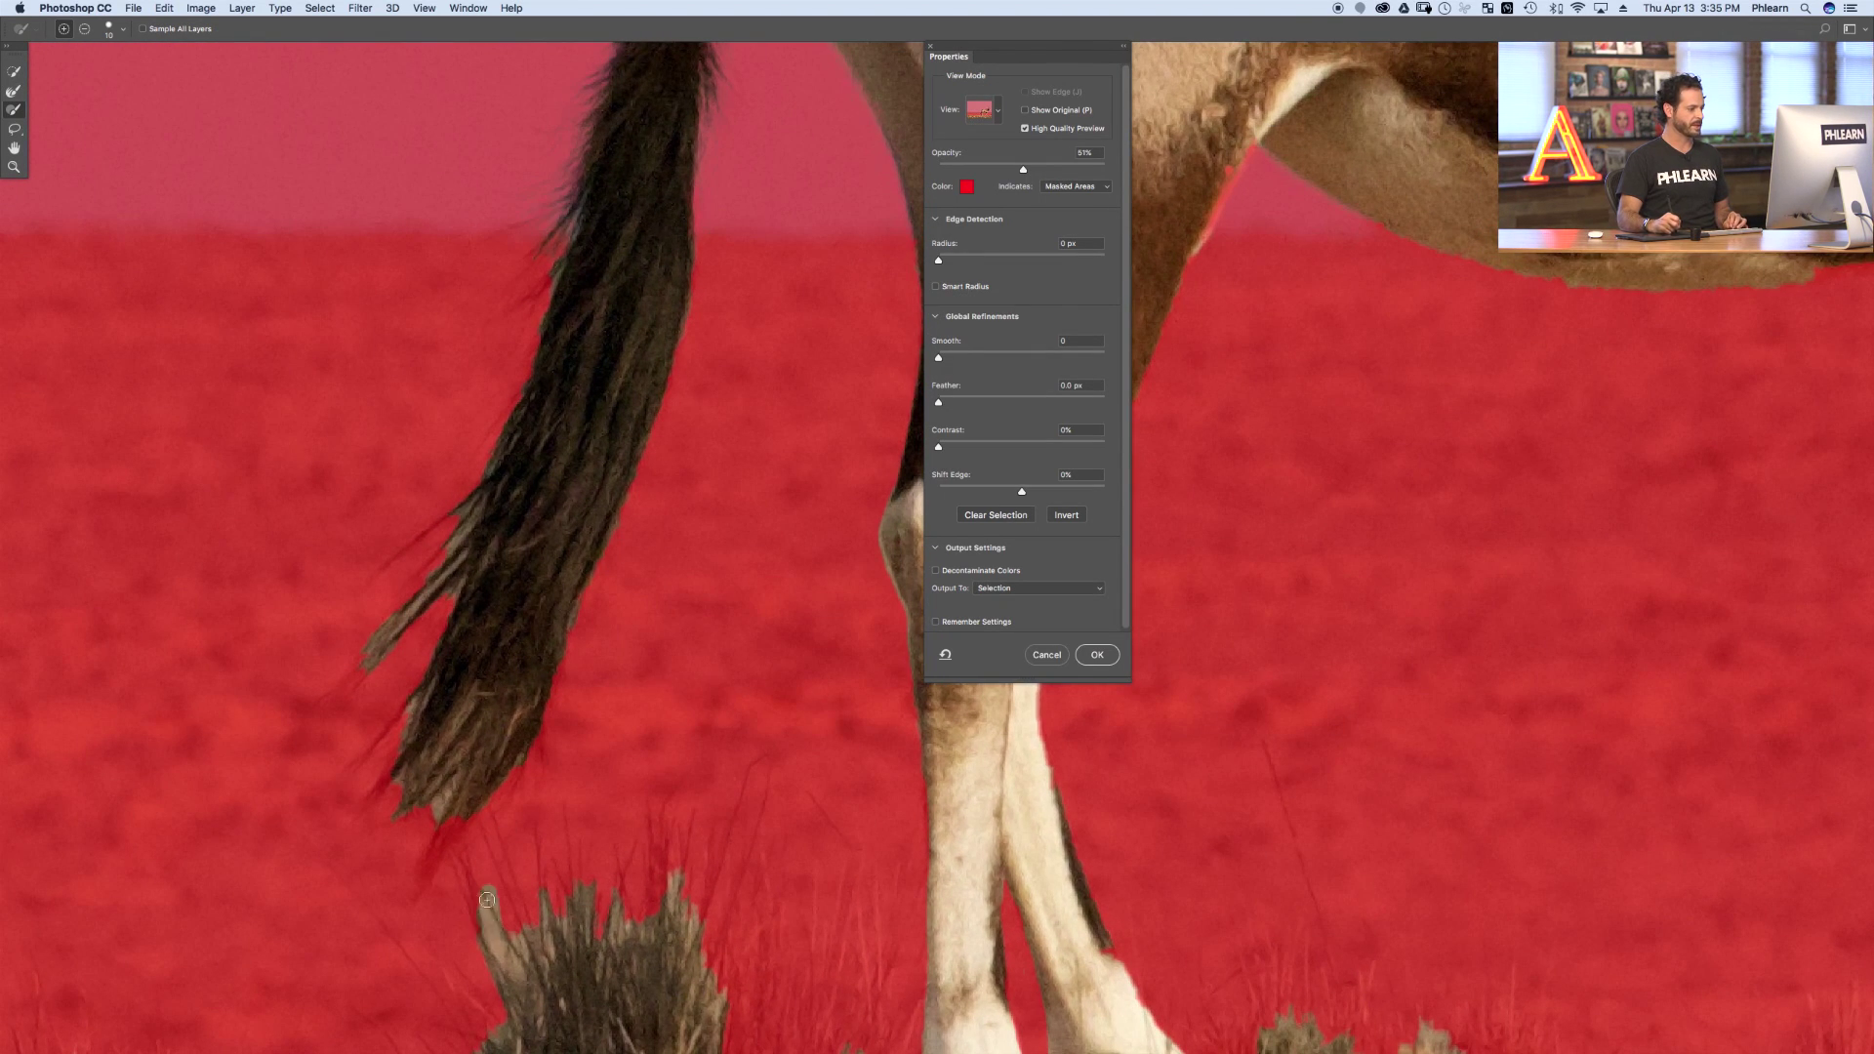
drag(494, 884, 514, 922)
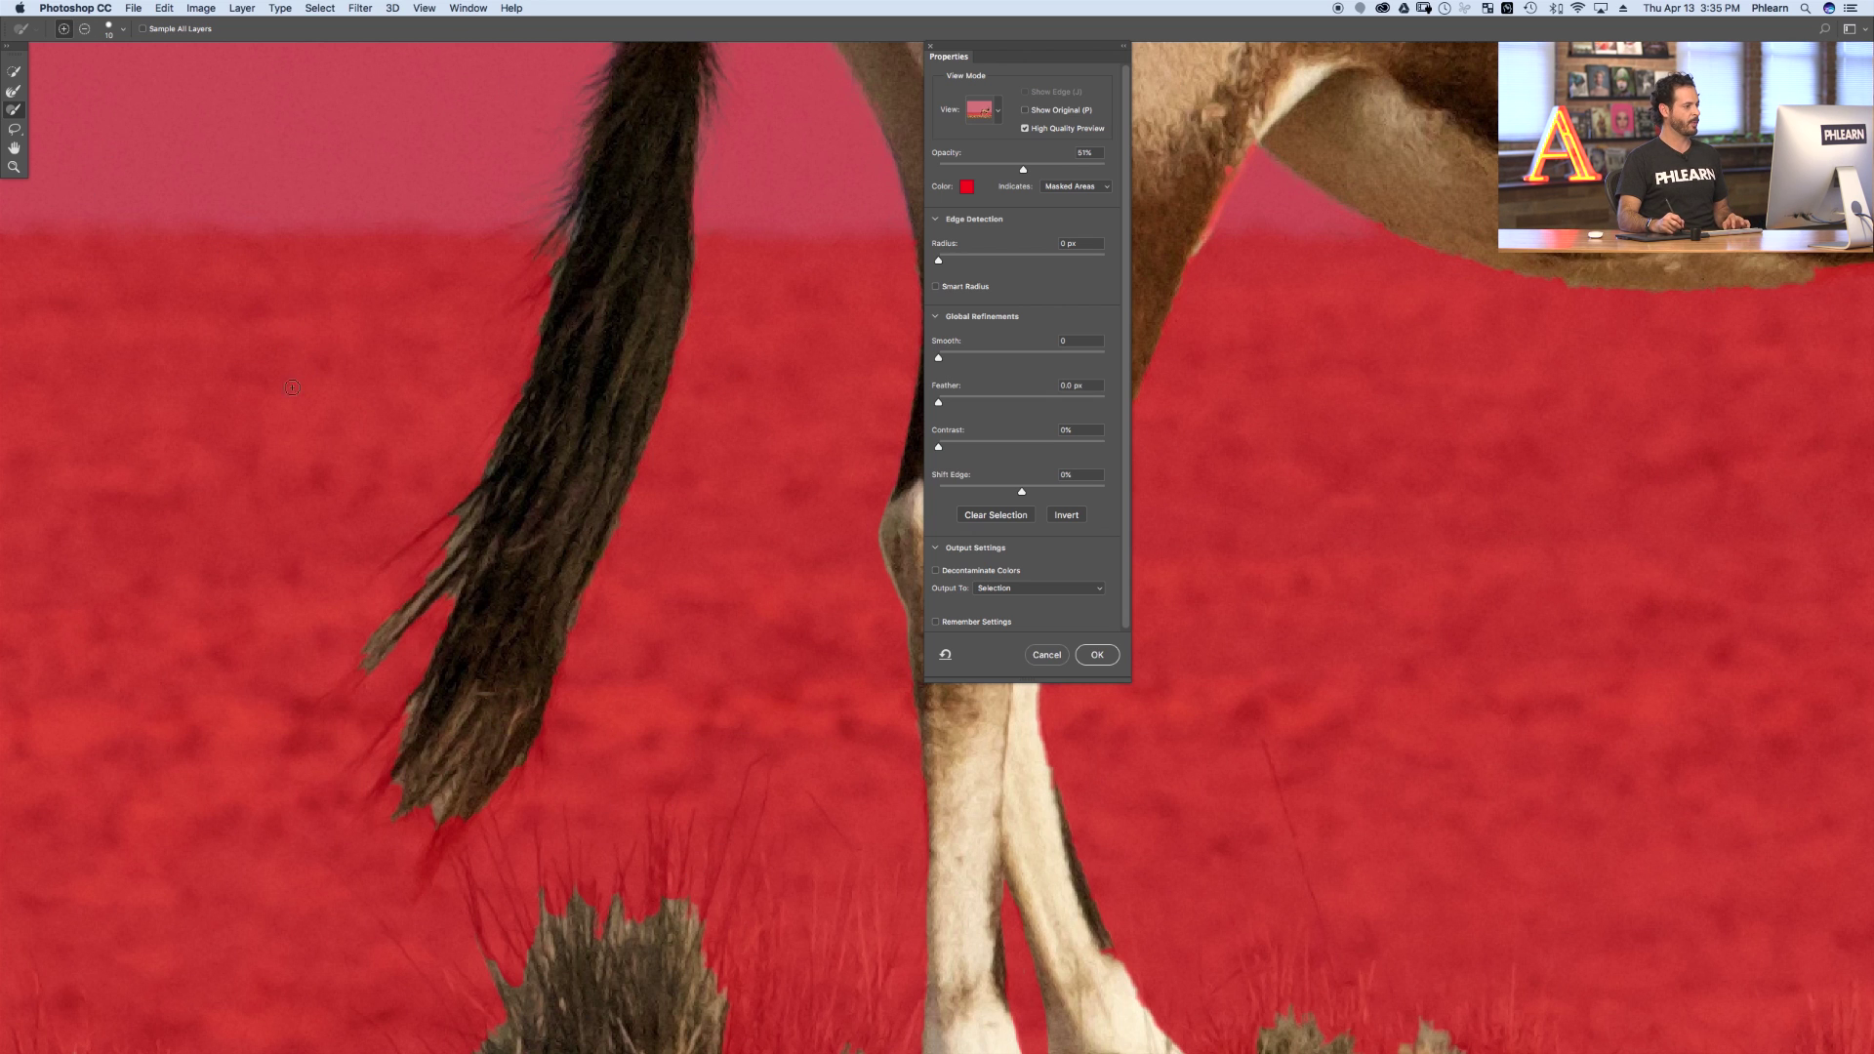
- Add the tail's wispy left edge and tip to the selection with Quick Selection, and refine the surrounding hairs with the Refine Edge Brush
click(23, 72)
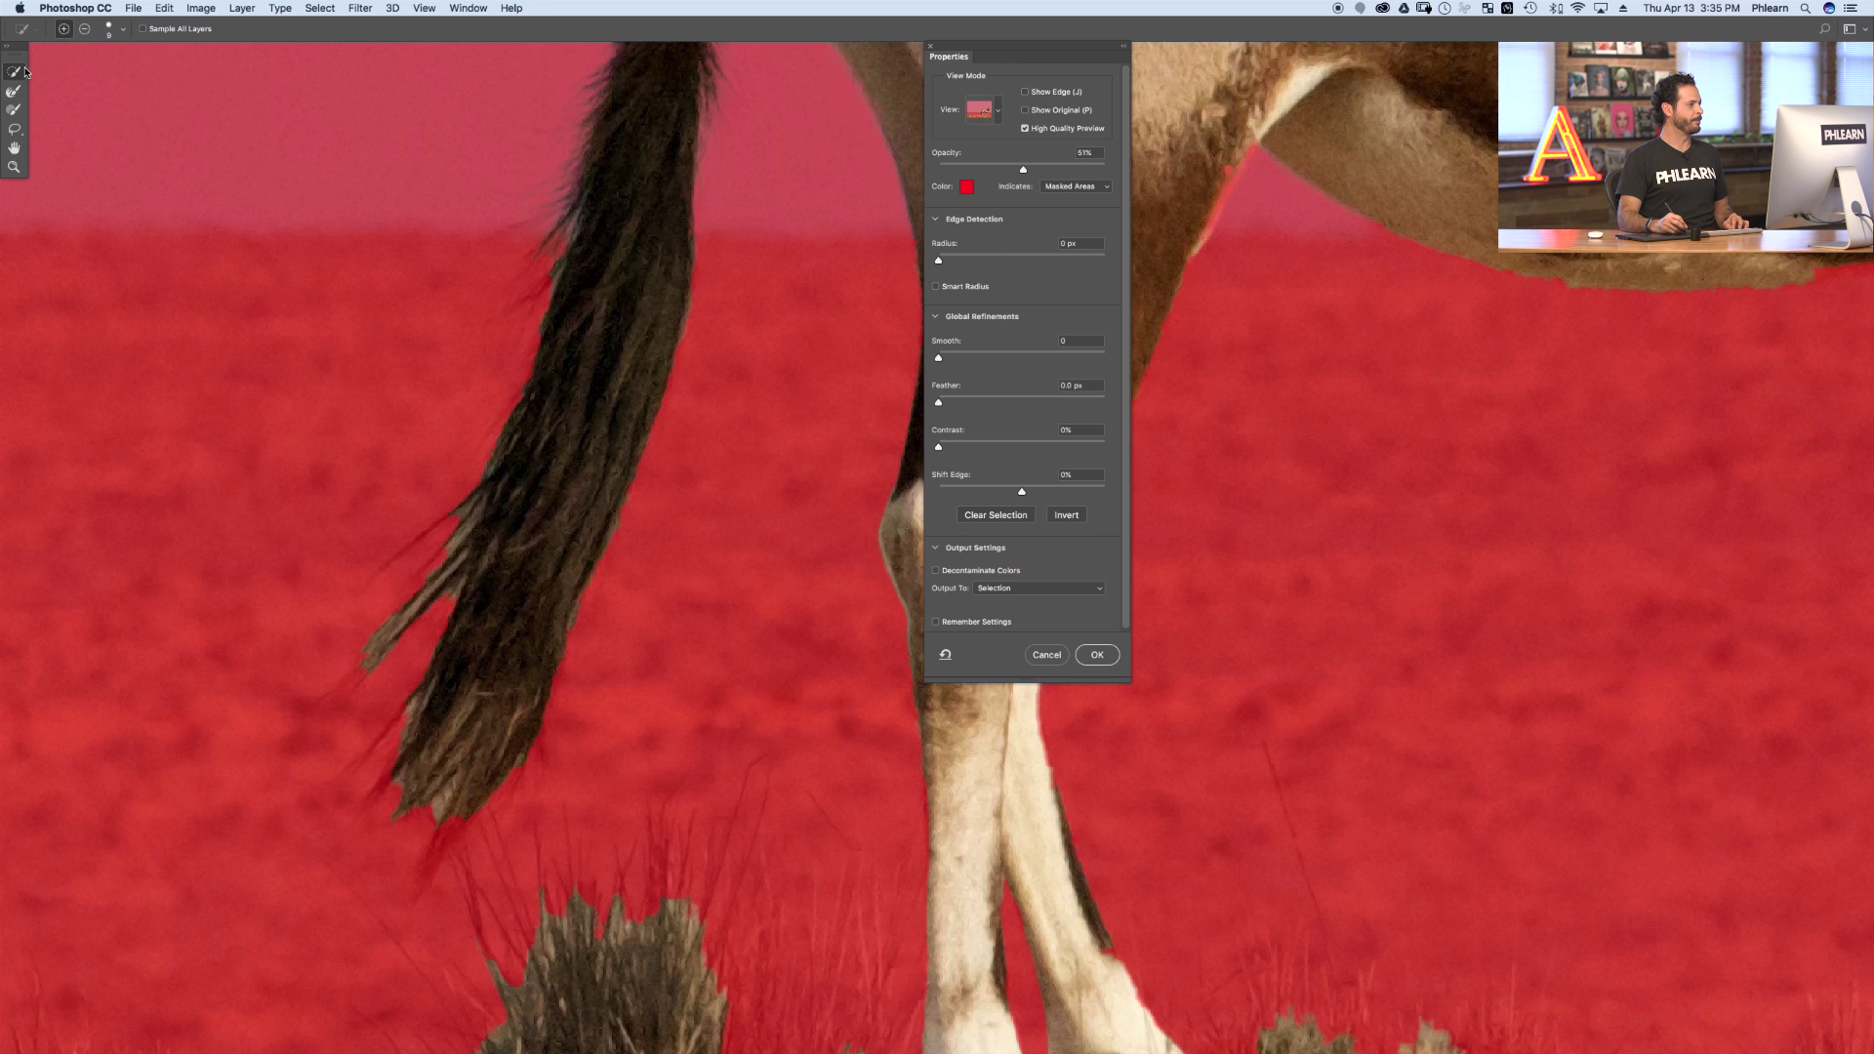
mouse_move(627, 383)
ctrl+alt+mouse_down()
mouse_move(650, 382)
mouse_move(535, 371)
mouse_move(467, 542)
mouse_move(405, 629)
mouse_move(426, 738)
ctrl+alt+mouse_up()
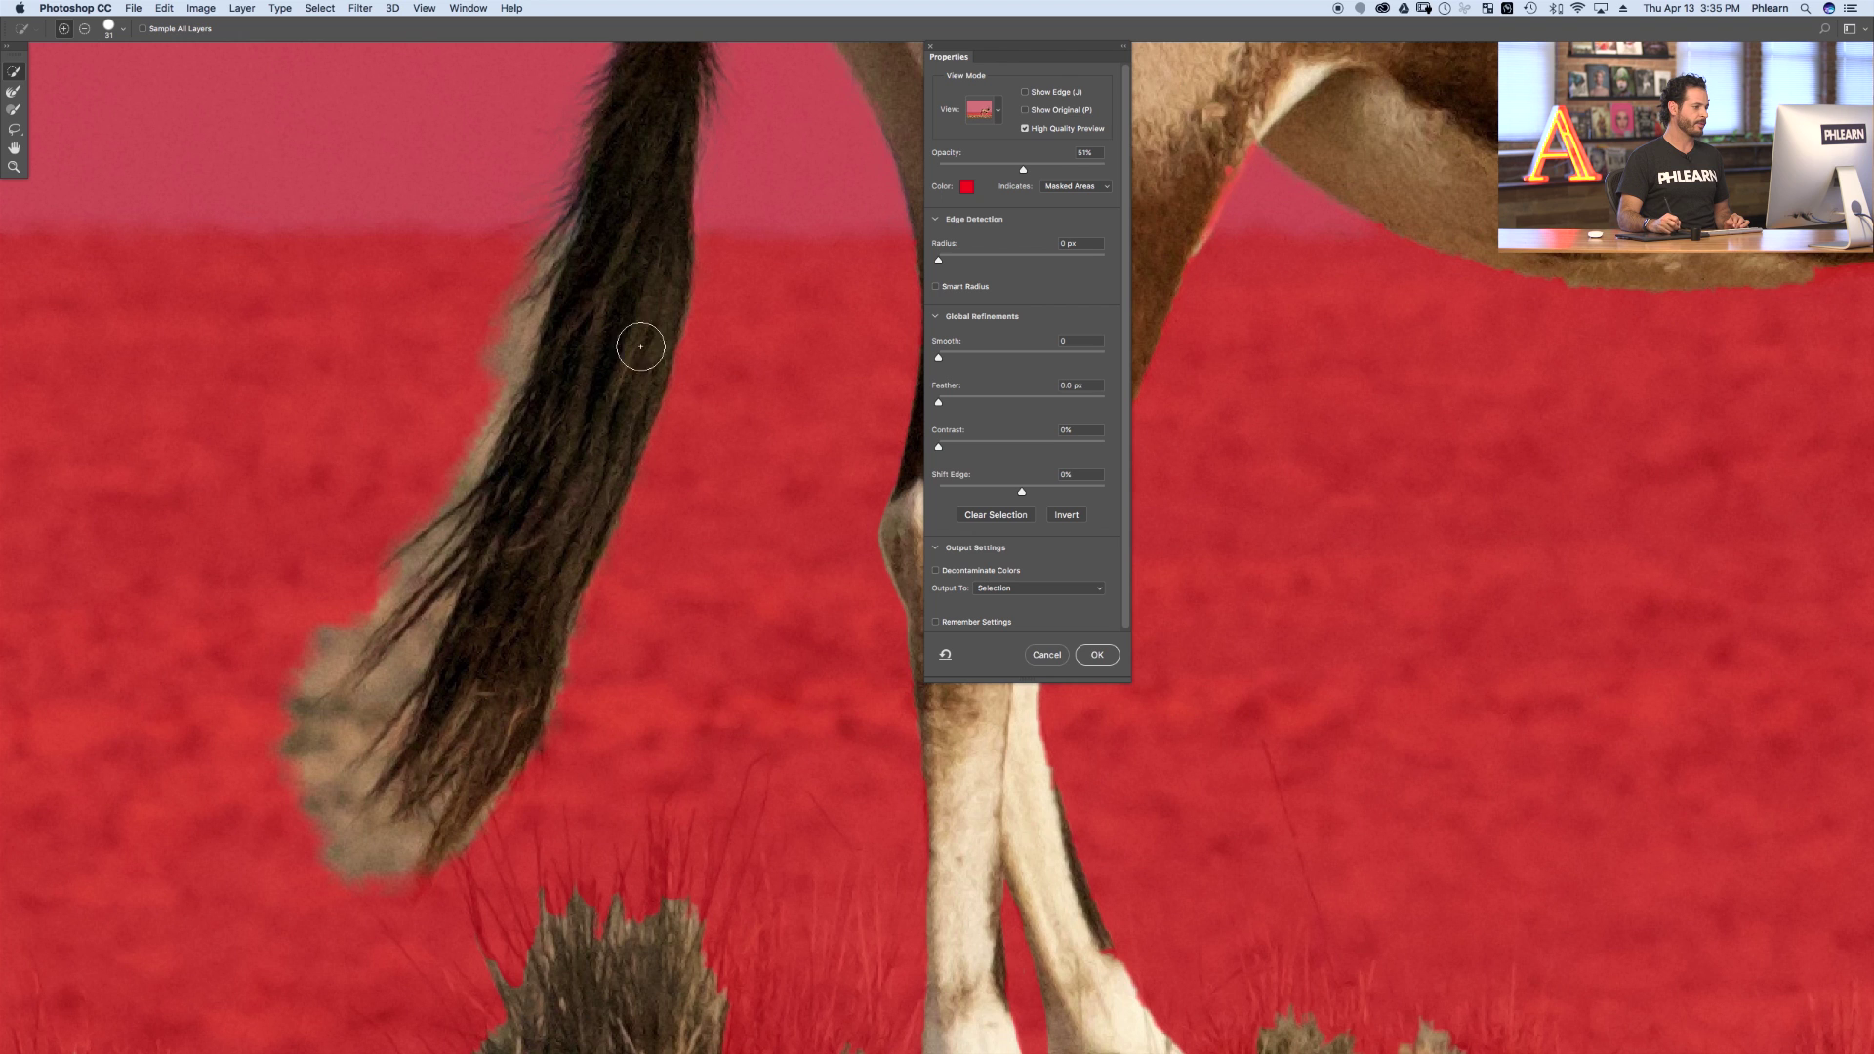
click(15, 92)
mouse_move(244, 672)
mouse_down()
mouse_move(309, 621)
mouse_move(339, 660)
mouse_move(507, 353)
mouse_move(375, 698)
mouse_move(394, 612)
mouse_up()
mouse_move(318, 777)
mouse_down()
mouse_move(458, 792)
mouse_move(443, 830)
mouse_move(520, 747)
mouse_up()
drag(499, 627, 458, 600)
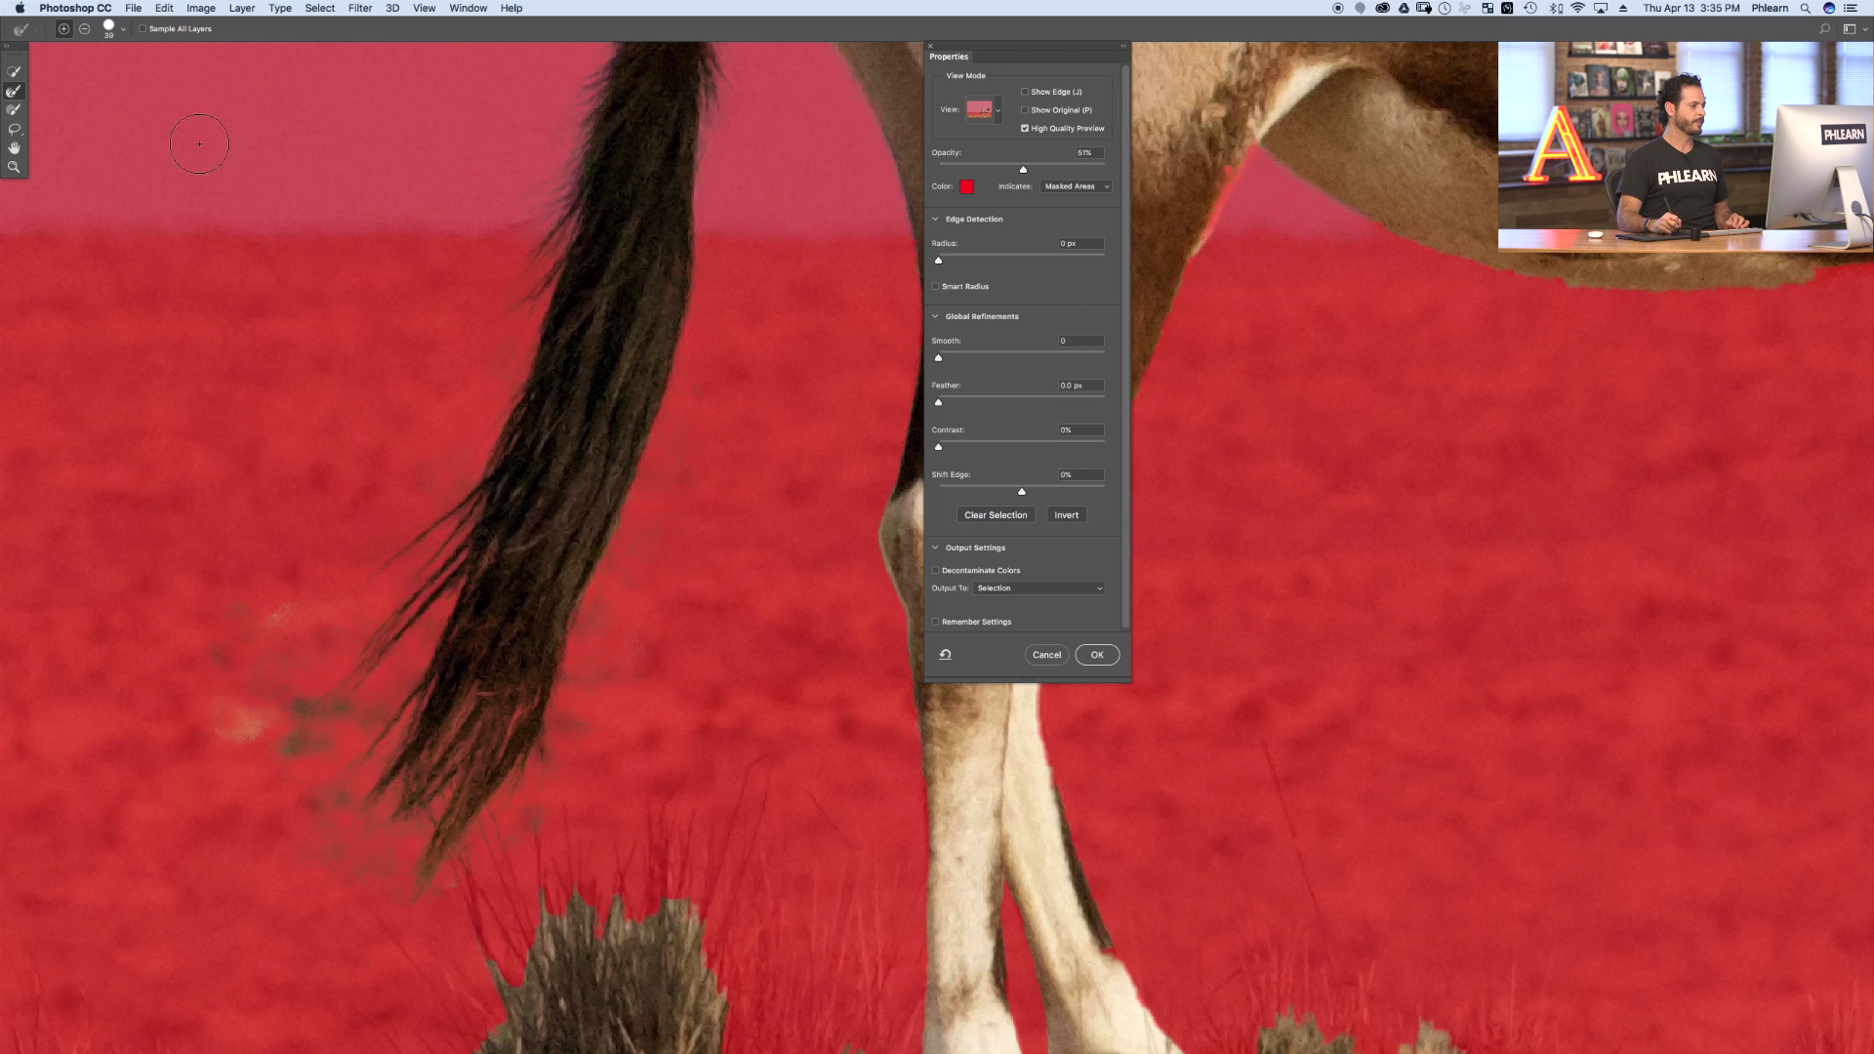
- Subtract the leftover background specks around the tail's lower end from the selection
mouse_move(218, 737)
ctrl+alt+mouse_down()
mouse_move(240, 736)
mouse_move(245, 707)
ctrl+alt+mouse_up()
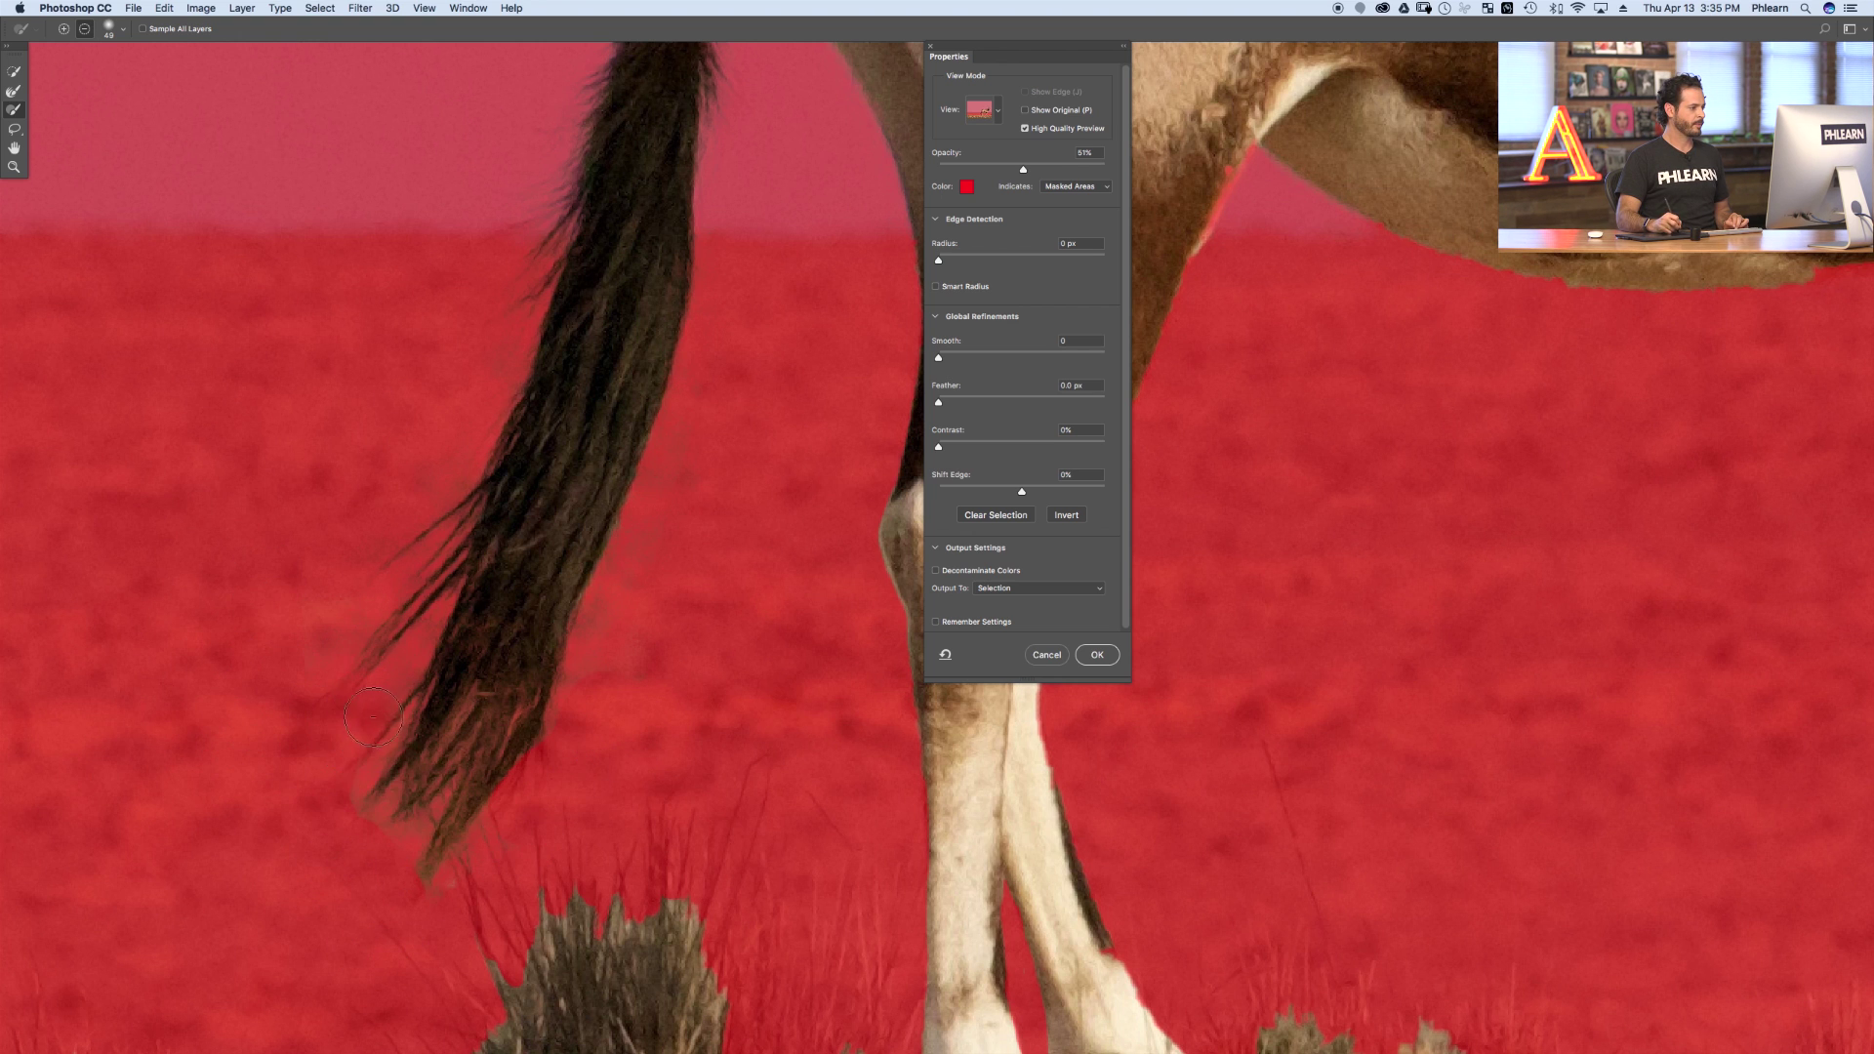
super+drag(712, 678, 438, 737)
mouse_move(613, 695)
mouse_down()
mouse_move(785, 676)
mouse_move(806, 590)
mouse_up()
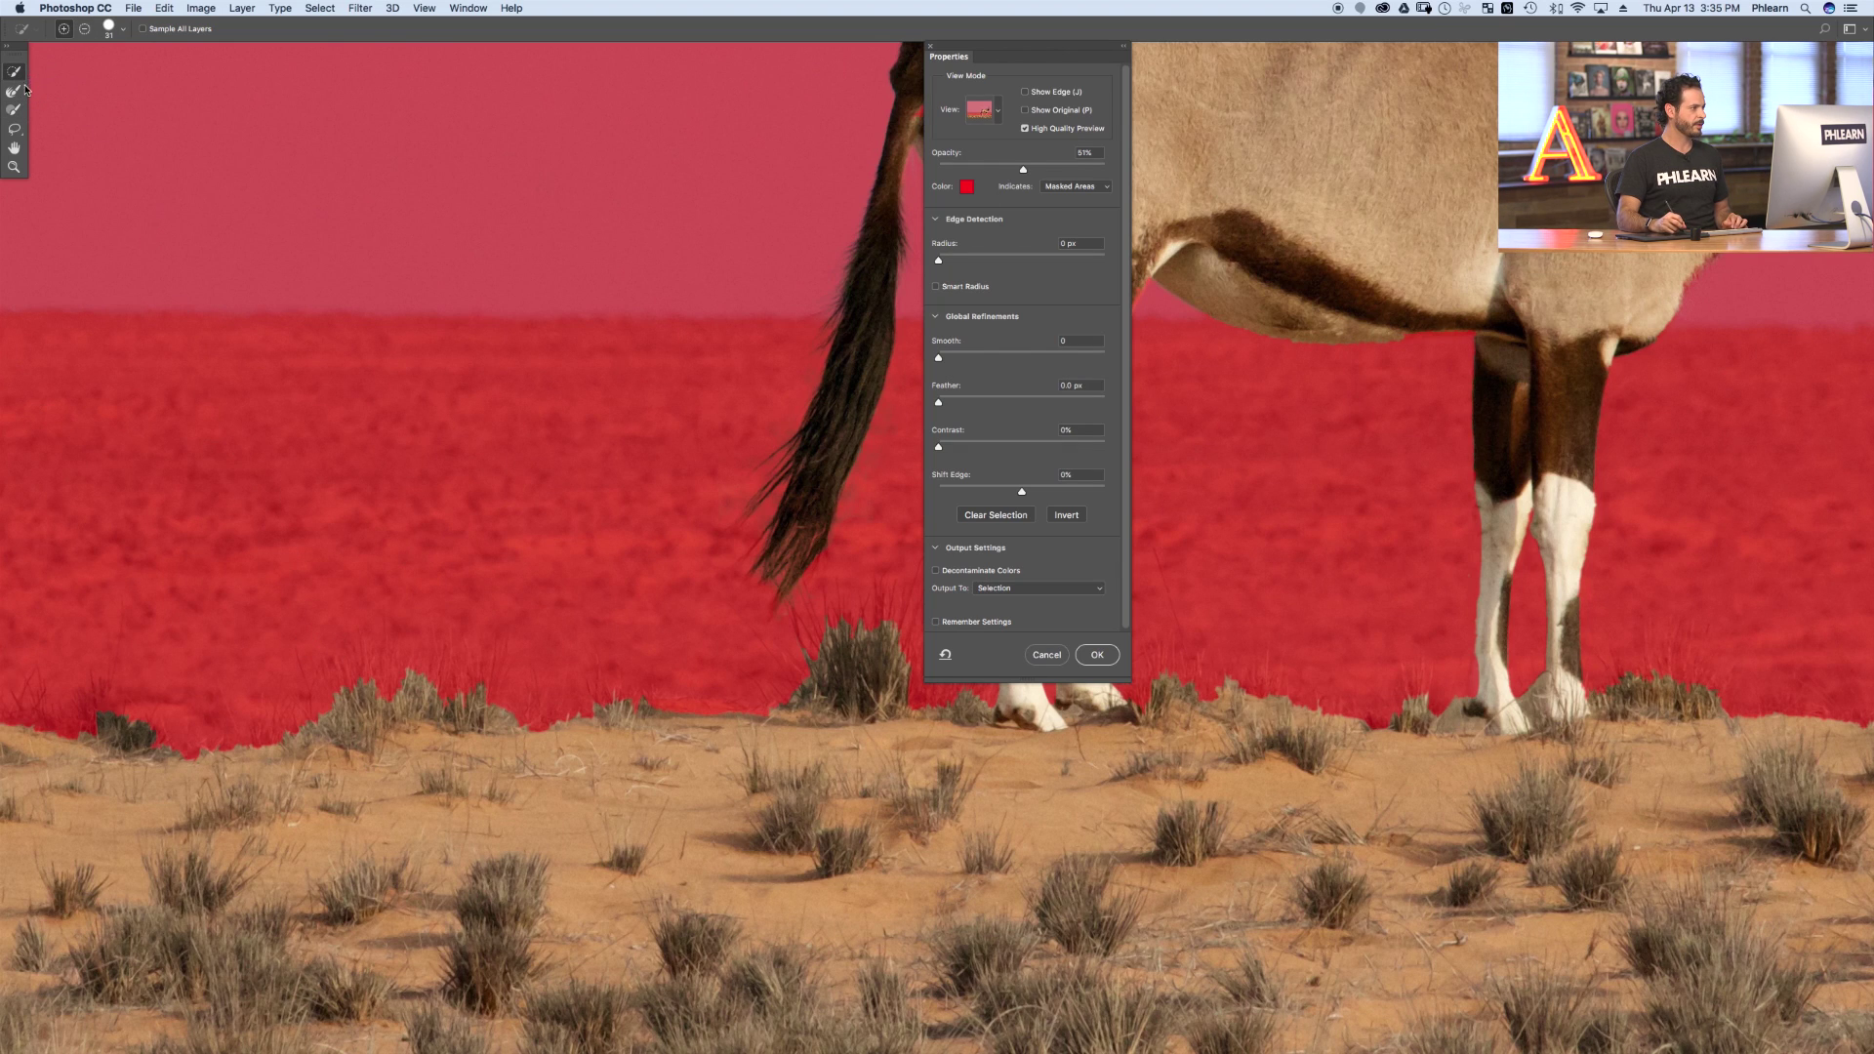
- Refine the grassy horizon edge from the far tufts to the large tuft below the tail with the Refine Edge Brush
ctrl+alt+drag(404, 767, 443, 767)
mouse_move(426, 779)
mouse_down()
mouse_move(416, 709)
mouse_move(197, 732)
mouse_up()
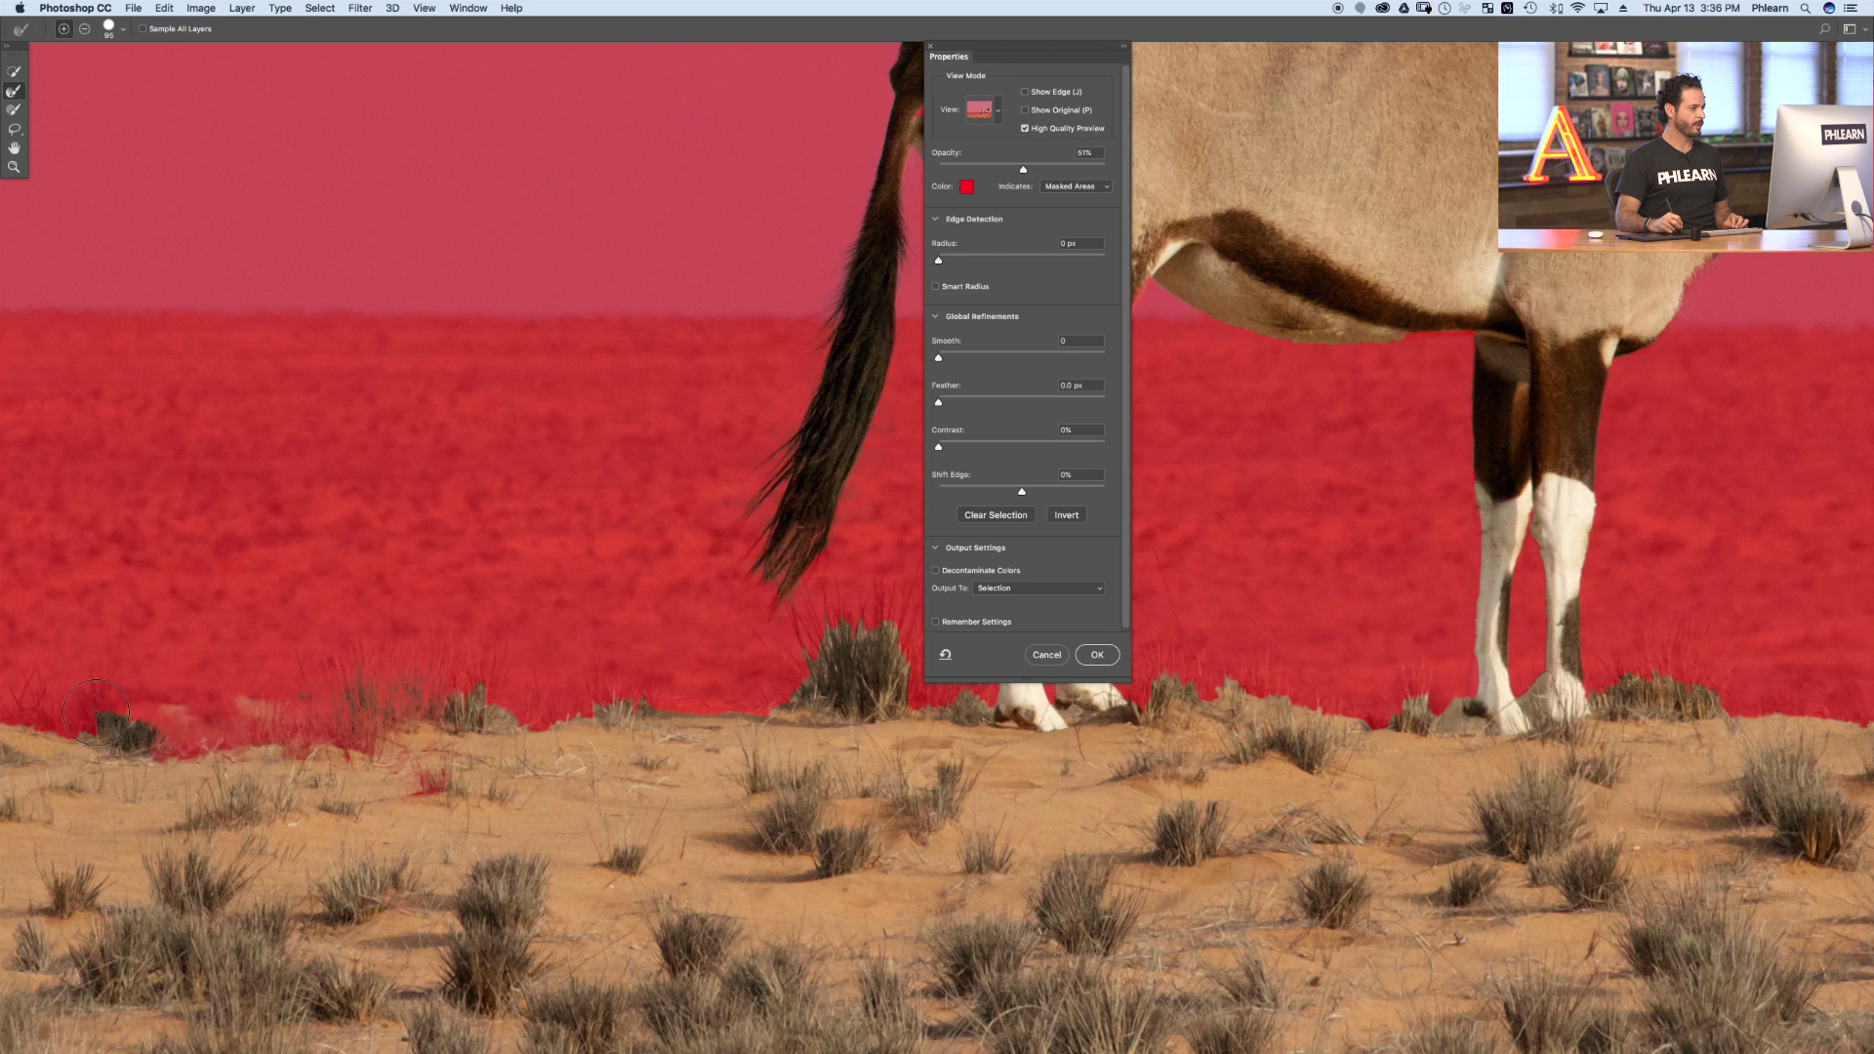
mouse_move(606, 708)
mouse_down()
mouse_move(751, 700)
mouse_move(859, 651)
mouse_up()
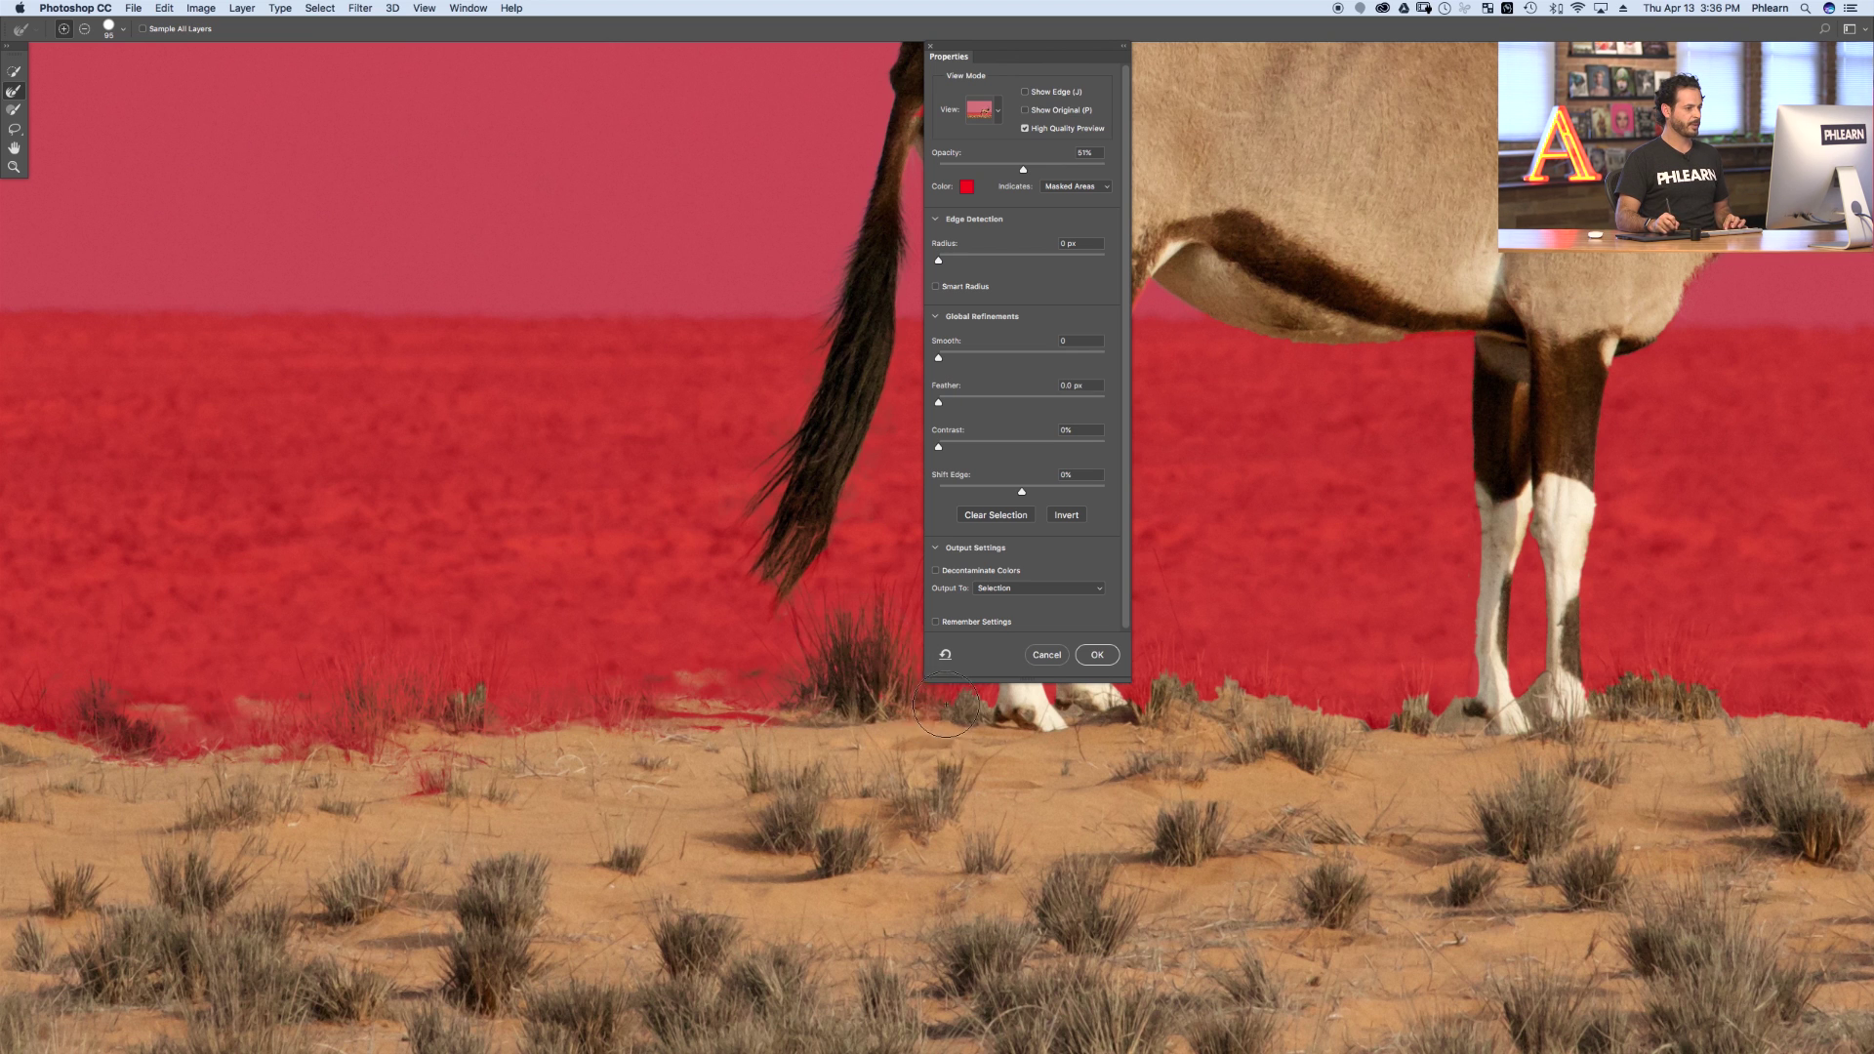
- Refine the edge of the grass and bushes along the foreground's far left end with the Refine Edge Brush
drag(309, 782, 846, 782)
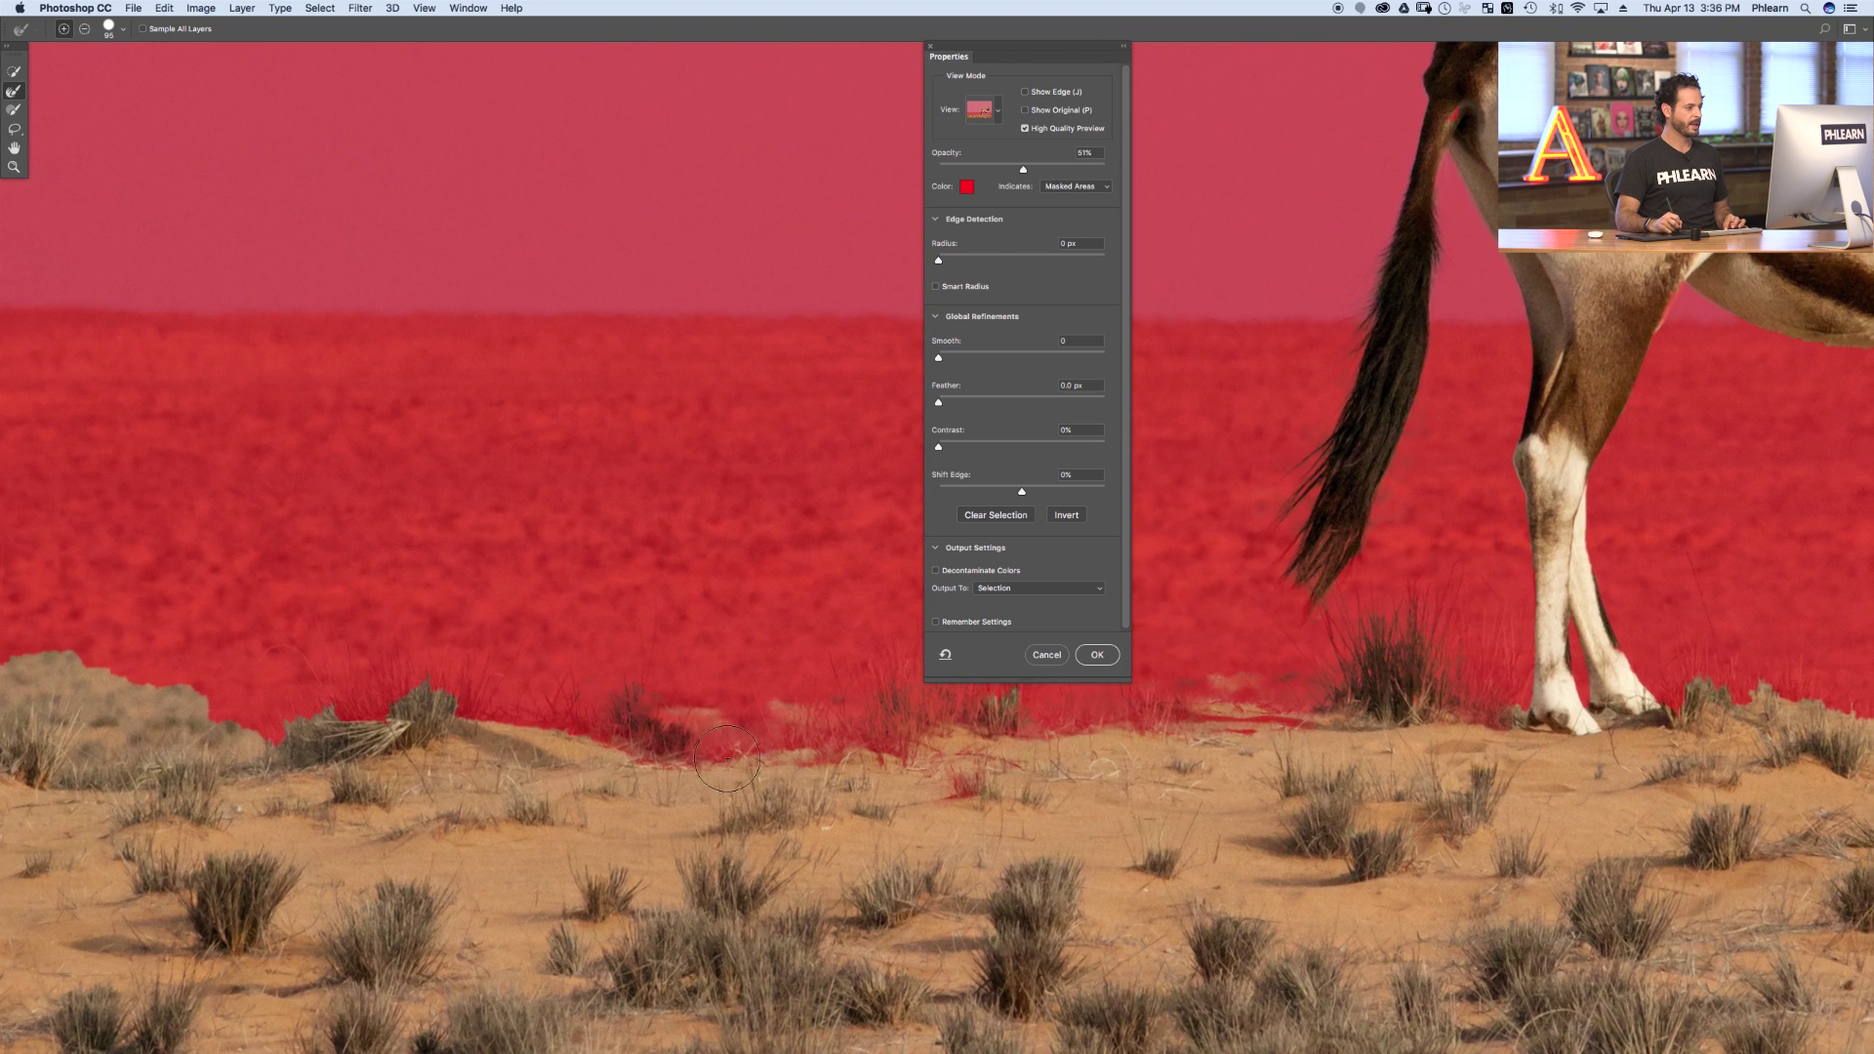
mouse_move(322, 723)
mouse_down()
mouse_move(239, 747)
mouse_move(65, 706)
mouse_move(167, 703)
mouse_up()
drag(182, 809, 663, 807)
mouse_move(637, 699)
mouse_down()
mouse_move(309, 671)
mouse_move(535, 720)
mouse_move(416, 688)
mouse_move(533, 676)
mouse_up()
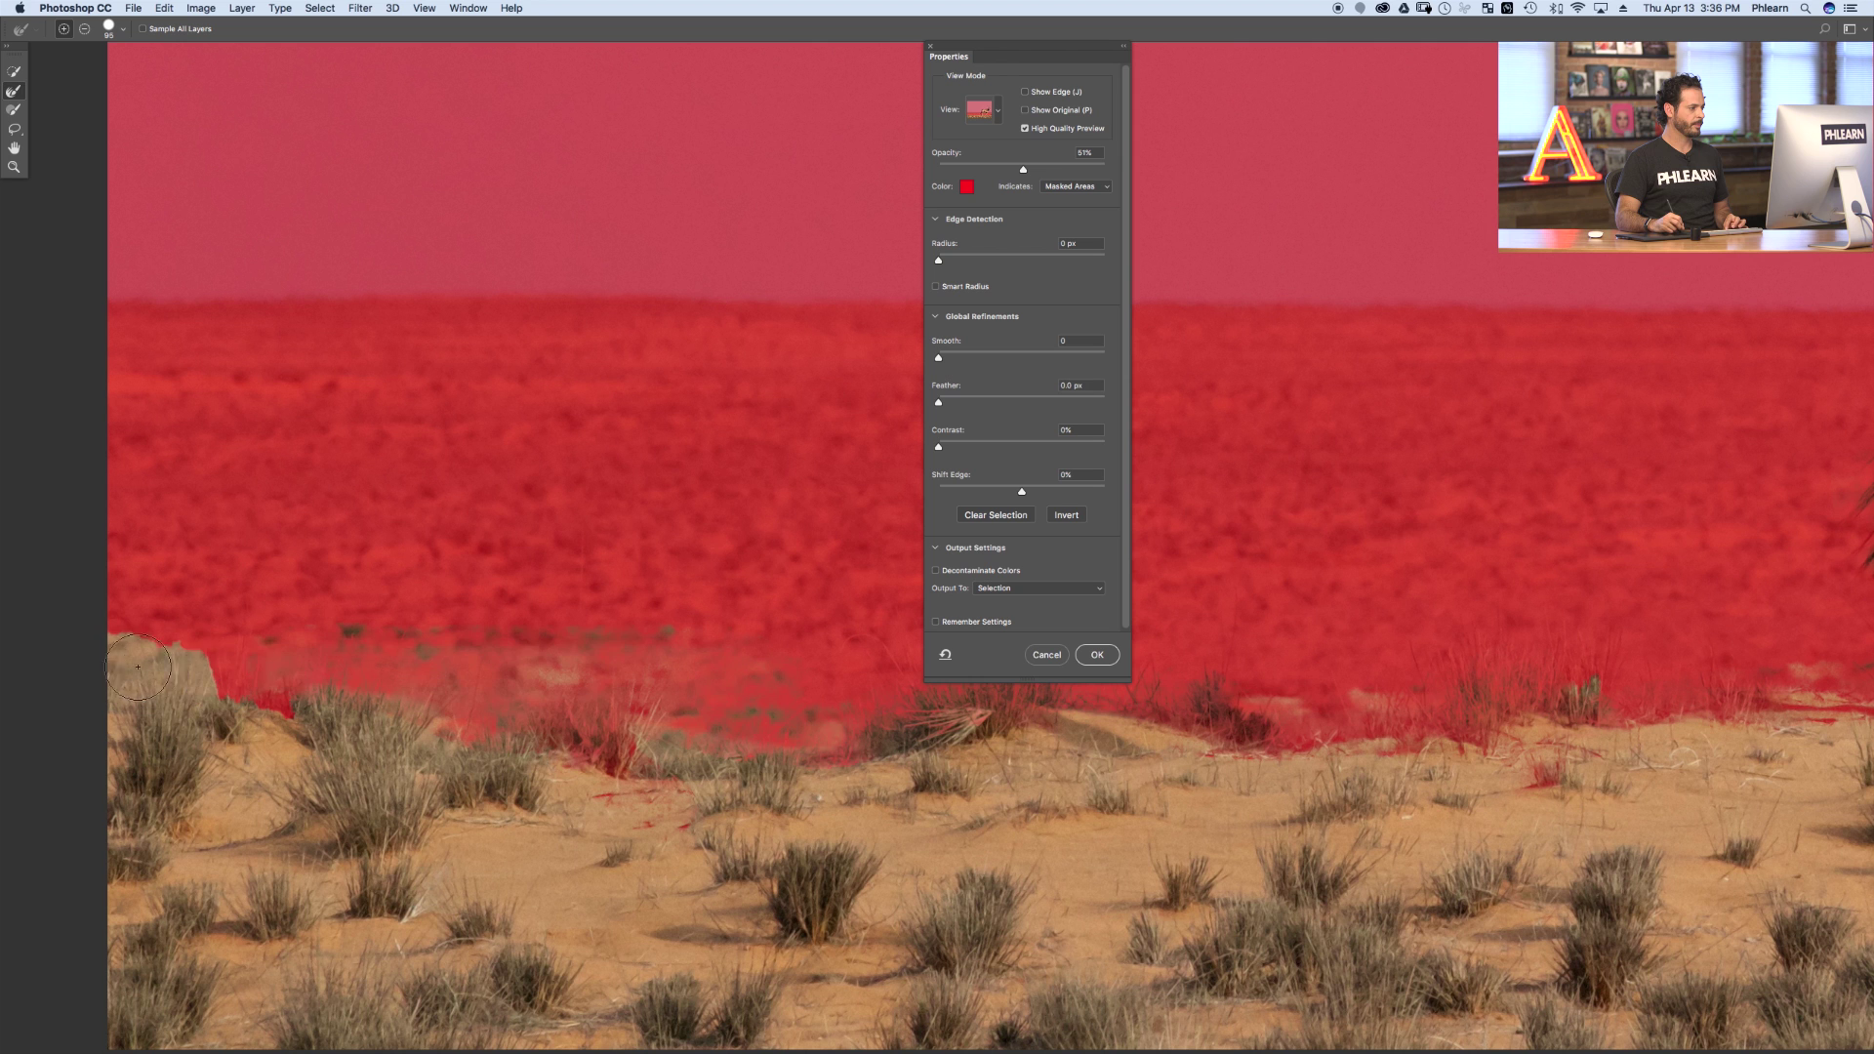
drag(138, 667, 188, 668)
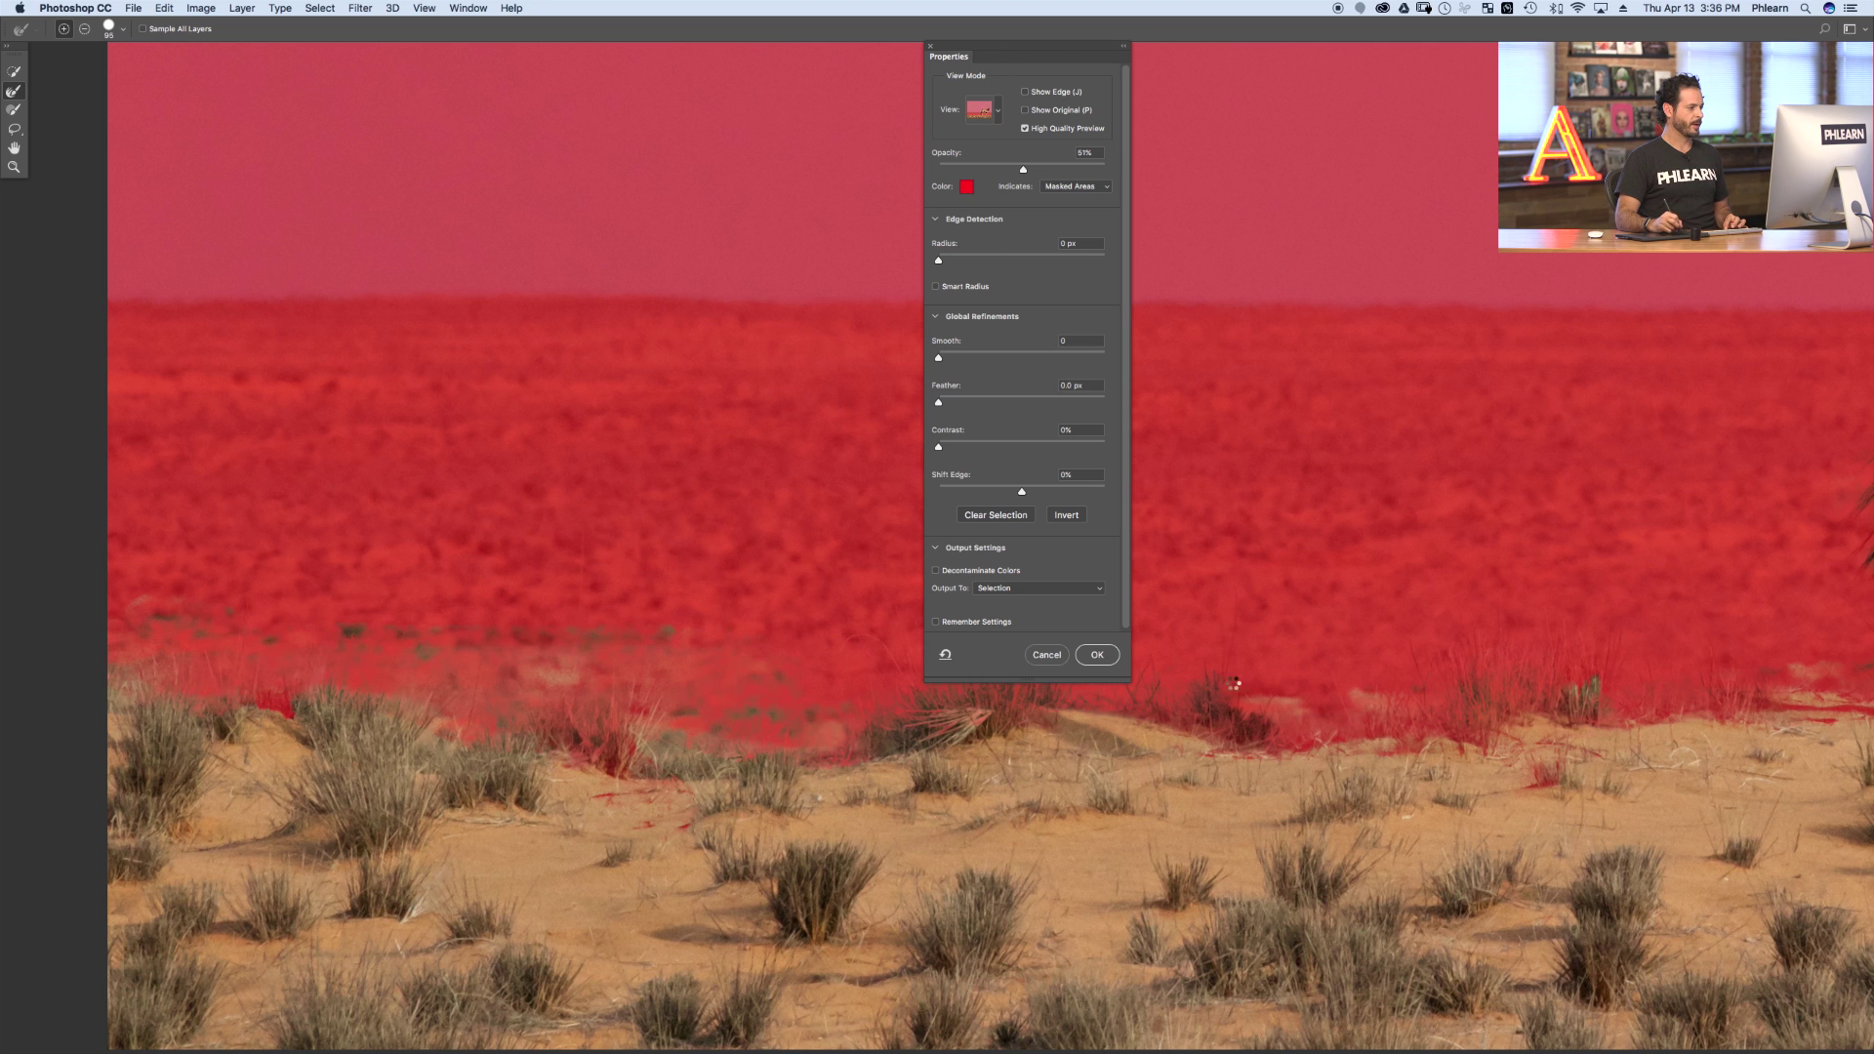
- Refine the grass between the oryx's legs, the bush at the image's right edge and the sand line beside it
mouse_move(1608, 671)
mouse_down()
mouse_move(742, 628)
mouse_move(923, 651)
mouse_move(458, 706)
mouse_move(507, 713)
mouse_up()
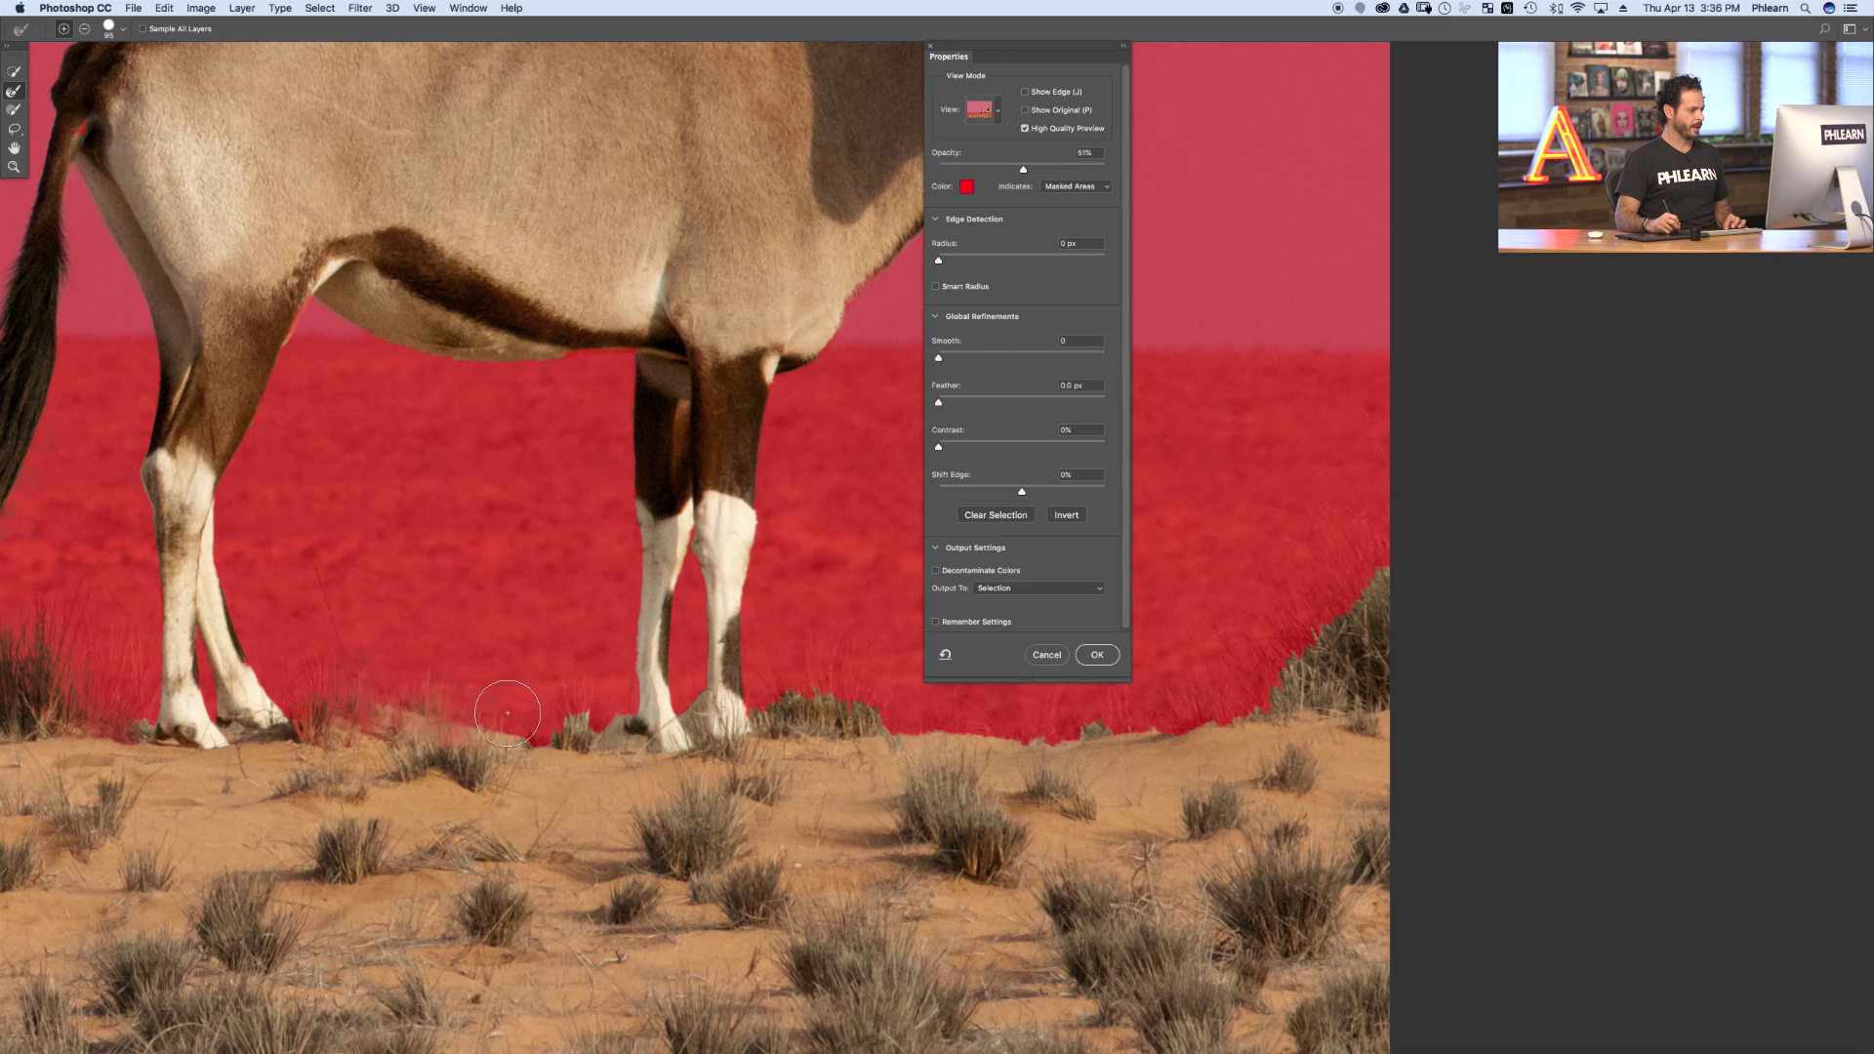
mouse_move(1275, 706)
mouse_down()
mouse_move(911, 717)
mouse_move(1010, 733)
mouse_up()
mouse_move(889, 761)
mouse_down()
mouse_move(738, 818)
mouse_move(602, 819)
mouse_up()
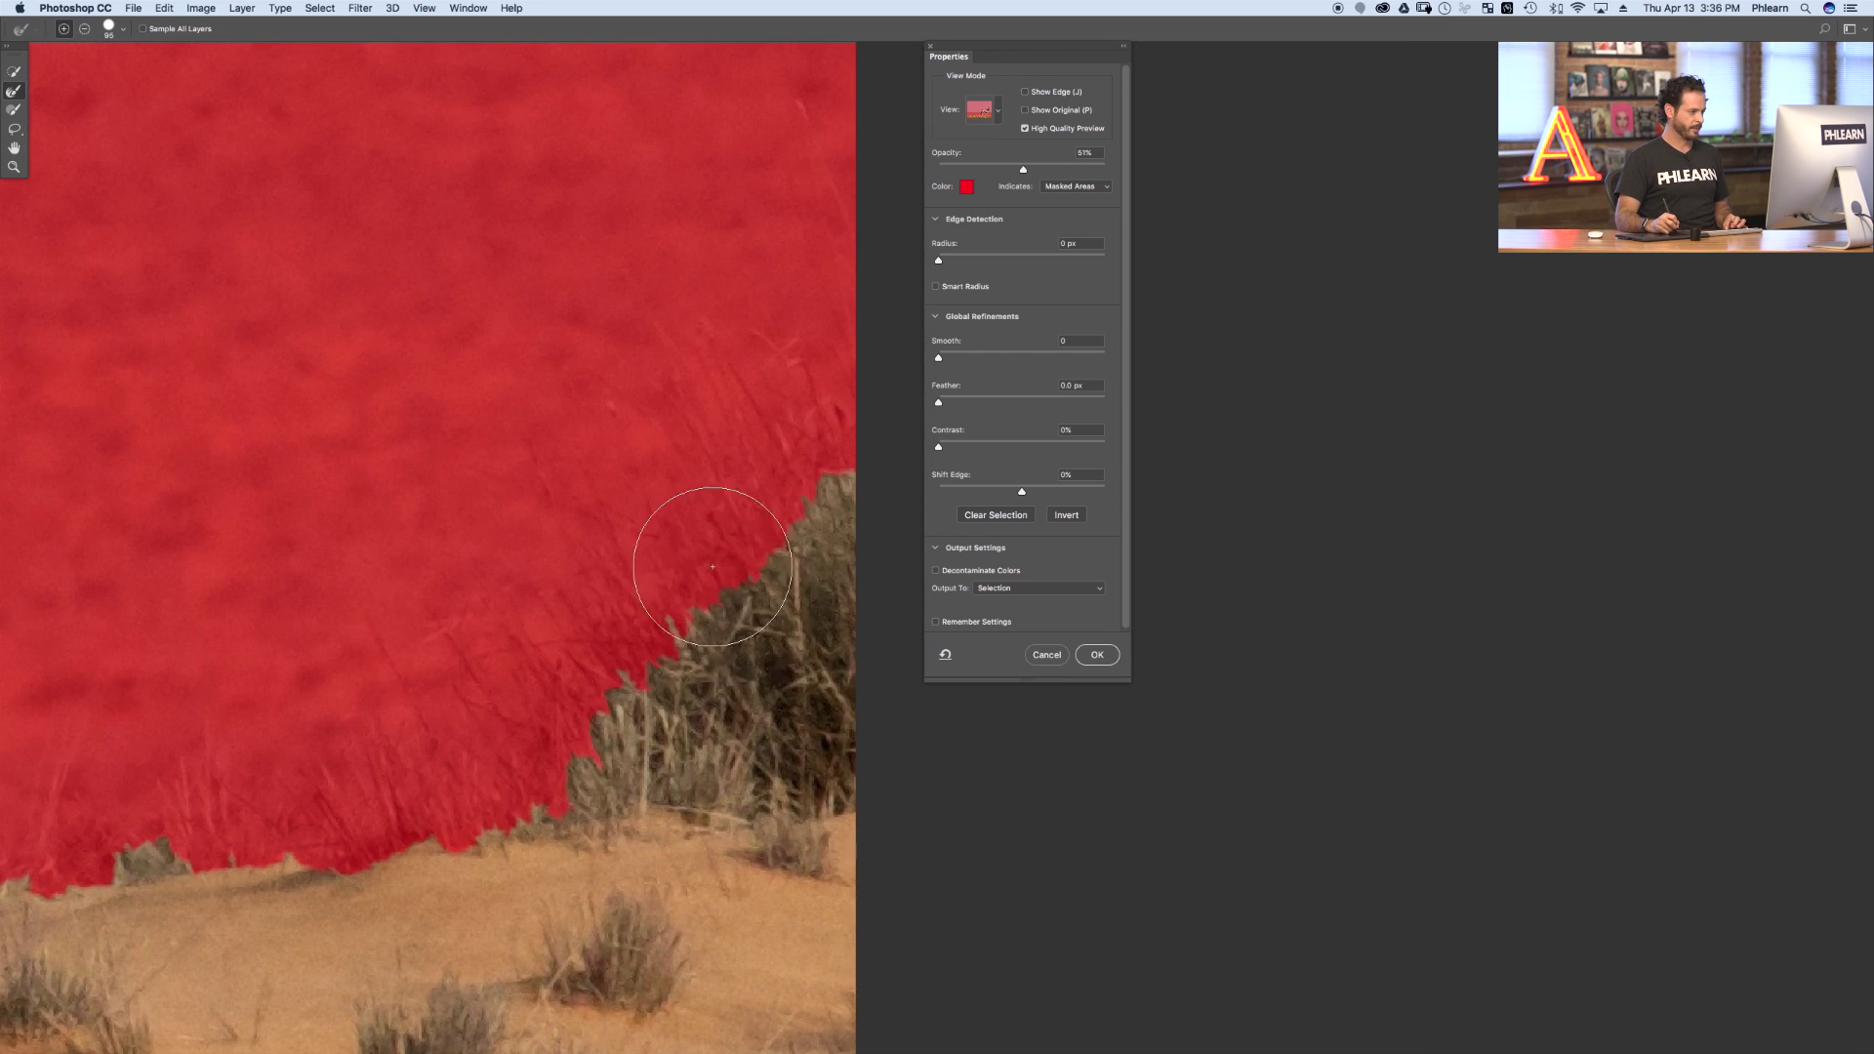
mouse_move(797, 653)
mouse_down()
mouse_move(799, 468)
mouse_move(800, 520)
mouse_move(725, 650)
mouse_move(791, 477)
mouse_move(610, 702)
mouse_move(492, 789)
mouse_move(144, 860)
mouse_move(253, 810)
mouse_up()
drag(492, 805, 419, 857)
drag(419, 857, 800, 780)
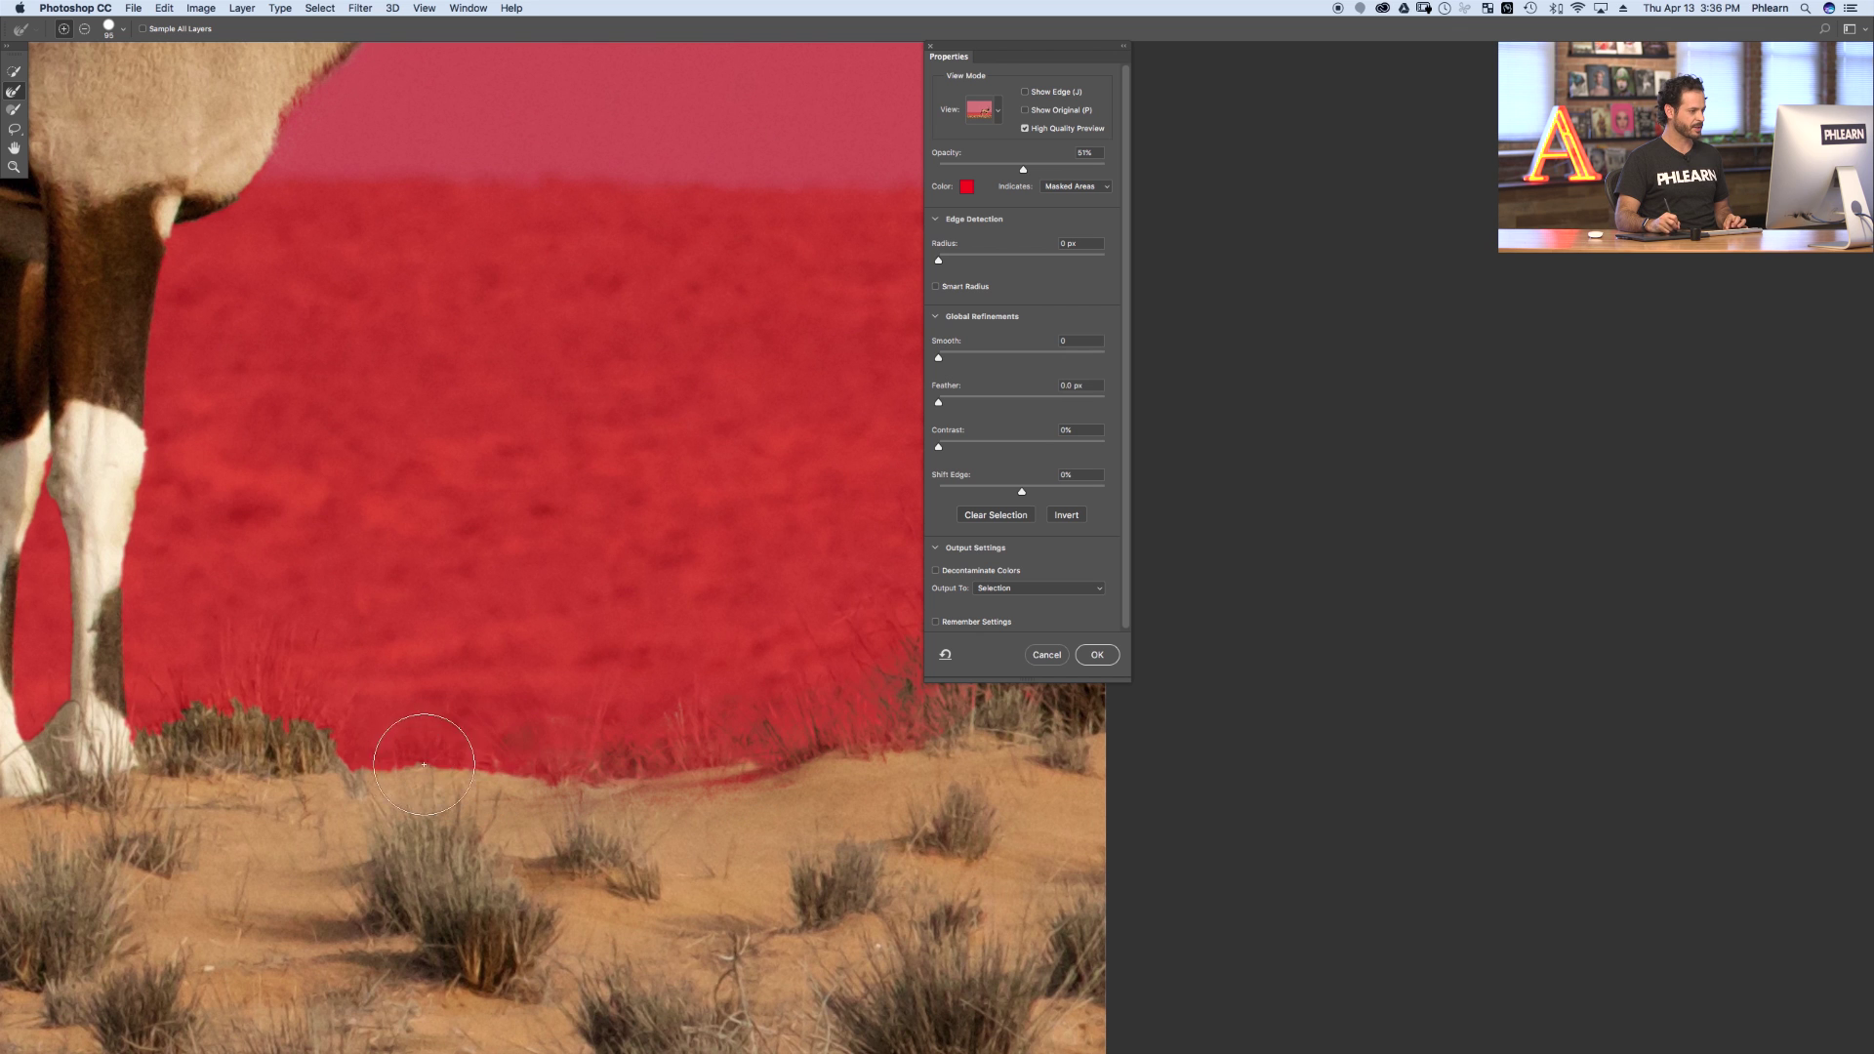
- Refine the grass tuft beside the front legs and the stems around the front hooves
drag(307, 734, 192, 727)
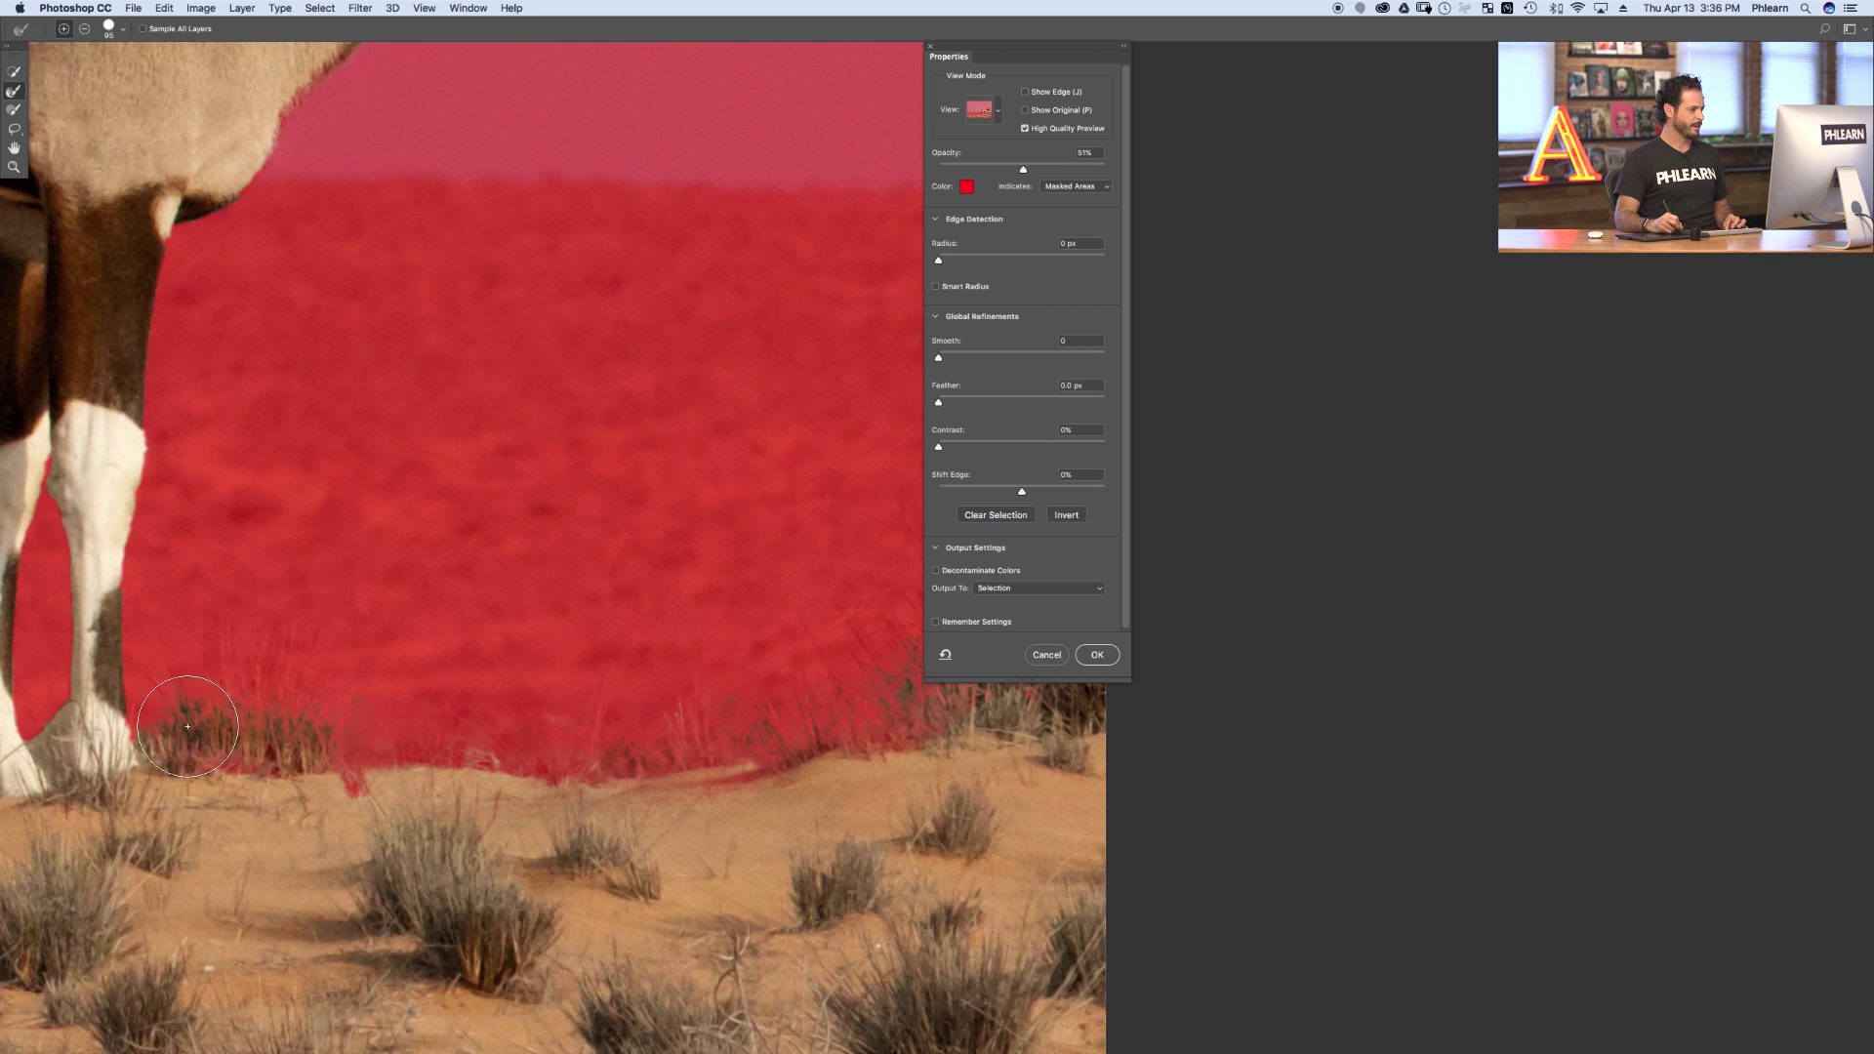
mouse_move(79, 785)
mouse_down()
mouse_move(129, 807)
mouse_move(531, 810)
mouse_up()
drag(439, 656, 382, 652)
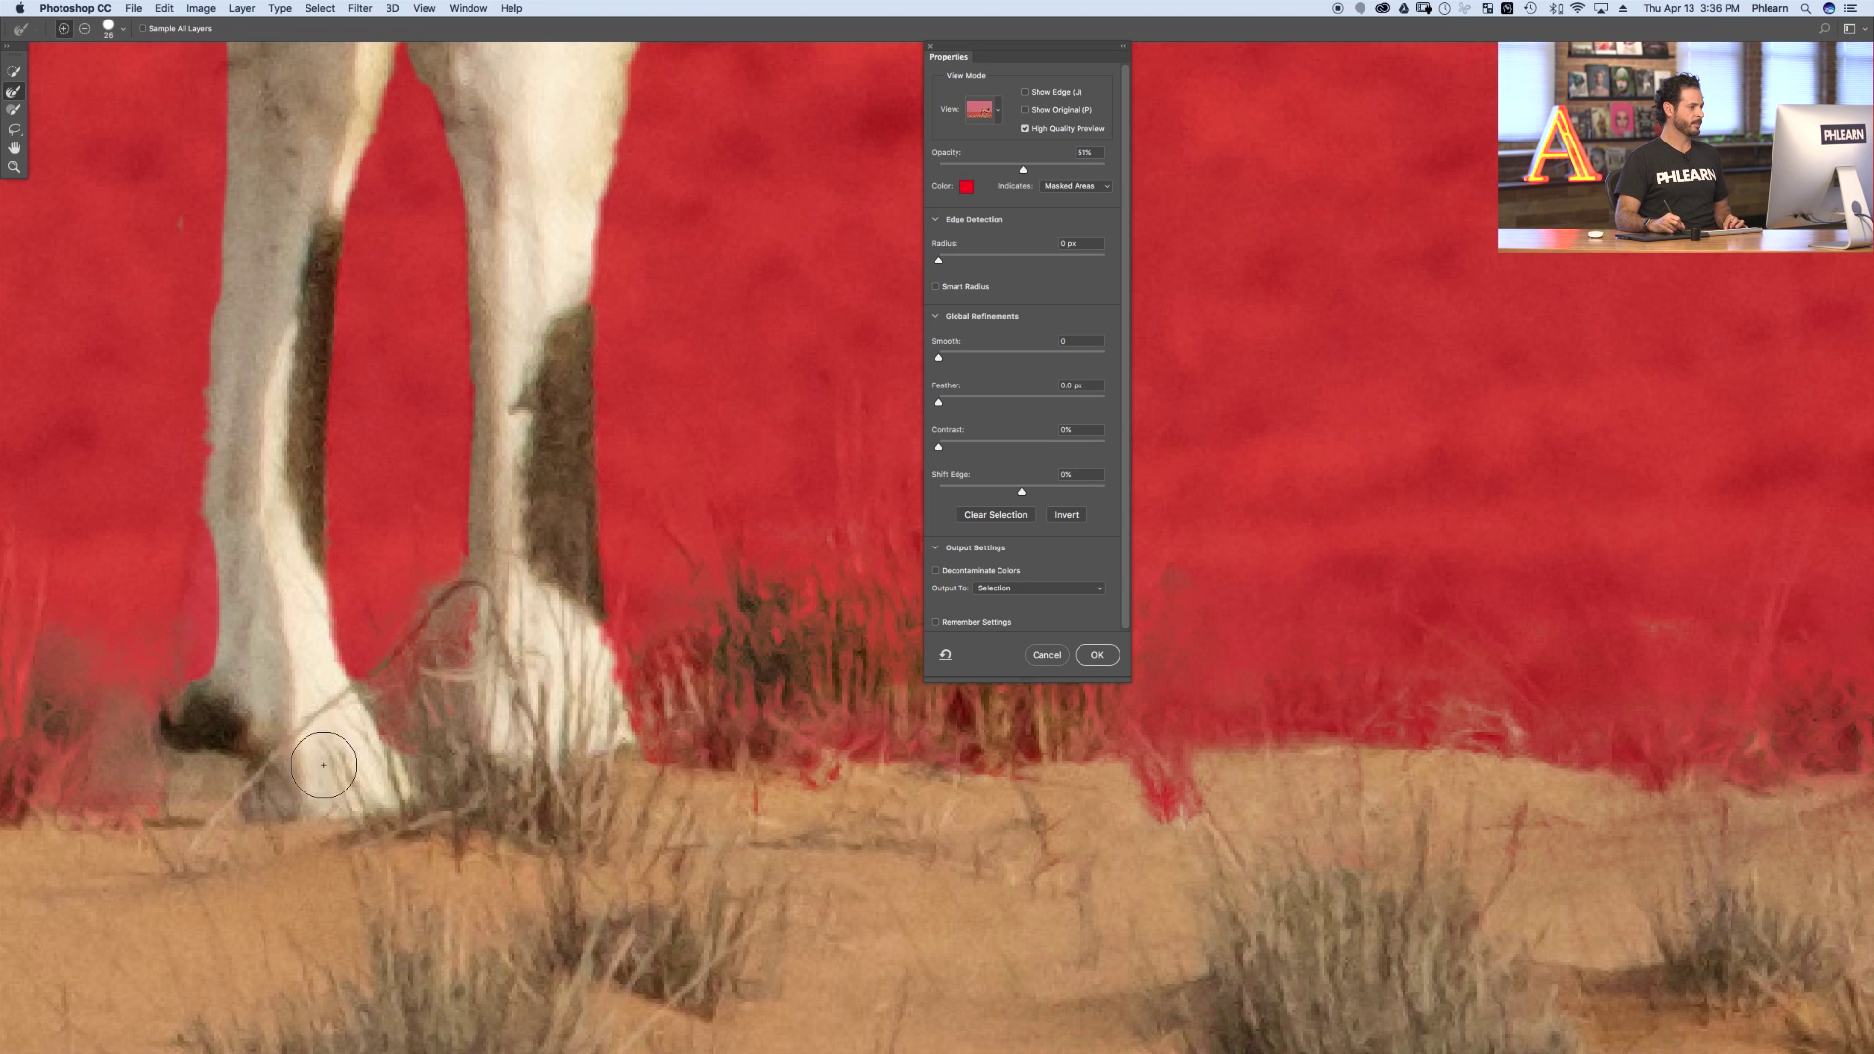
drag(342, 734, 334, 732)
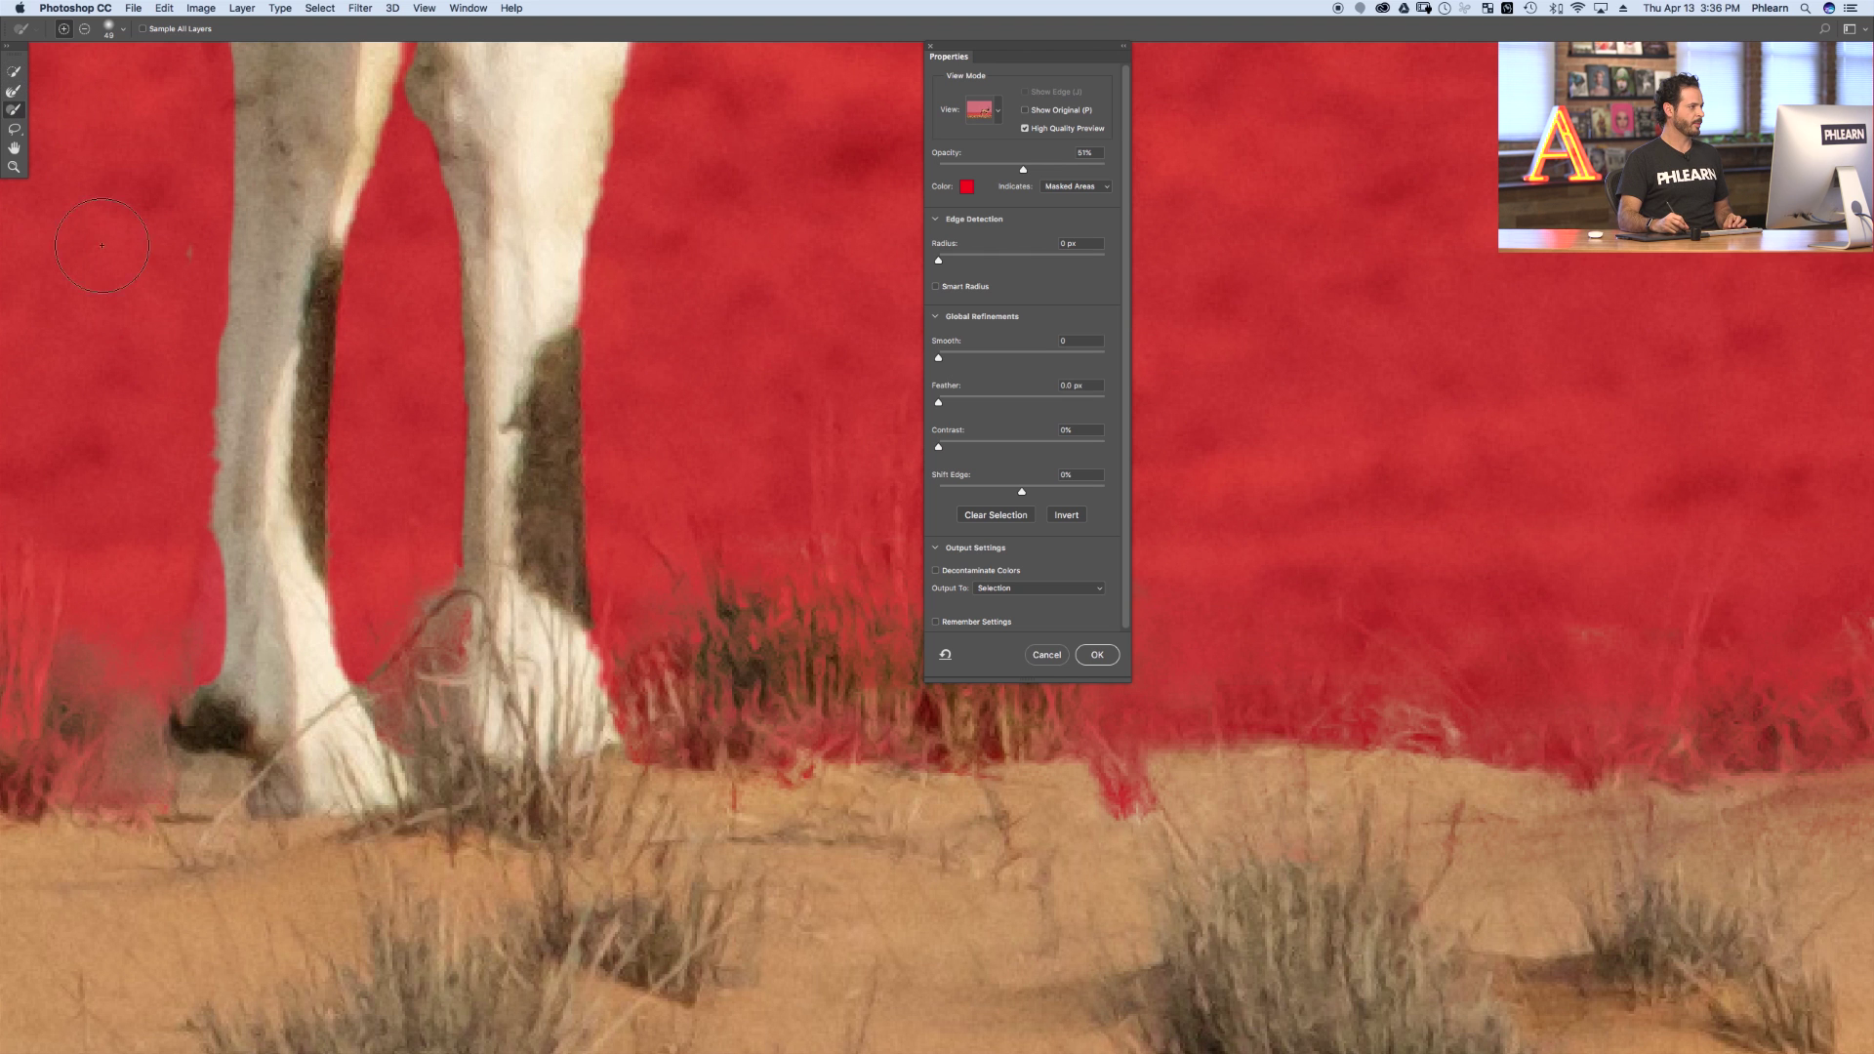
- Paint the lower front leg's left edge back into the selection and accept the refined selection
mouse_move(237, 599)
mouse_down()
mouse_move(207, 599)
mouse_move(239, 534)
mouse_up()
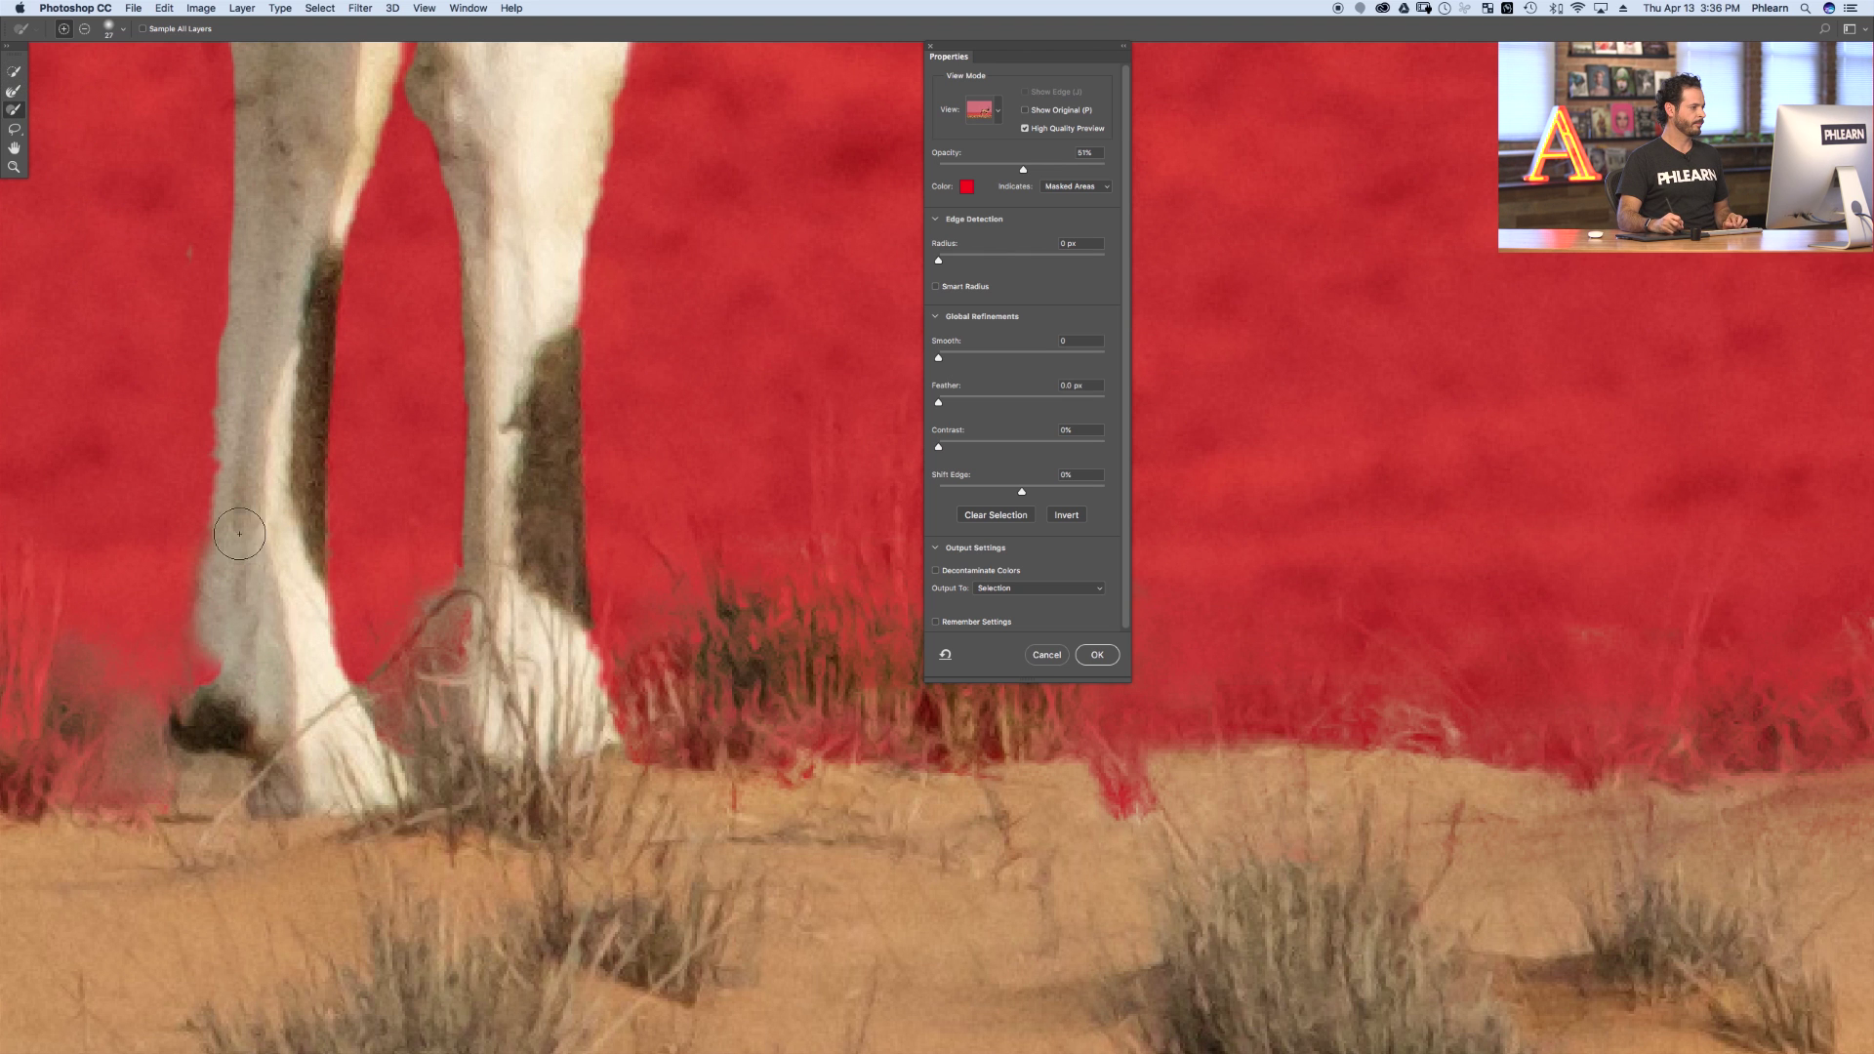
key(super+space)
drag(226, 664, 126, 664)
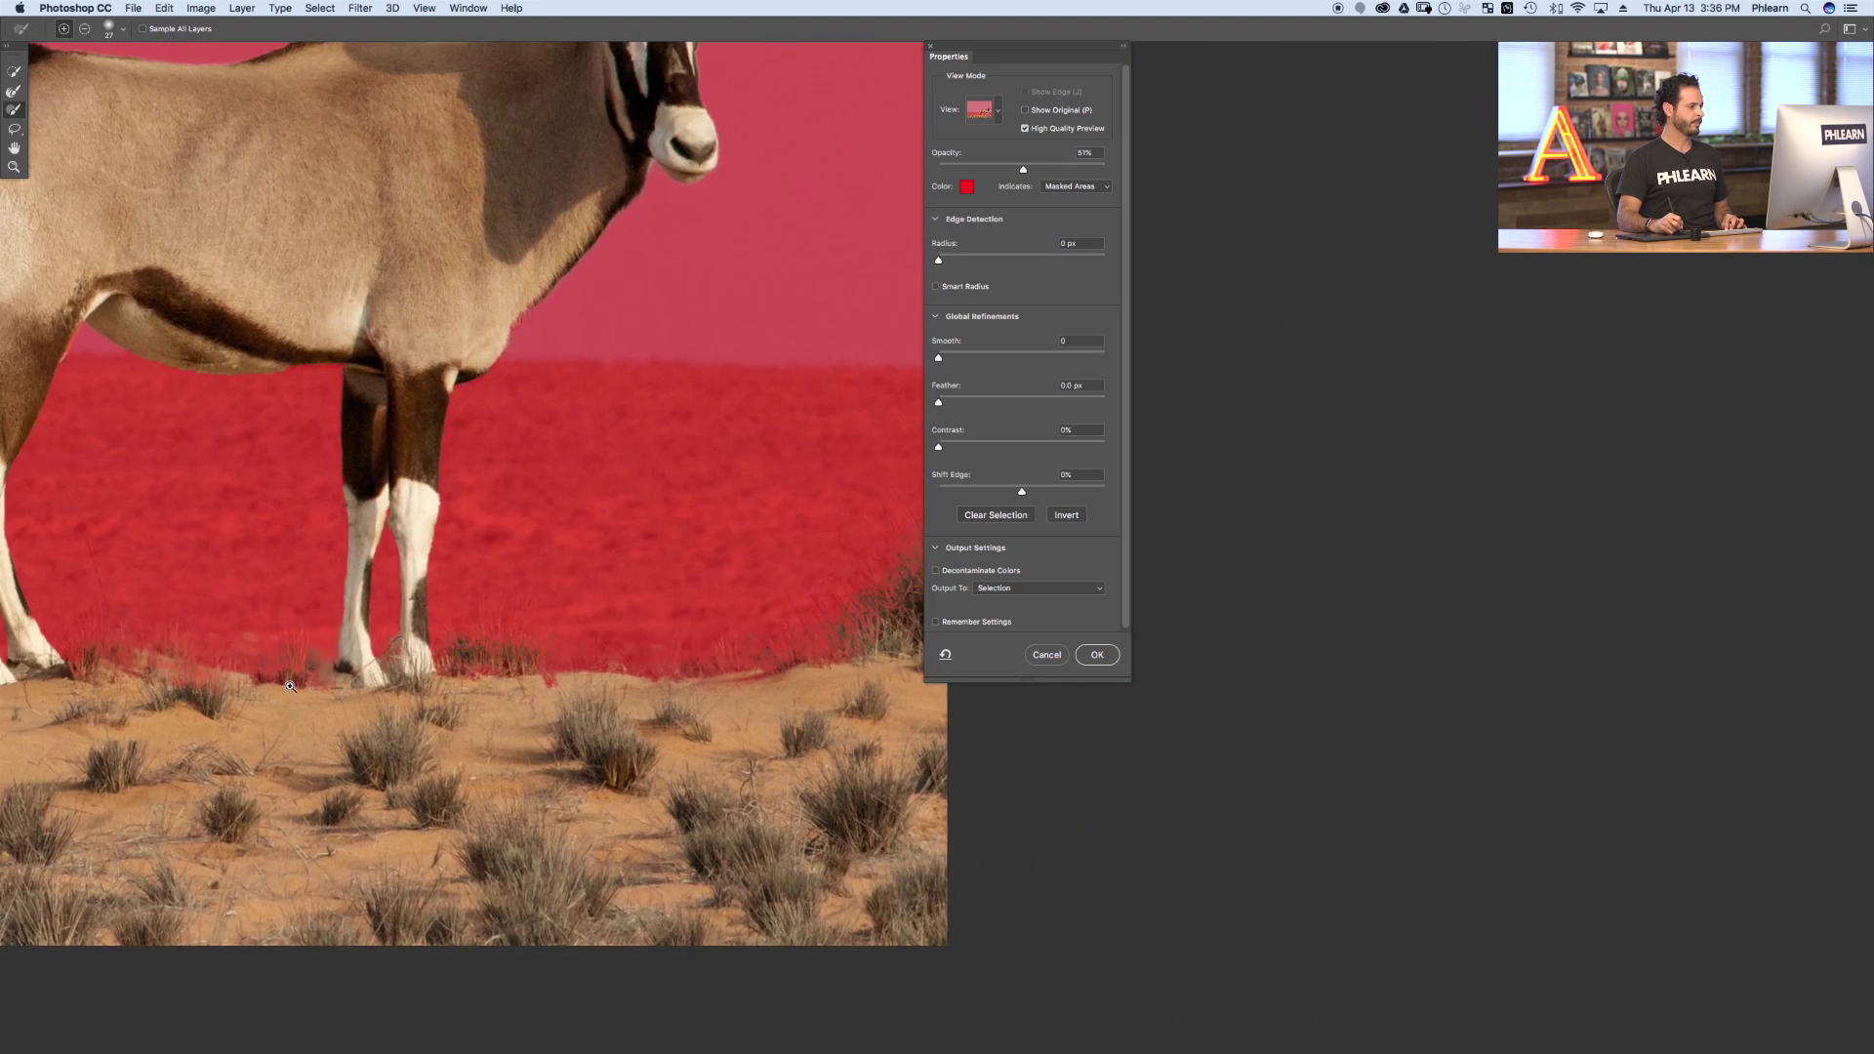
drag(317, 674, 527, 773)
scroll(526, 773, down, 4)
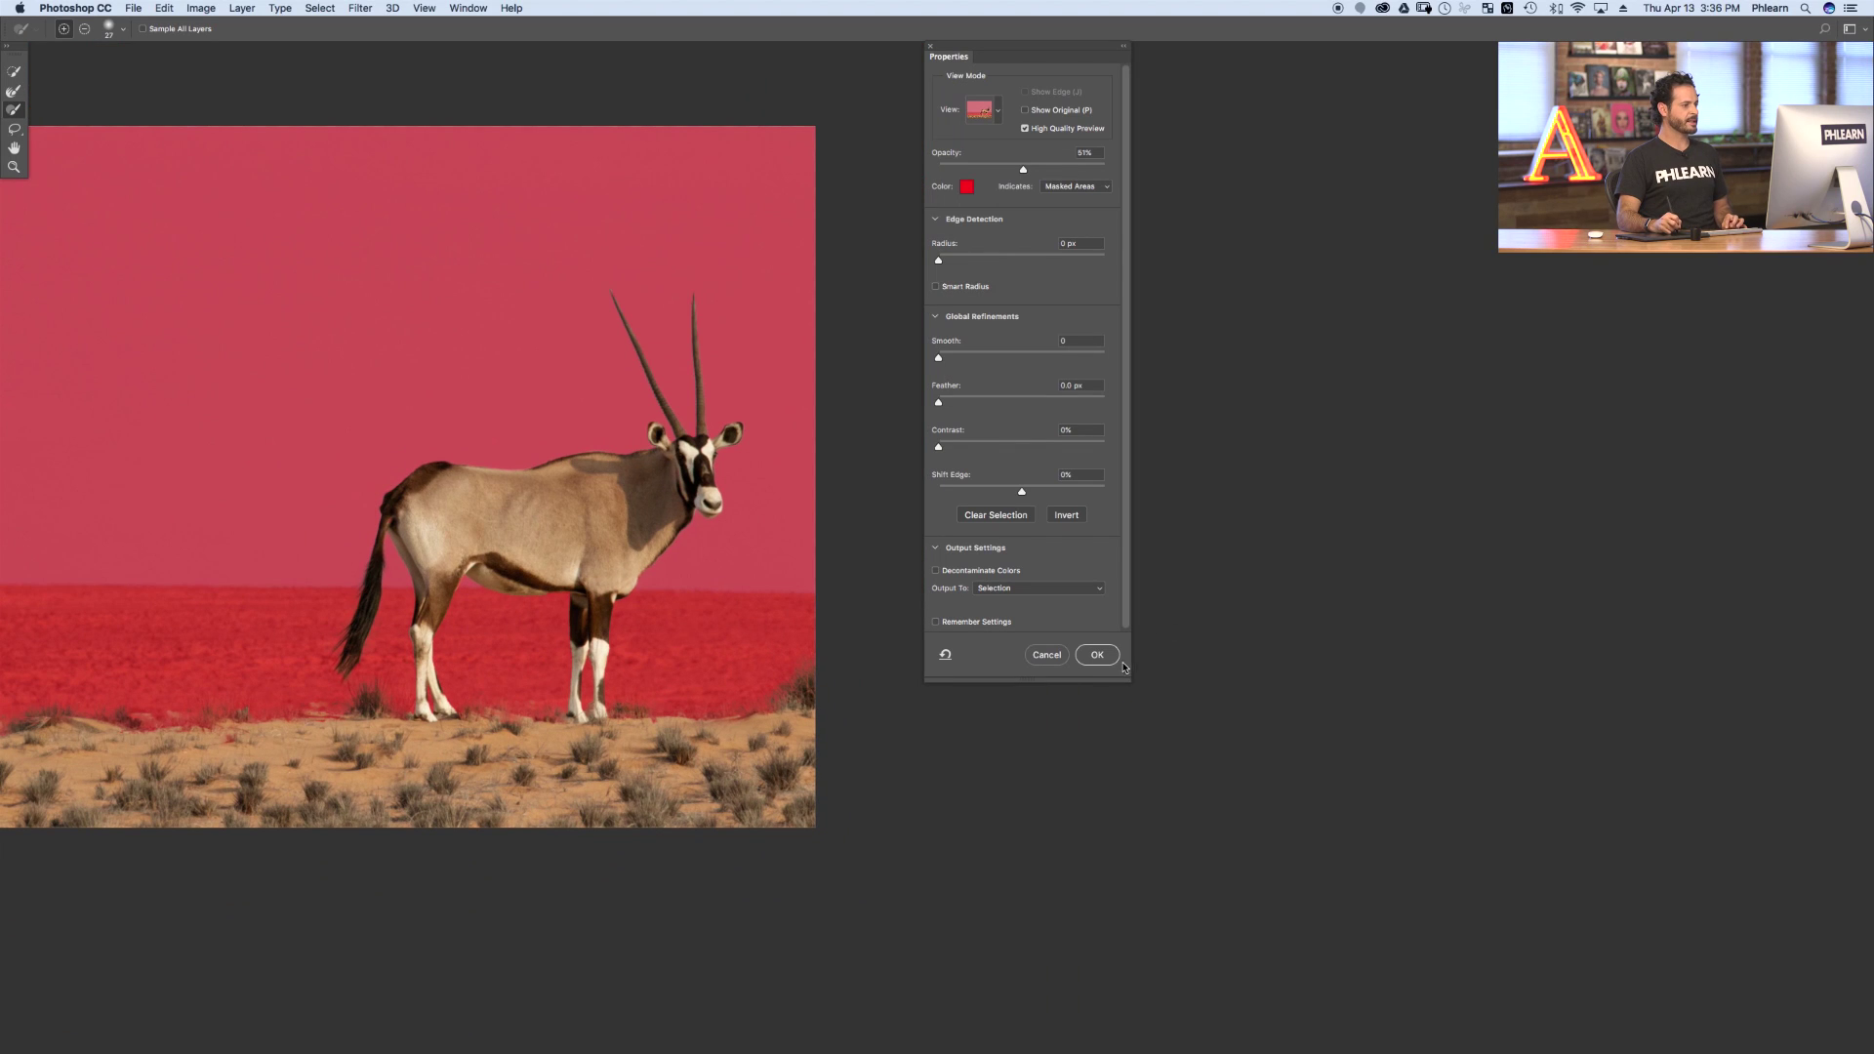
drag(562, 559, 658, 562)
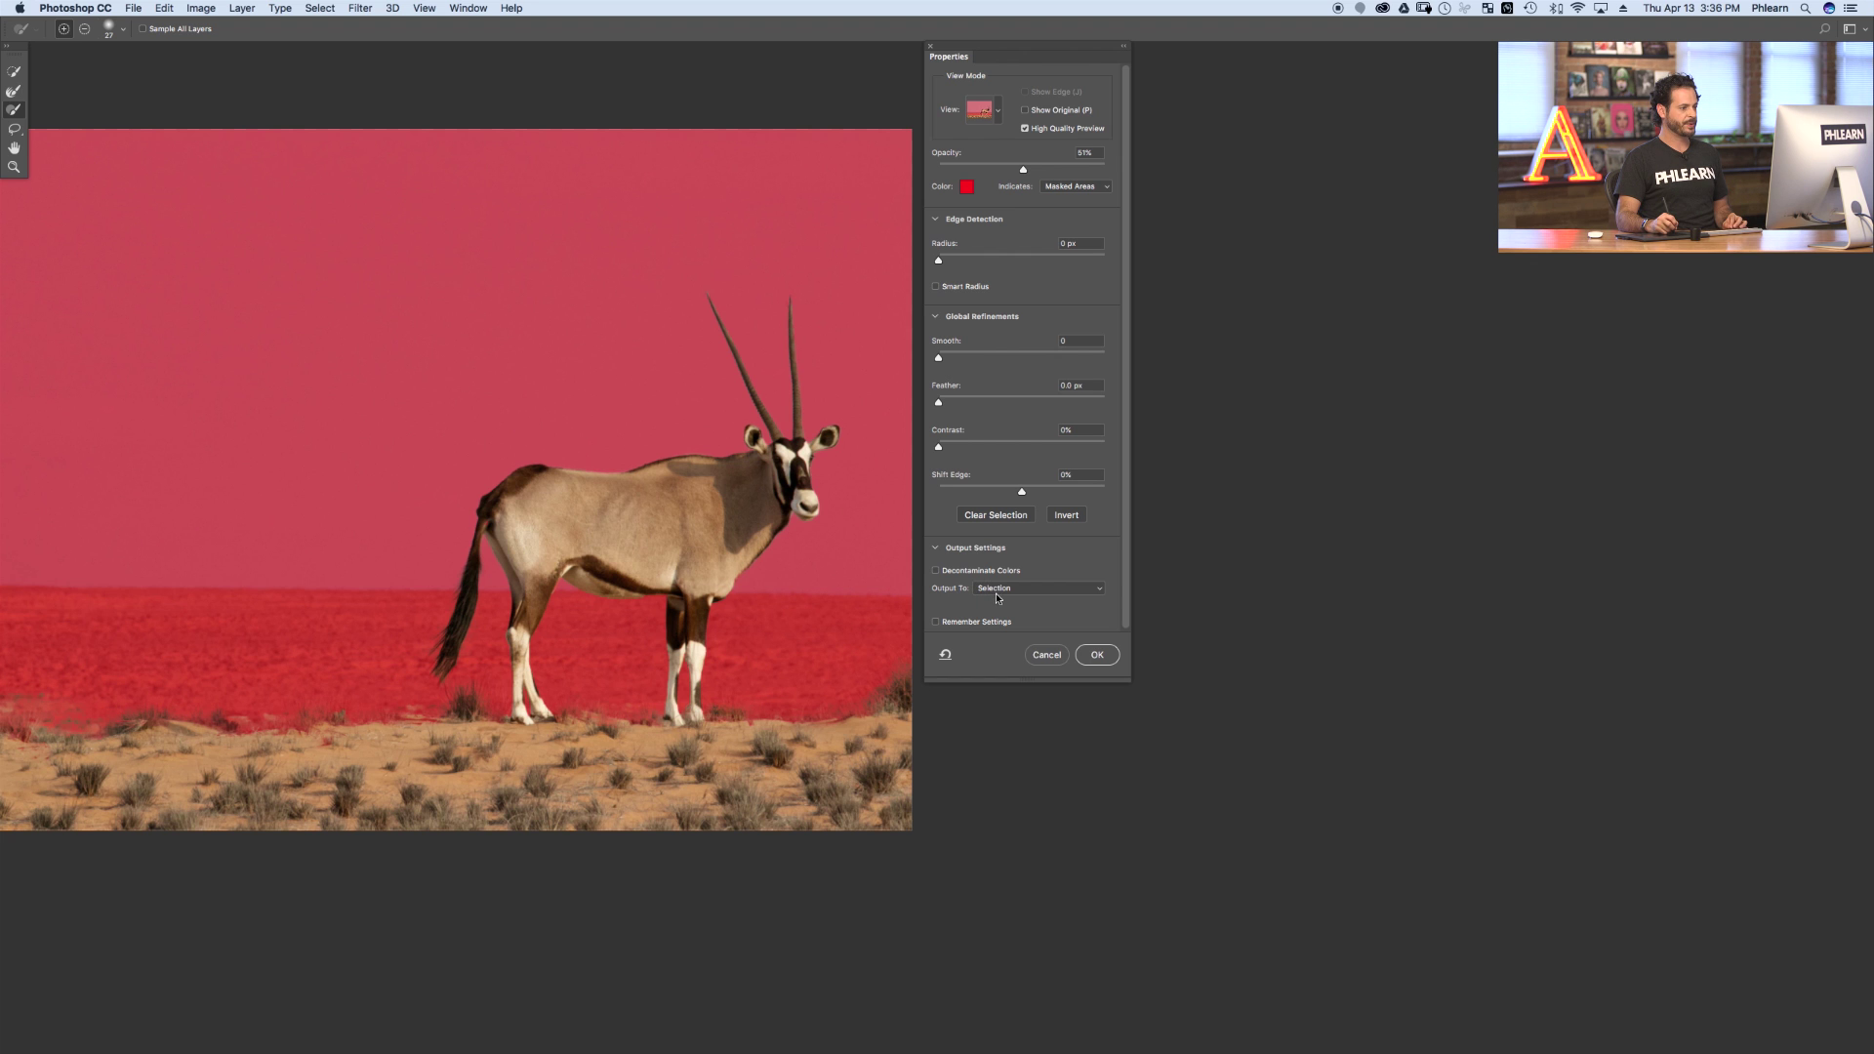
click(1097, 655)
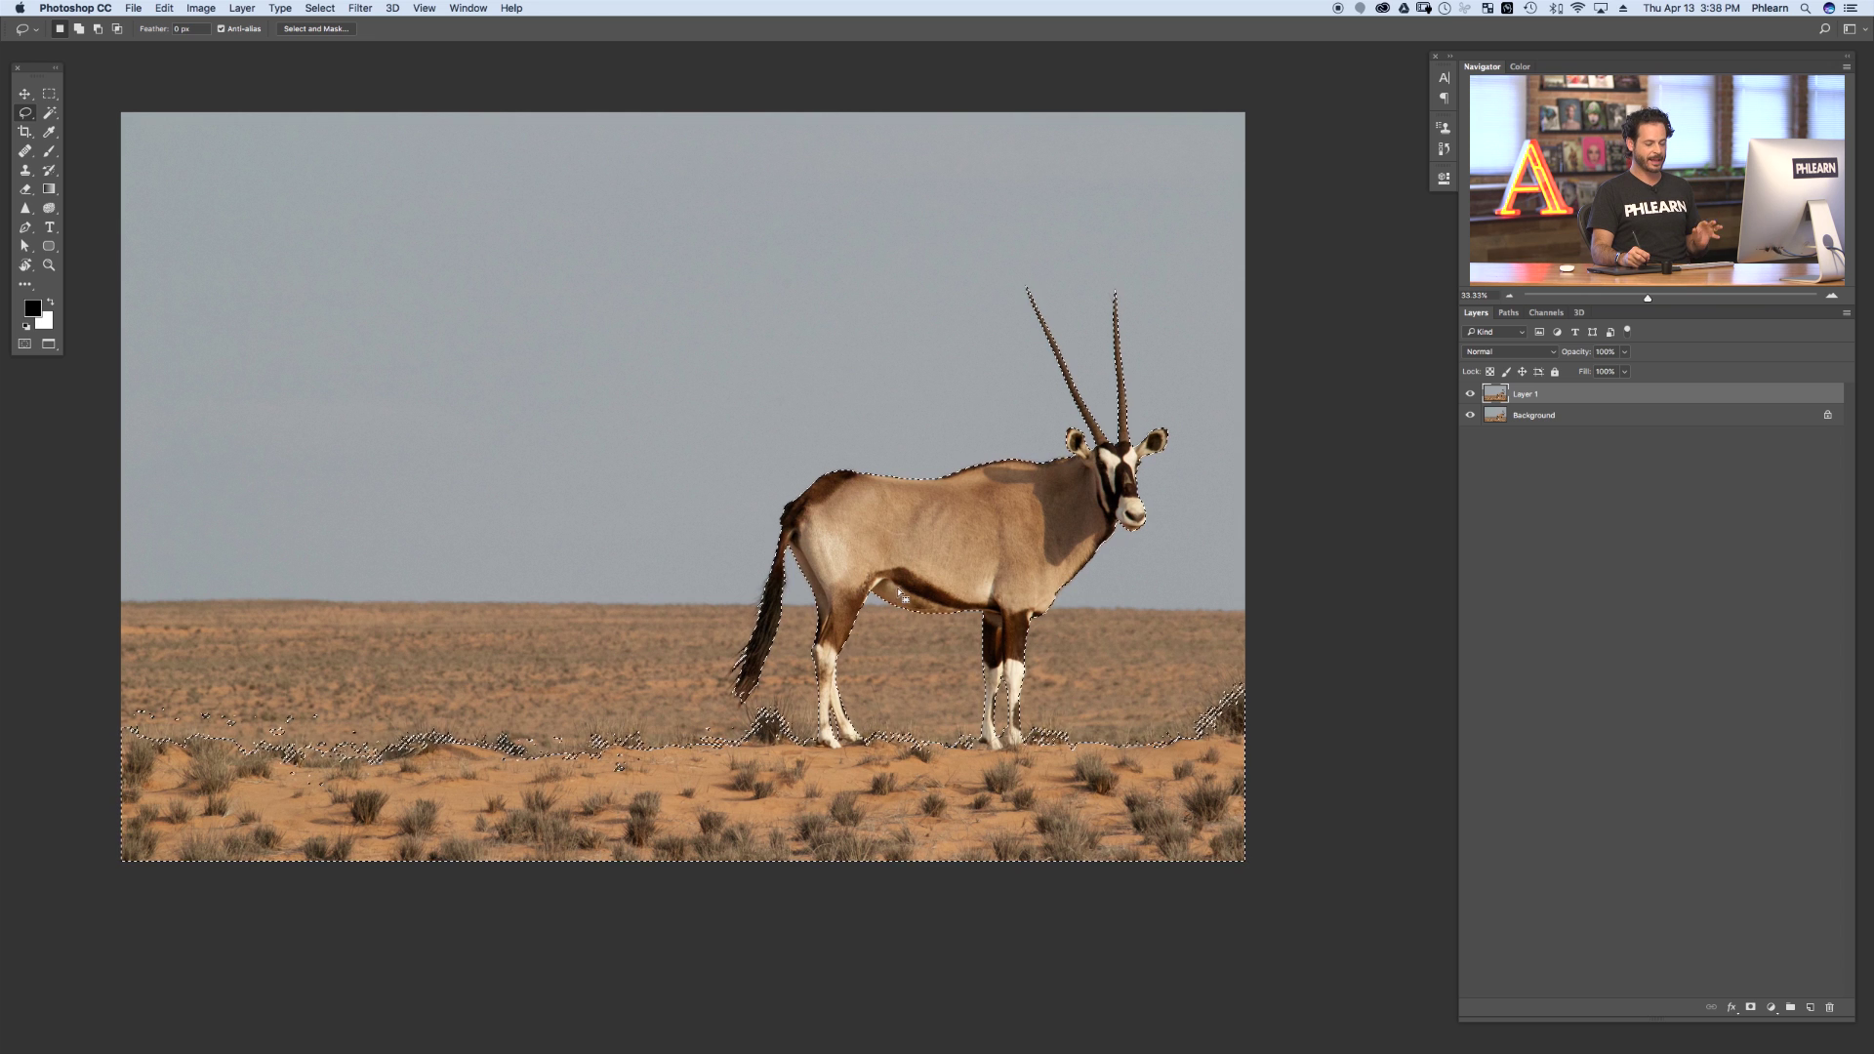
- Save the selection as a new channel named Subject and deselect it
click(319, 8)
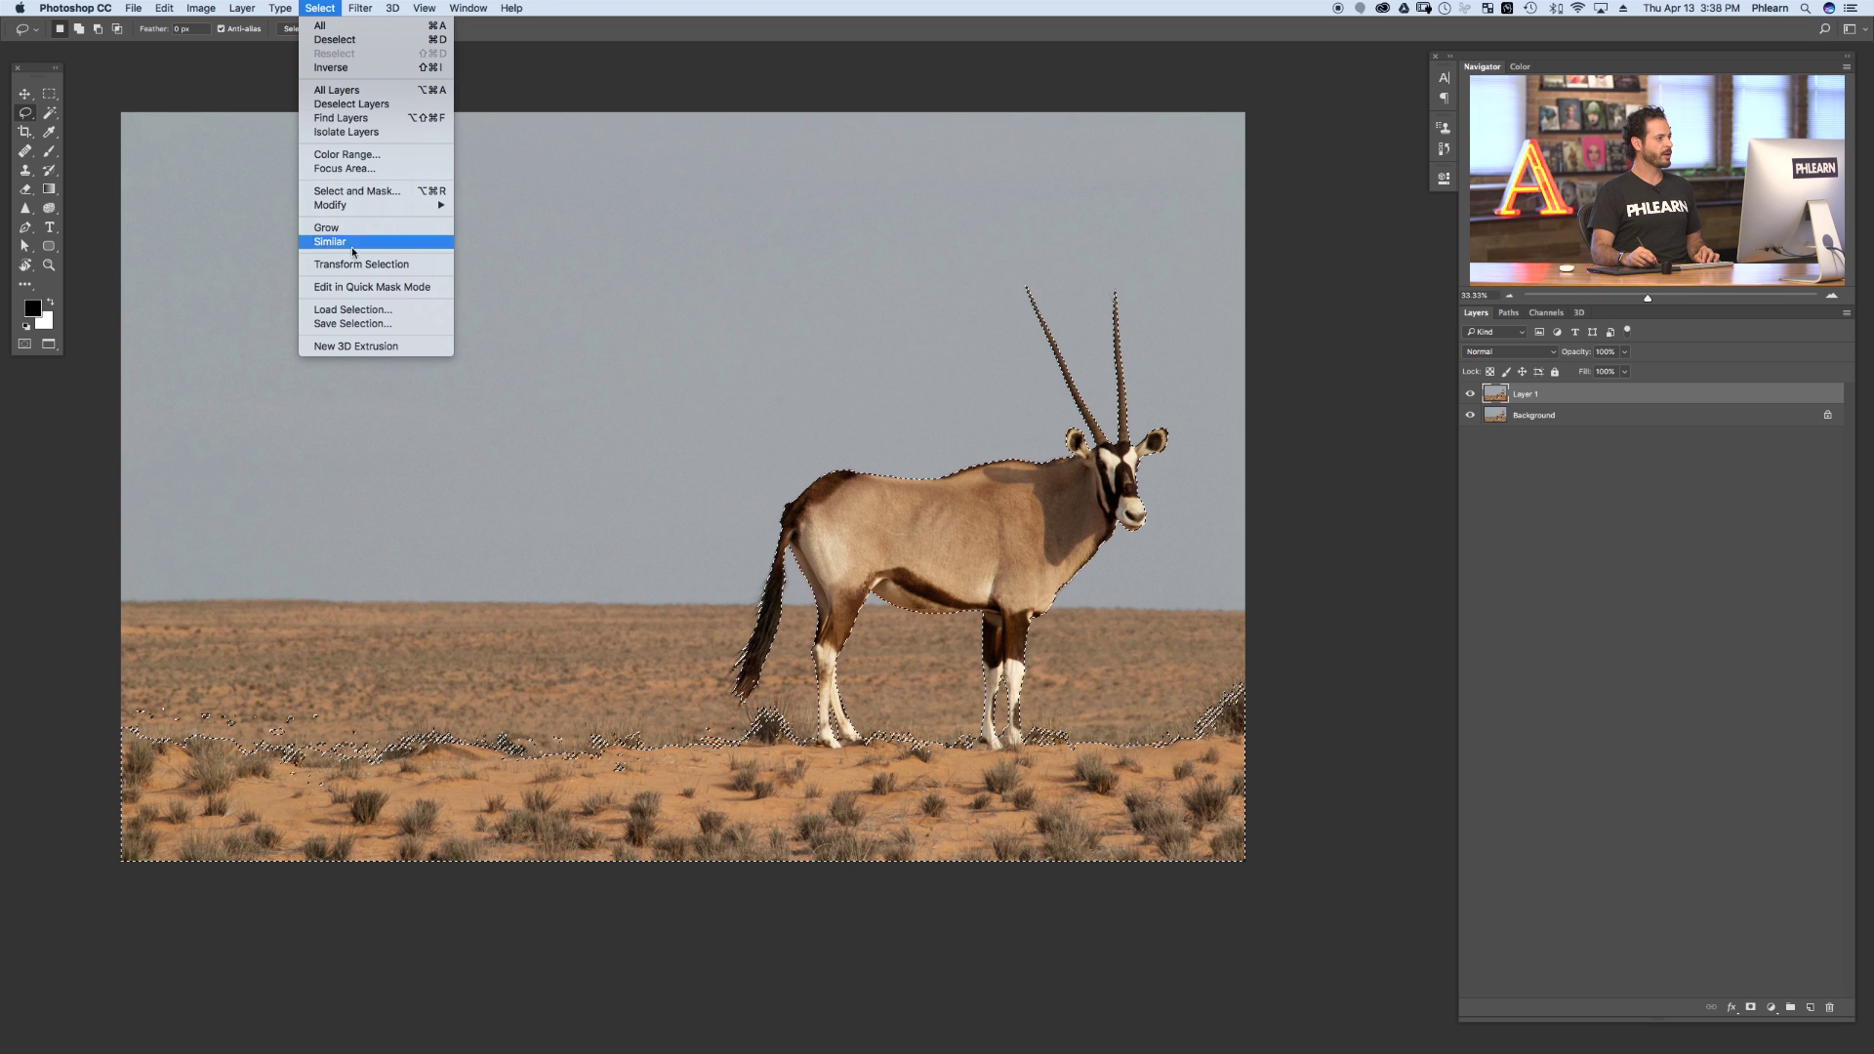
click(372, 324)
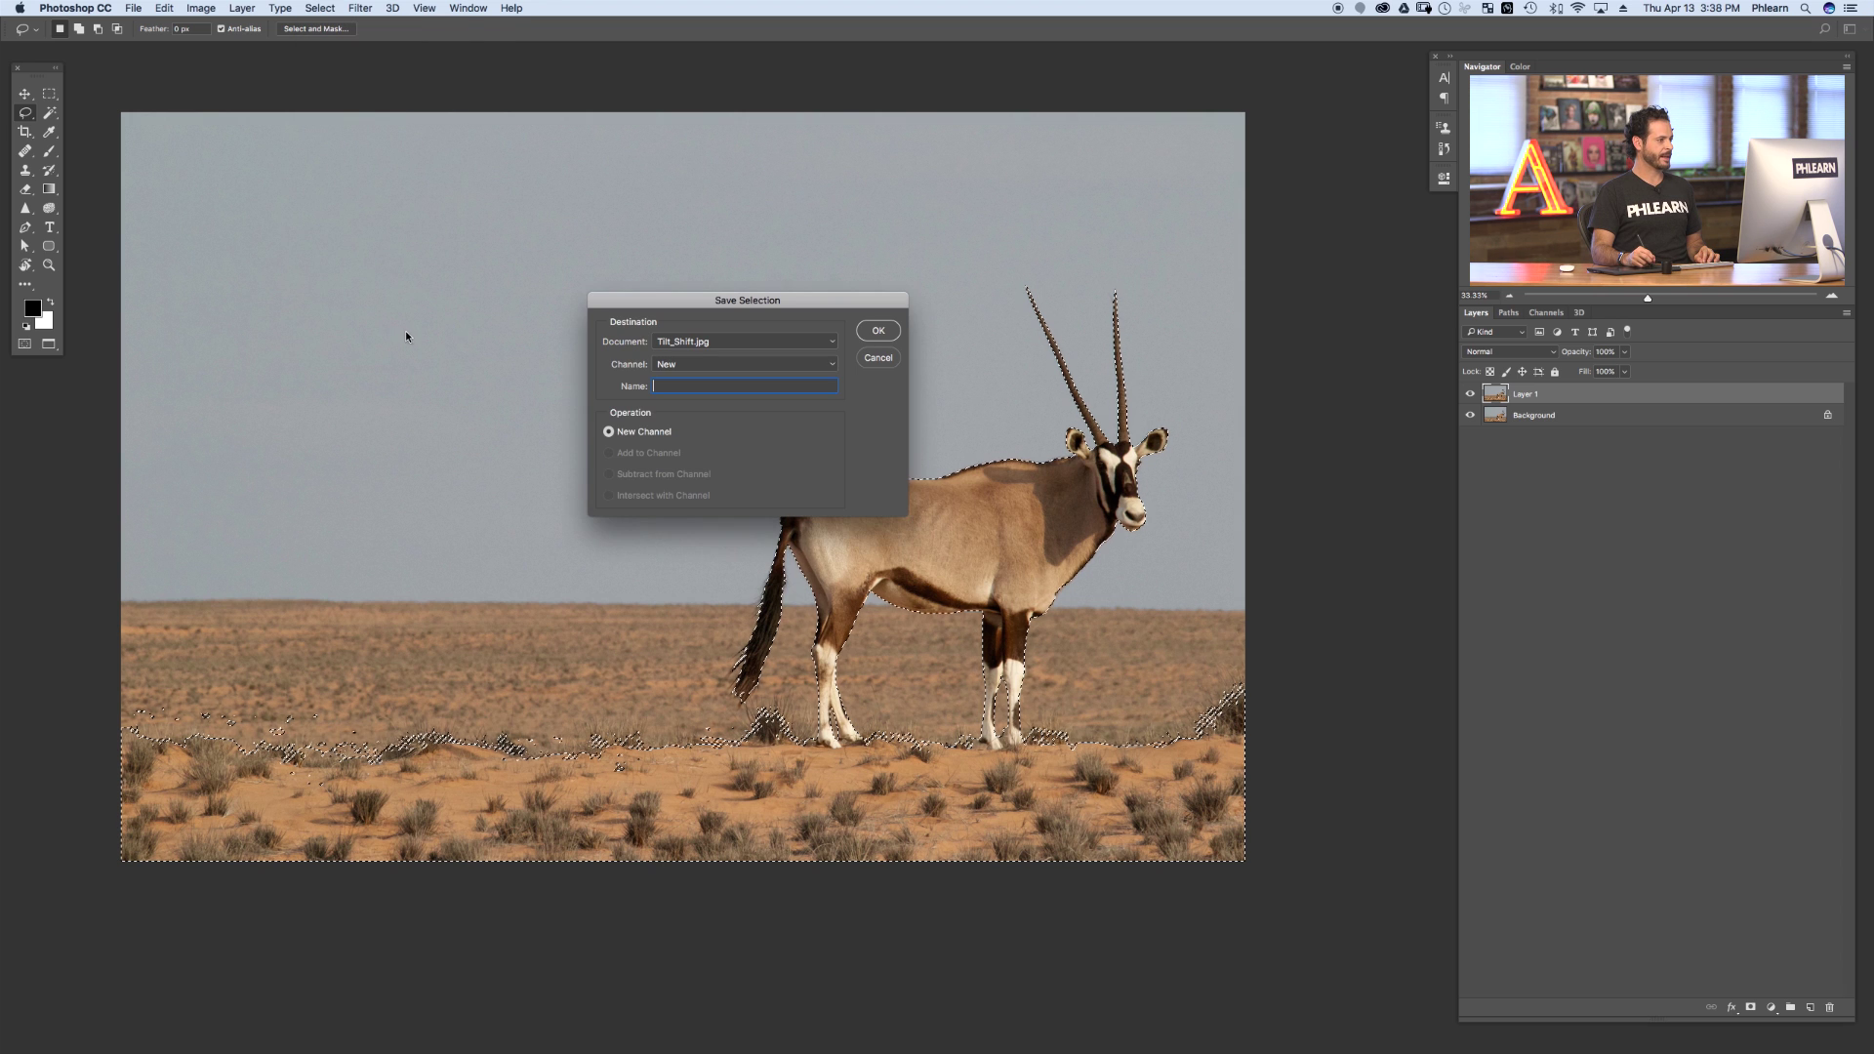
text(Subject)
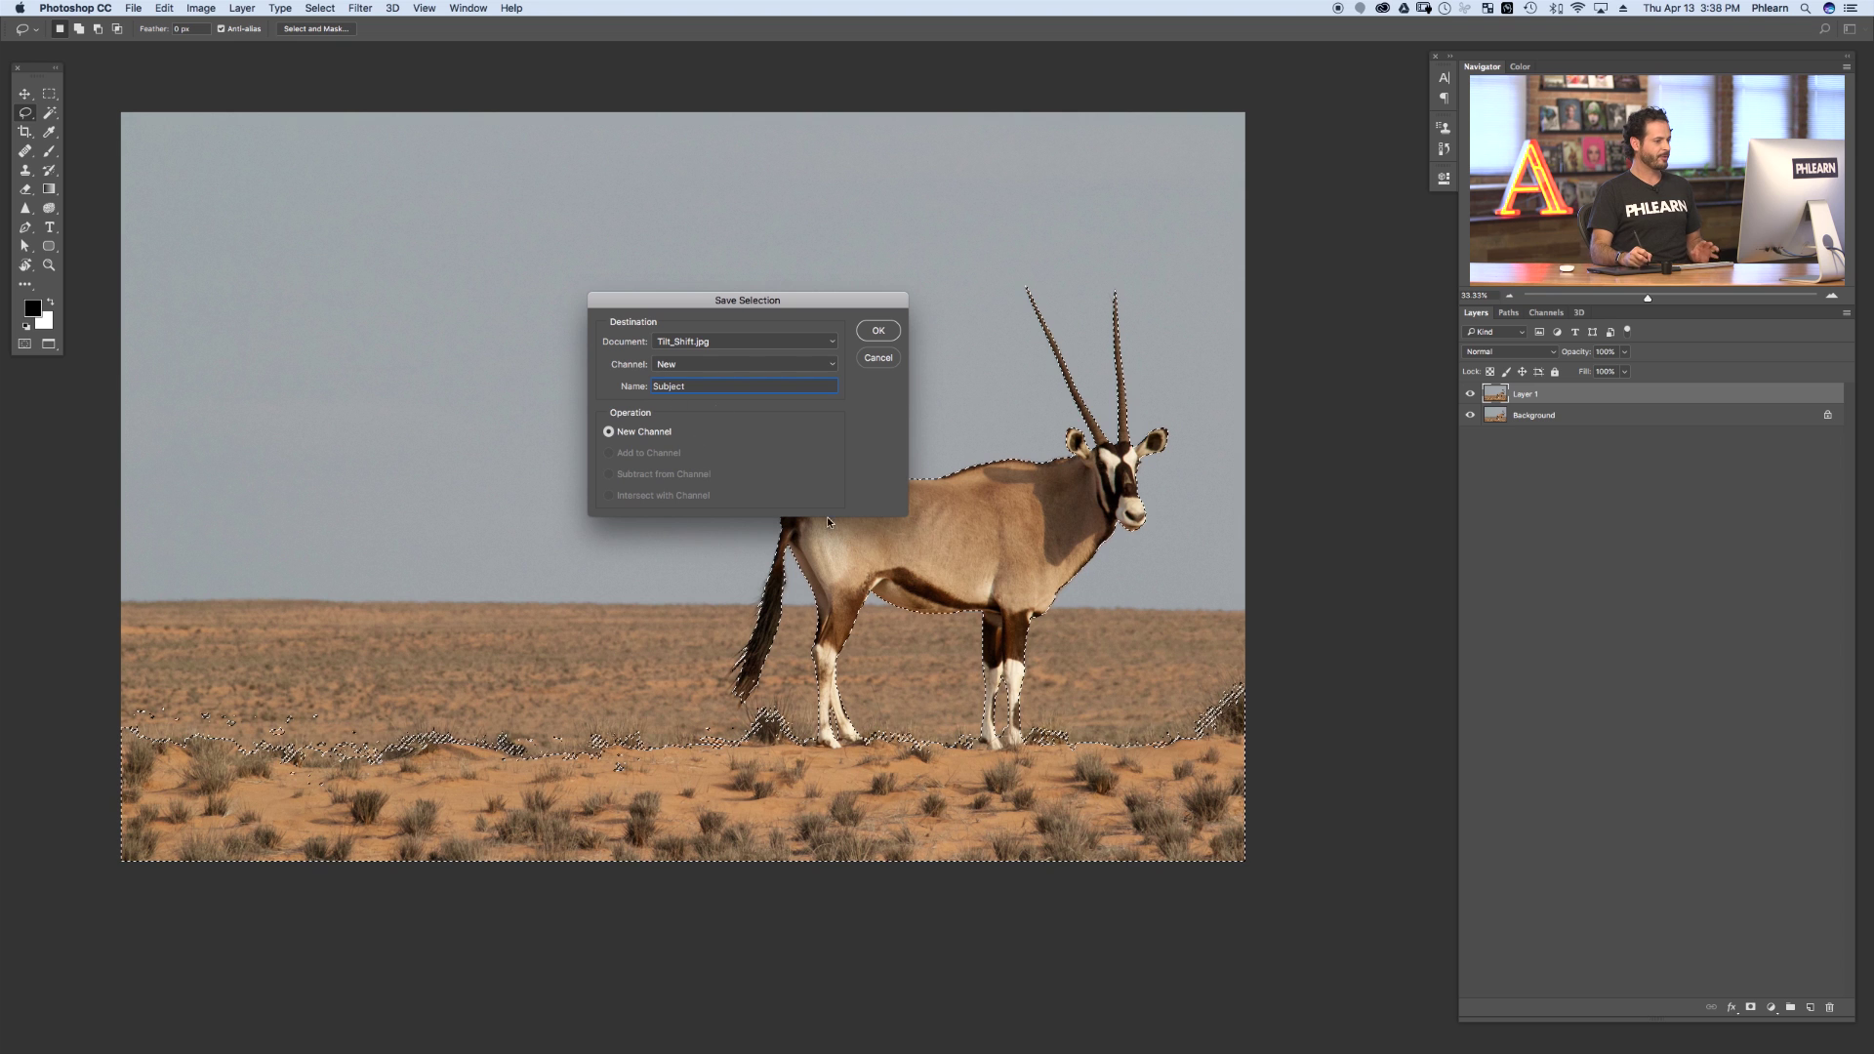
click(877, 330)
key(super+d)
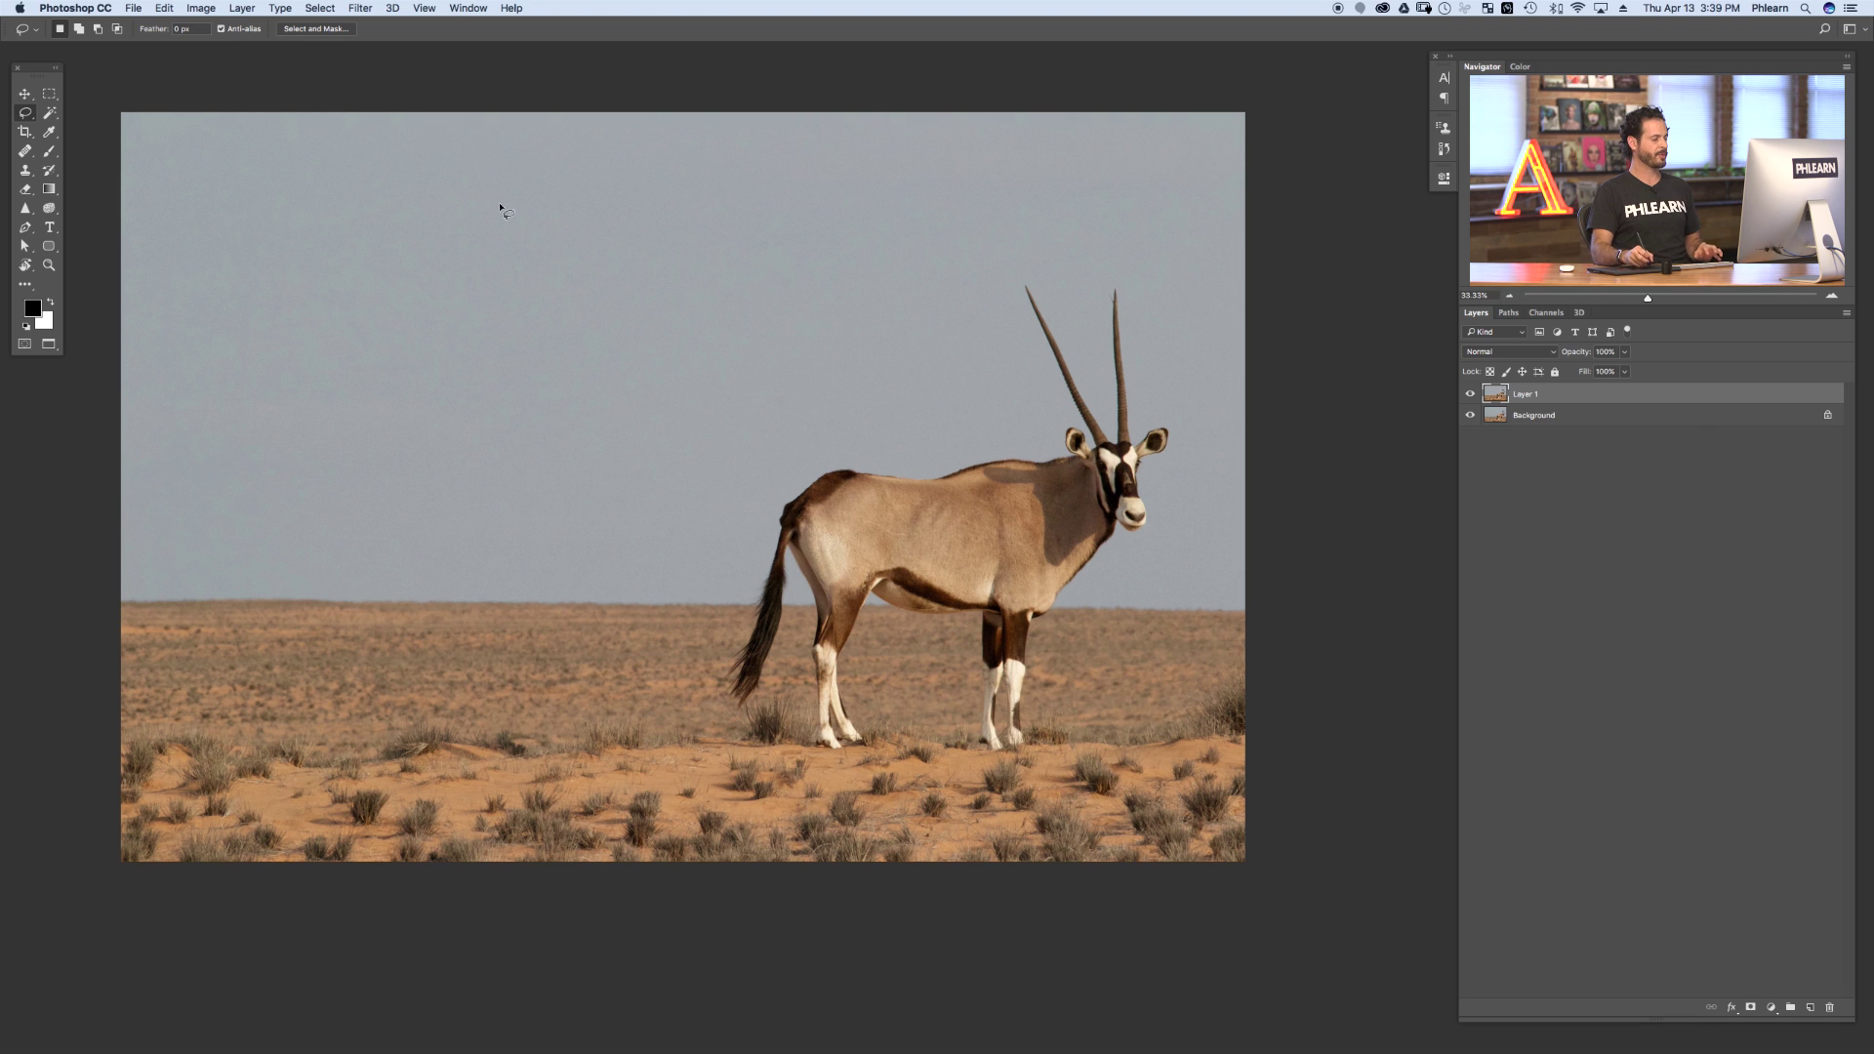
- Load the saved Subject channel as a new selection
click(331, 12)
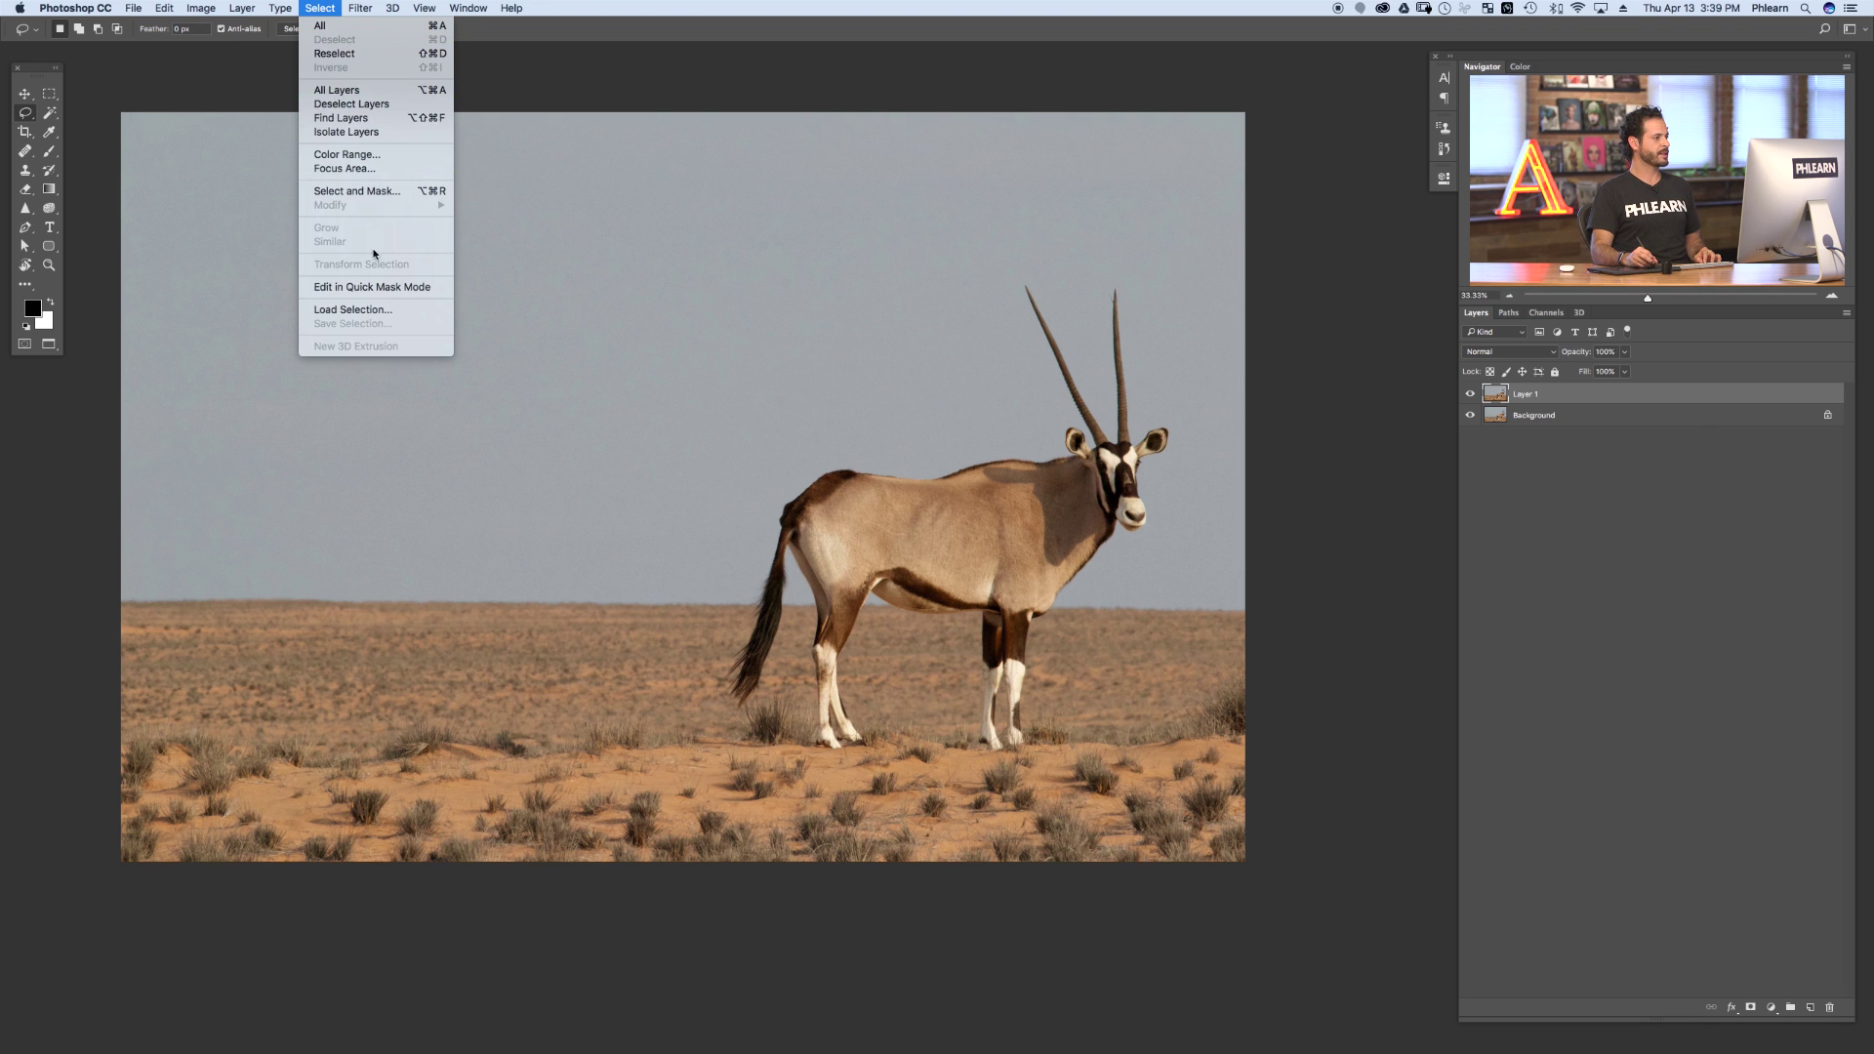
click(351, 309)
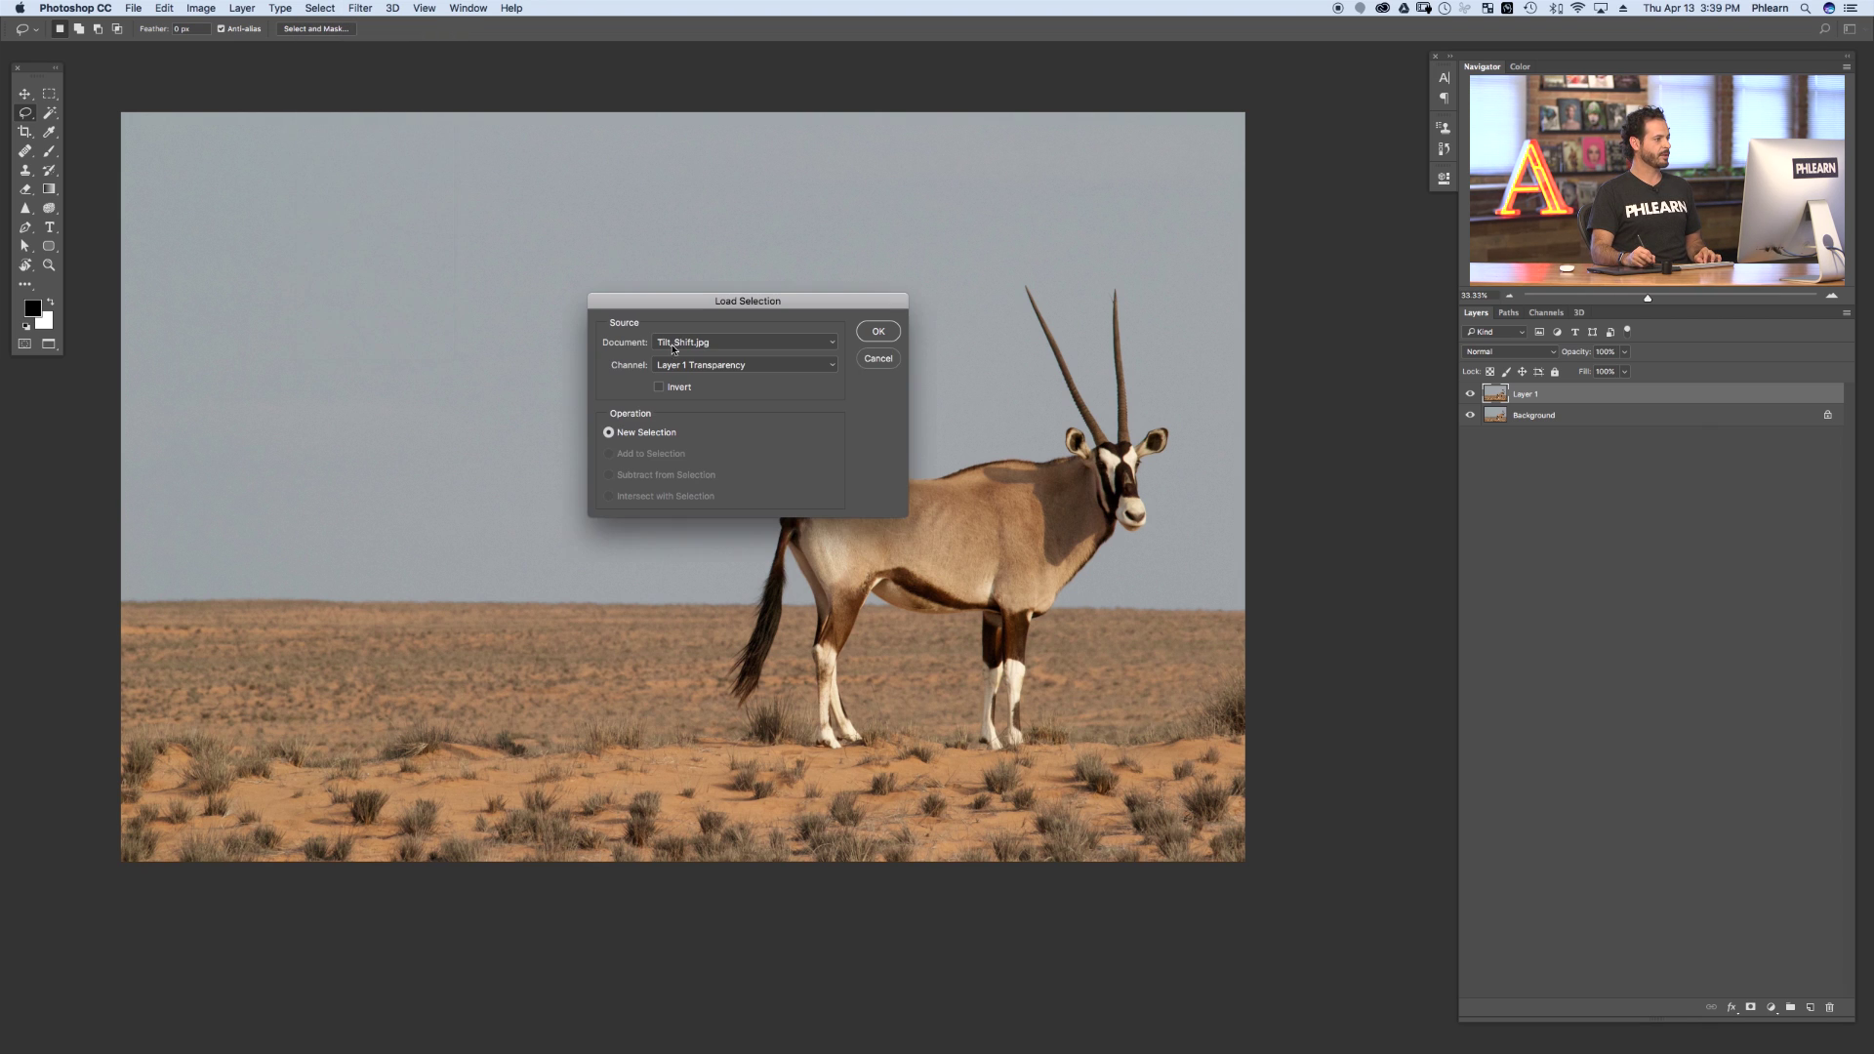
click(749, 368)
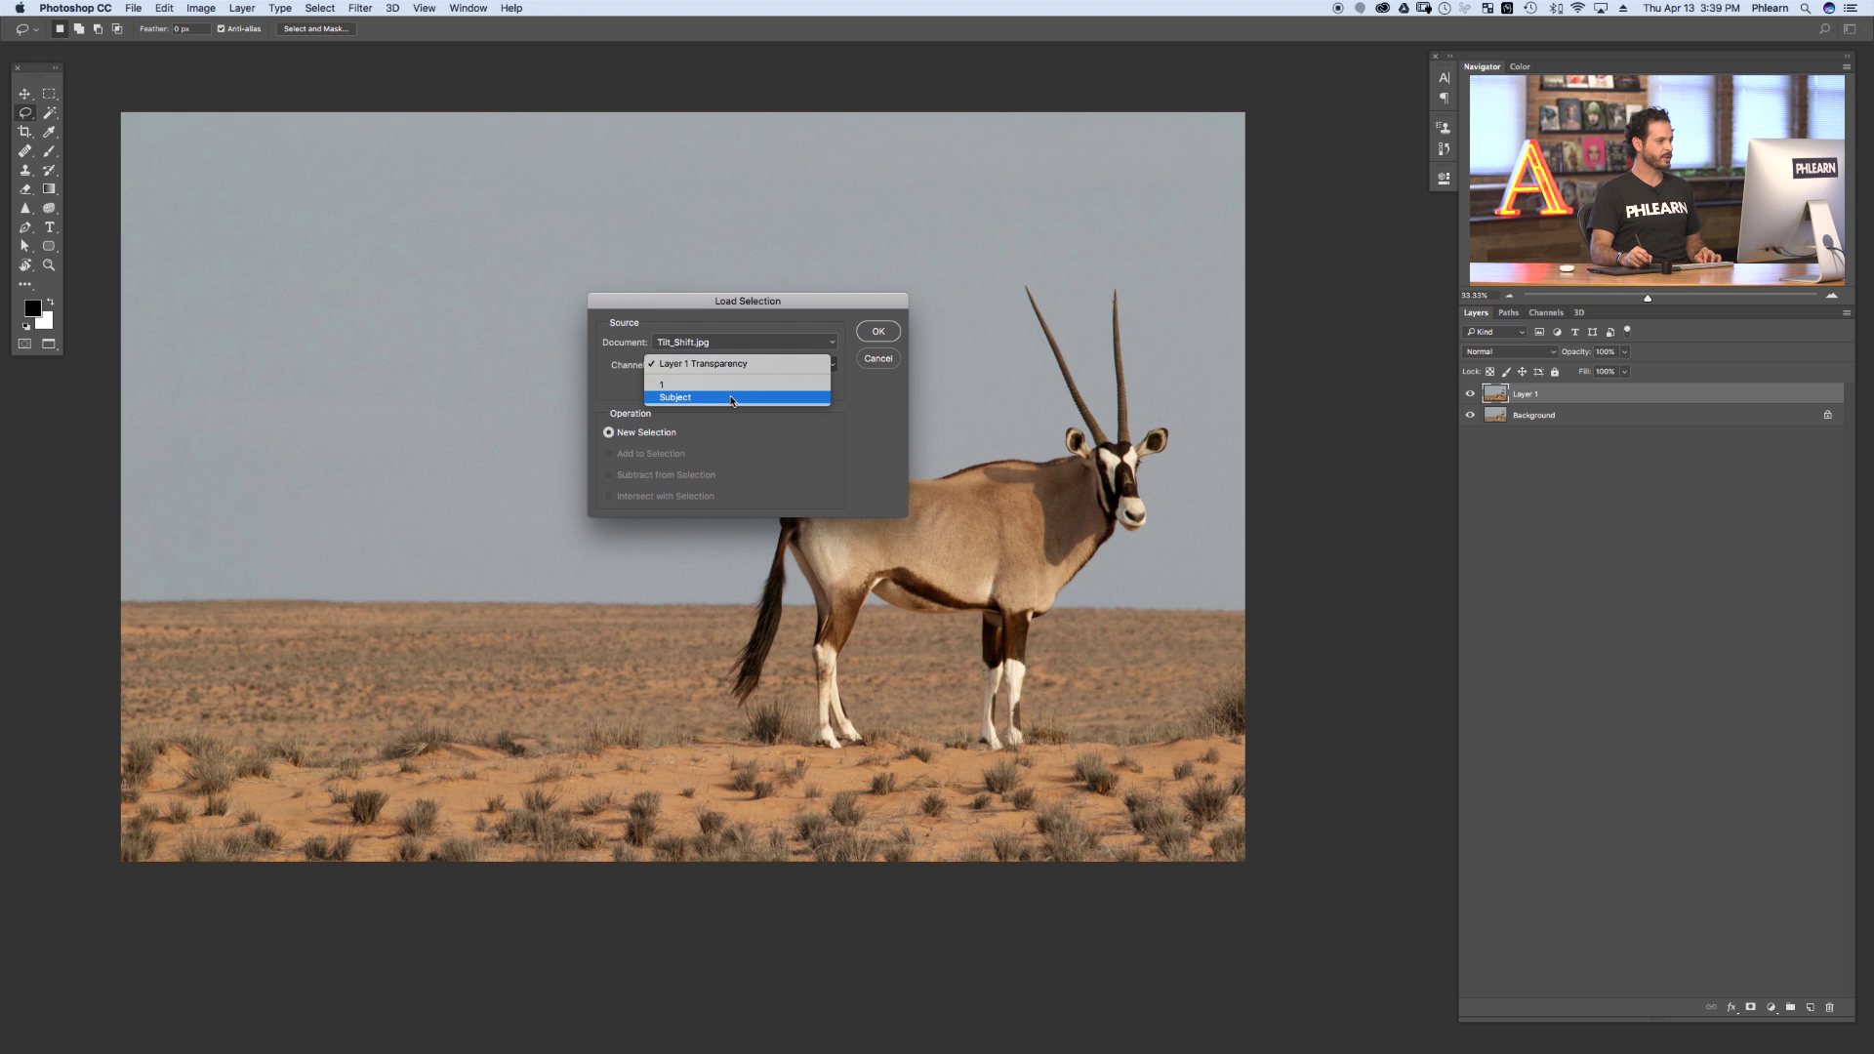
click(732, 397)
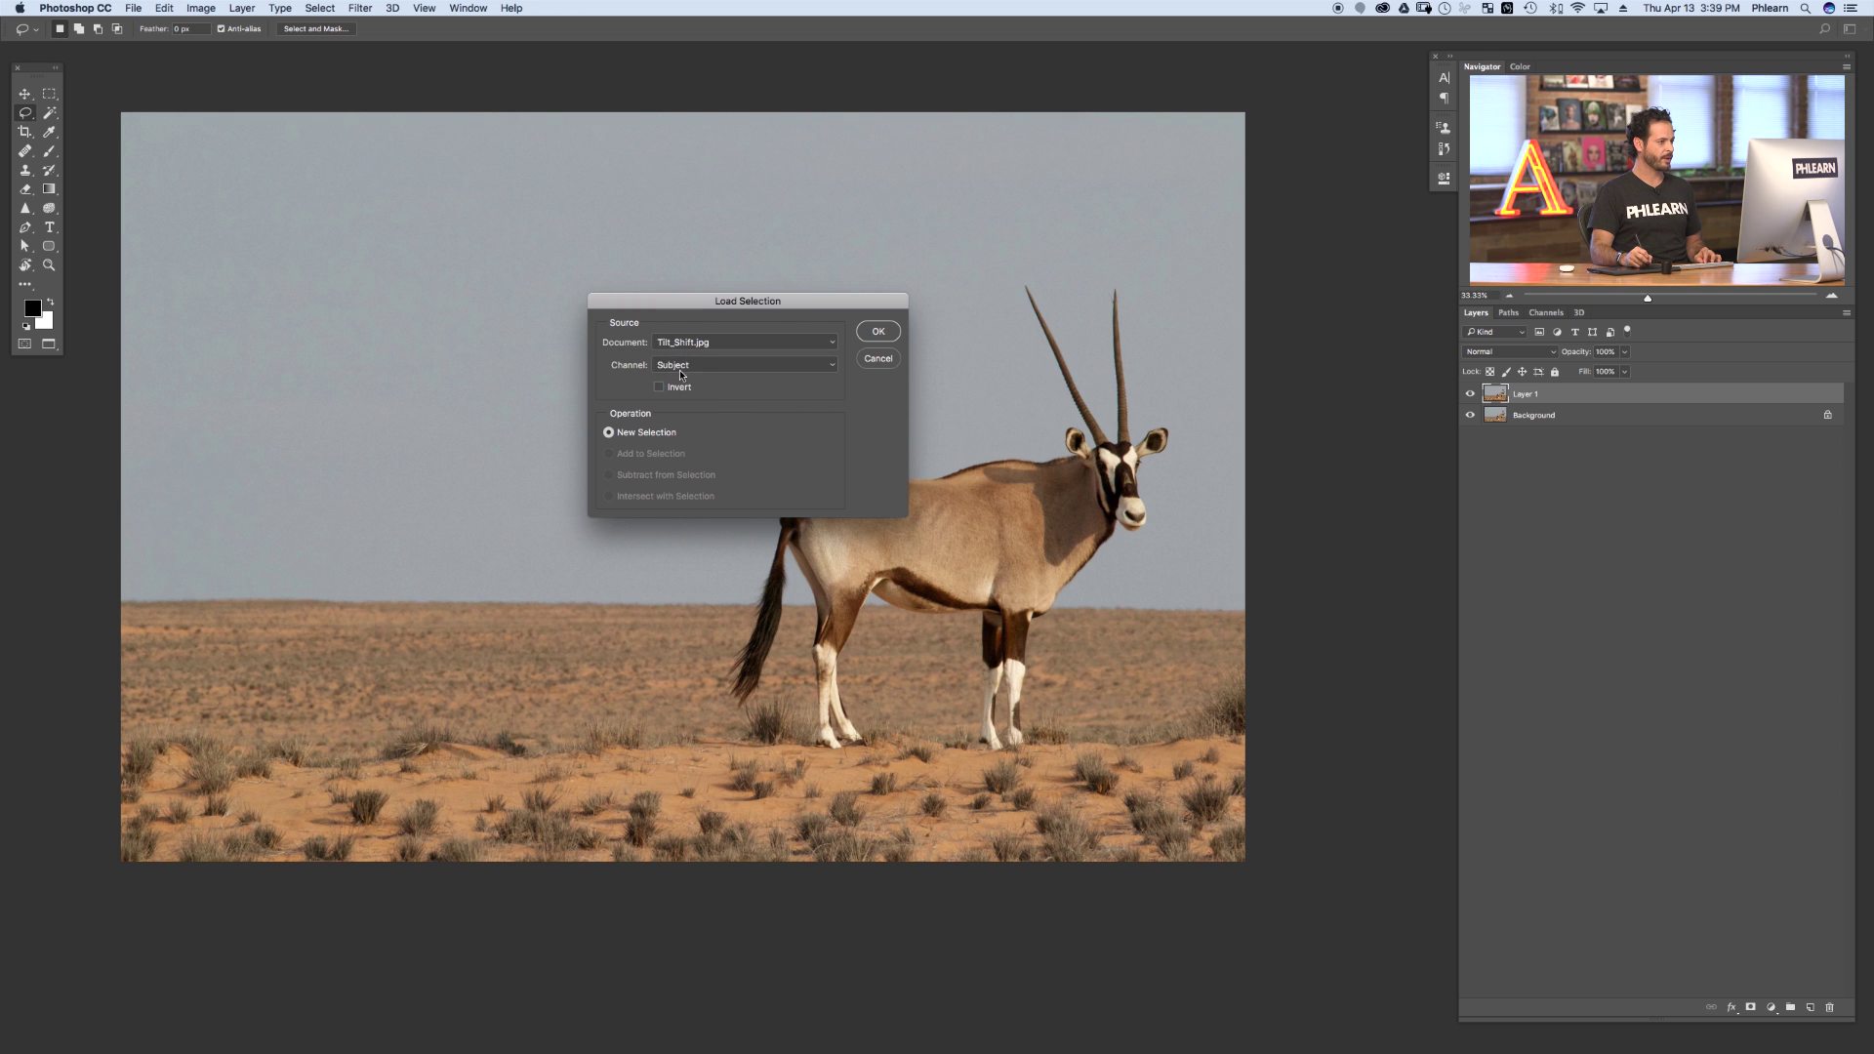
click(878, 336)
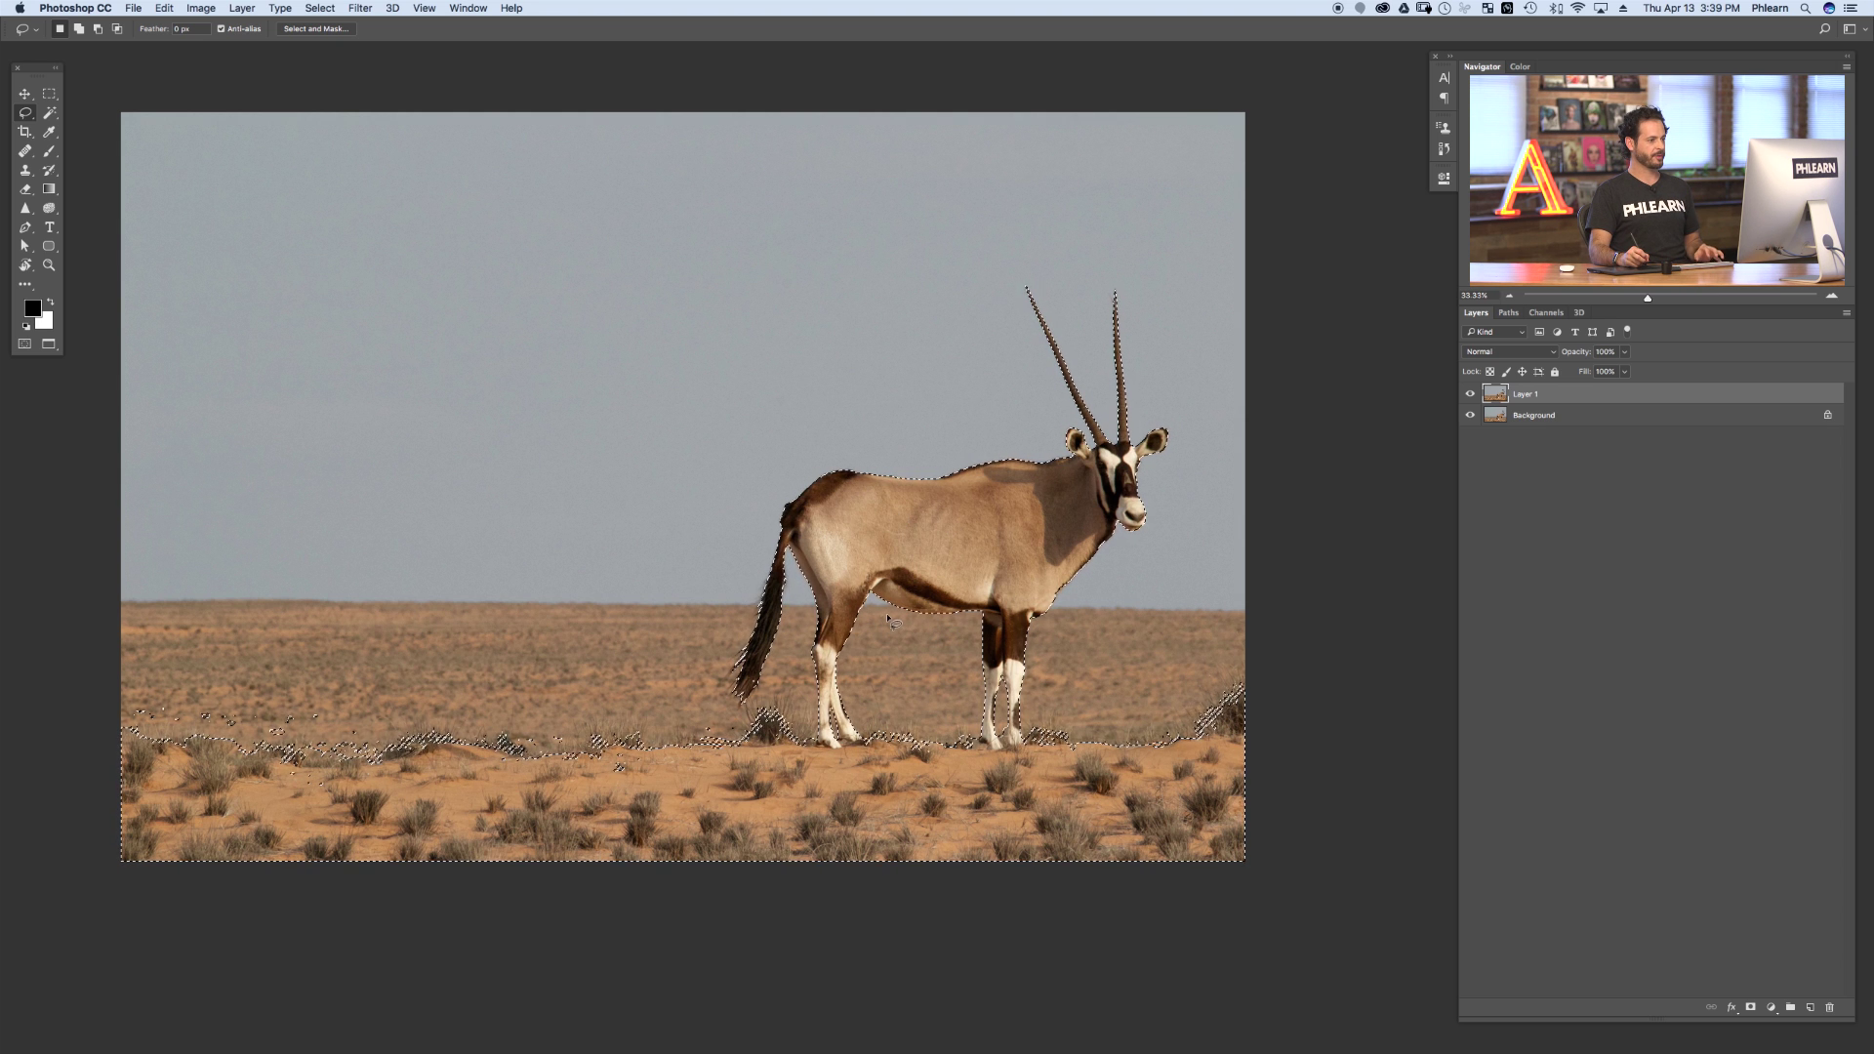
click(360, 8)
mouse_move(382, 185)
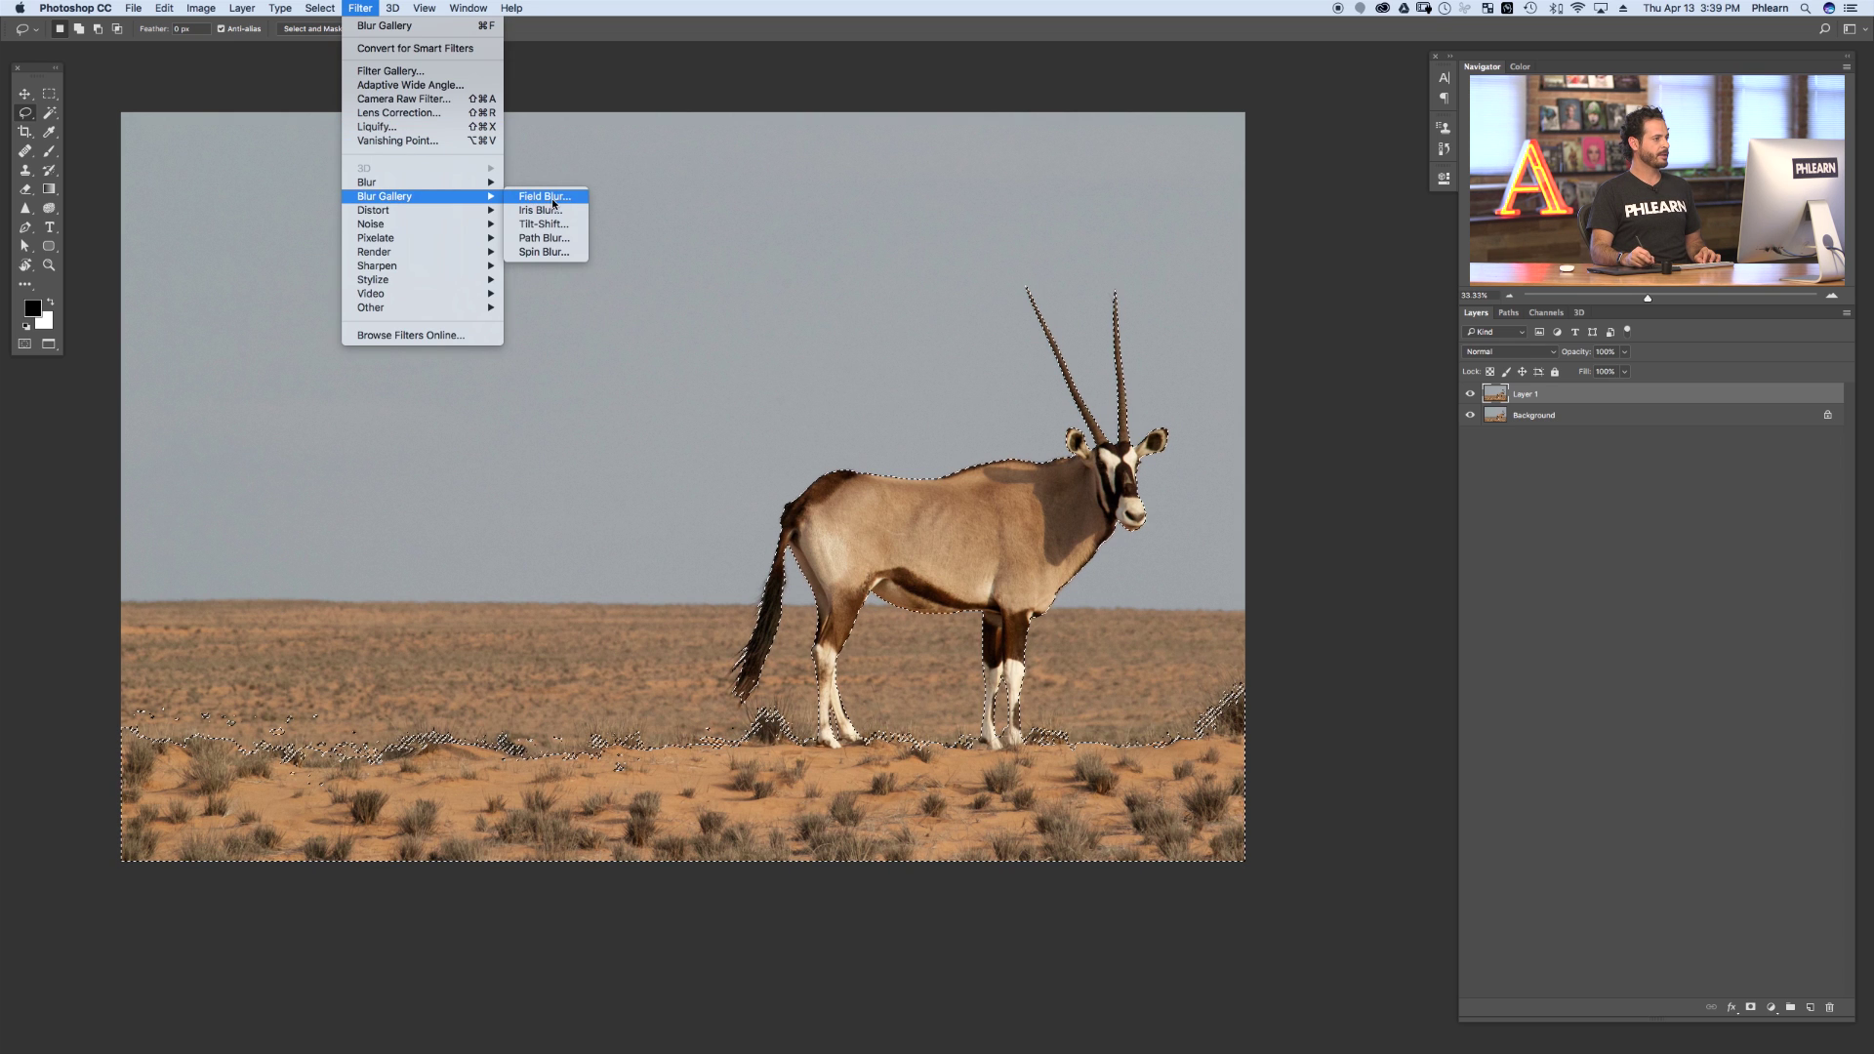
click(542, 223)
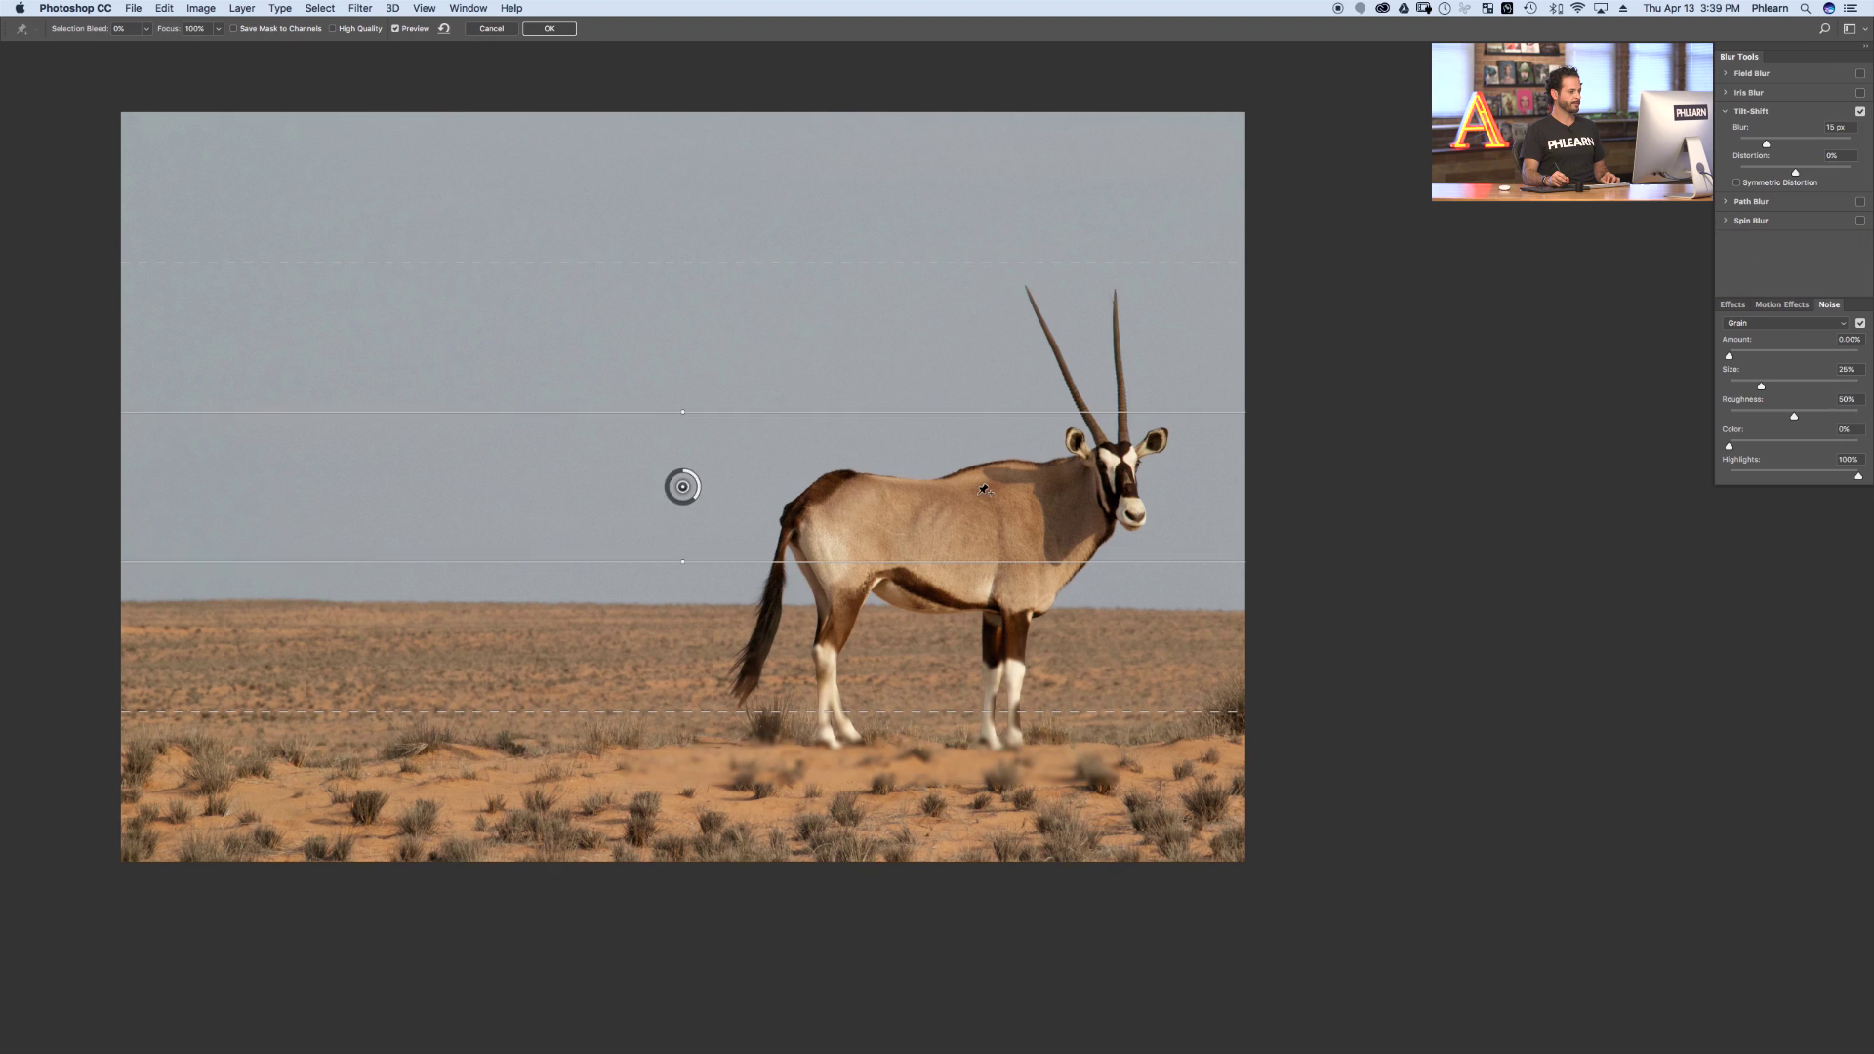
drag(682, 487, 693, 341)
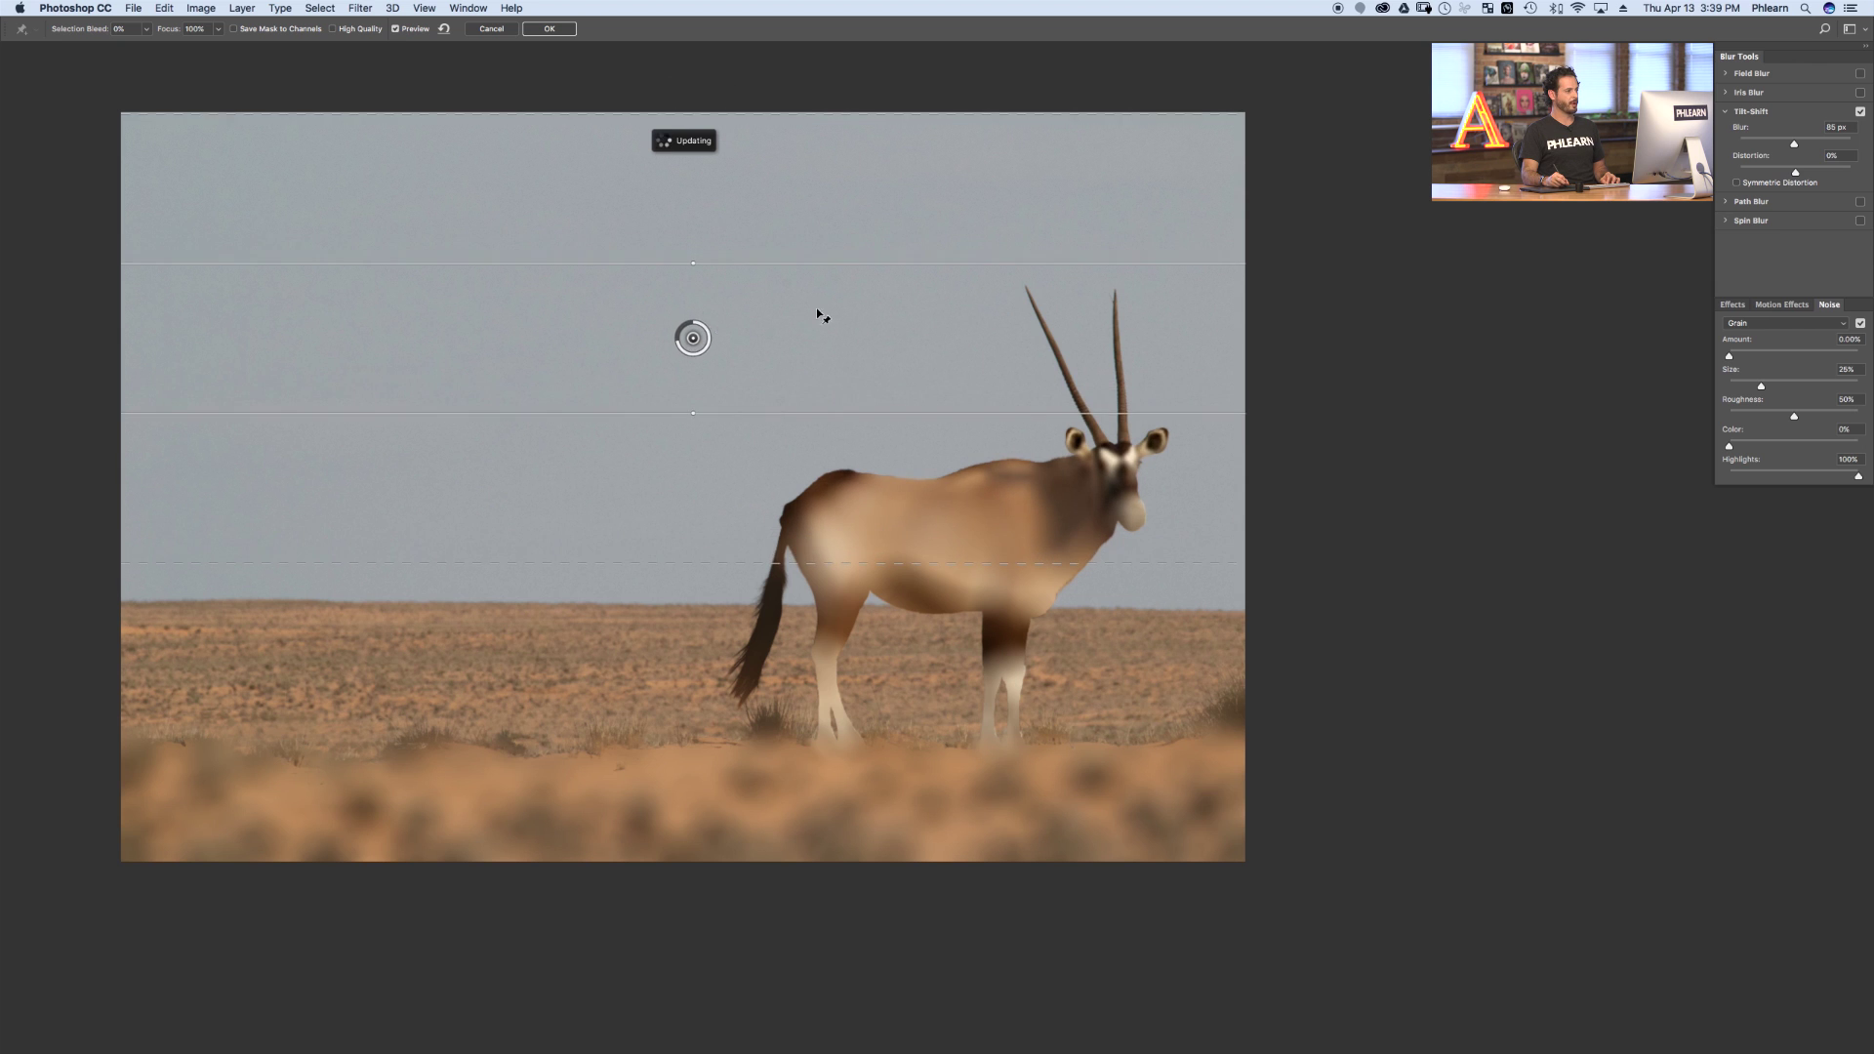
key(Escape)
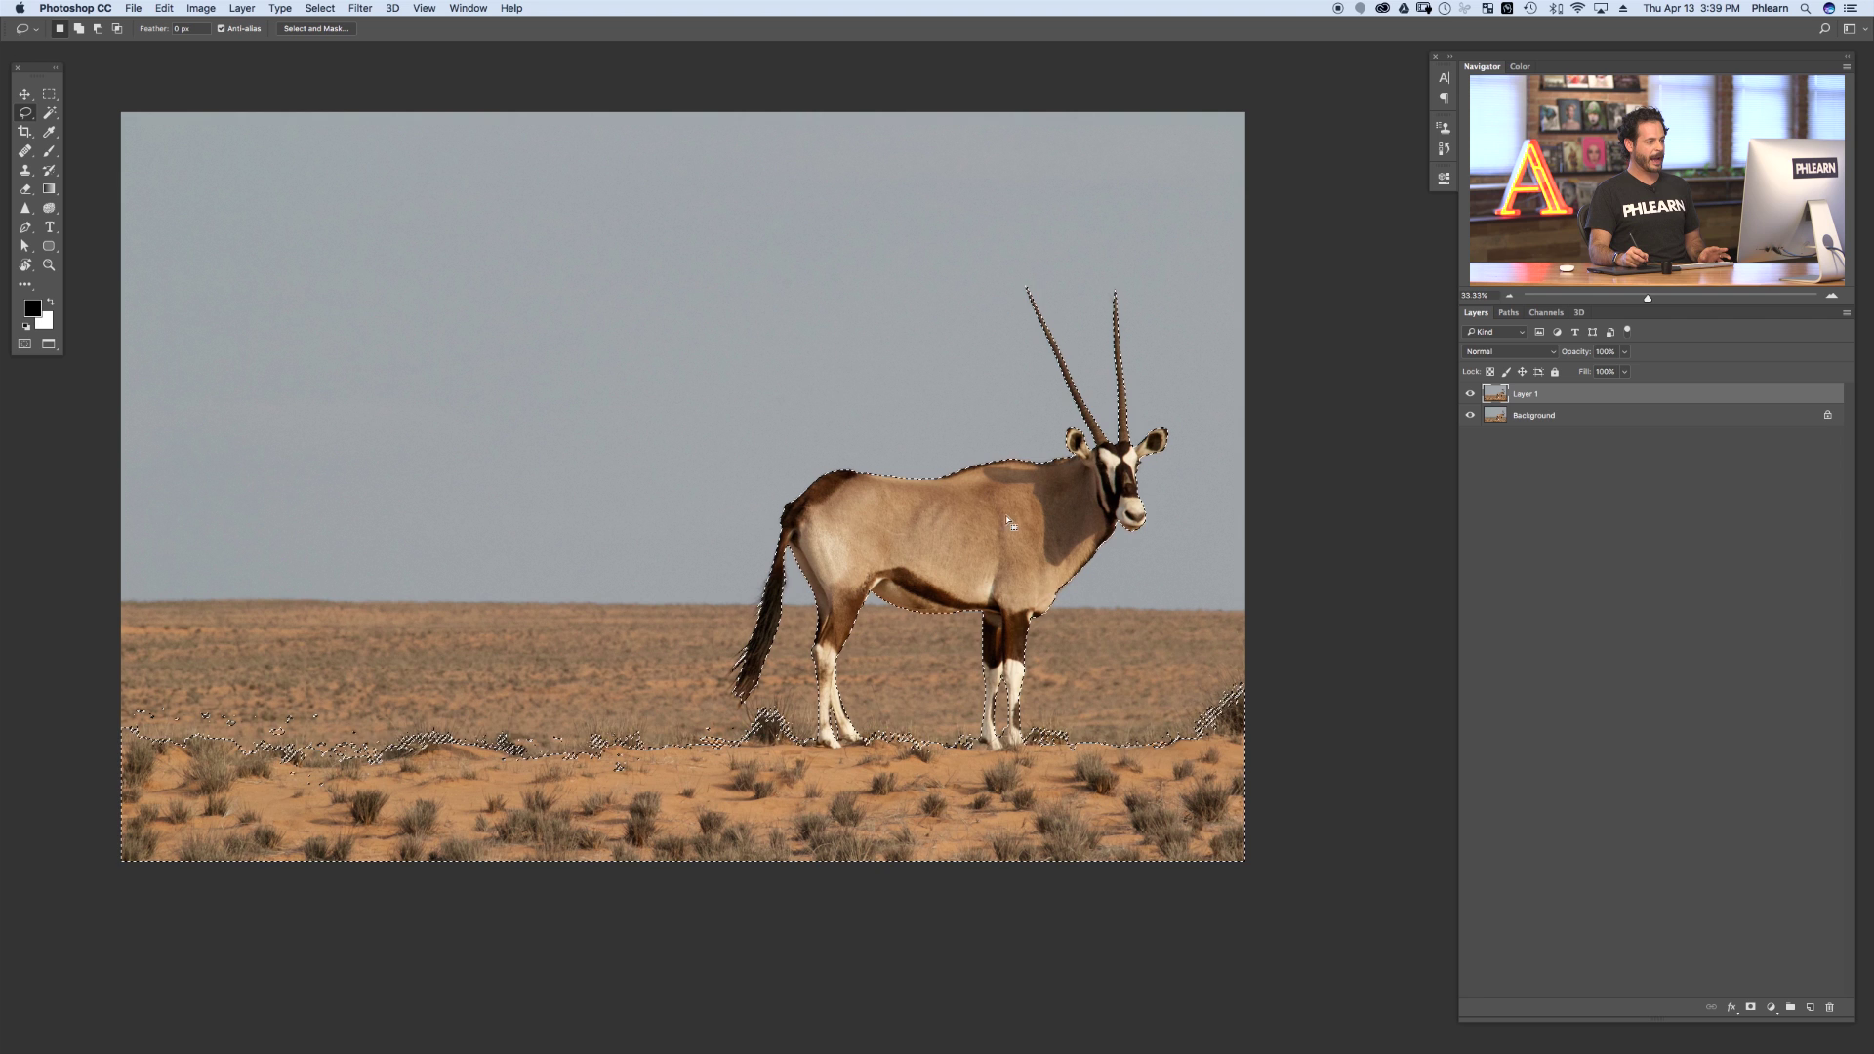
- Invert the selection and start a Tilt-Shift blur of 24 px on the background
click(320, 7)
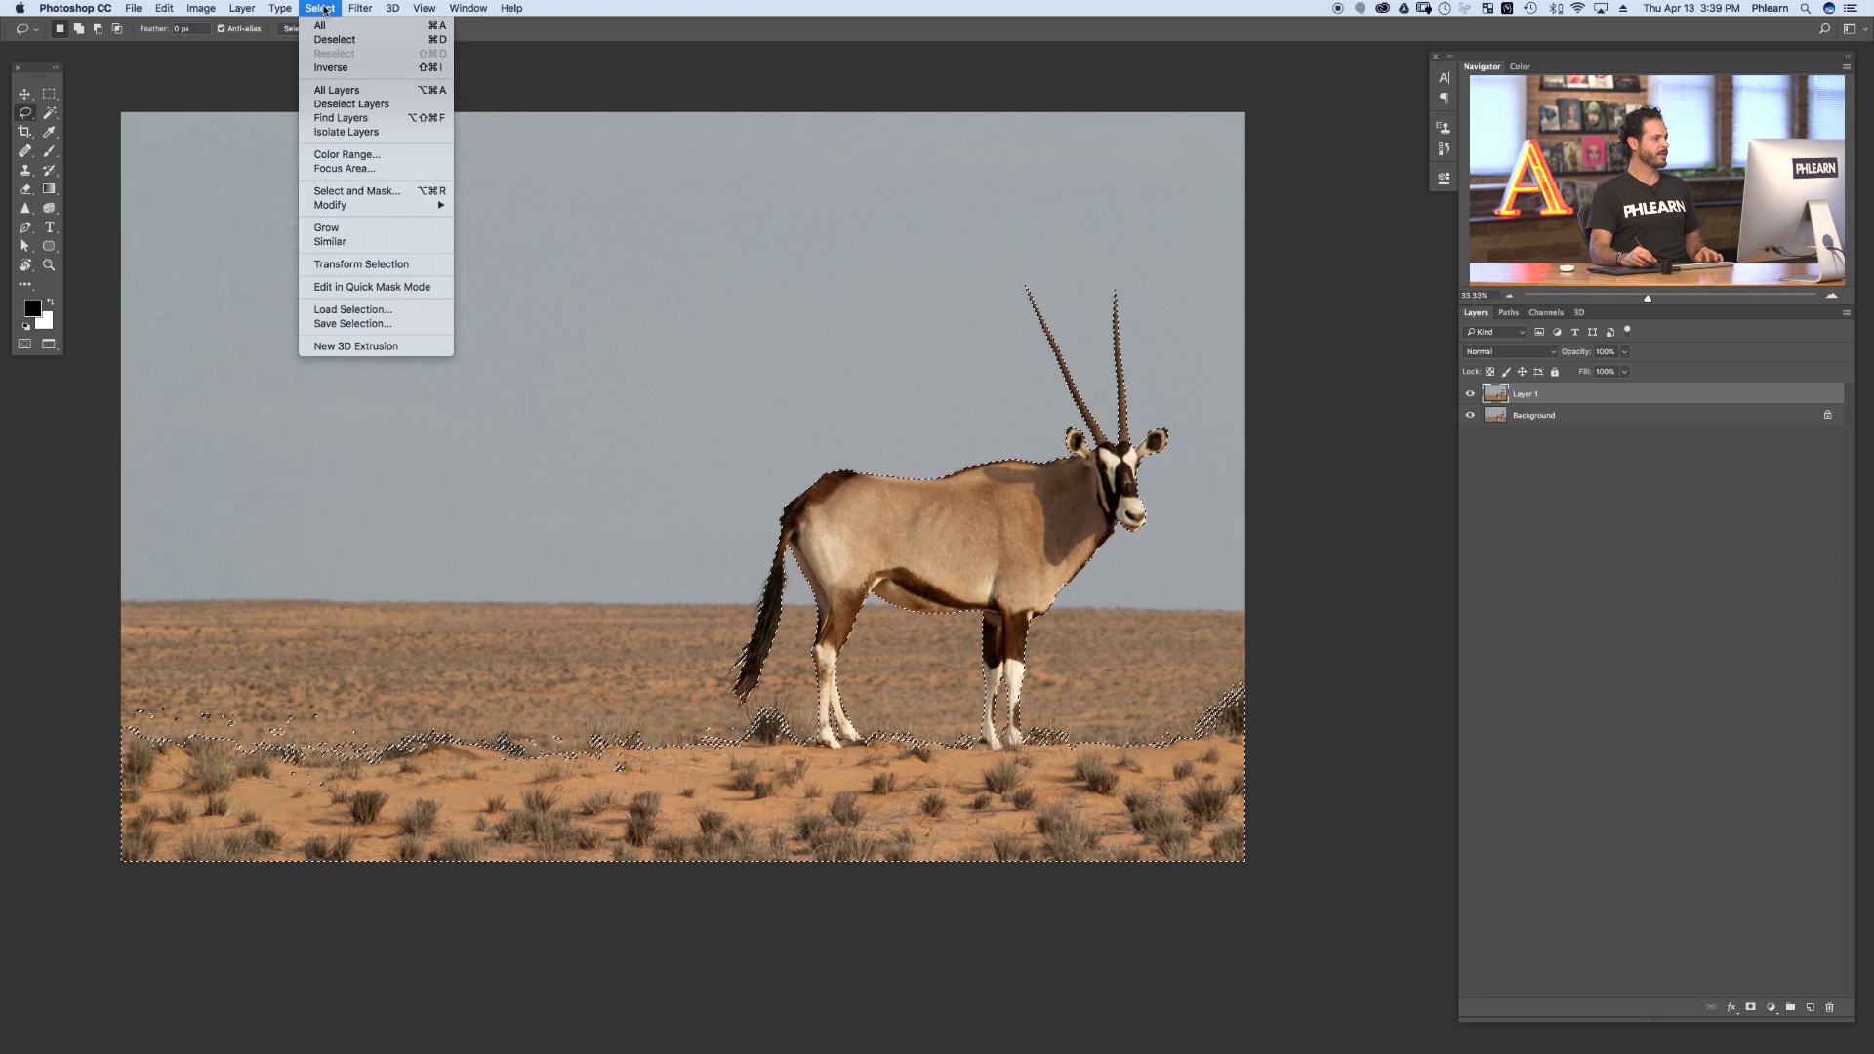
click(371, 68)
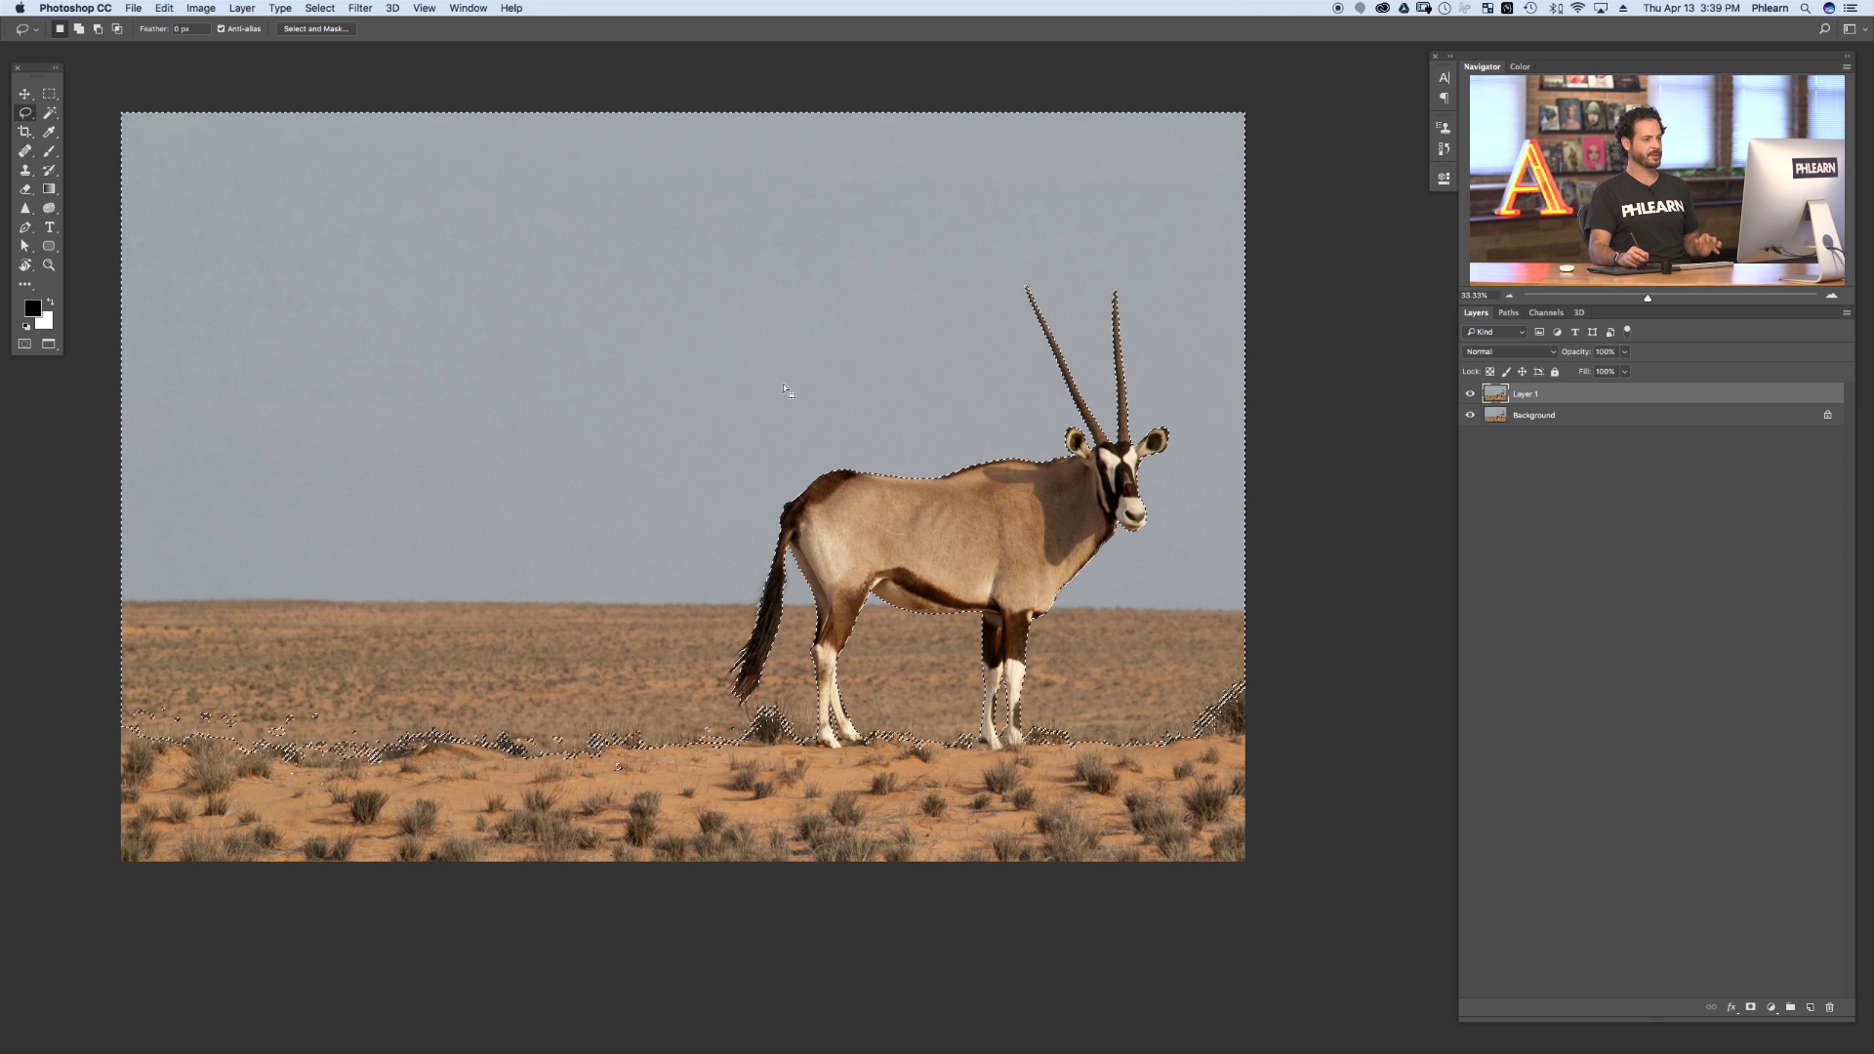
click(360, 9)
mouse_move(461, 202)
click(568, 224)
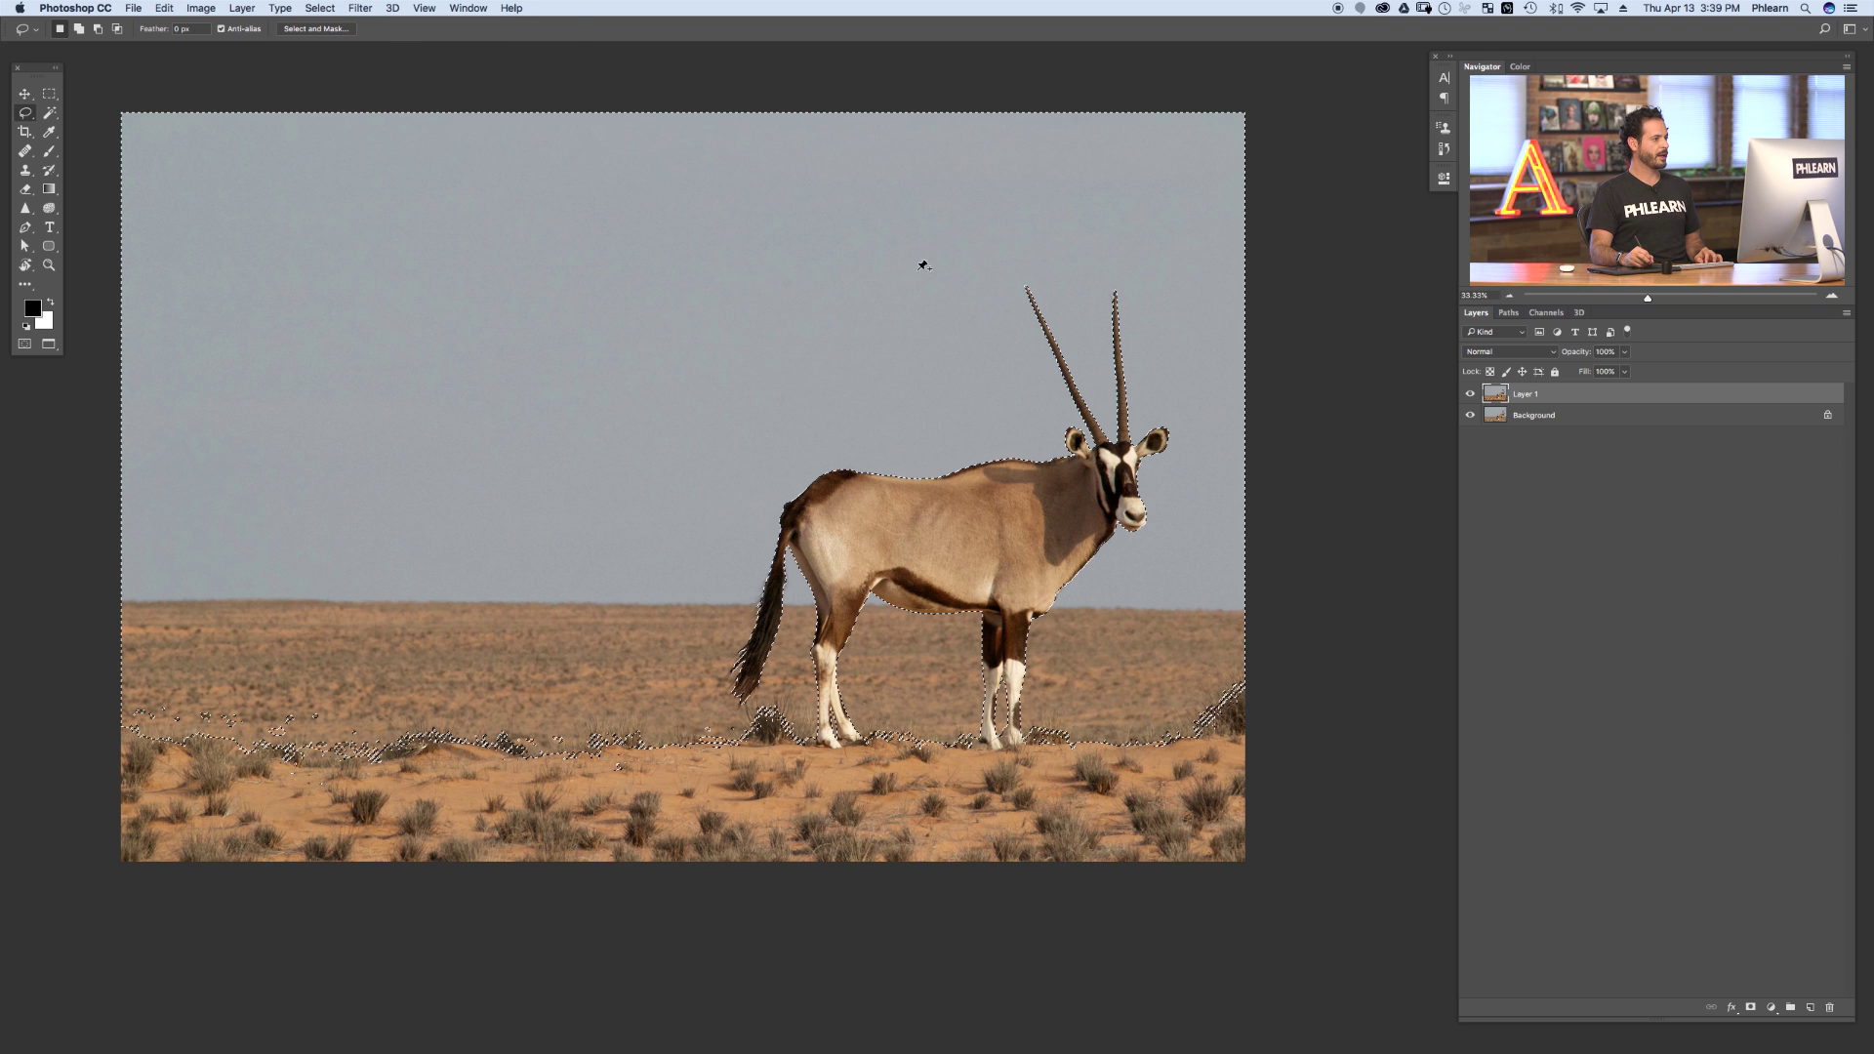
drag(692, 502, 668, 501)
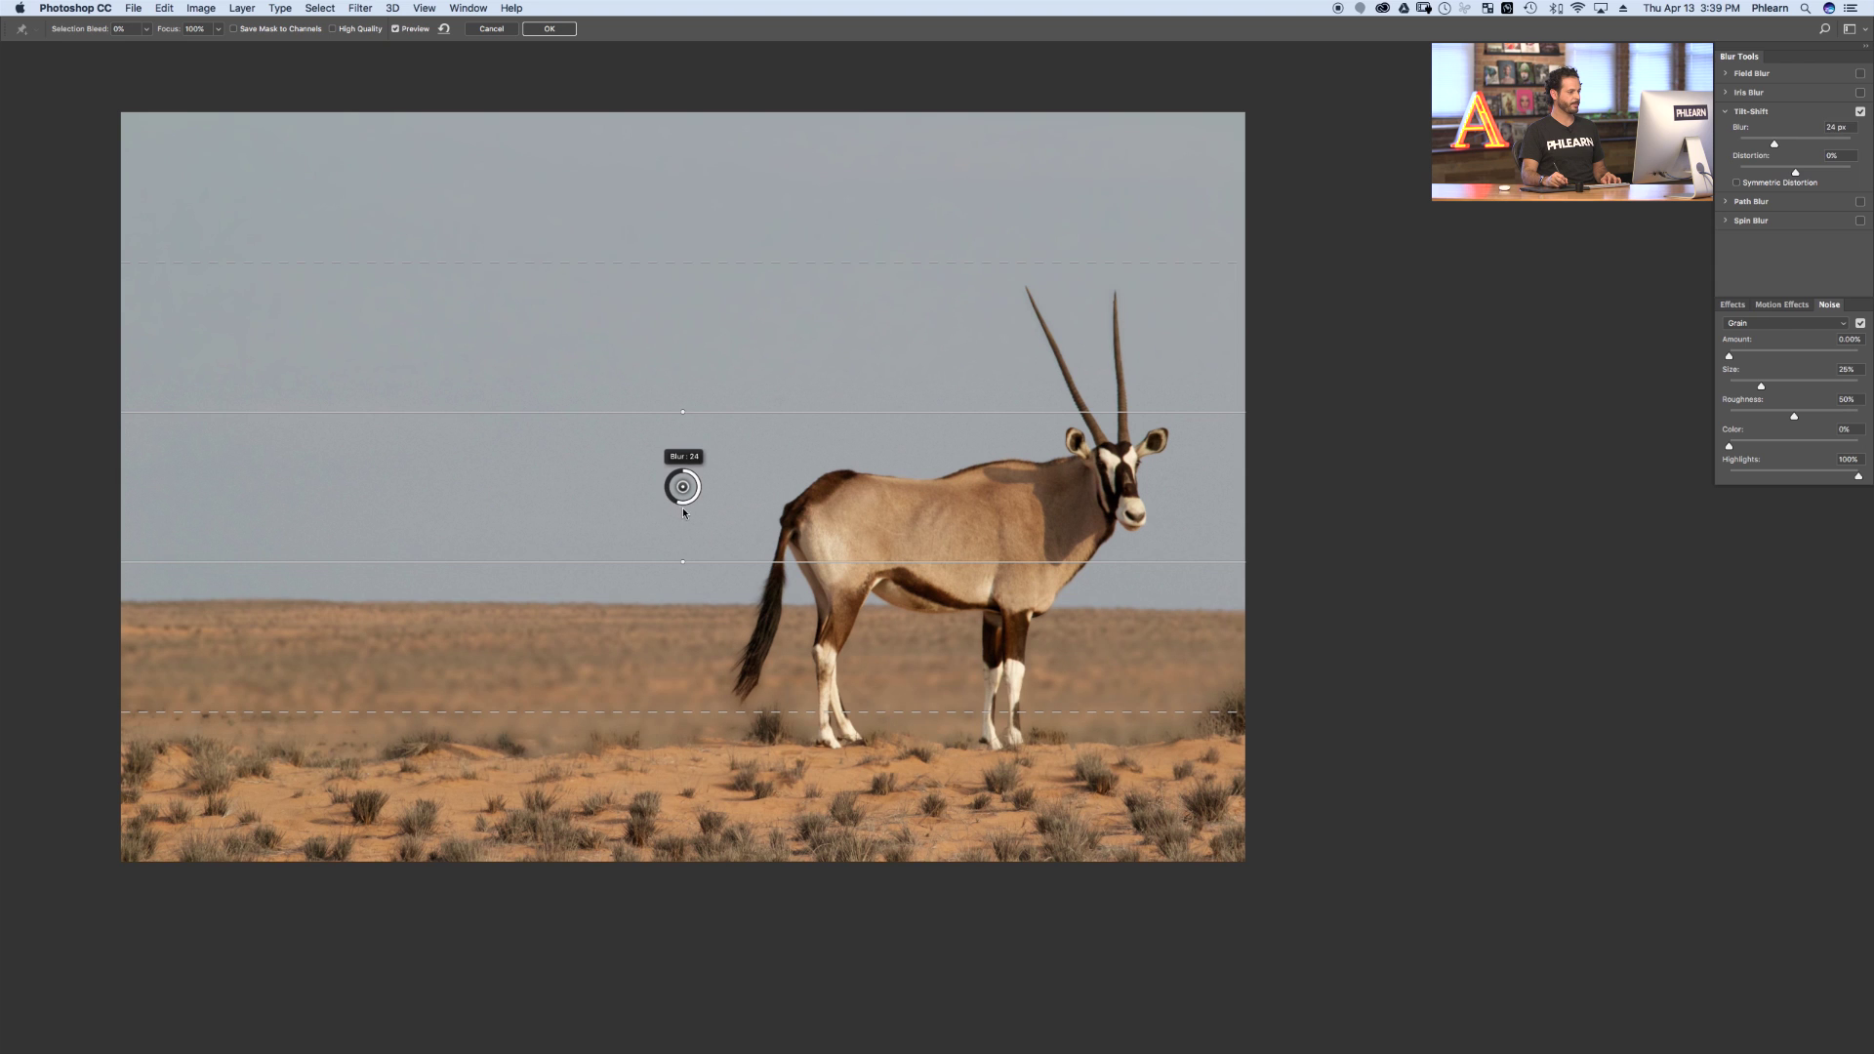
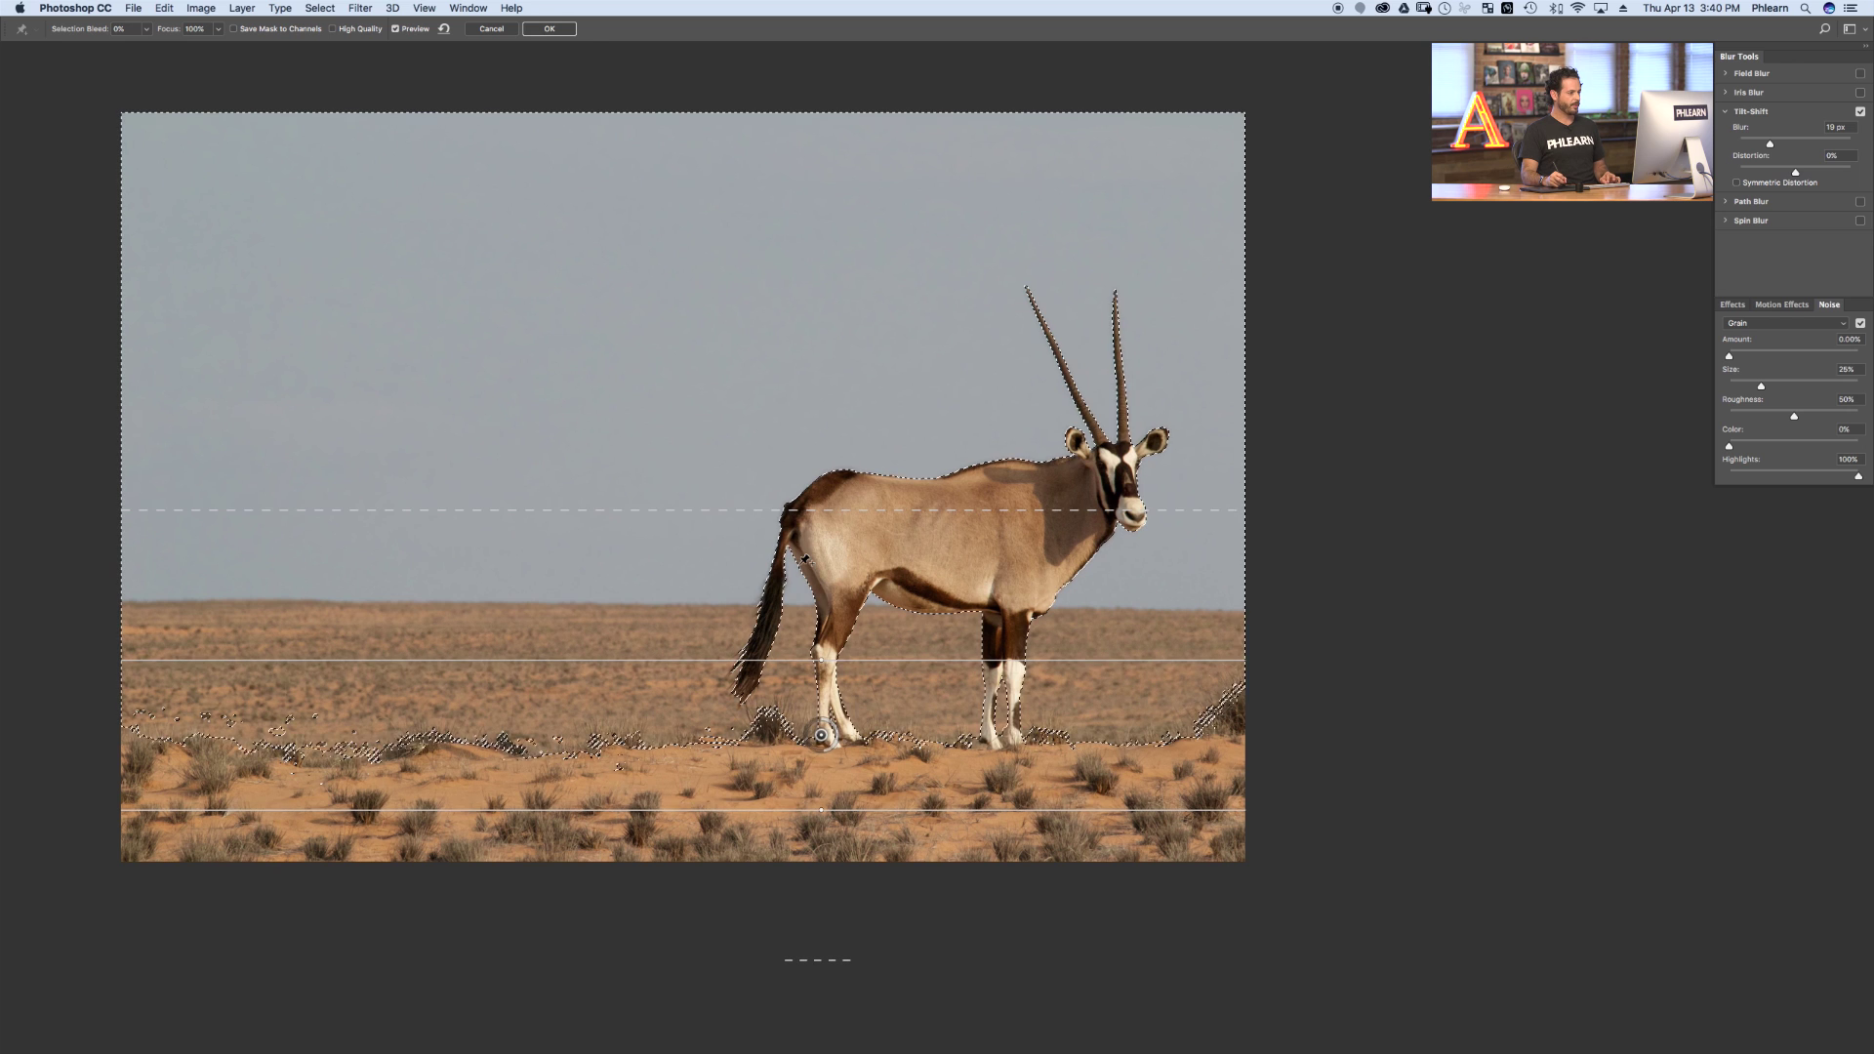
- Raise the background's Tilt-Shift blur to 243 px and try the upper transition line at different heights behind the oryx
drag(801, 508, 814, 528)
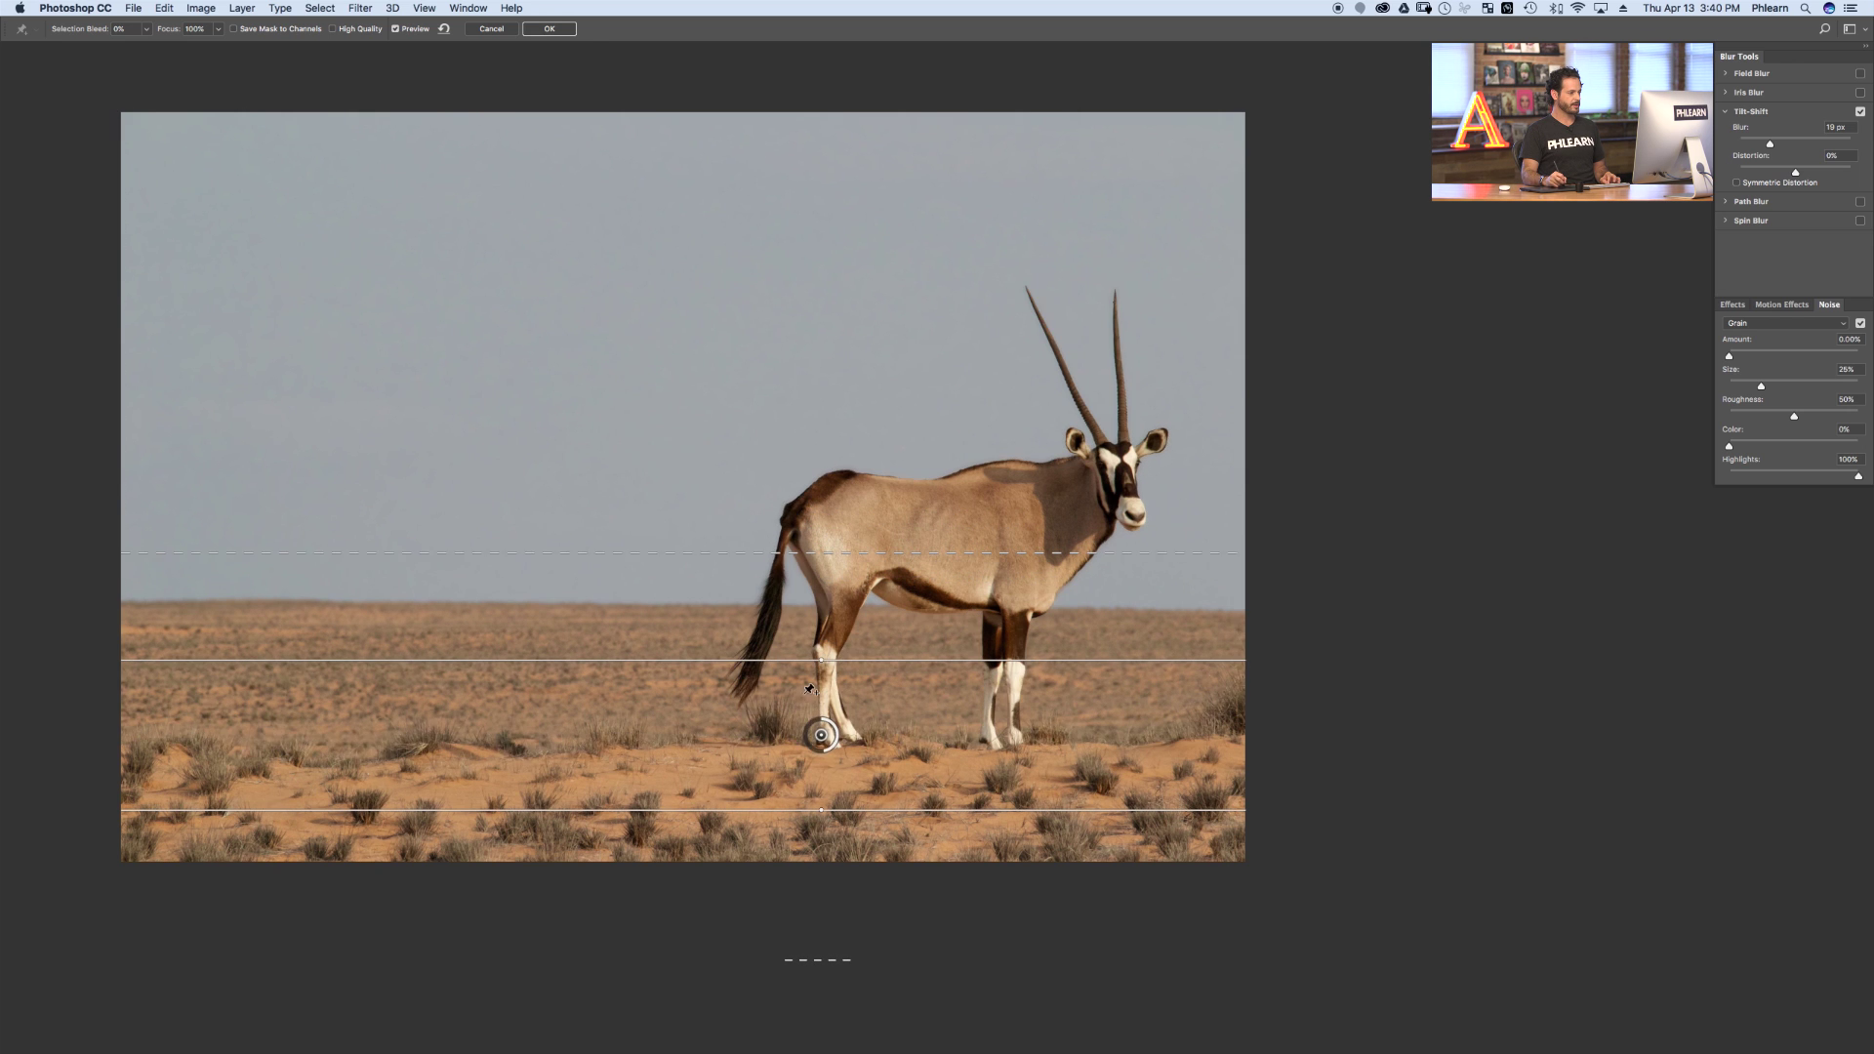
drag(826, 751, 808, 731)
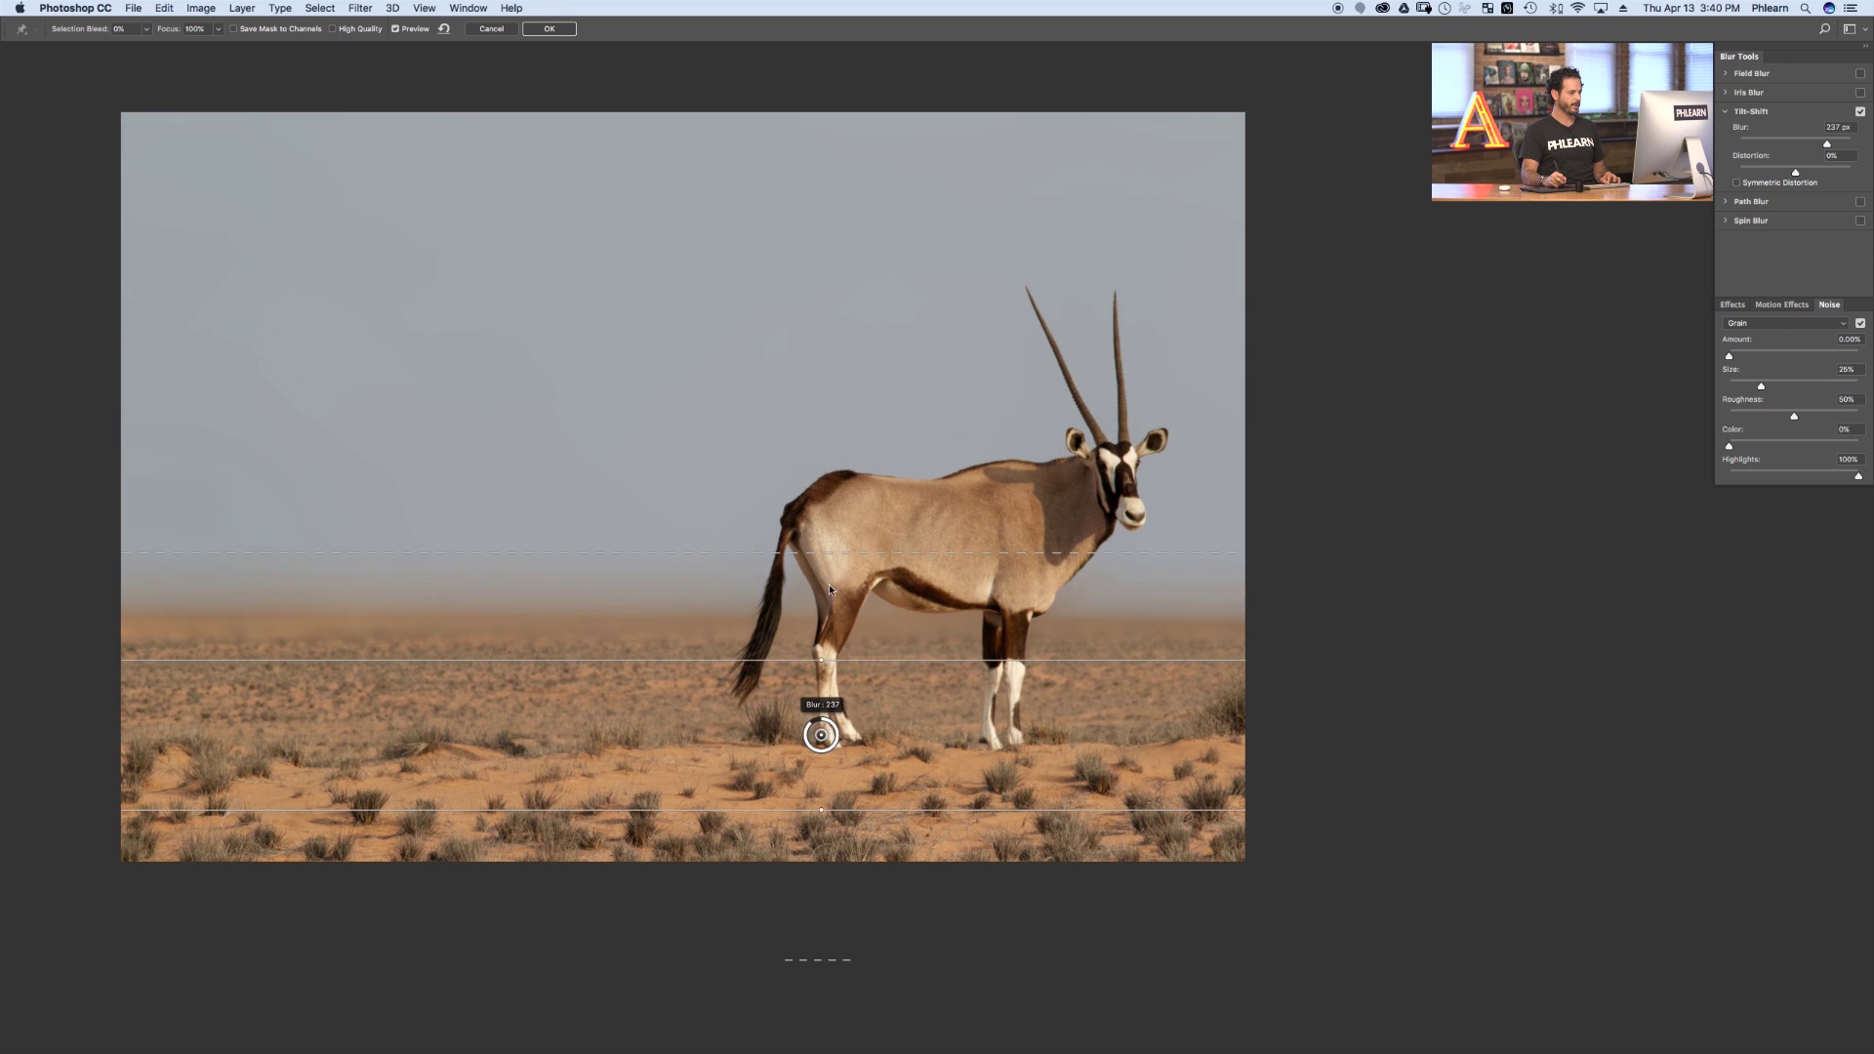
drag(830, 552, 844, 421)
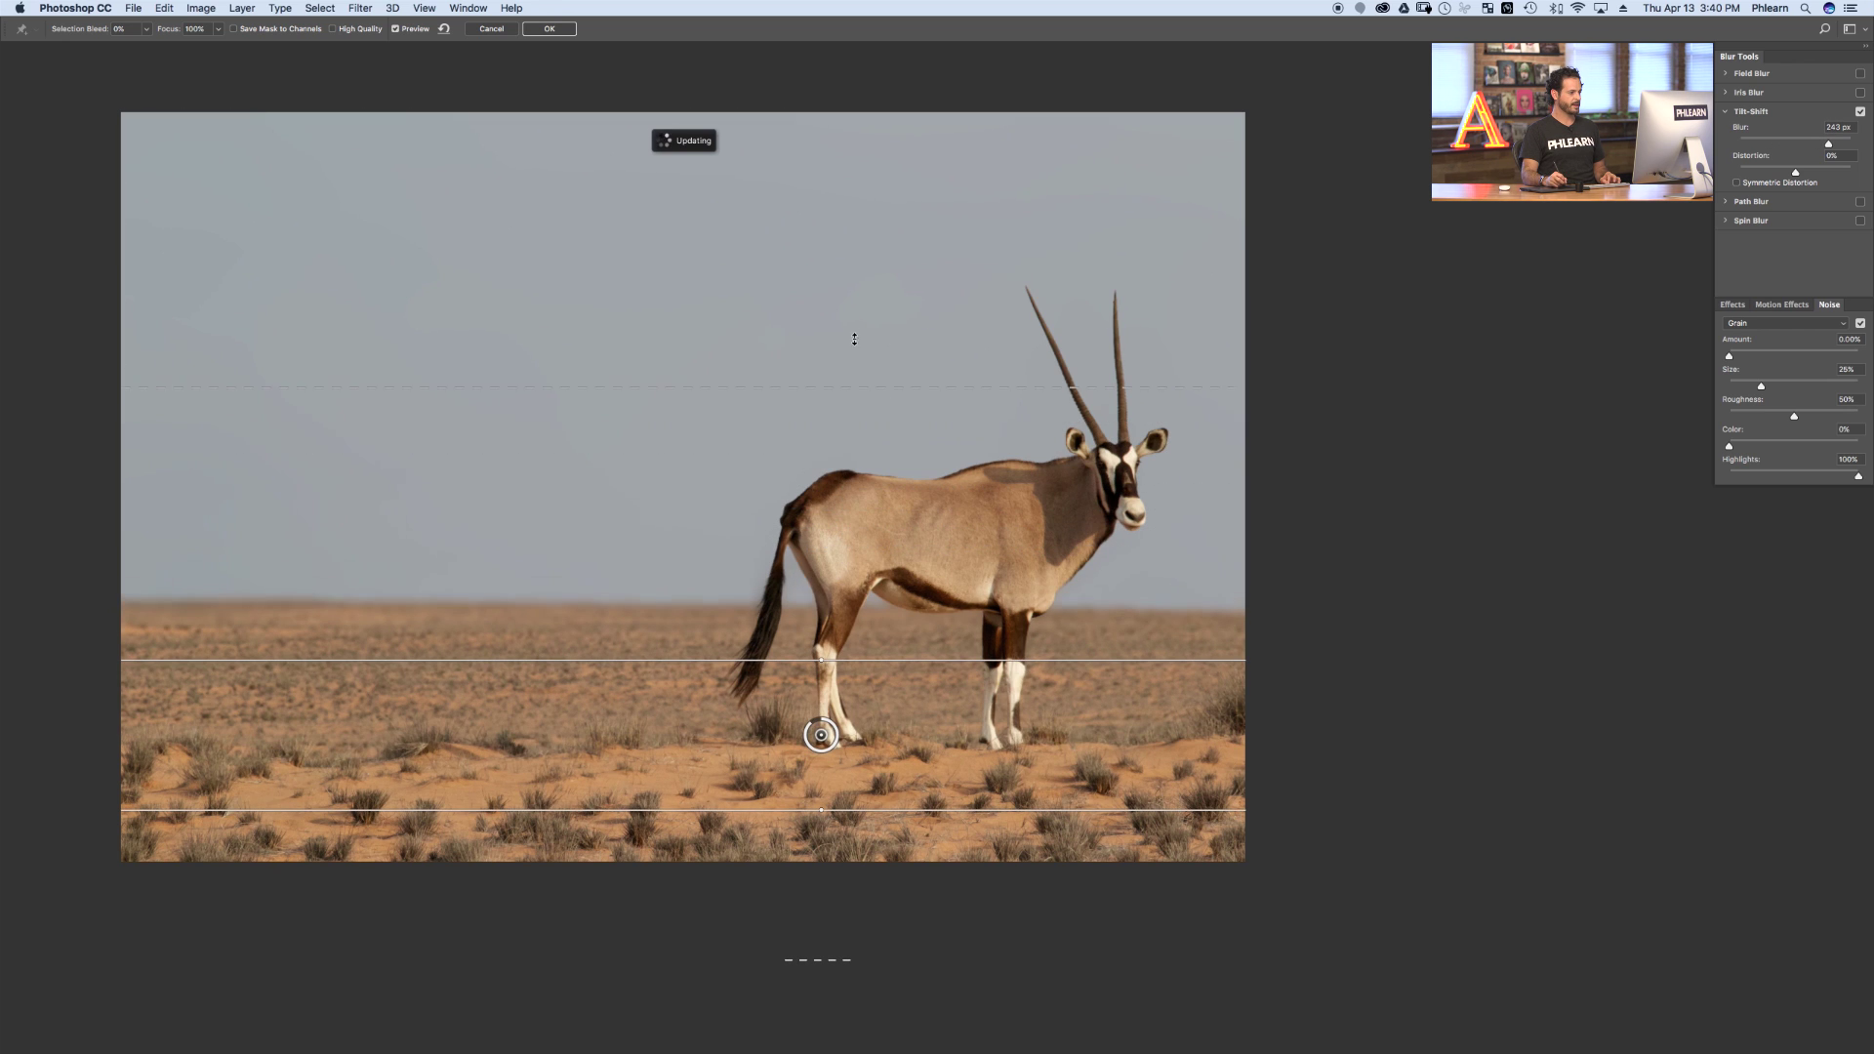
drag(861, 353, 859, 514)
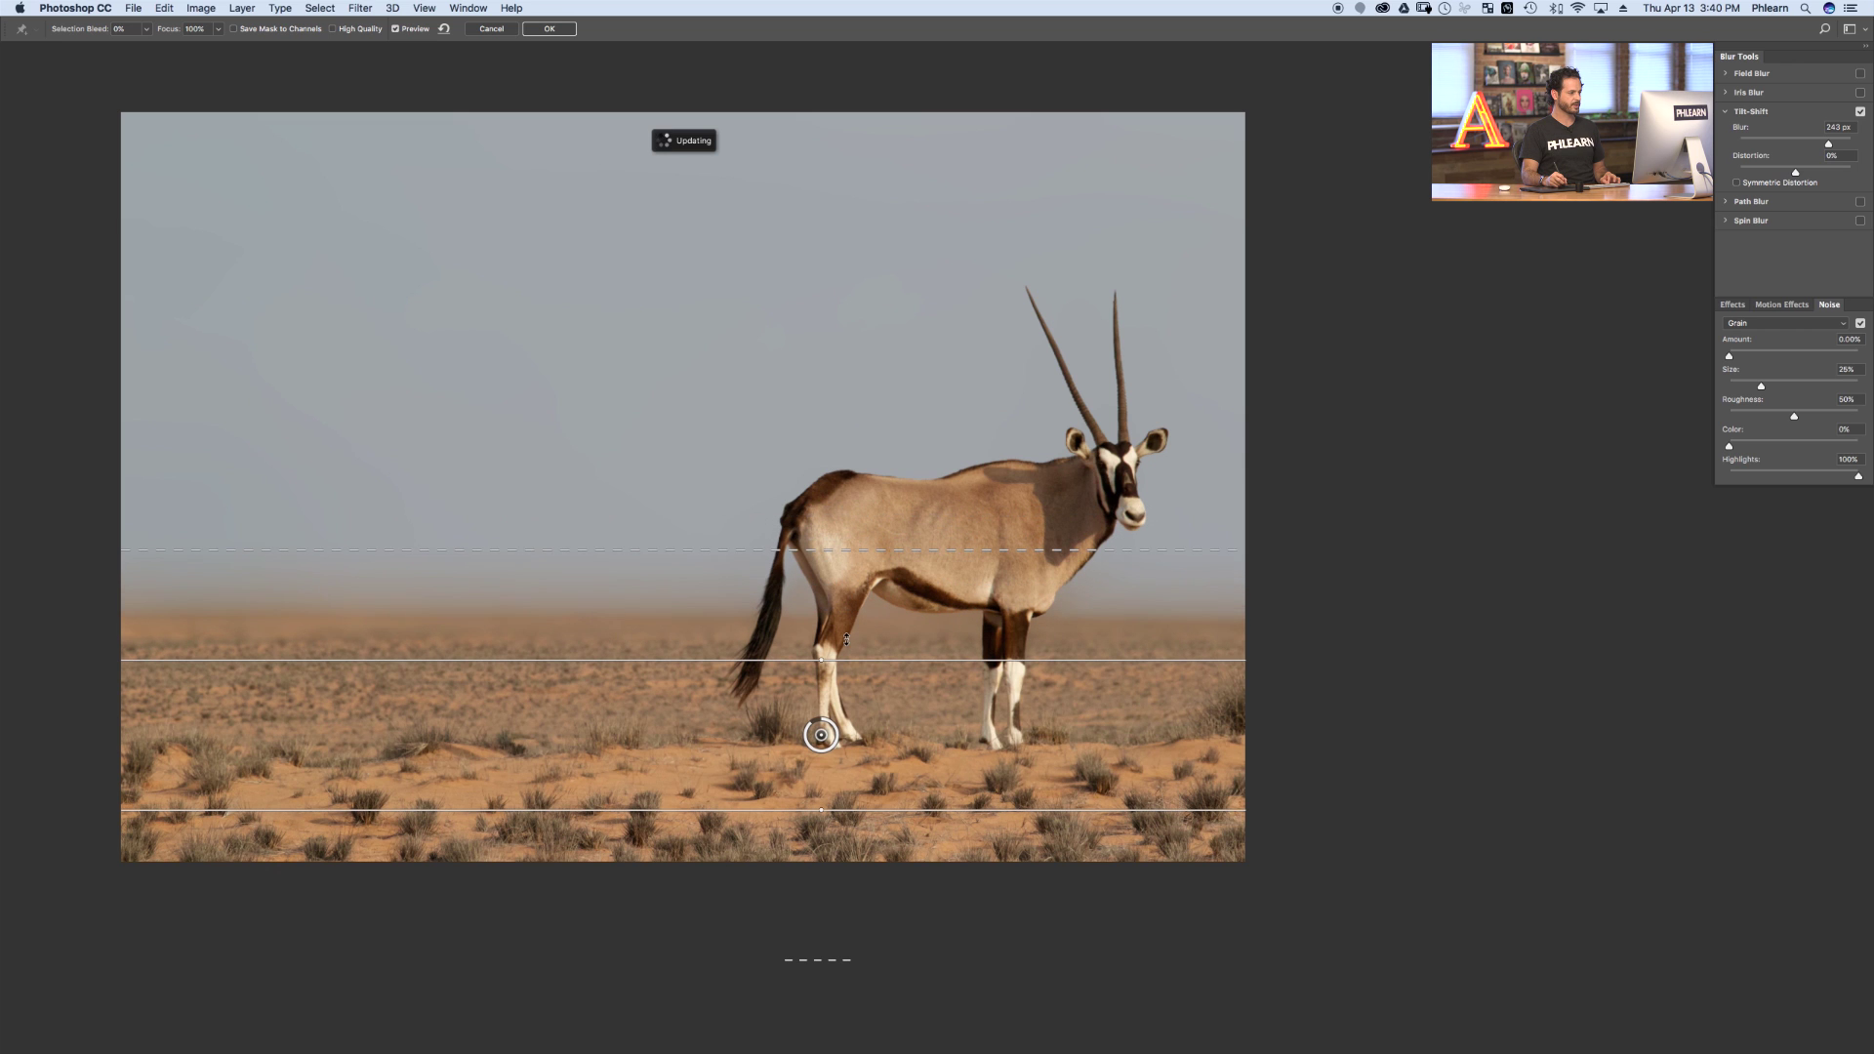
- Lower the upper focus line to just above the oryx's hooves and move the upper transition line up into the sky
drag(830, 651, 833, 695)
drag(852, 587, 862, 504)
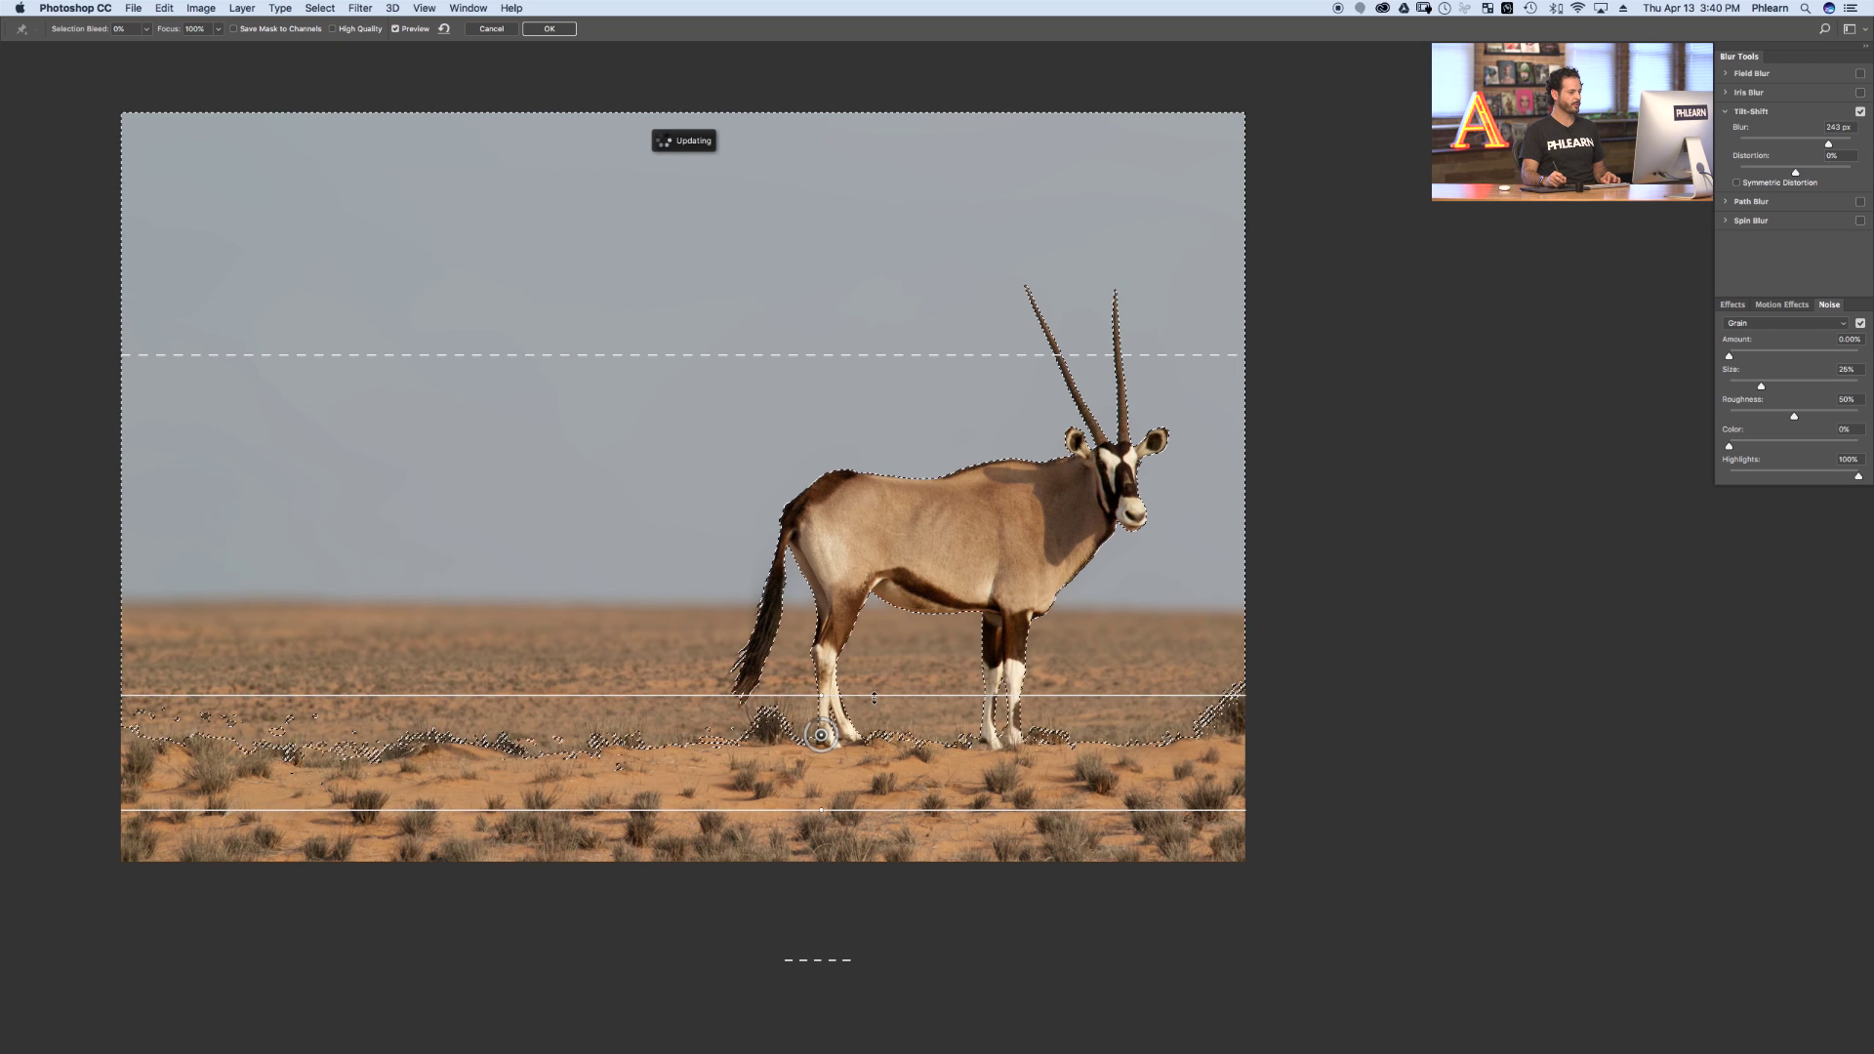
drag(875, 696, 876, 717)
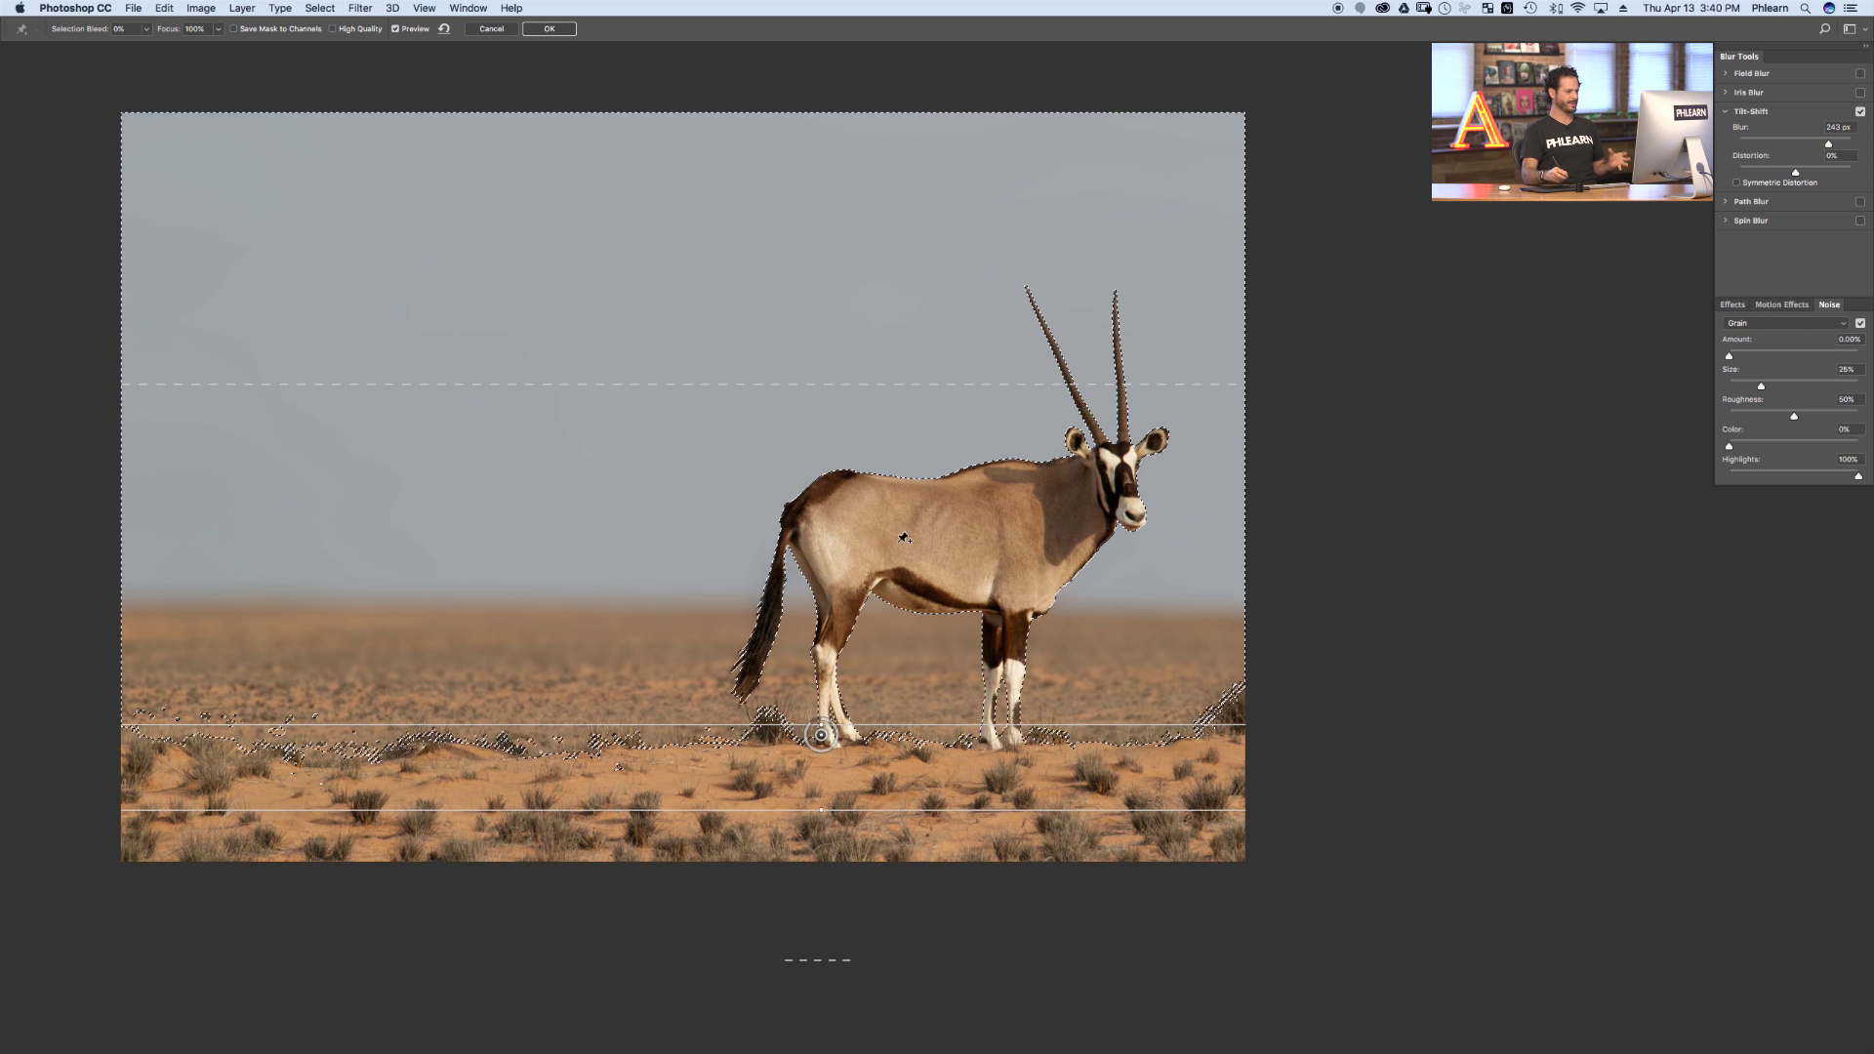
- Fine-tune the upper transition line in the sky, hiding and showing the guides and selection edges to judge the background blur
key(h)
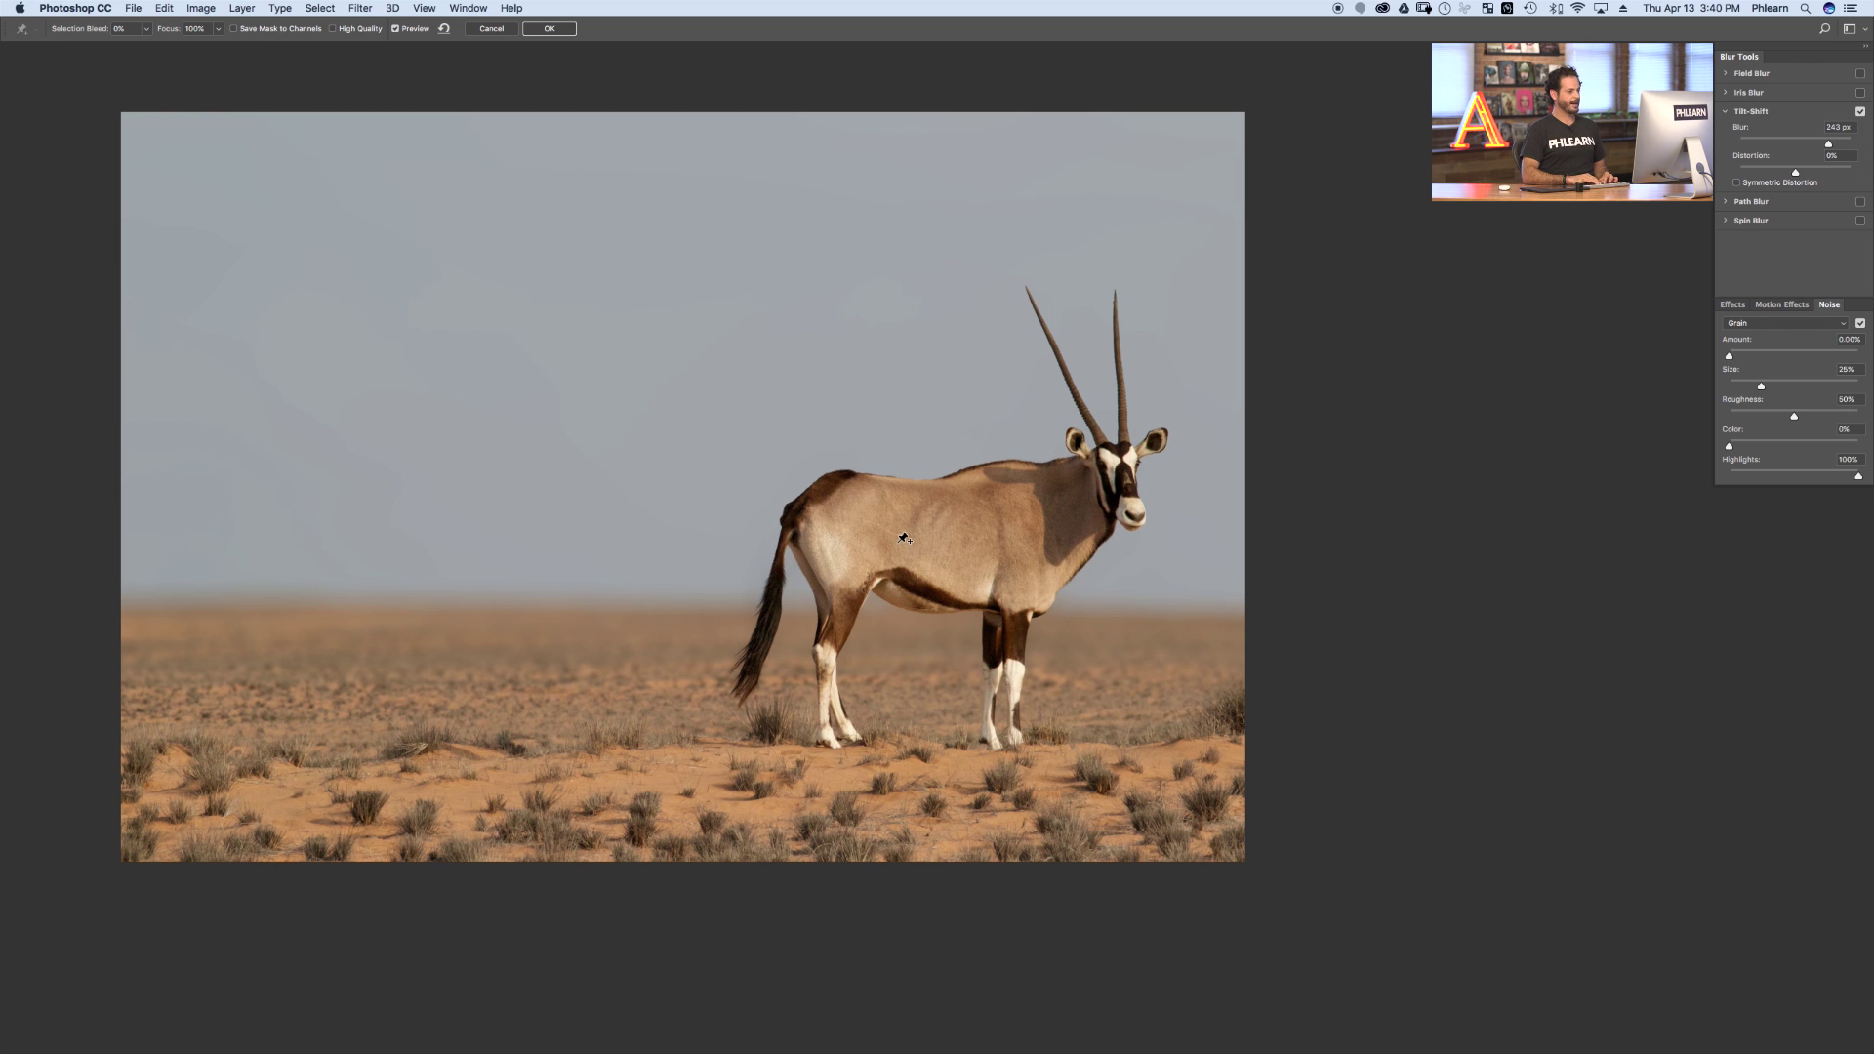
key(super+h)
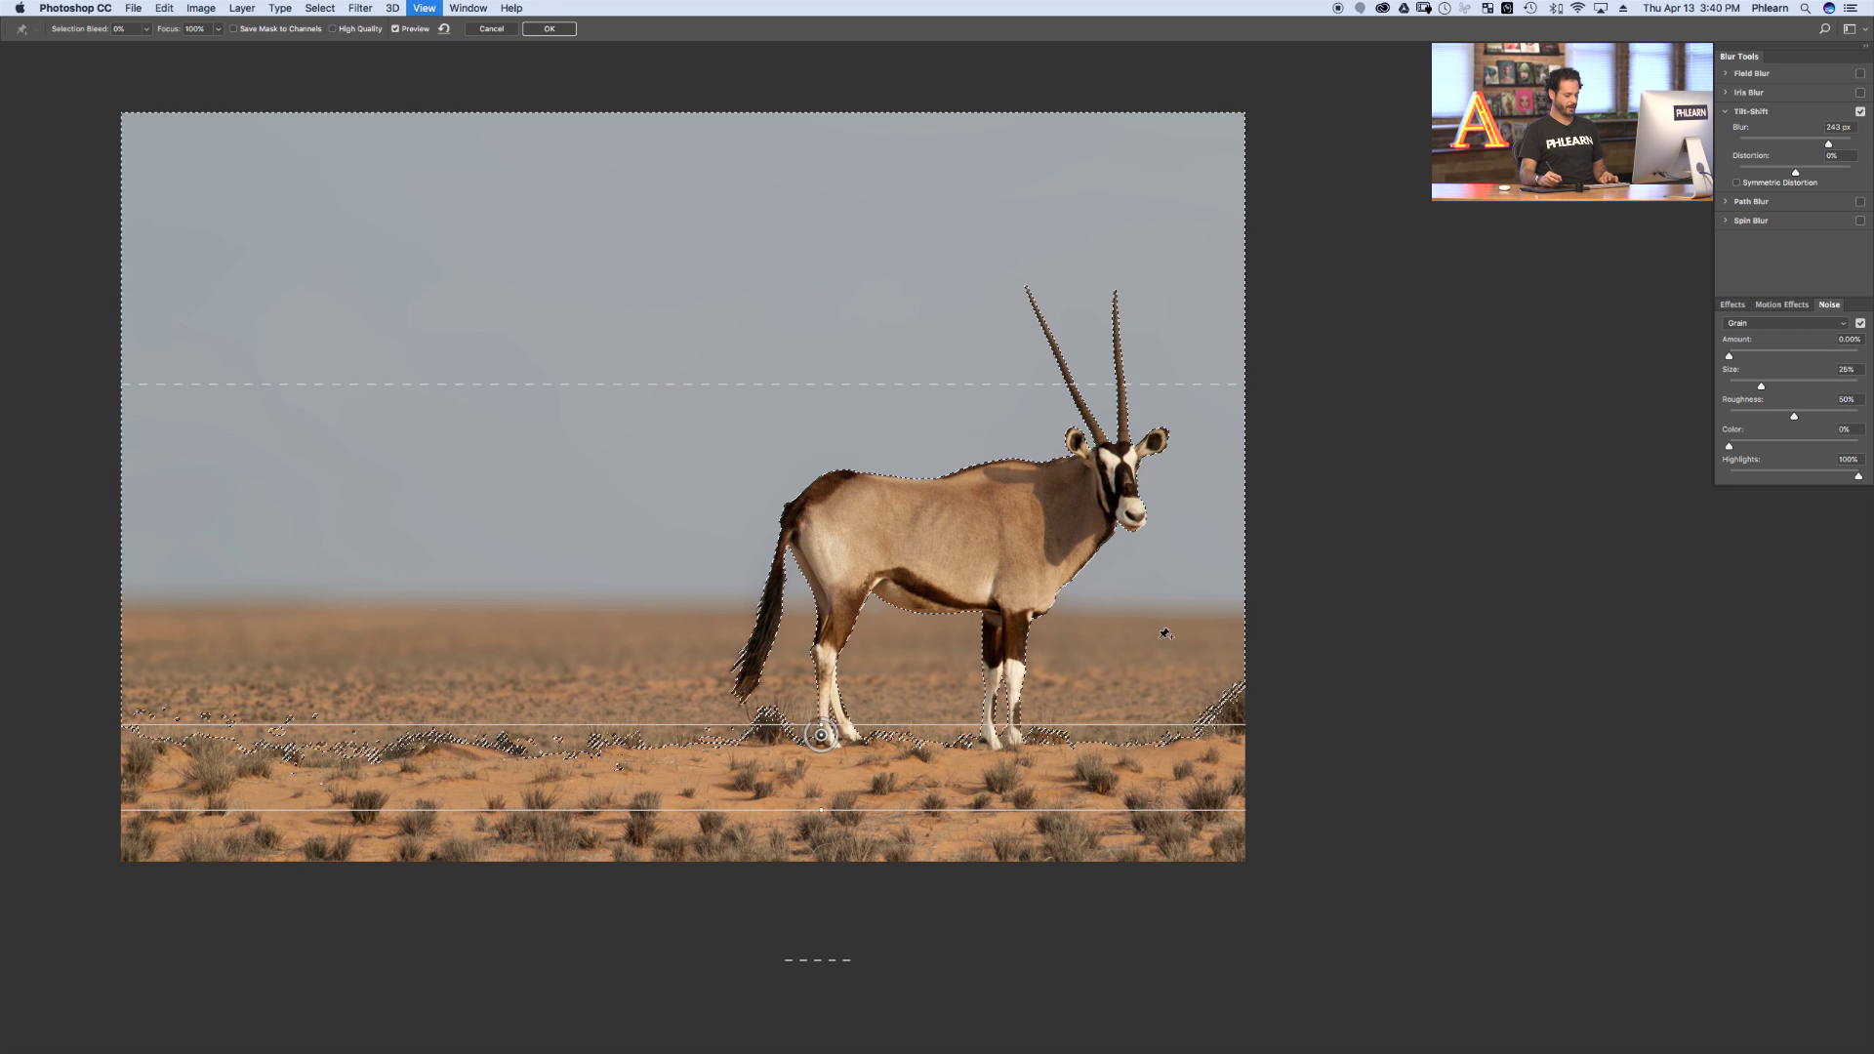
key(h)
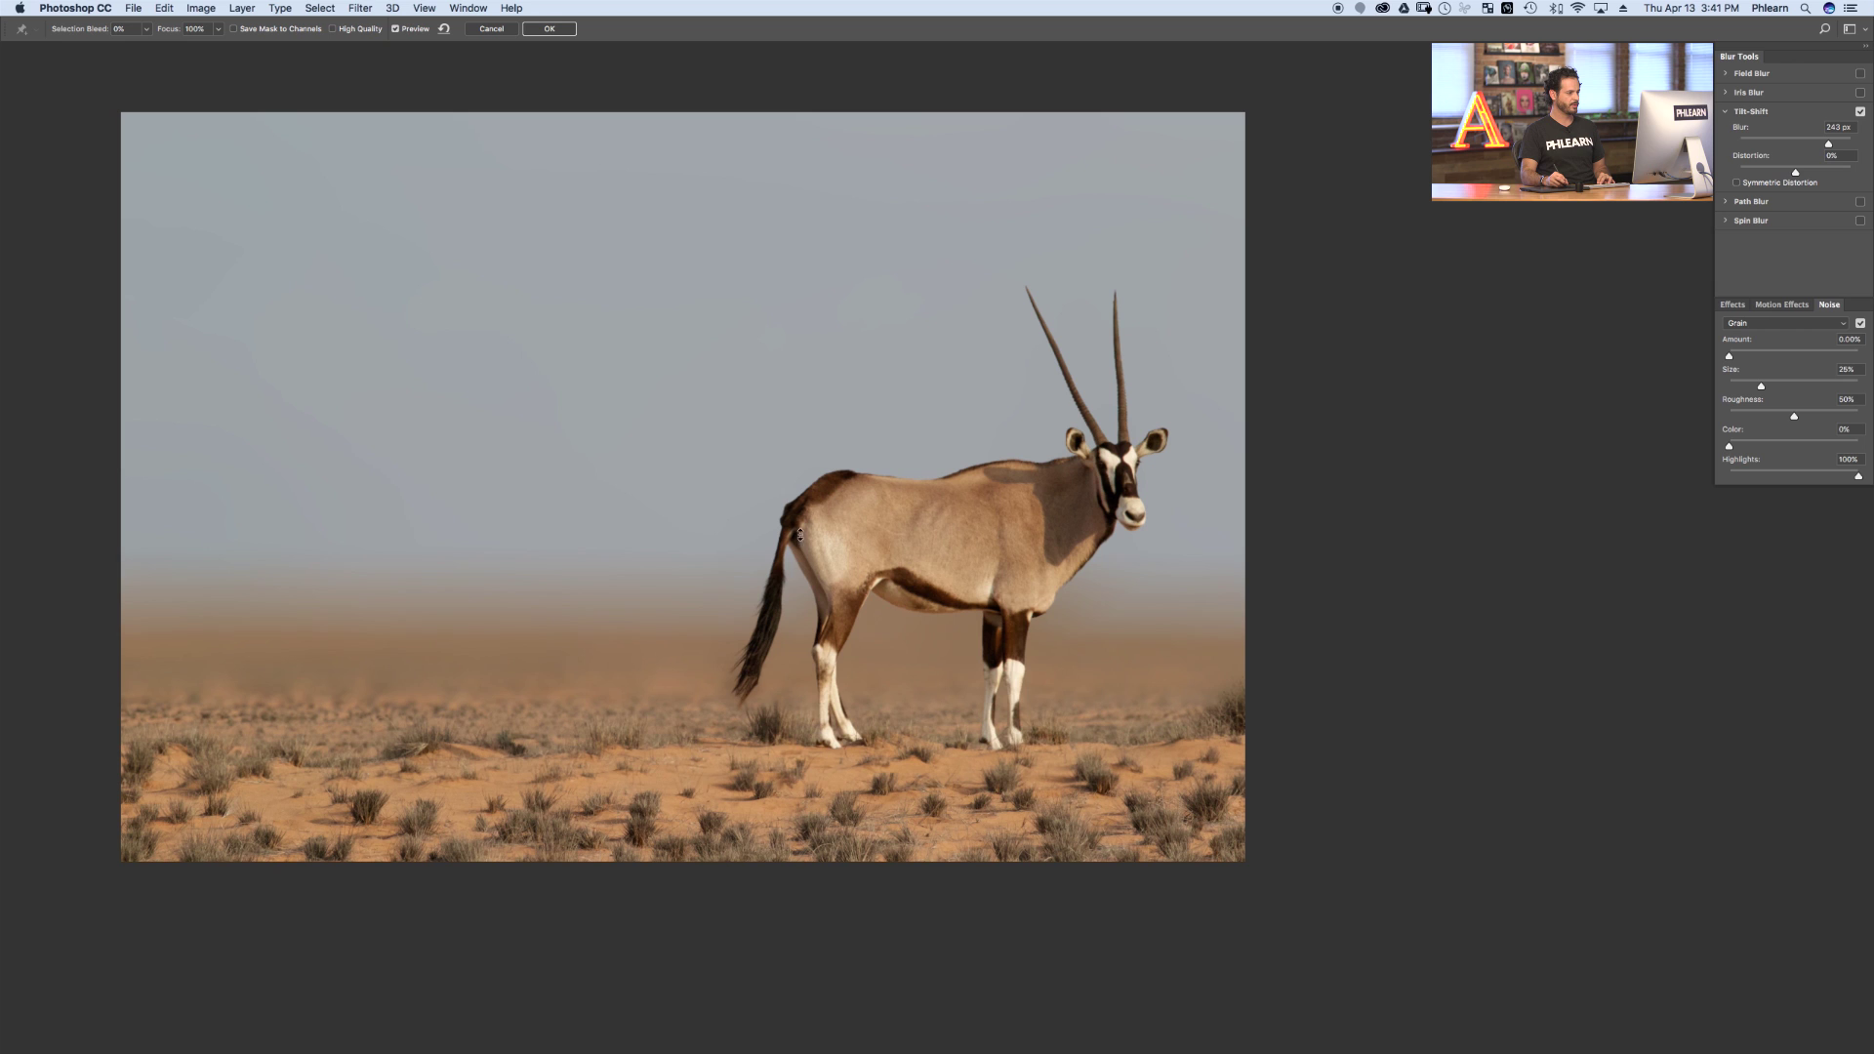
key(super+h)
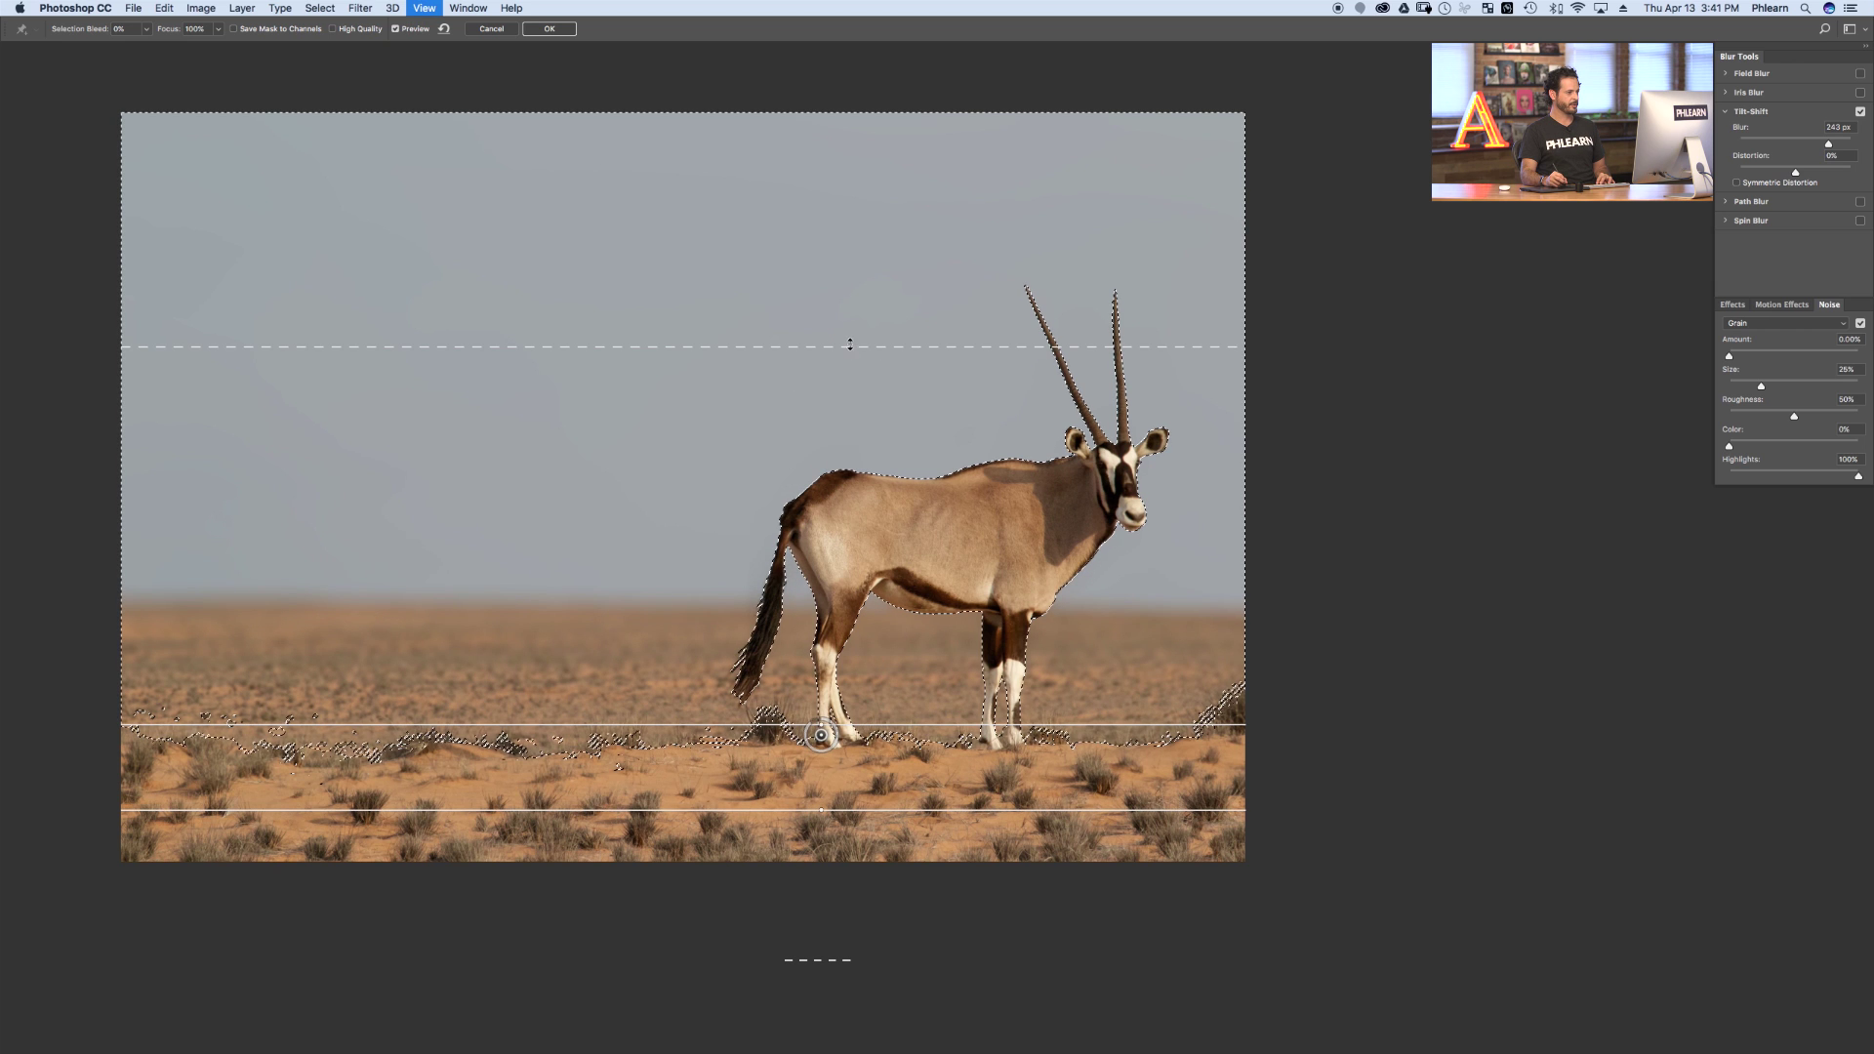
key(h)
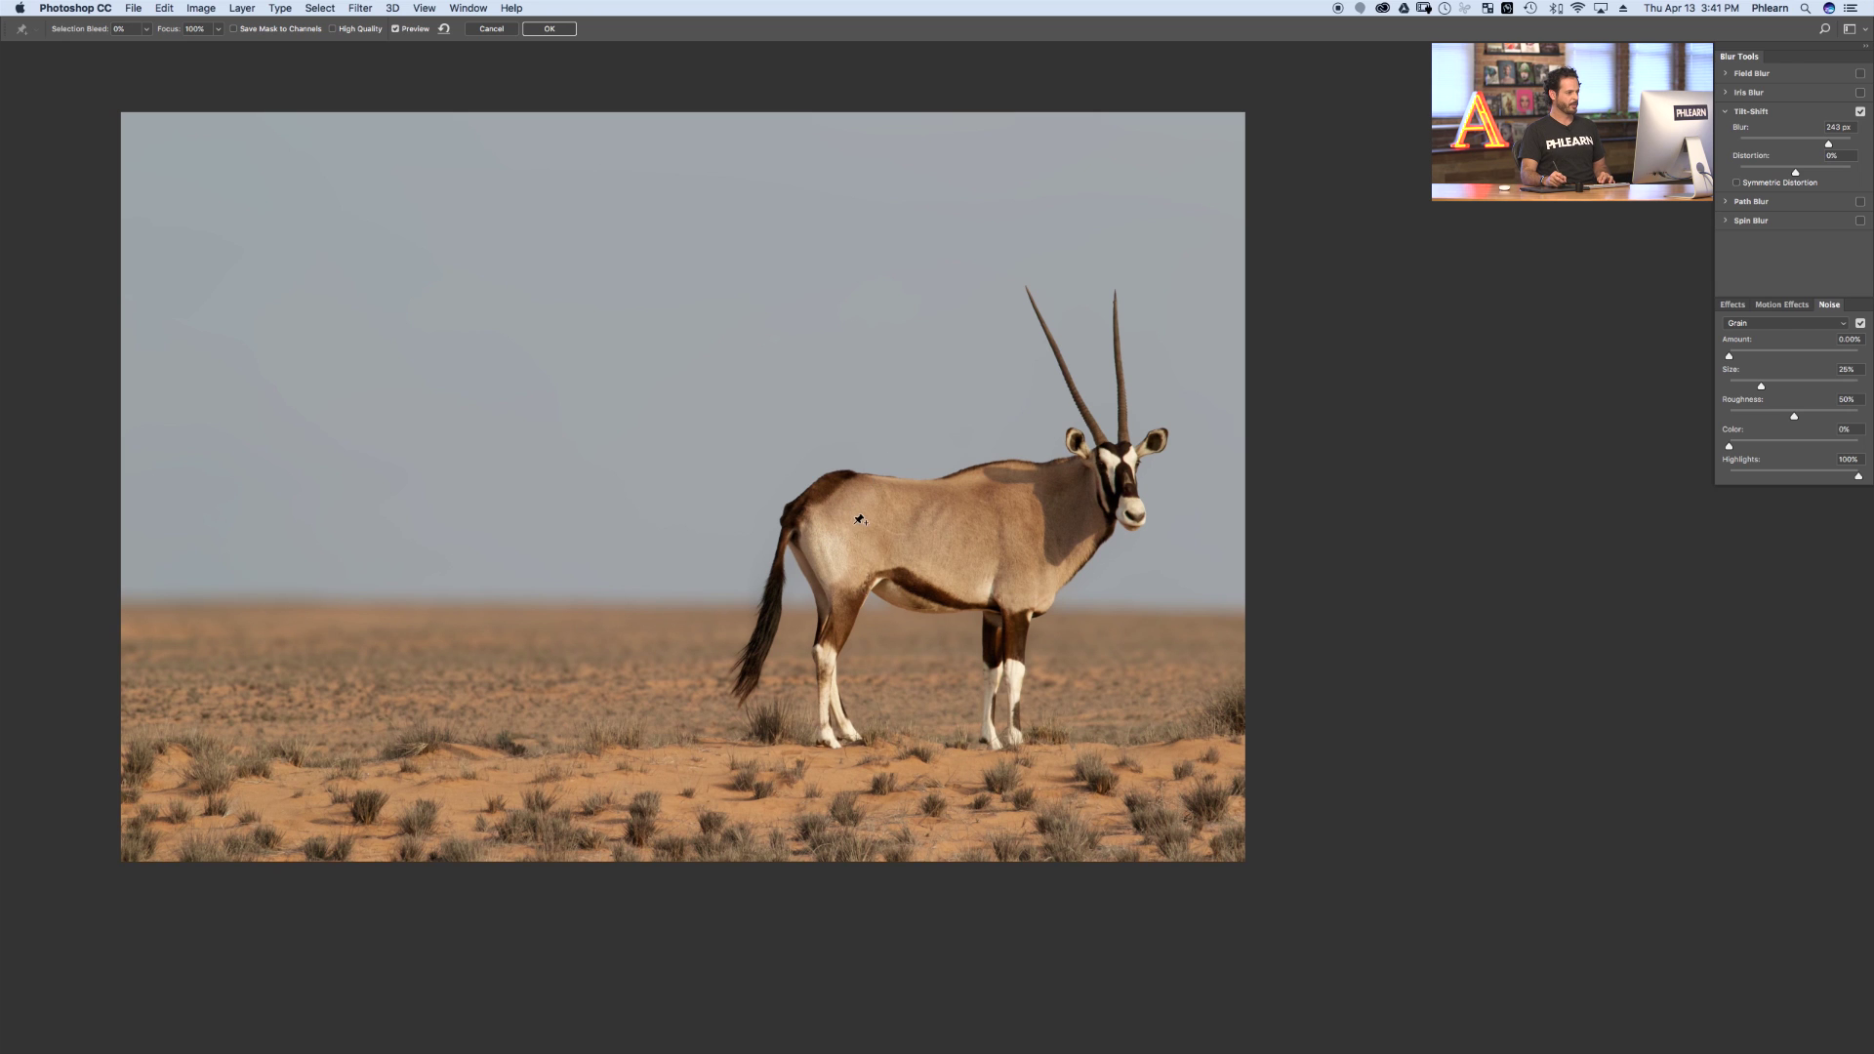
key(super+h)
key(super+h)
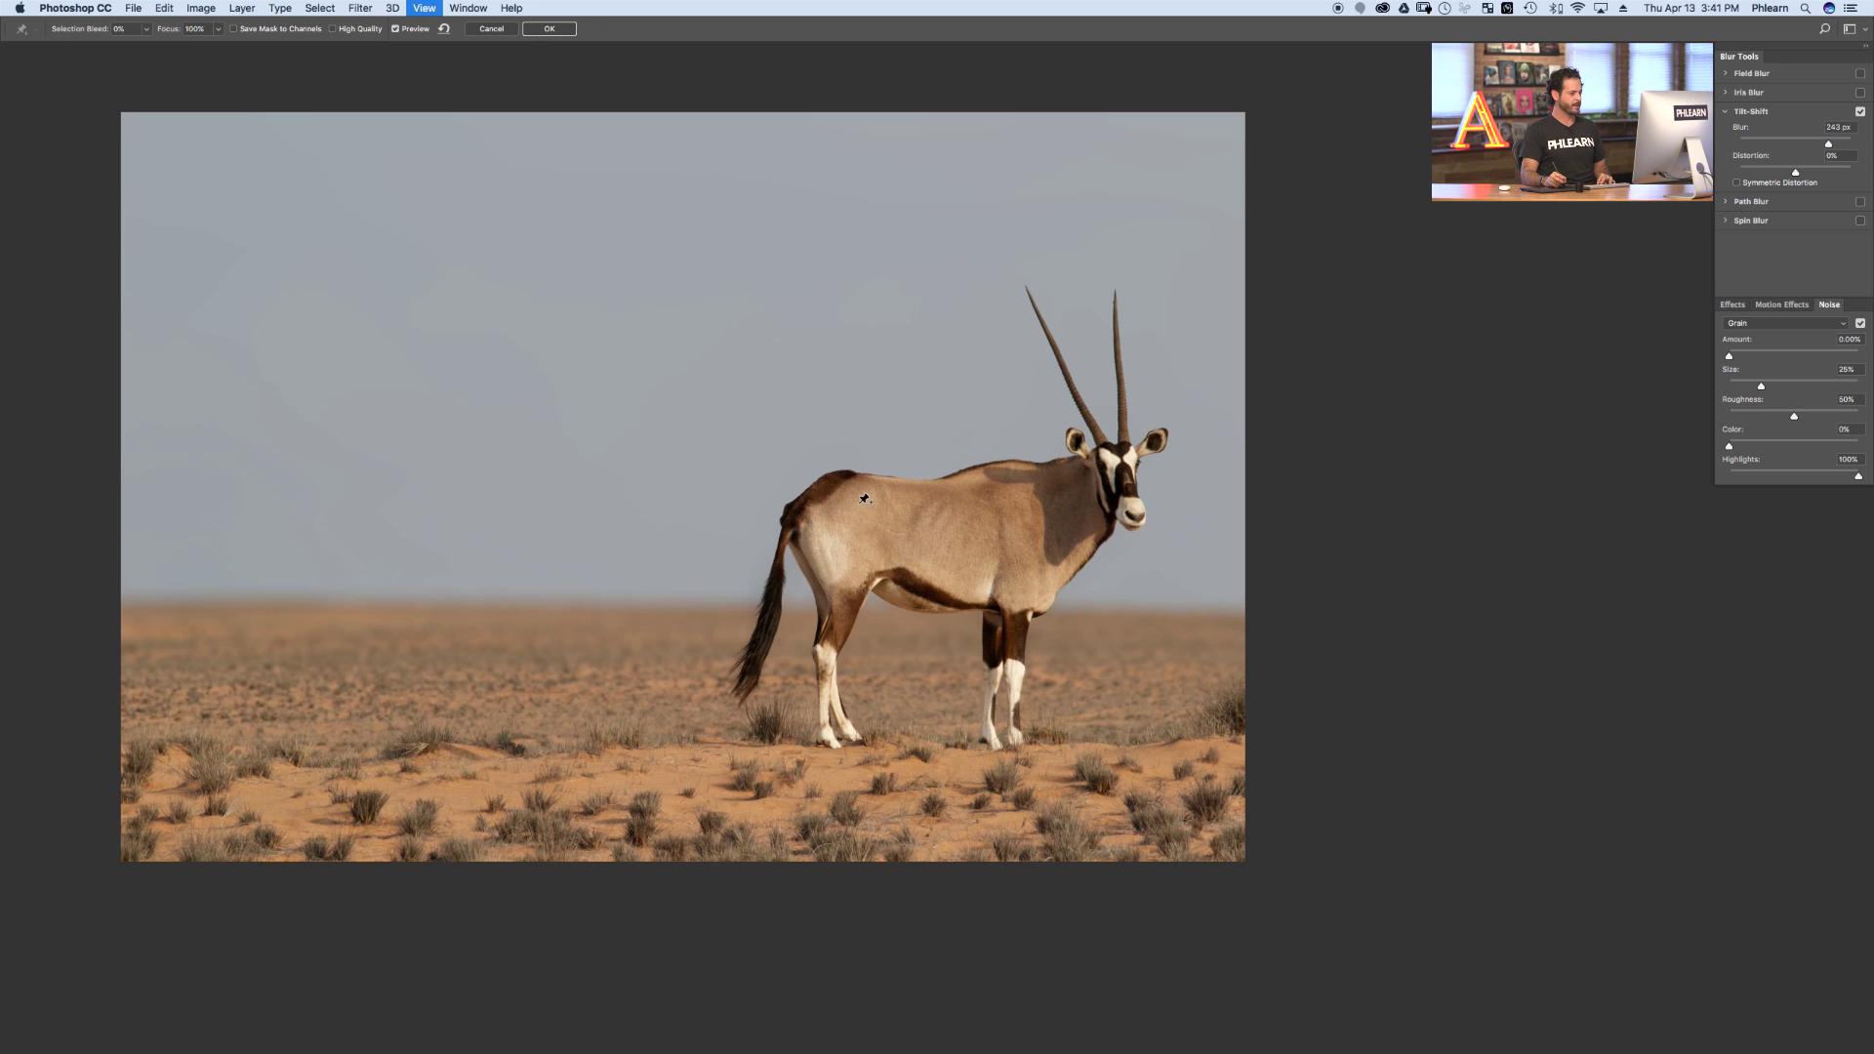
key(super+h)
key(super+h)
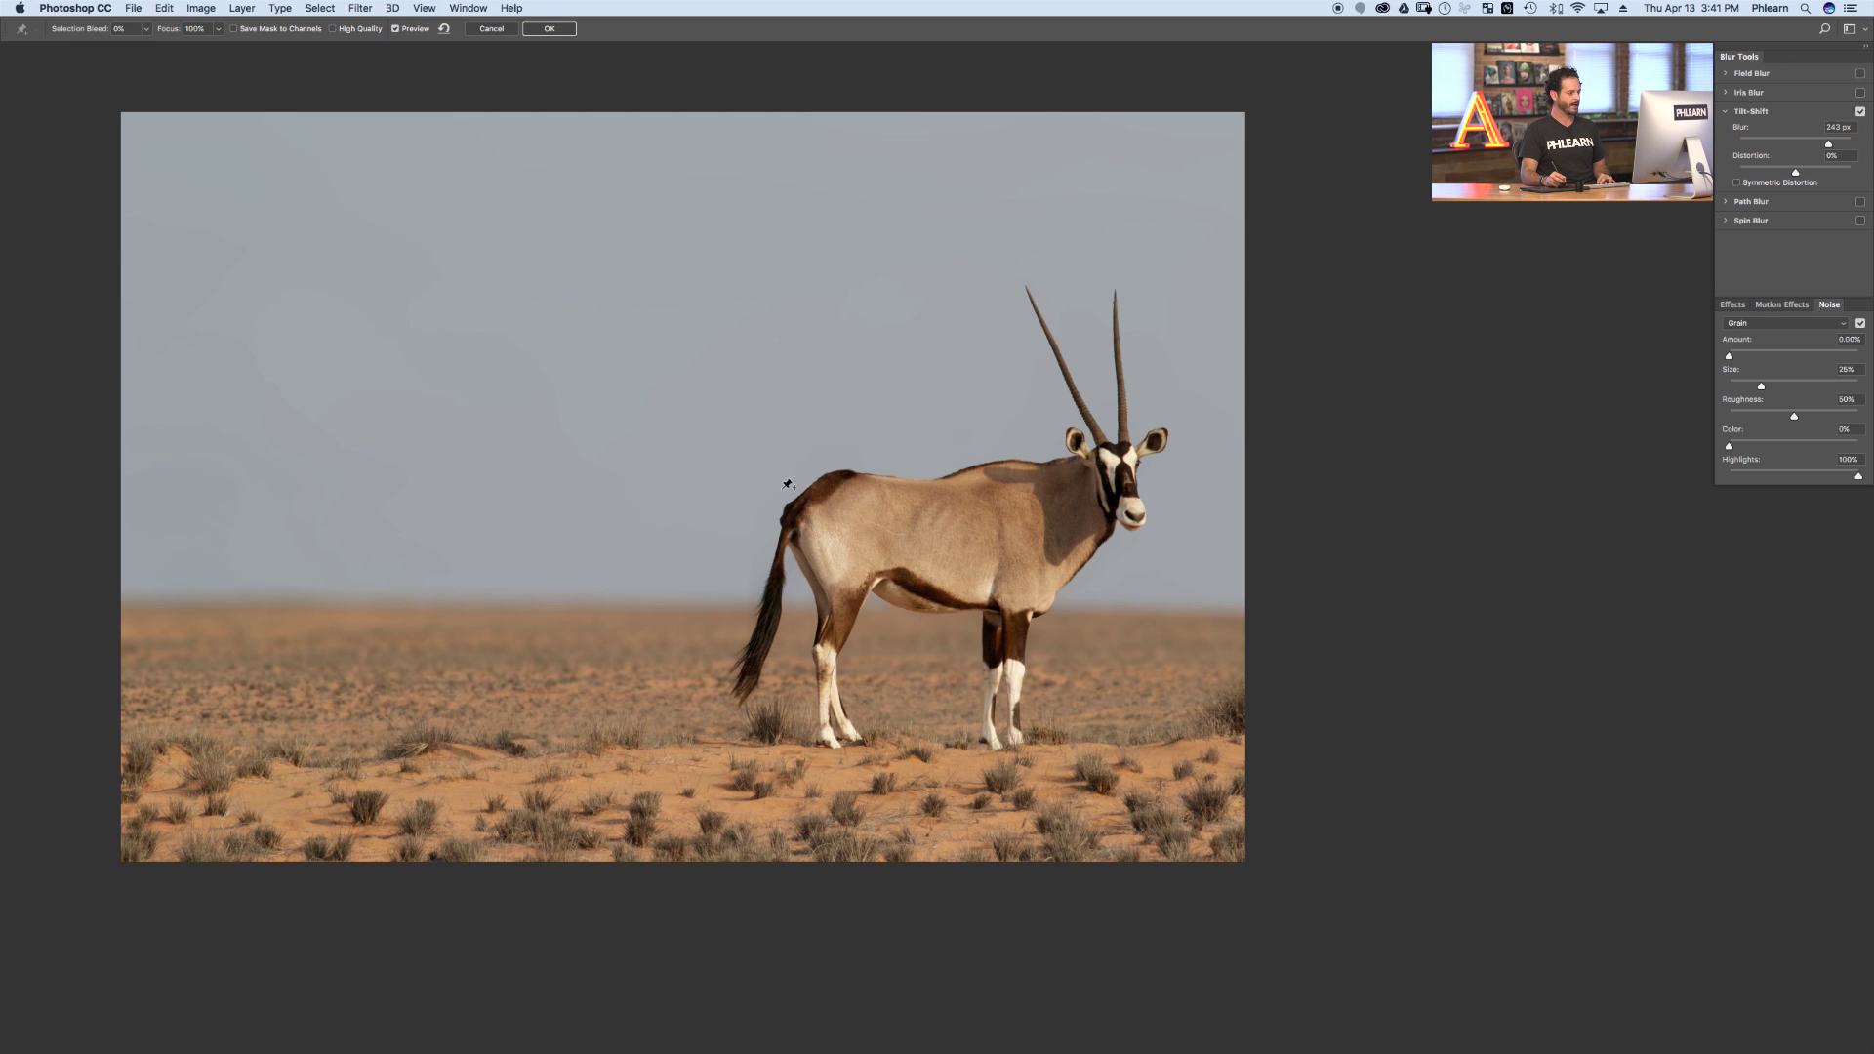
key(super+h)
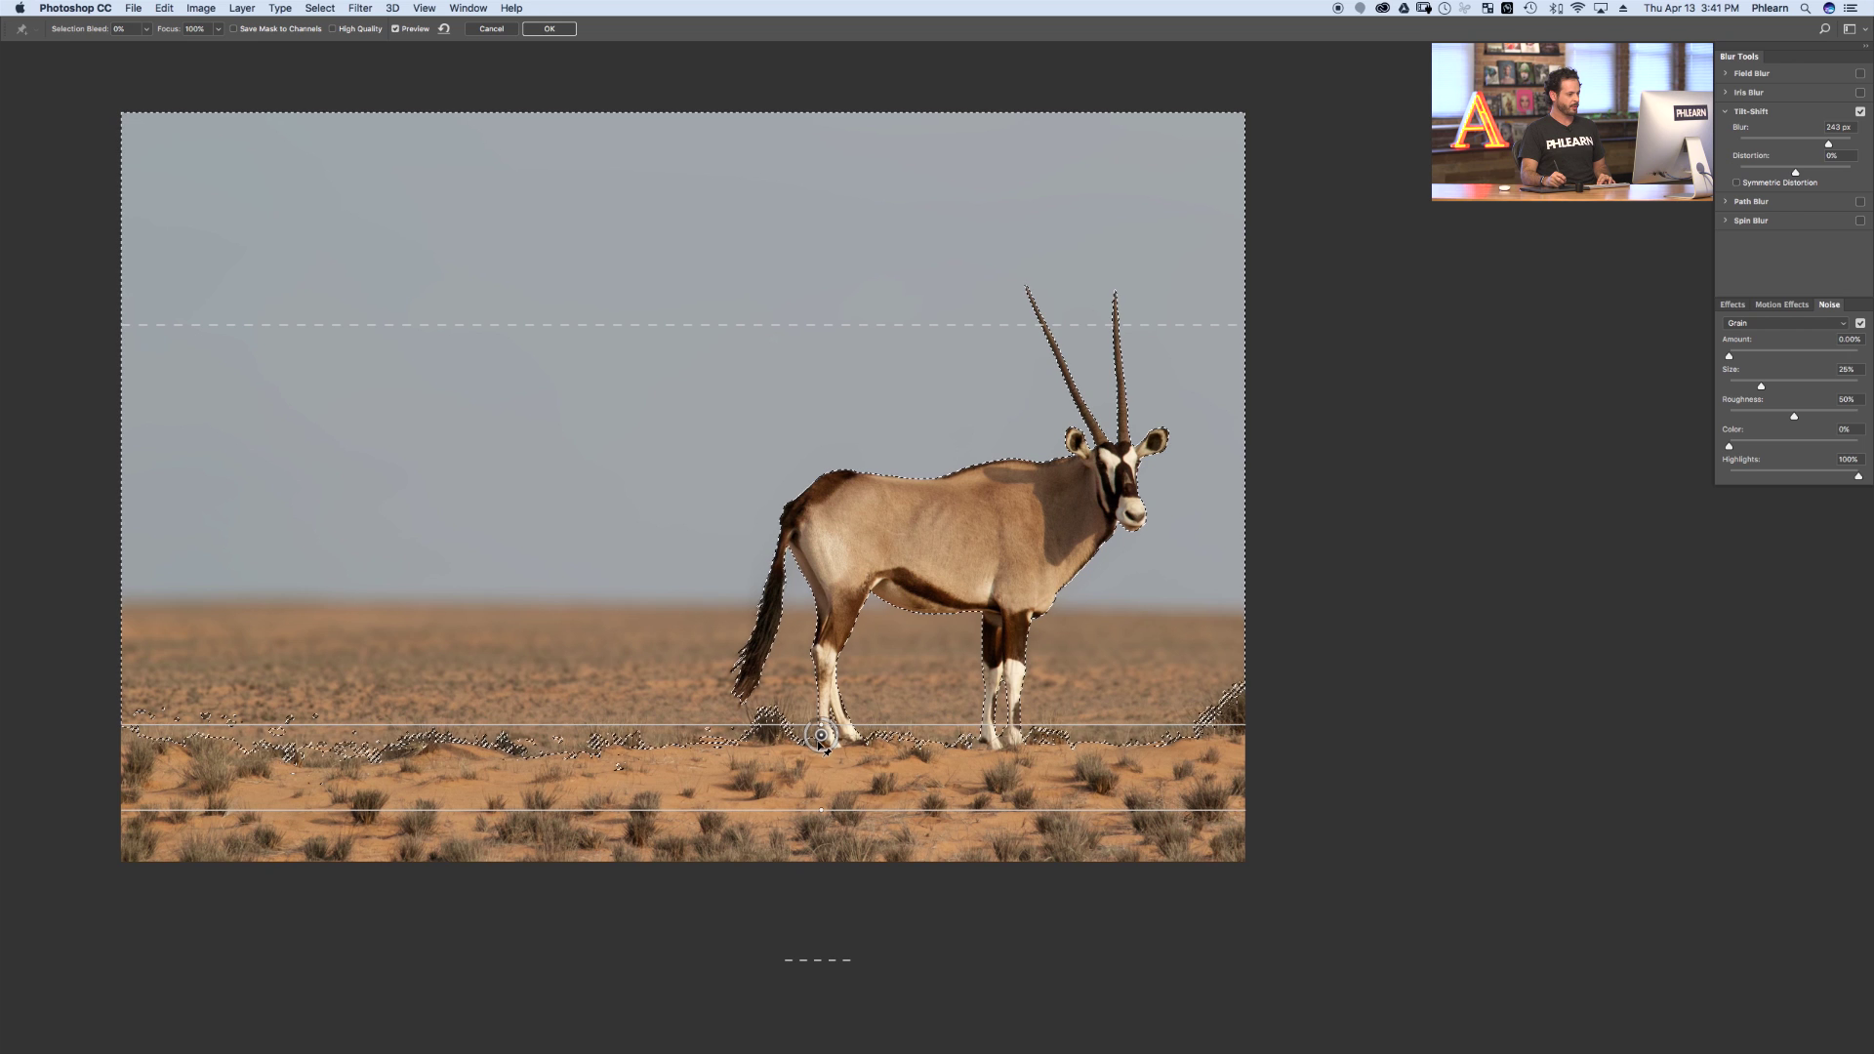
mouse_move(890, 727)
mouse_down()
mouse_move(900, 704)
mouse_move(904, 723)
mouse_up()
key(super+h)
key(super+h)
key(super+h)
key(super+h)
key(super+h)
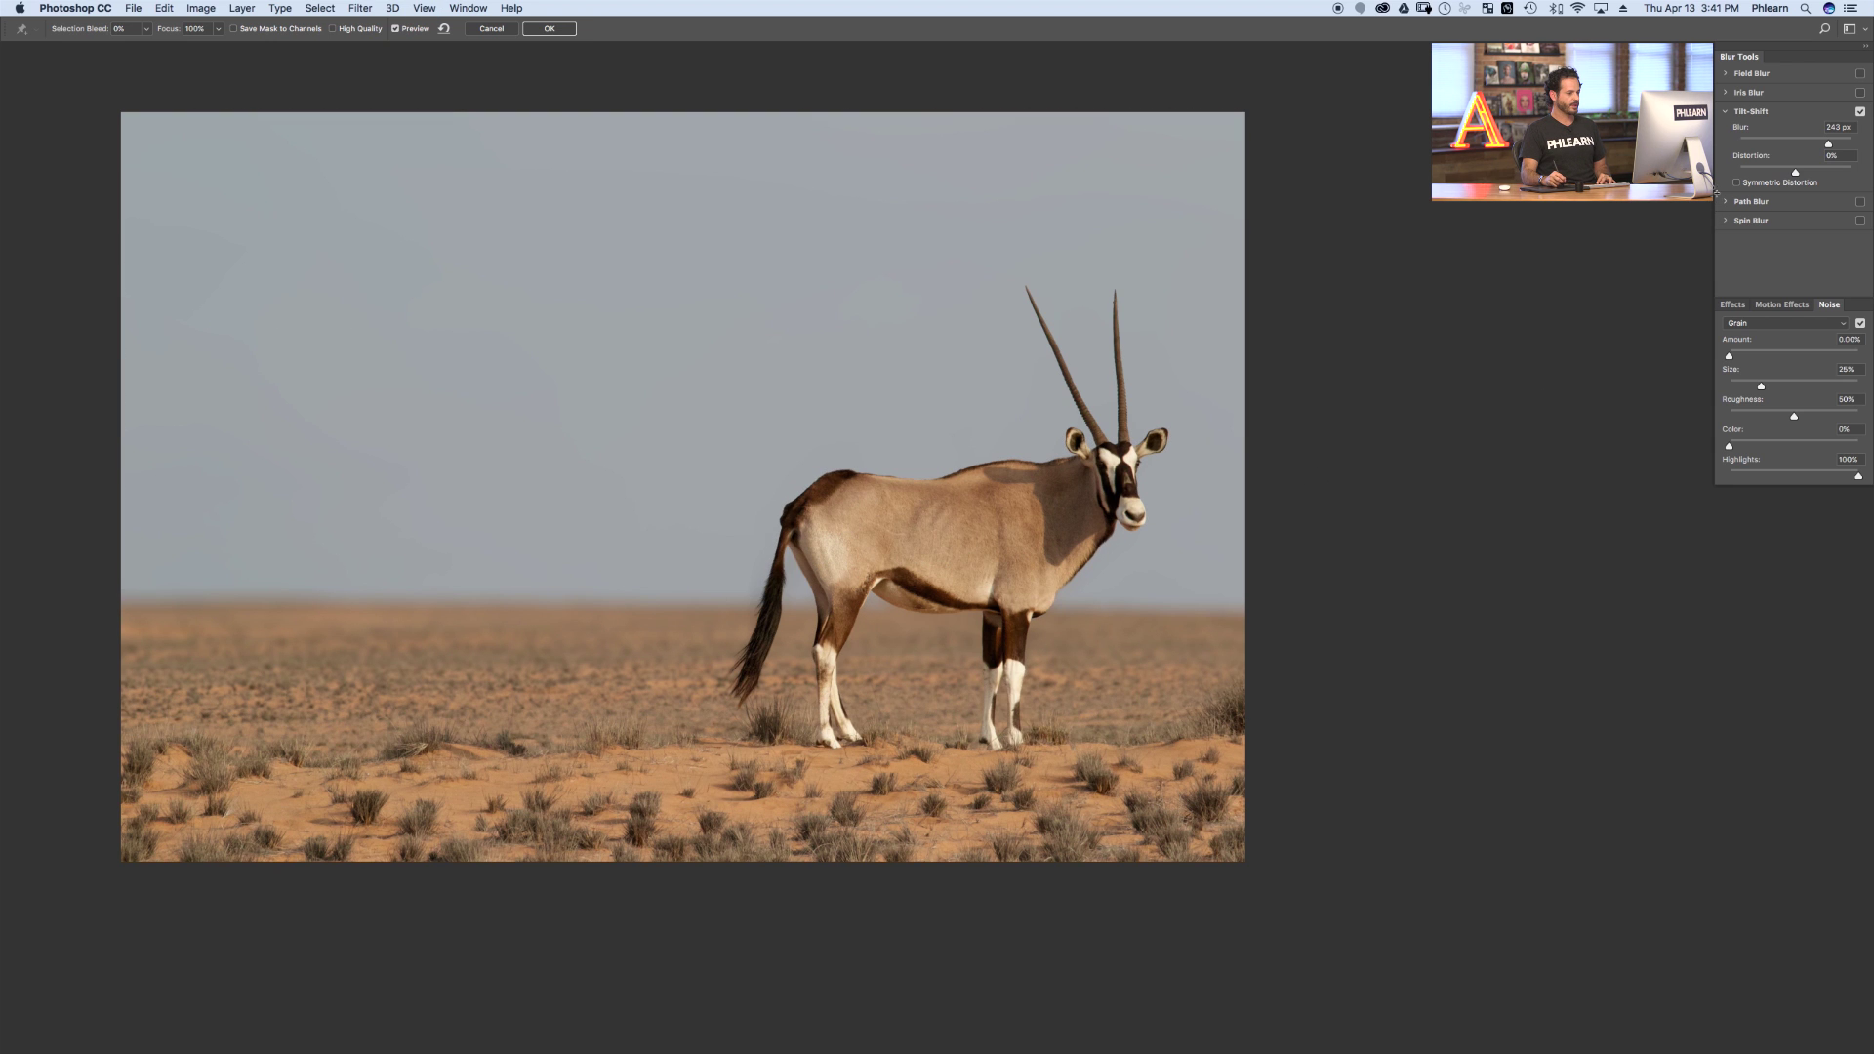
- Try different Tilt-Shift blur strengths up to 500 px and settle on about 230 px for the background
drag(1804, 143, 1725, 145)
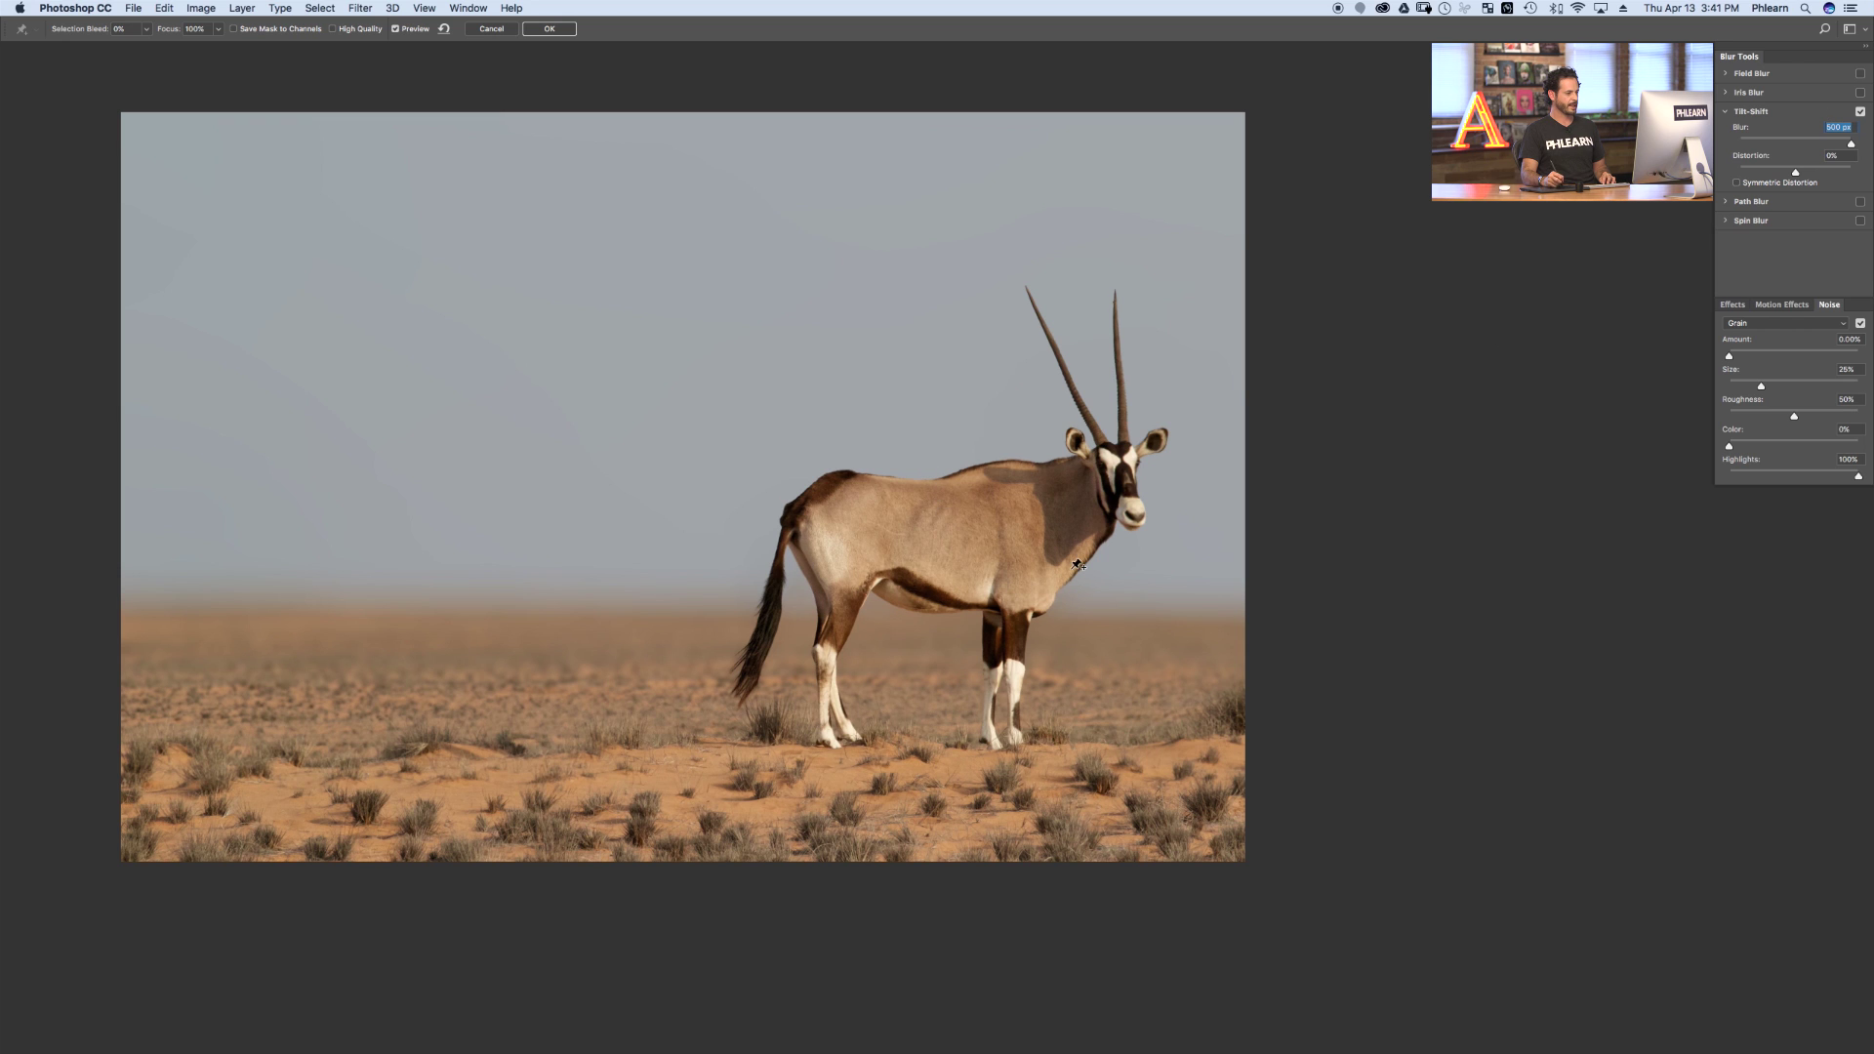
drag(1815, 146, 1841, 141)
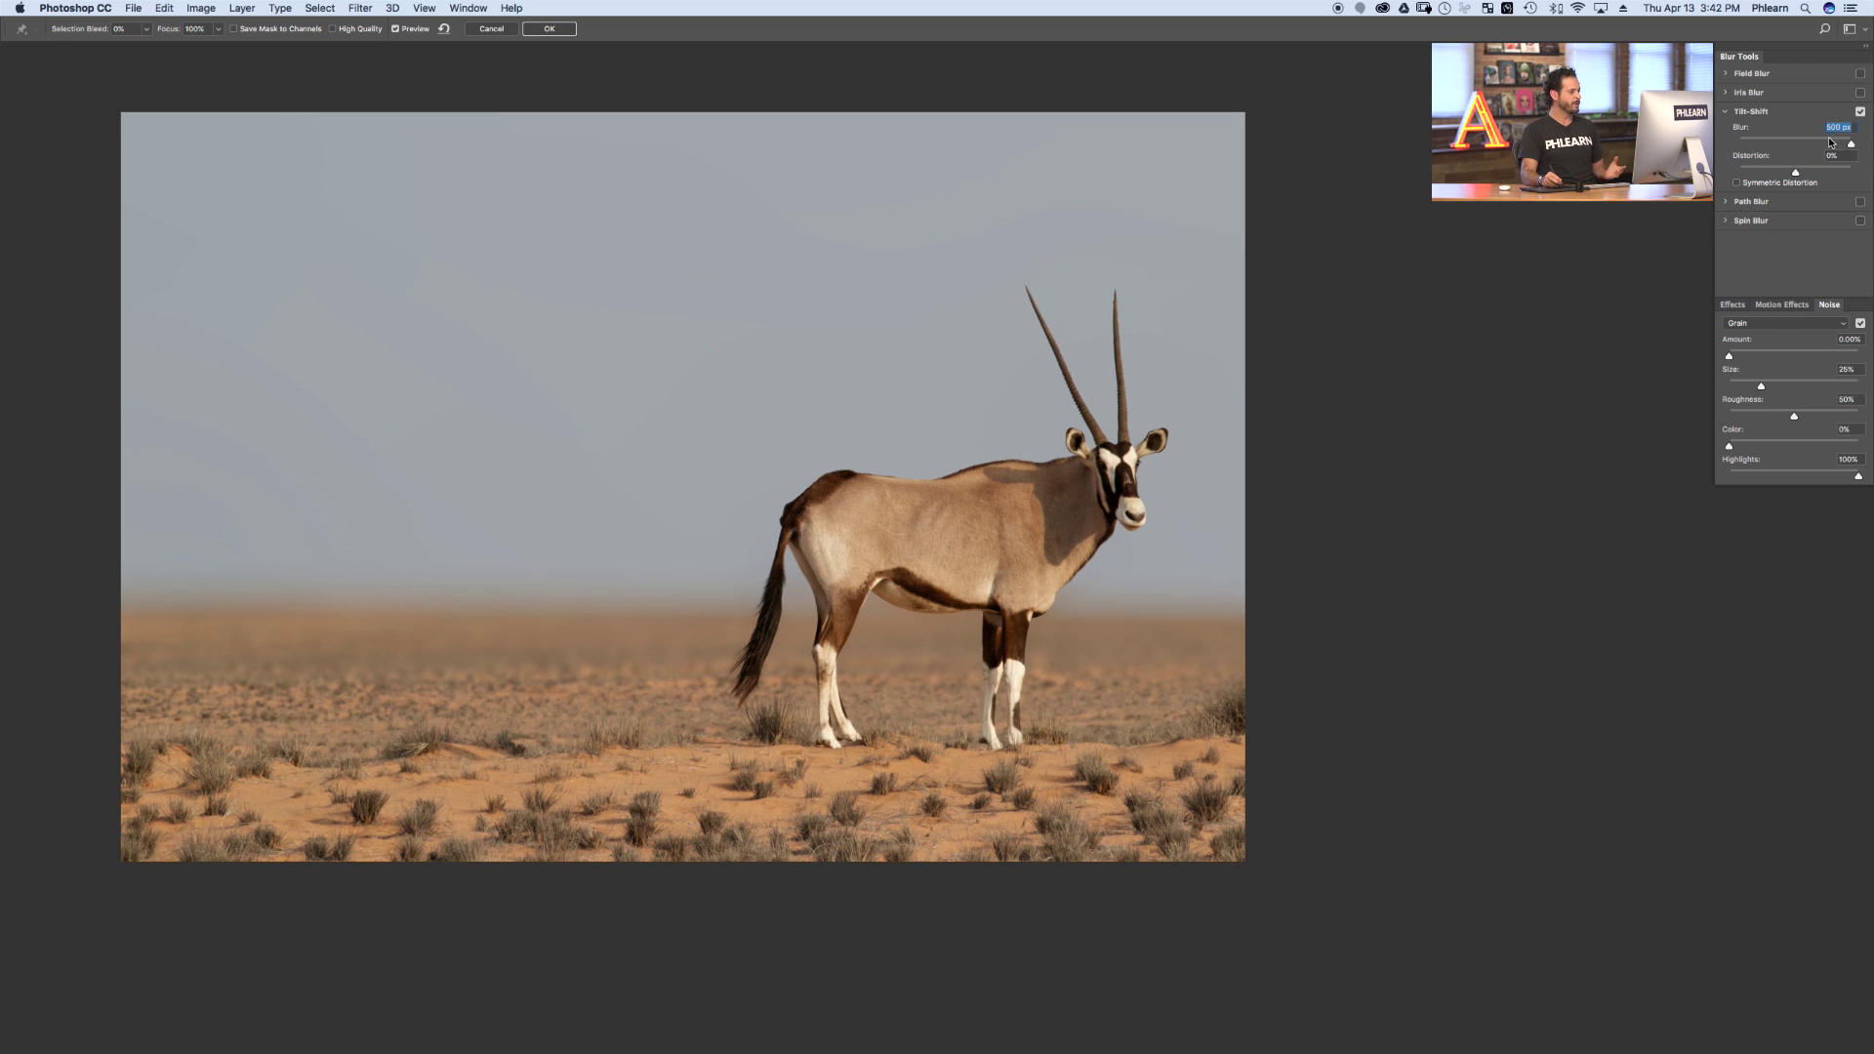
drag(1828, 142, 1871, 146)
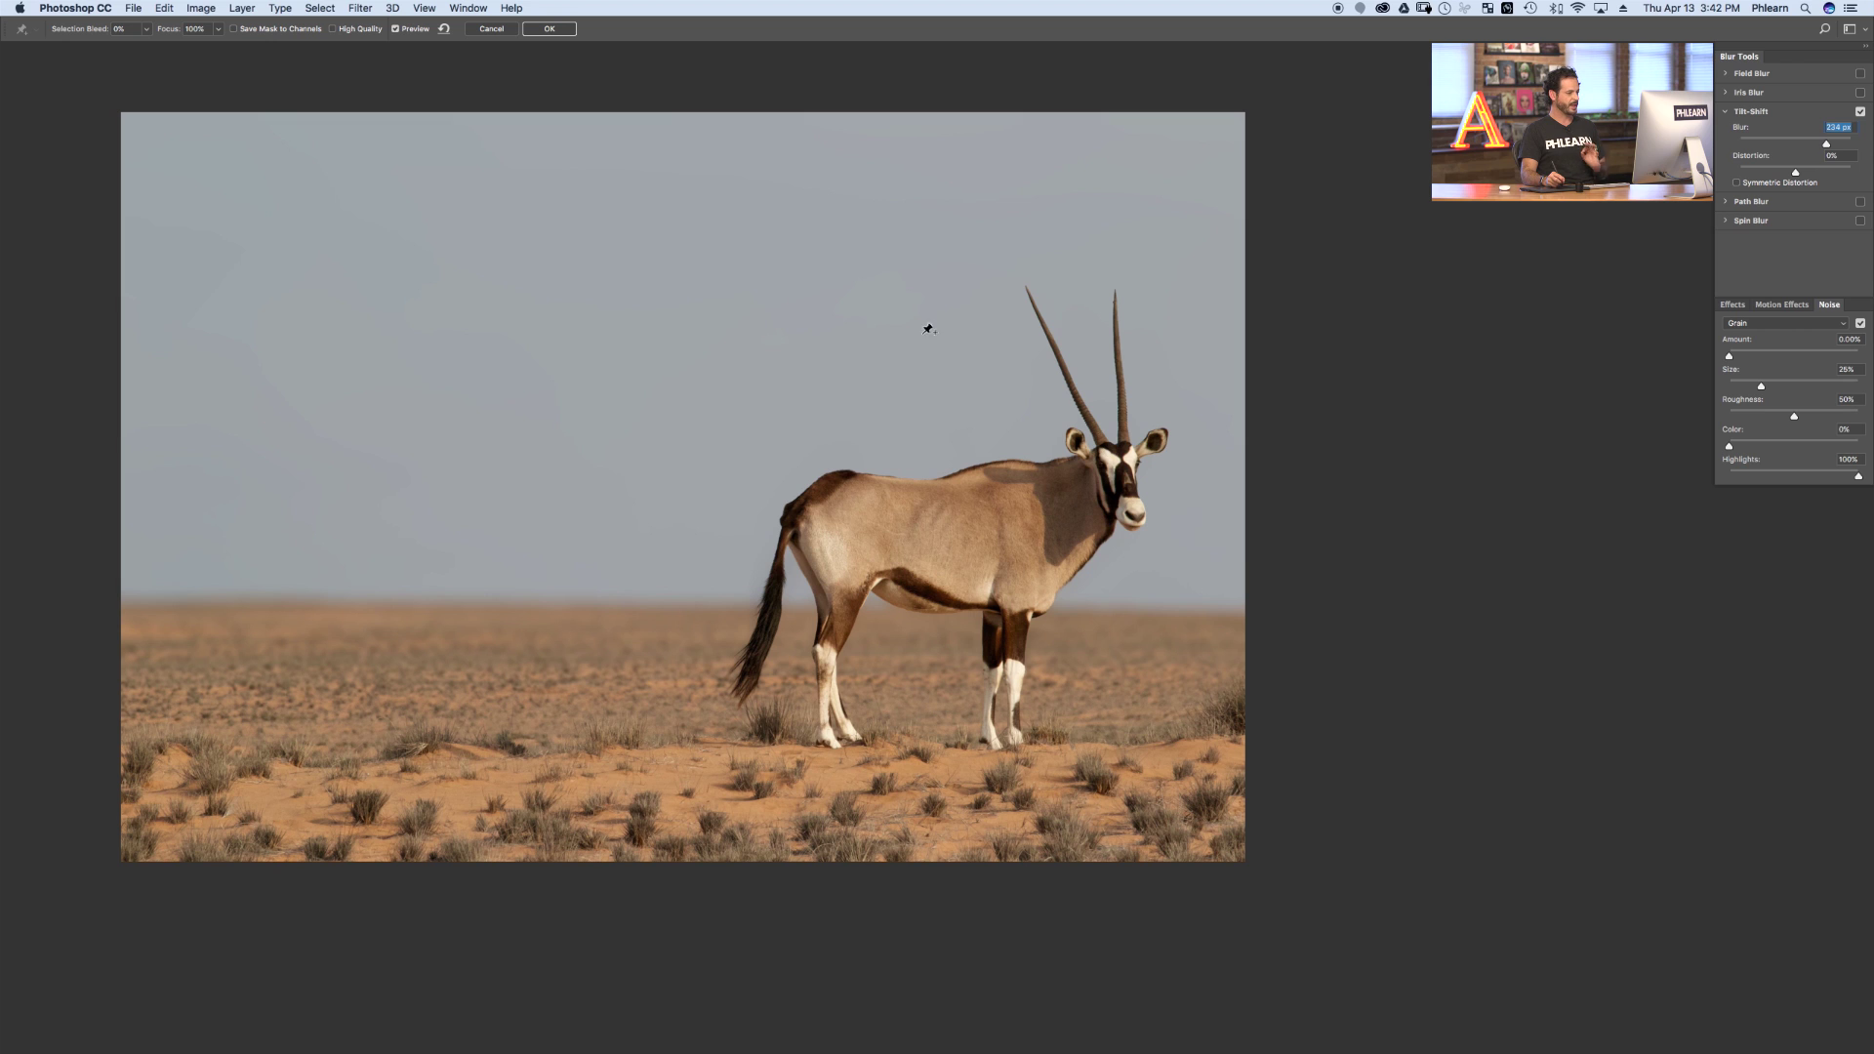
- Apply the Tilt-Shift blur and toggle Layer 1's visibility to compare it with the original photo
click(547, 29)
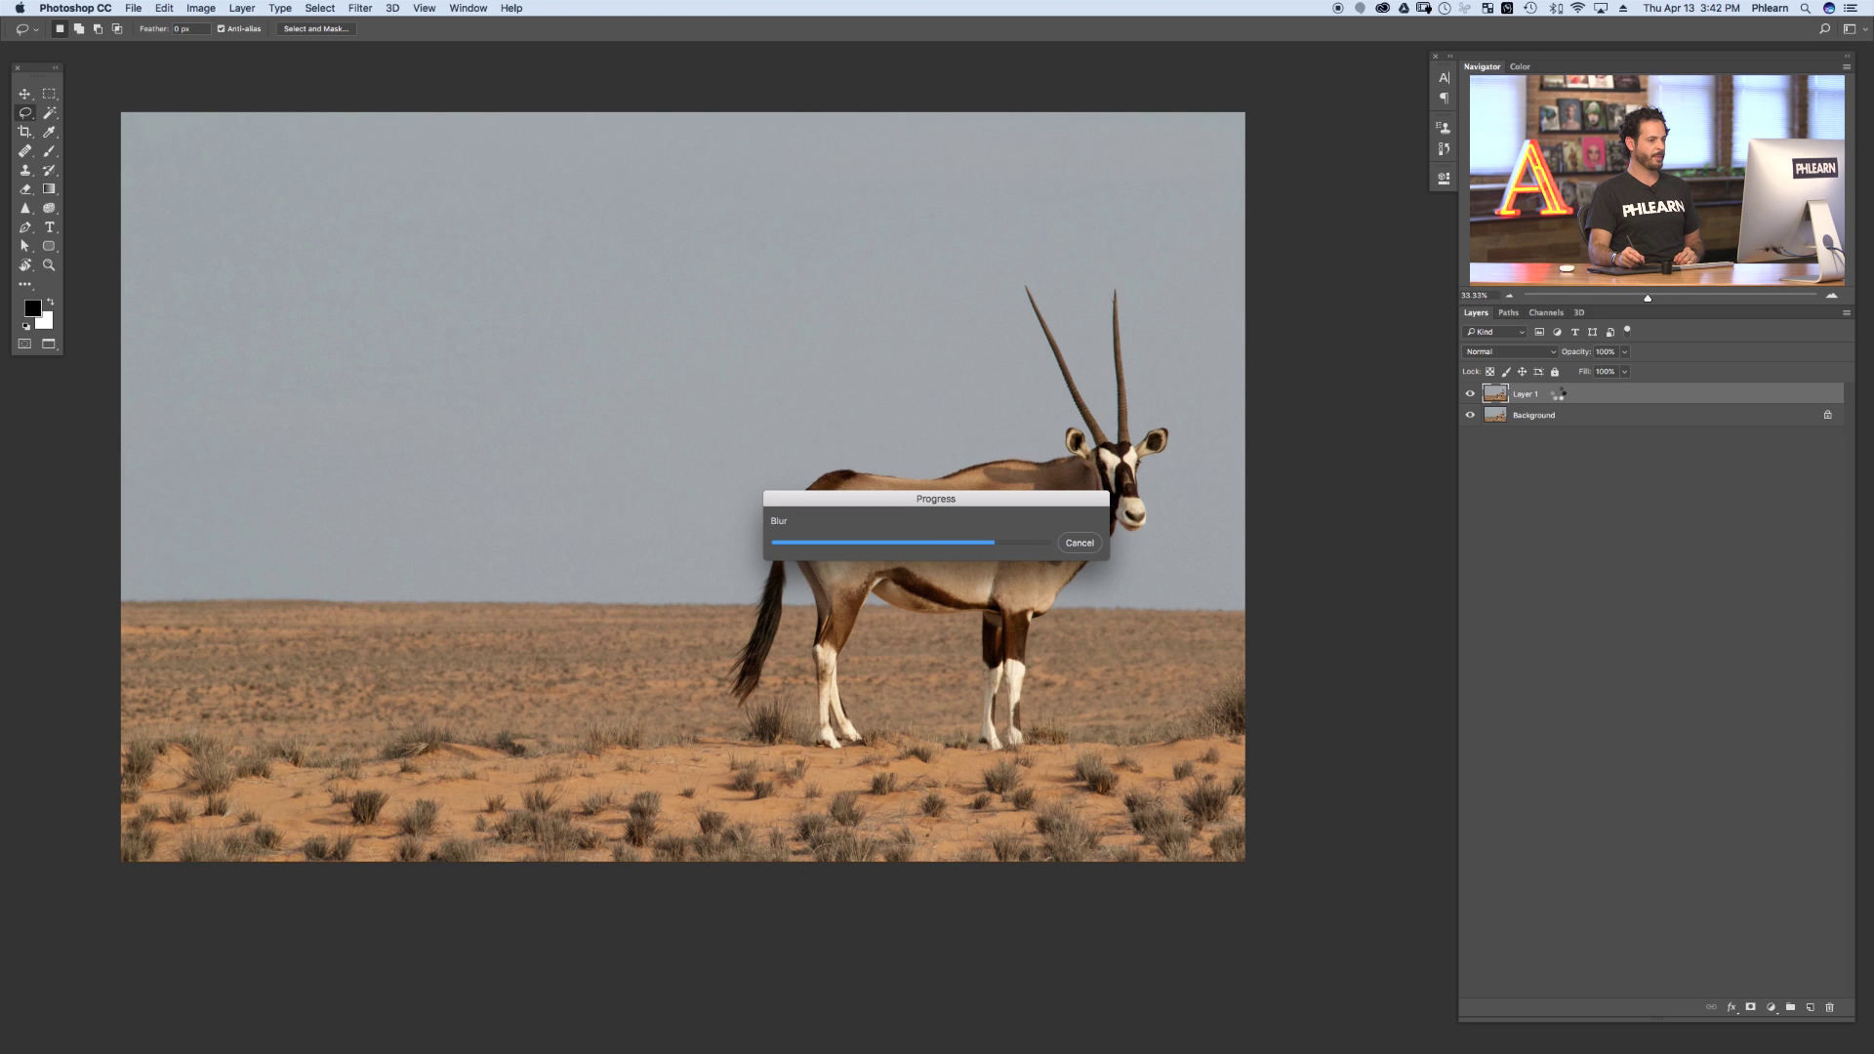
click(1469, 395)
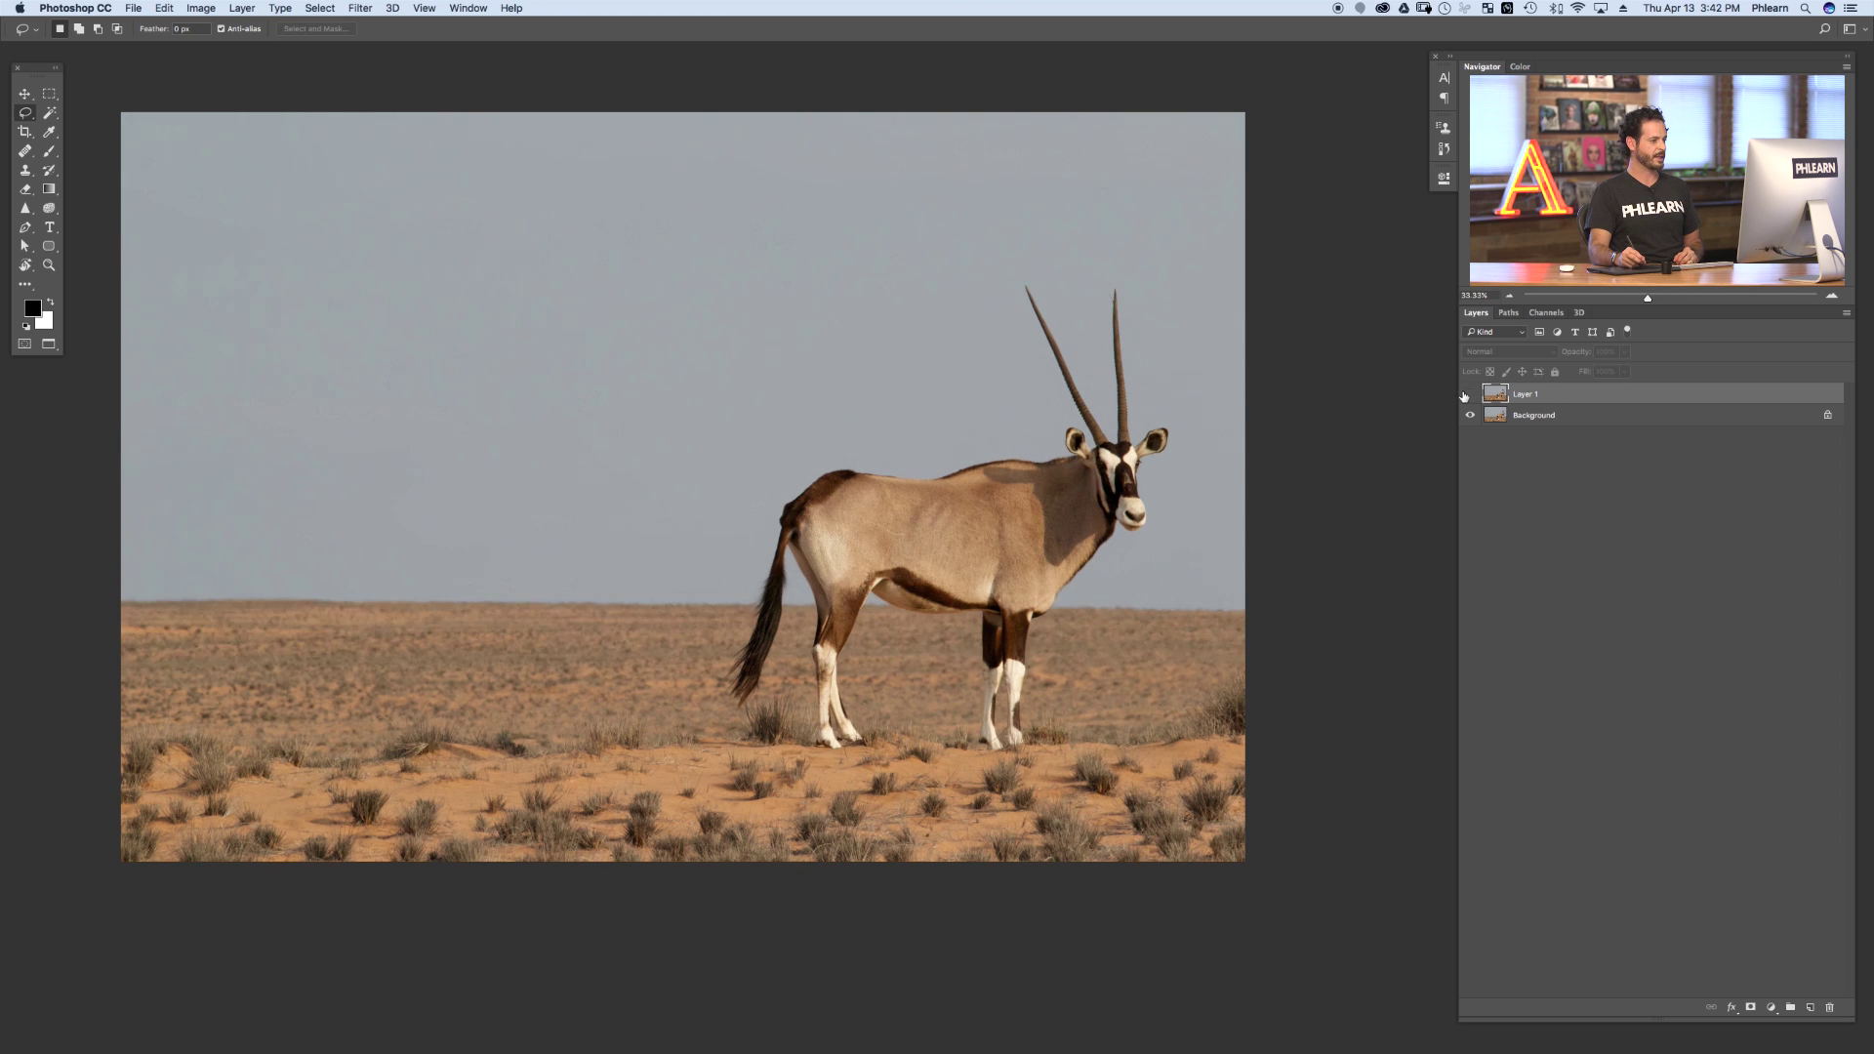
click(1468, 394)
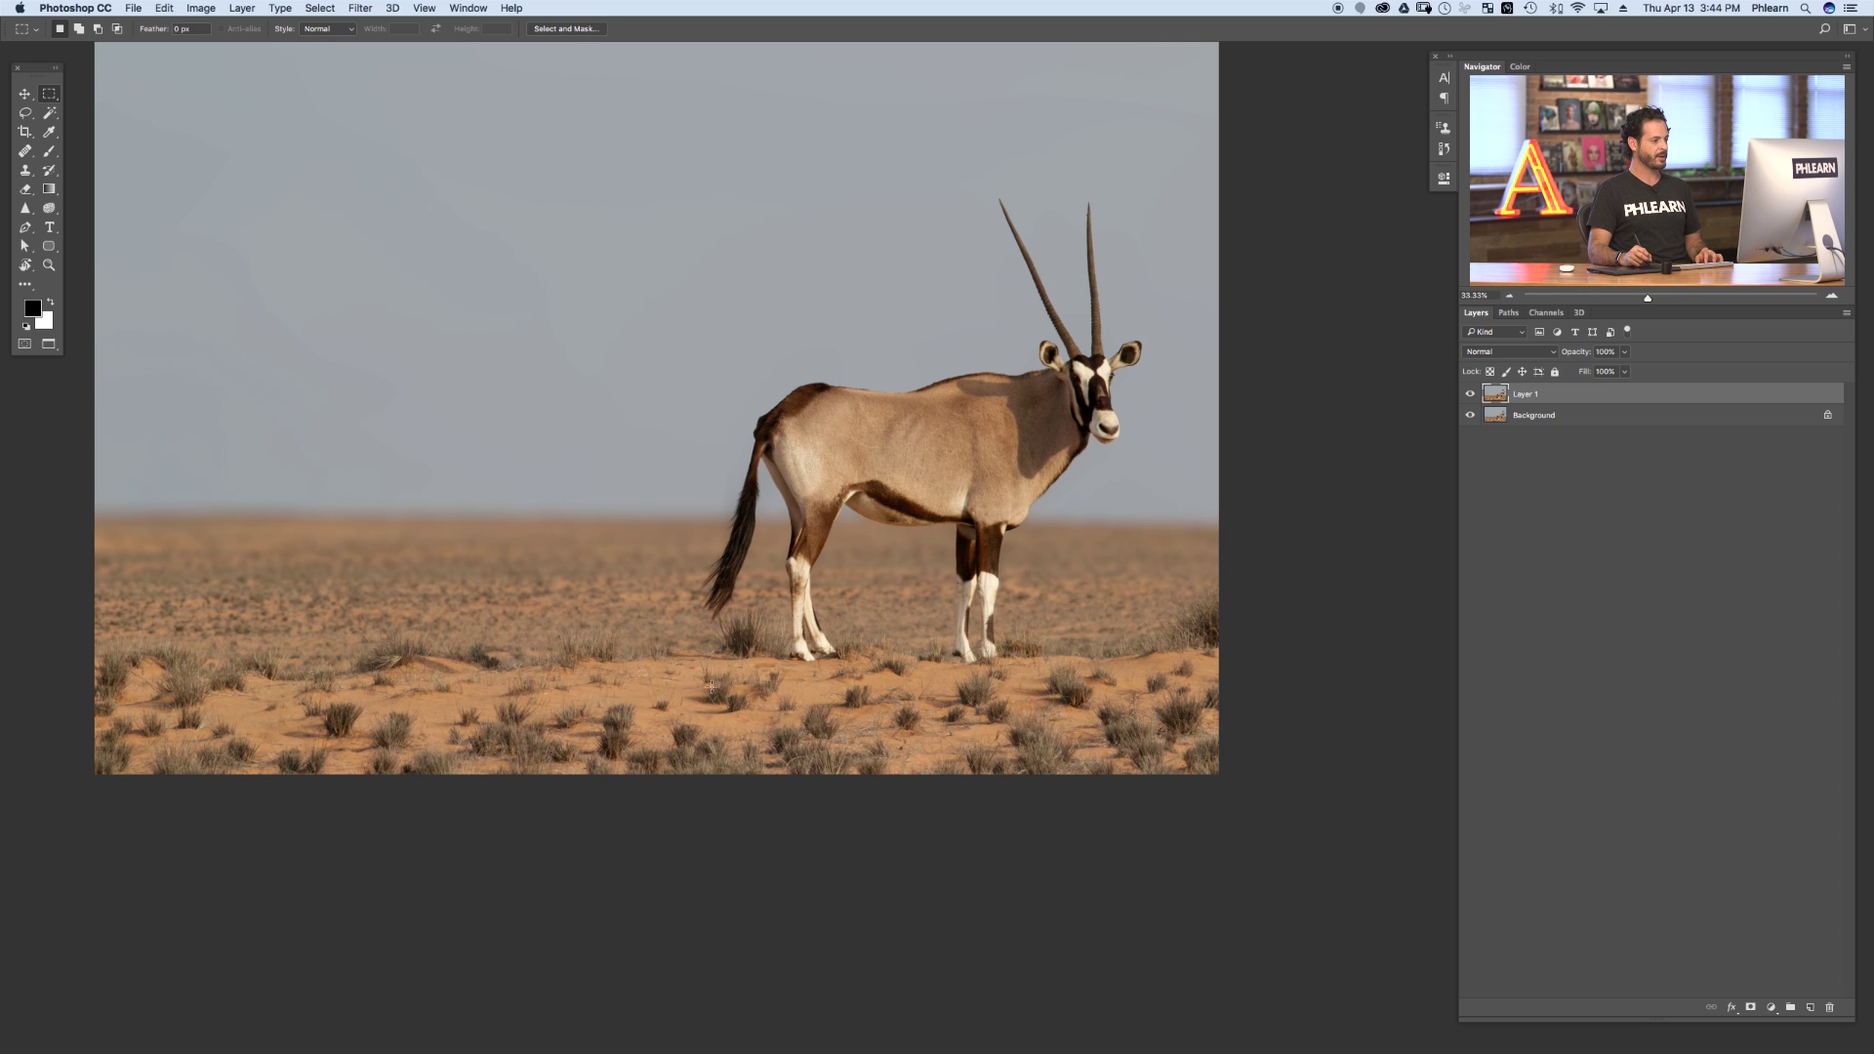
- Select the full-width strip of sandy foreground from the oryx's hooves down with the Rectangular Marquee tool
click(49, 95)
click(87, 93)
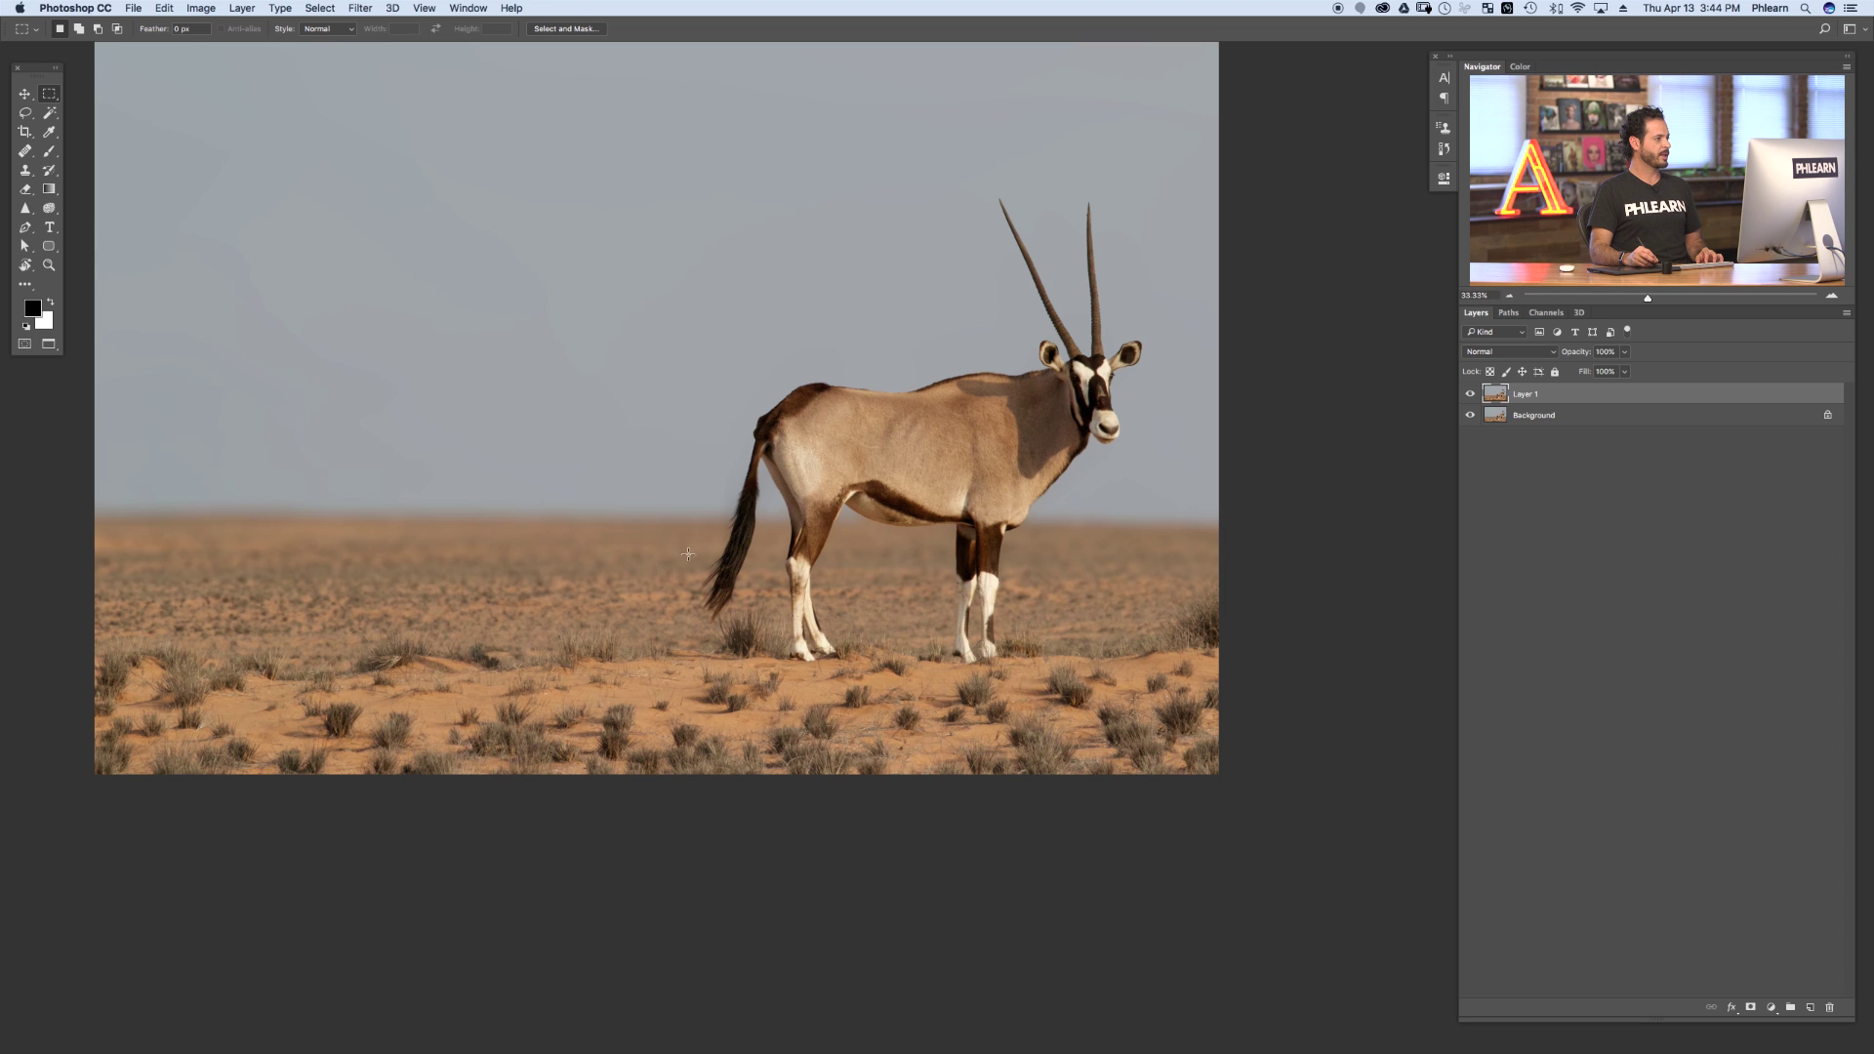
drag(86, 654, 1284, 807)
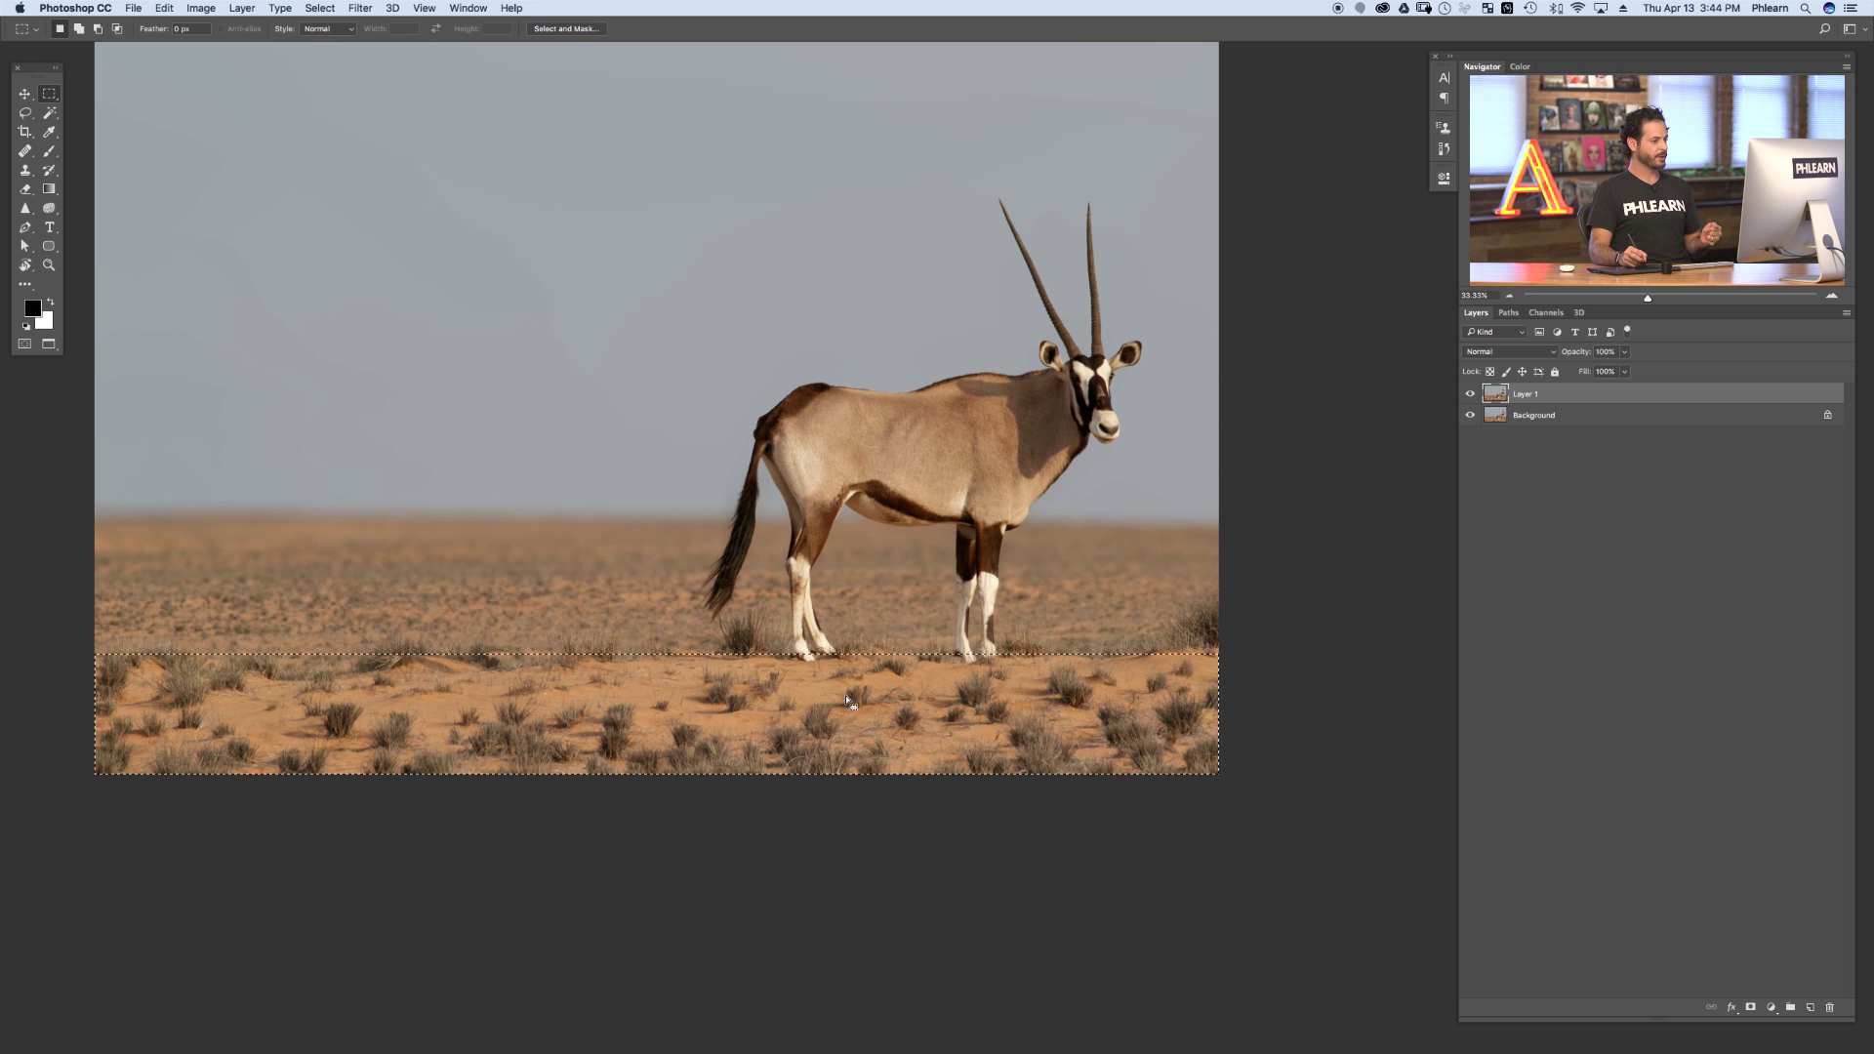
- Start a Tilt-Shift blur on the foreground strip and center its pin on the oryx's rear hooves
click(358, 8)
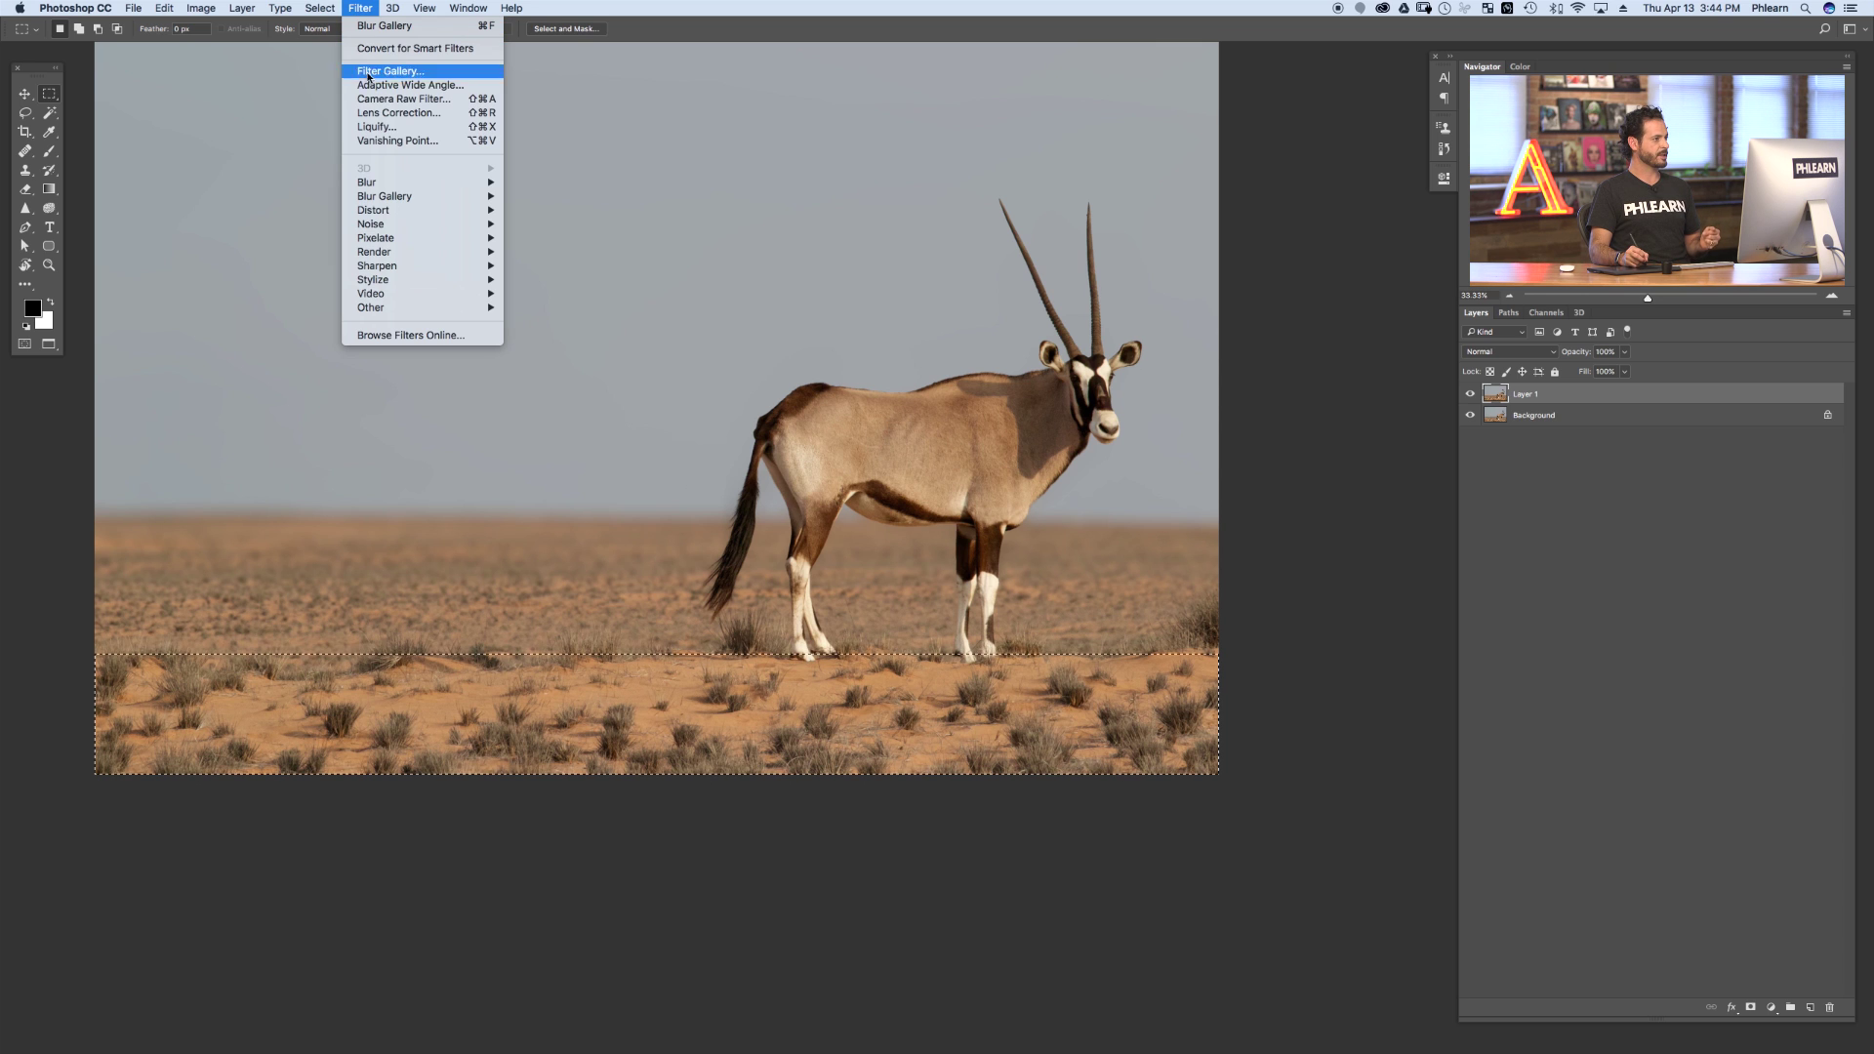
mouse_move(419, 196)
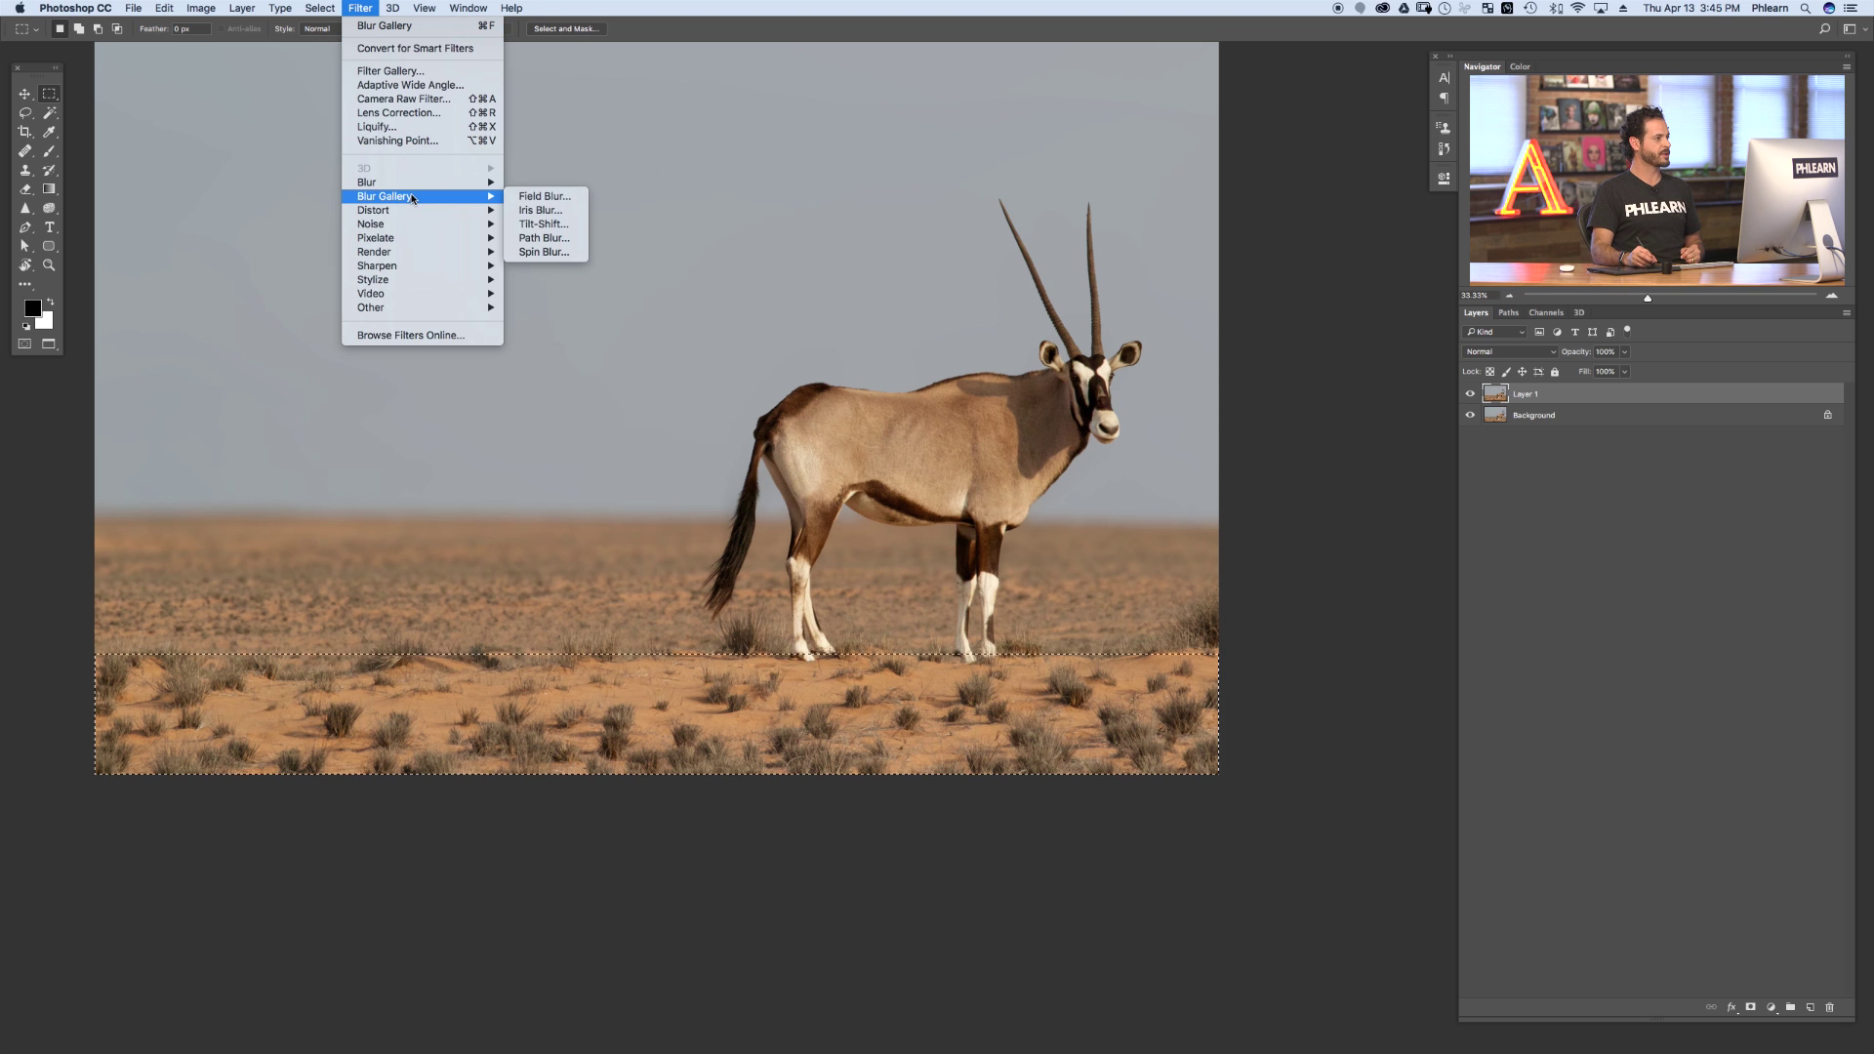
click(551, 225)
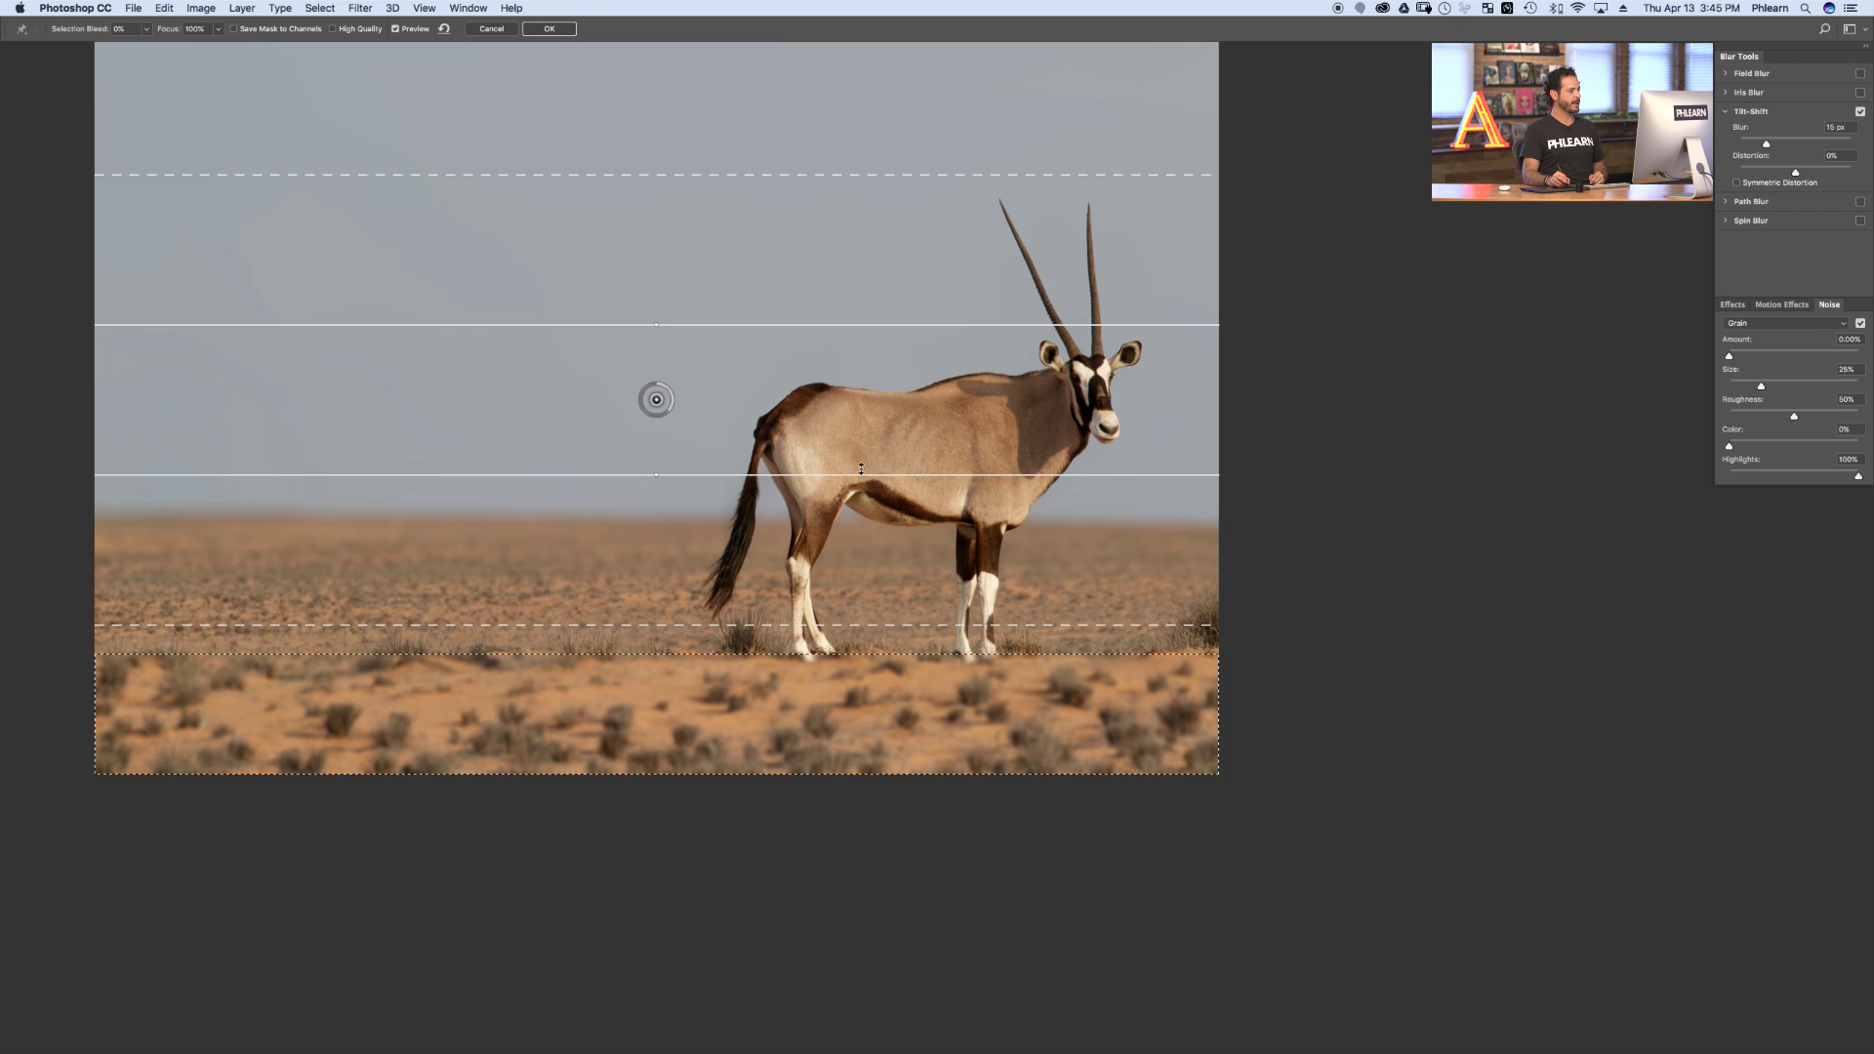
drag(656, 399, 795, 643)
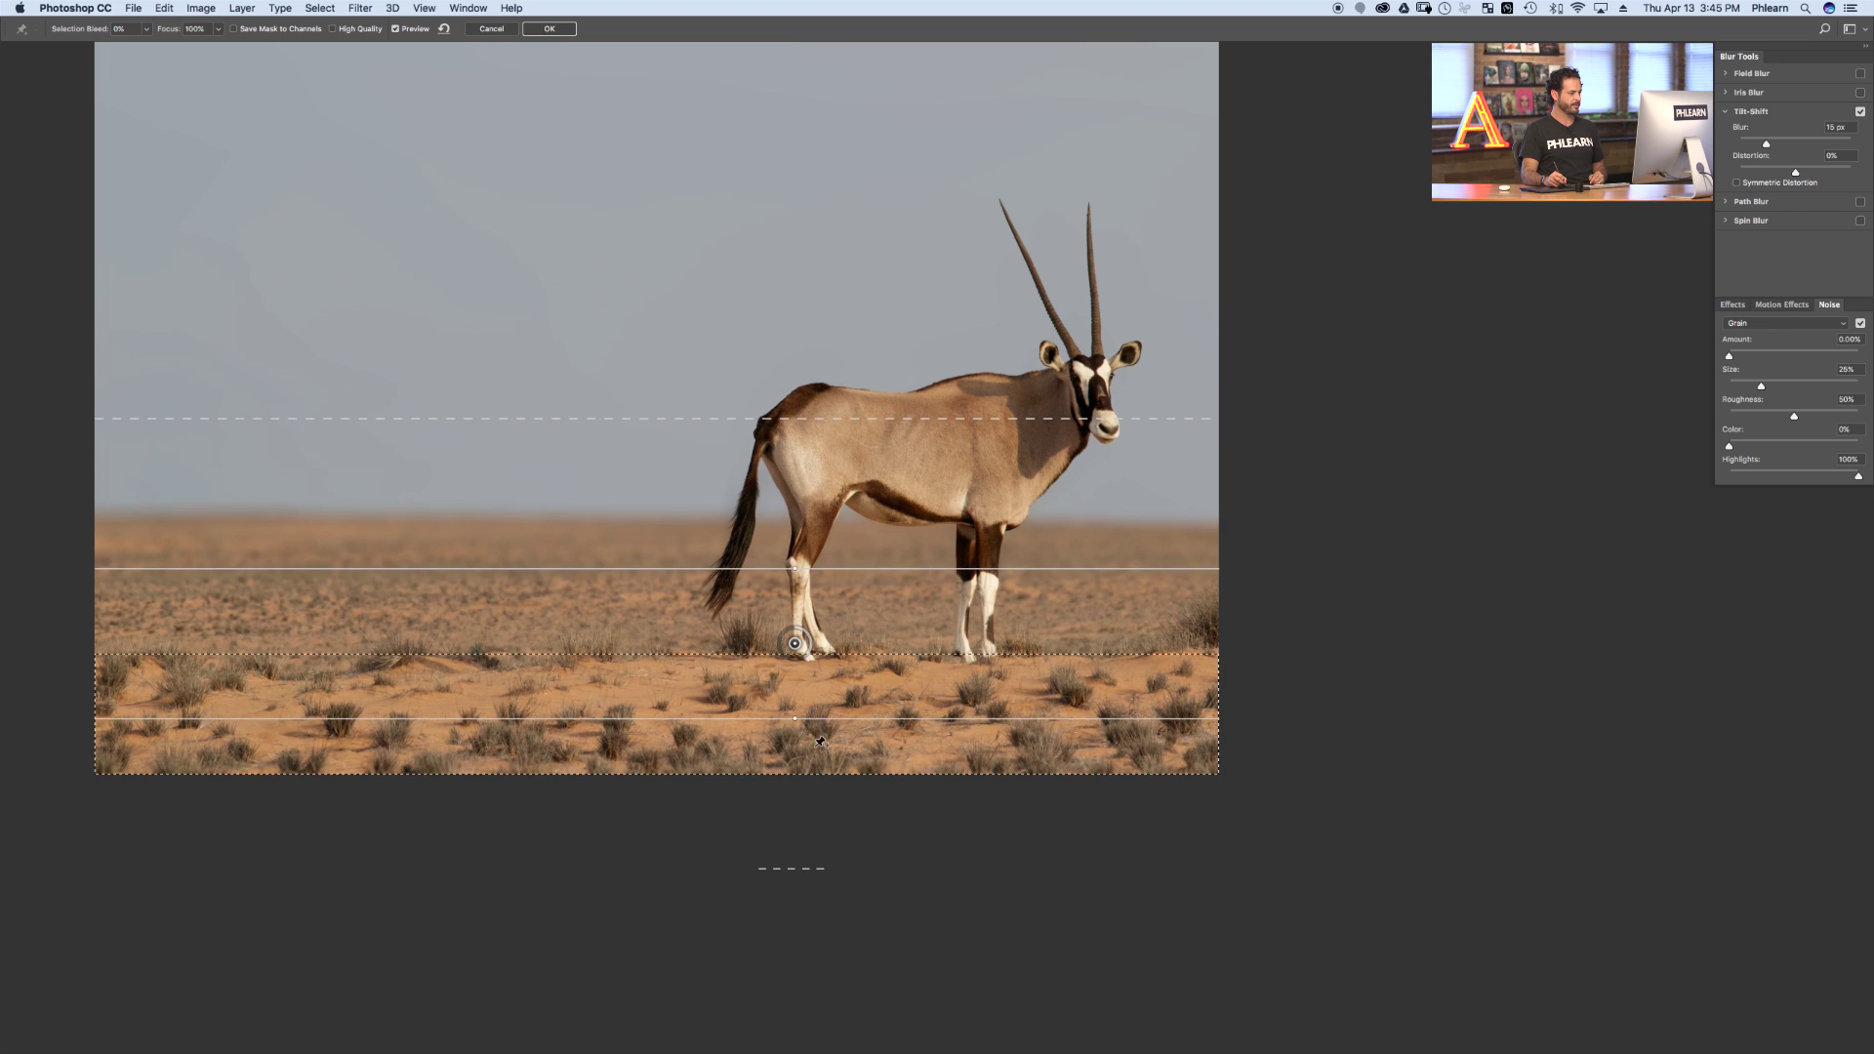
- Bring the lower focus line up to the oryx's hooves, tighten the lower transition, and strengthen the foreground blur
drag(822, 718, 822, 659)
drag(818, 809, 818, 794)
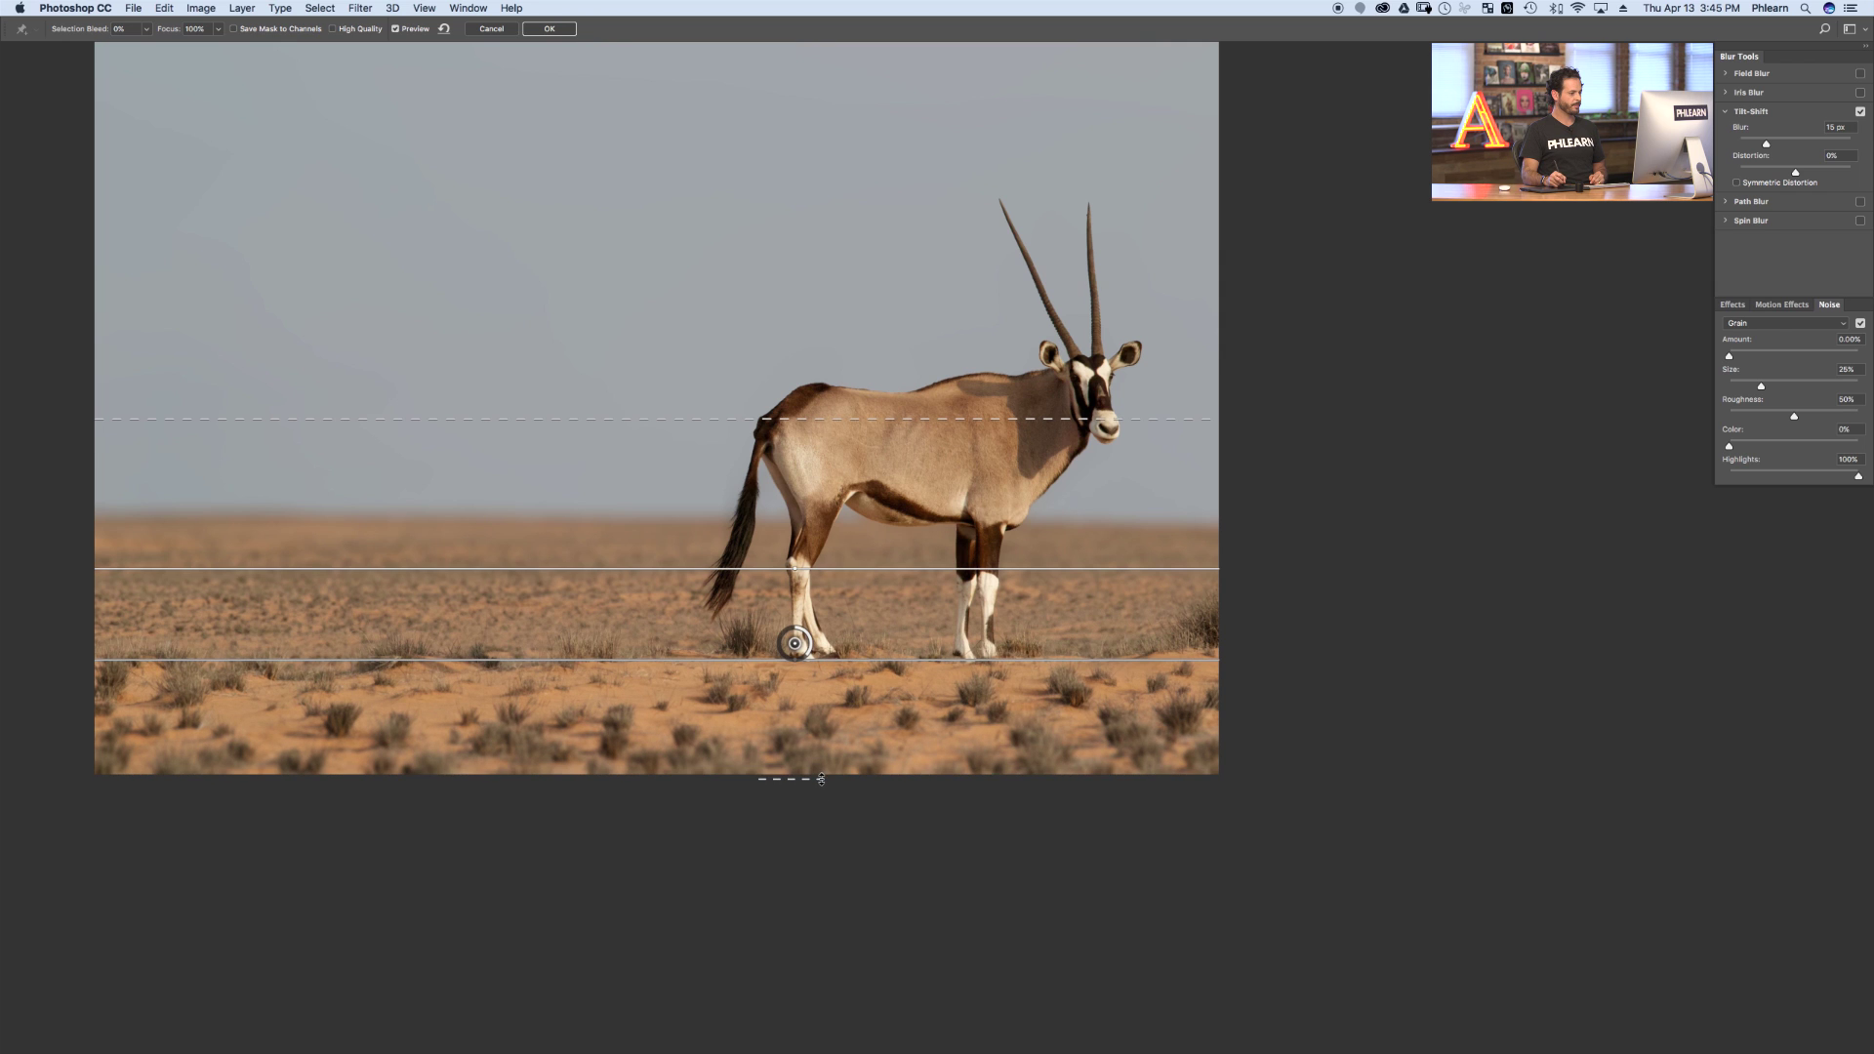
drag(1764, 142, 1792, 140)
drag(934, 660, 934, 654)
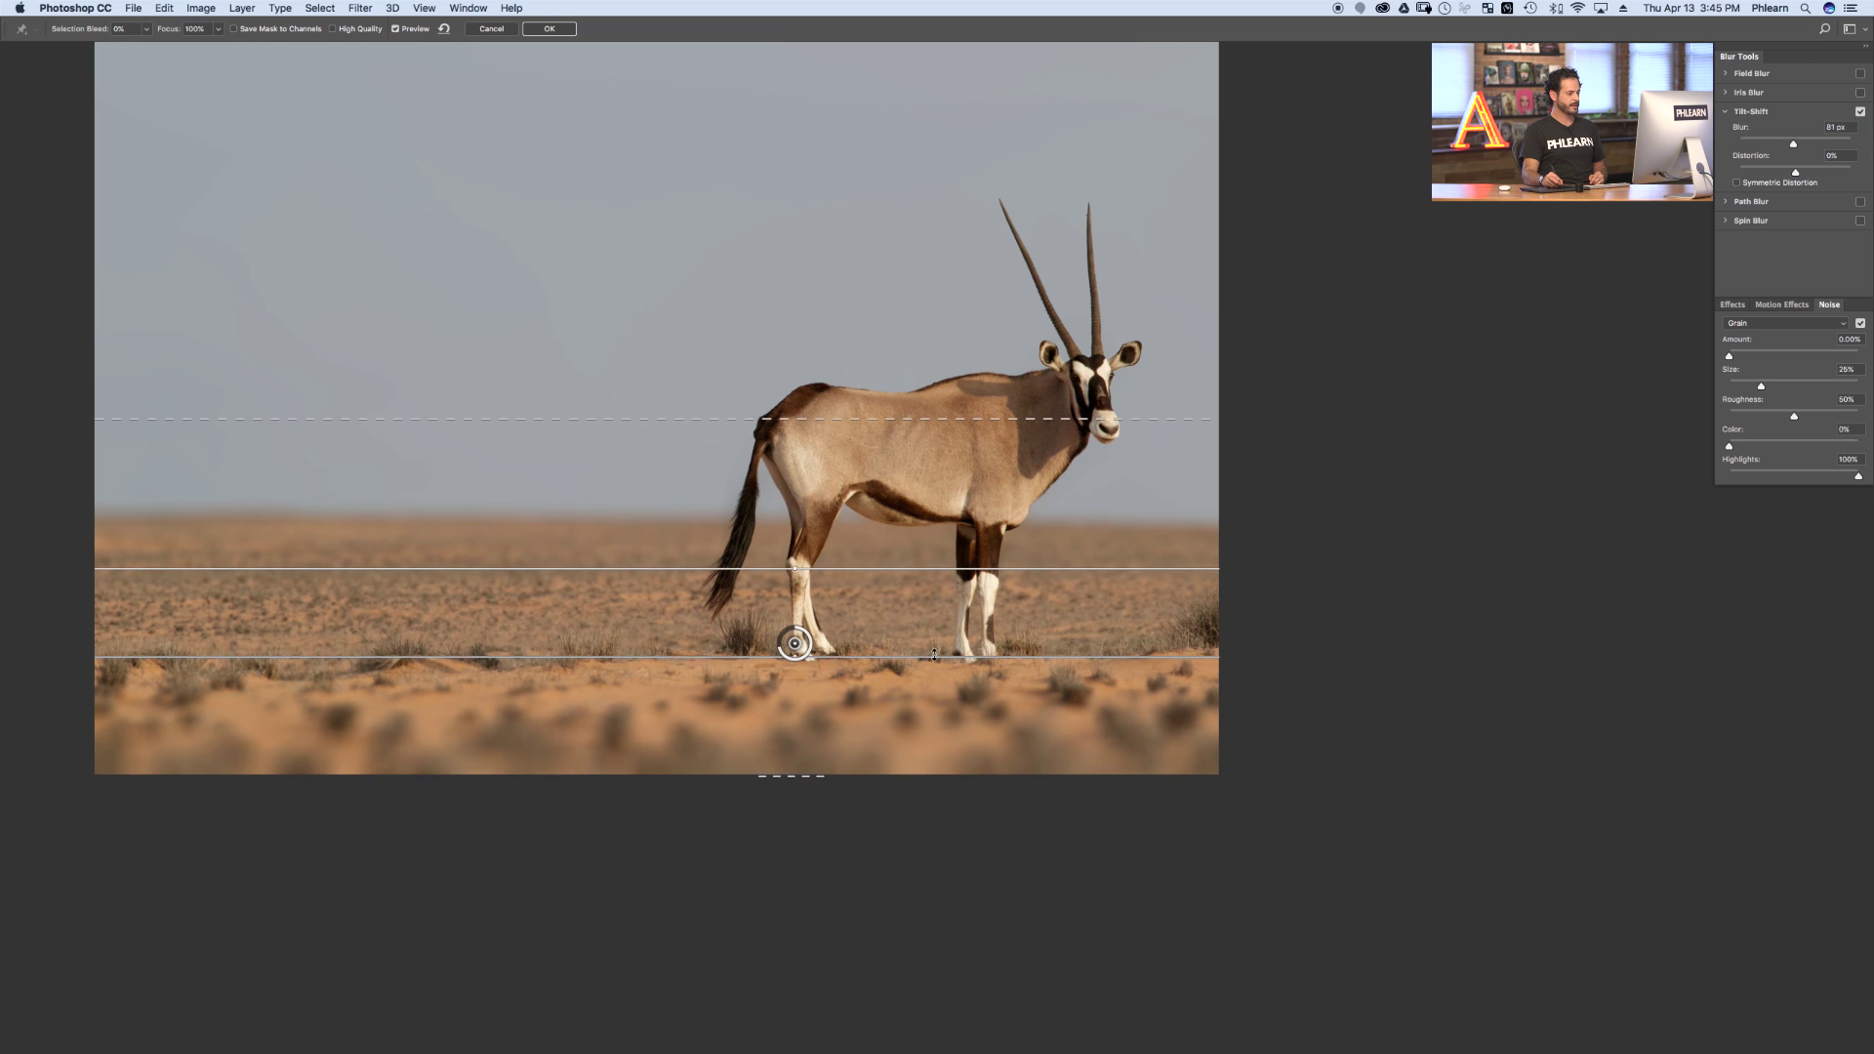
- Try the lower transition line at several distances from the hooves and place it below the photo's lower edge
drag(852, 781, 856, 837)
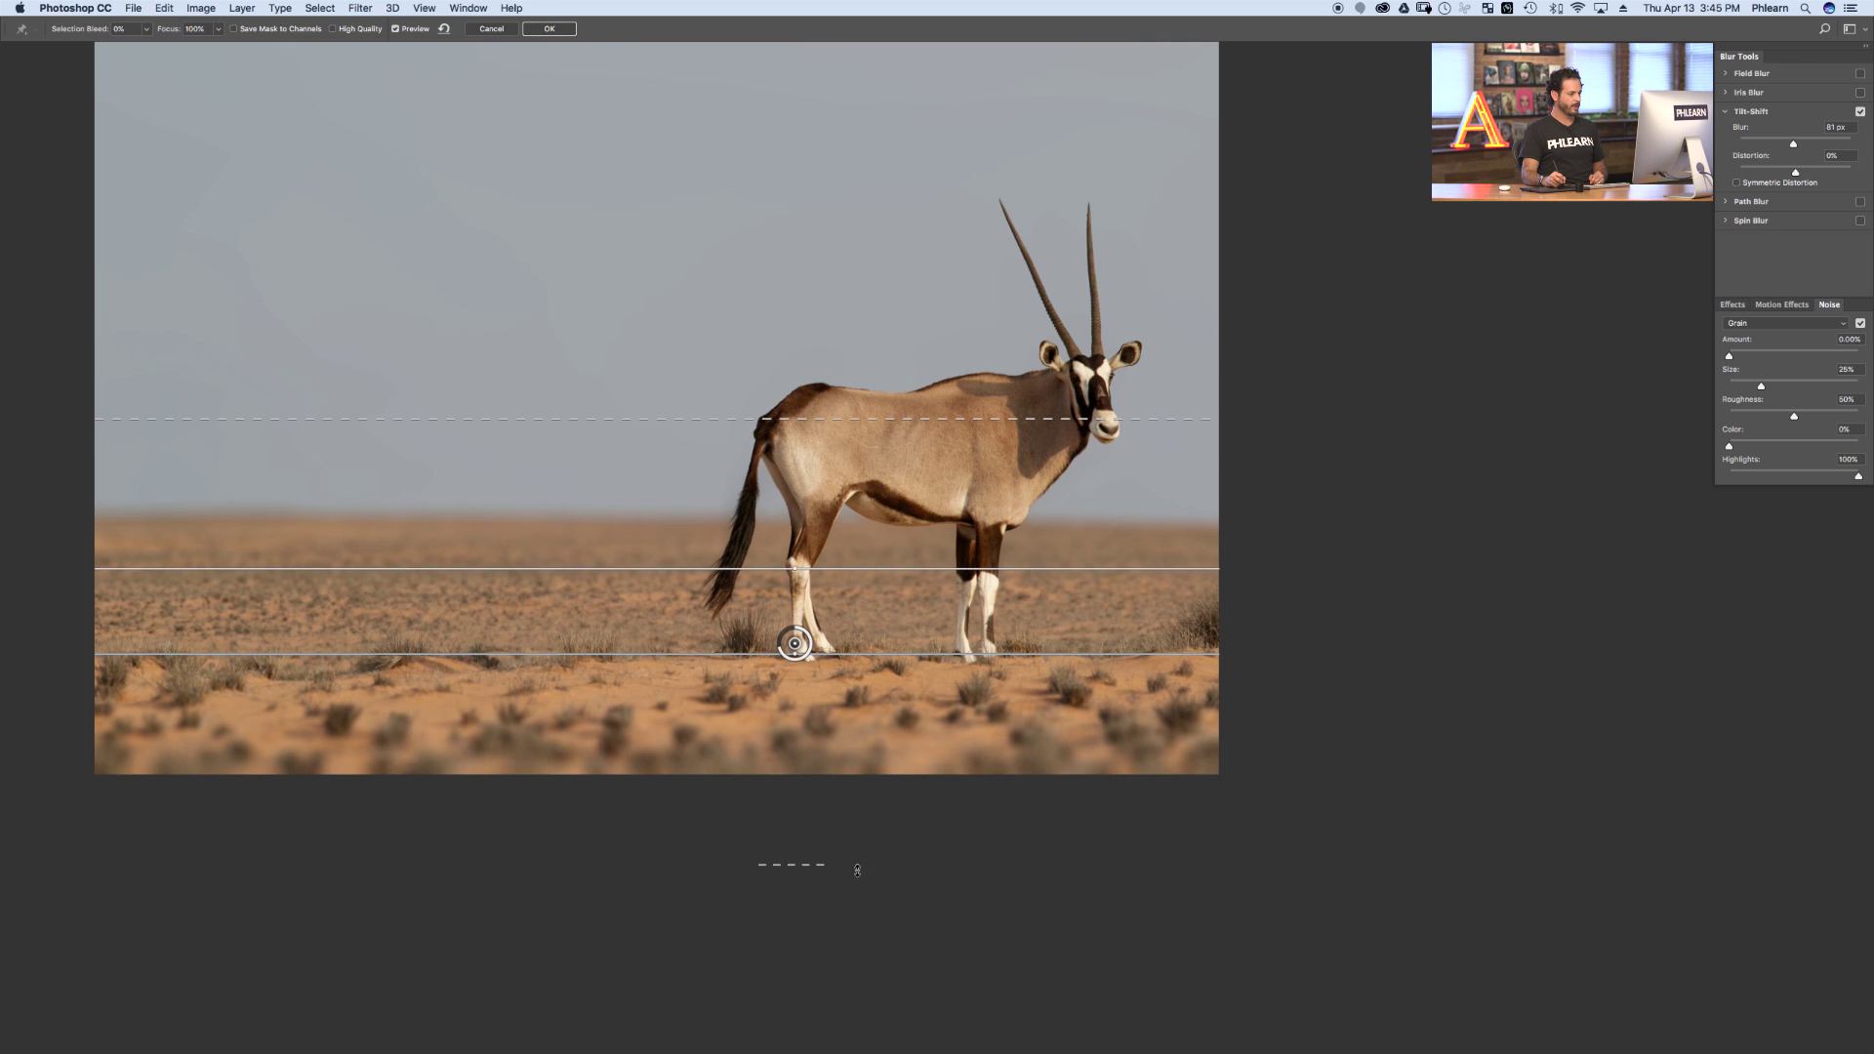
drag(856, 883, 876, 727)
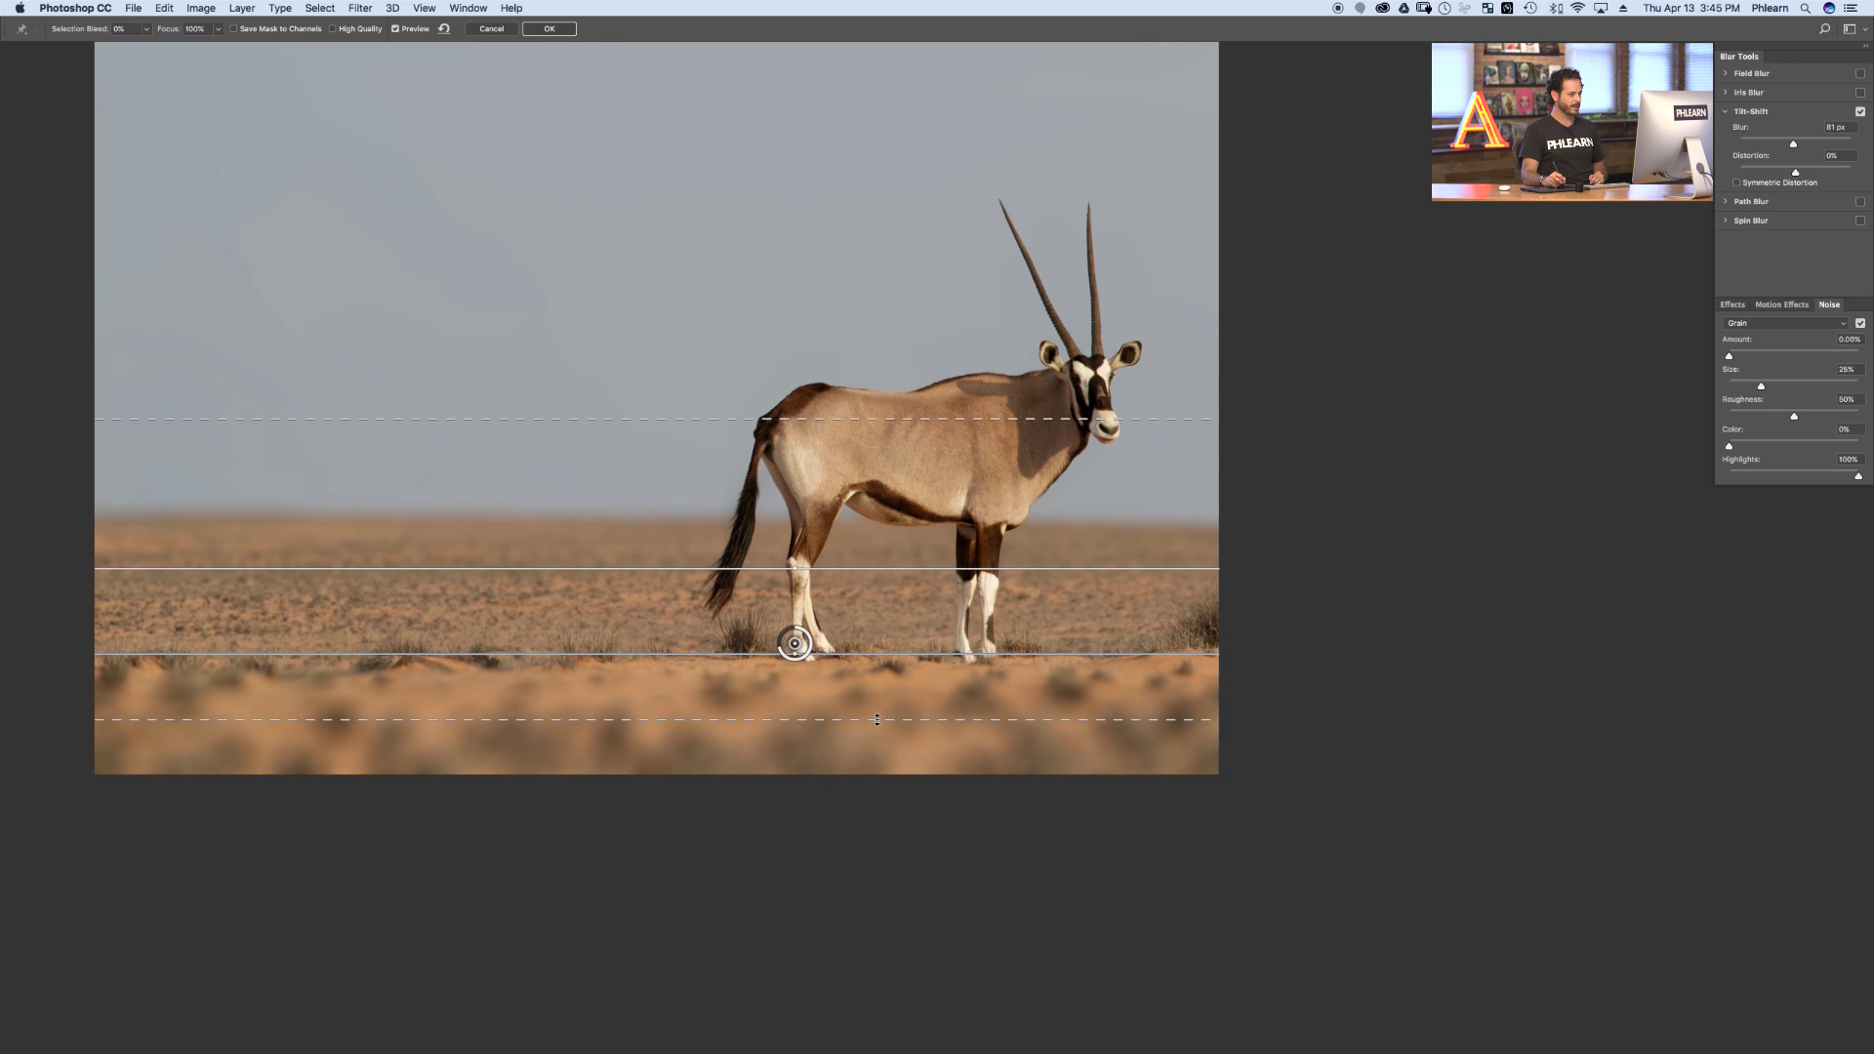
drag(885, 707, 920, 752)
key(h)
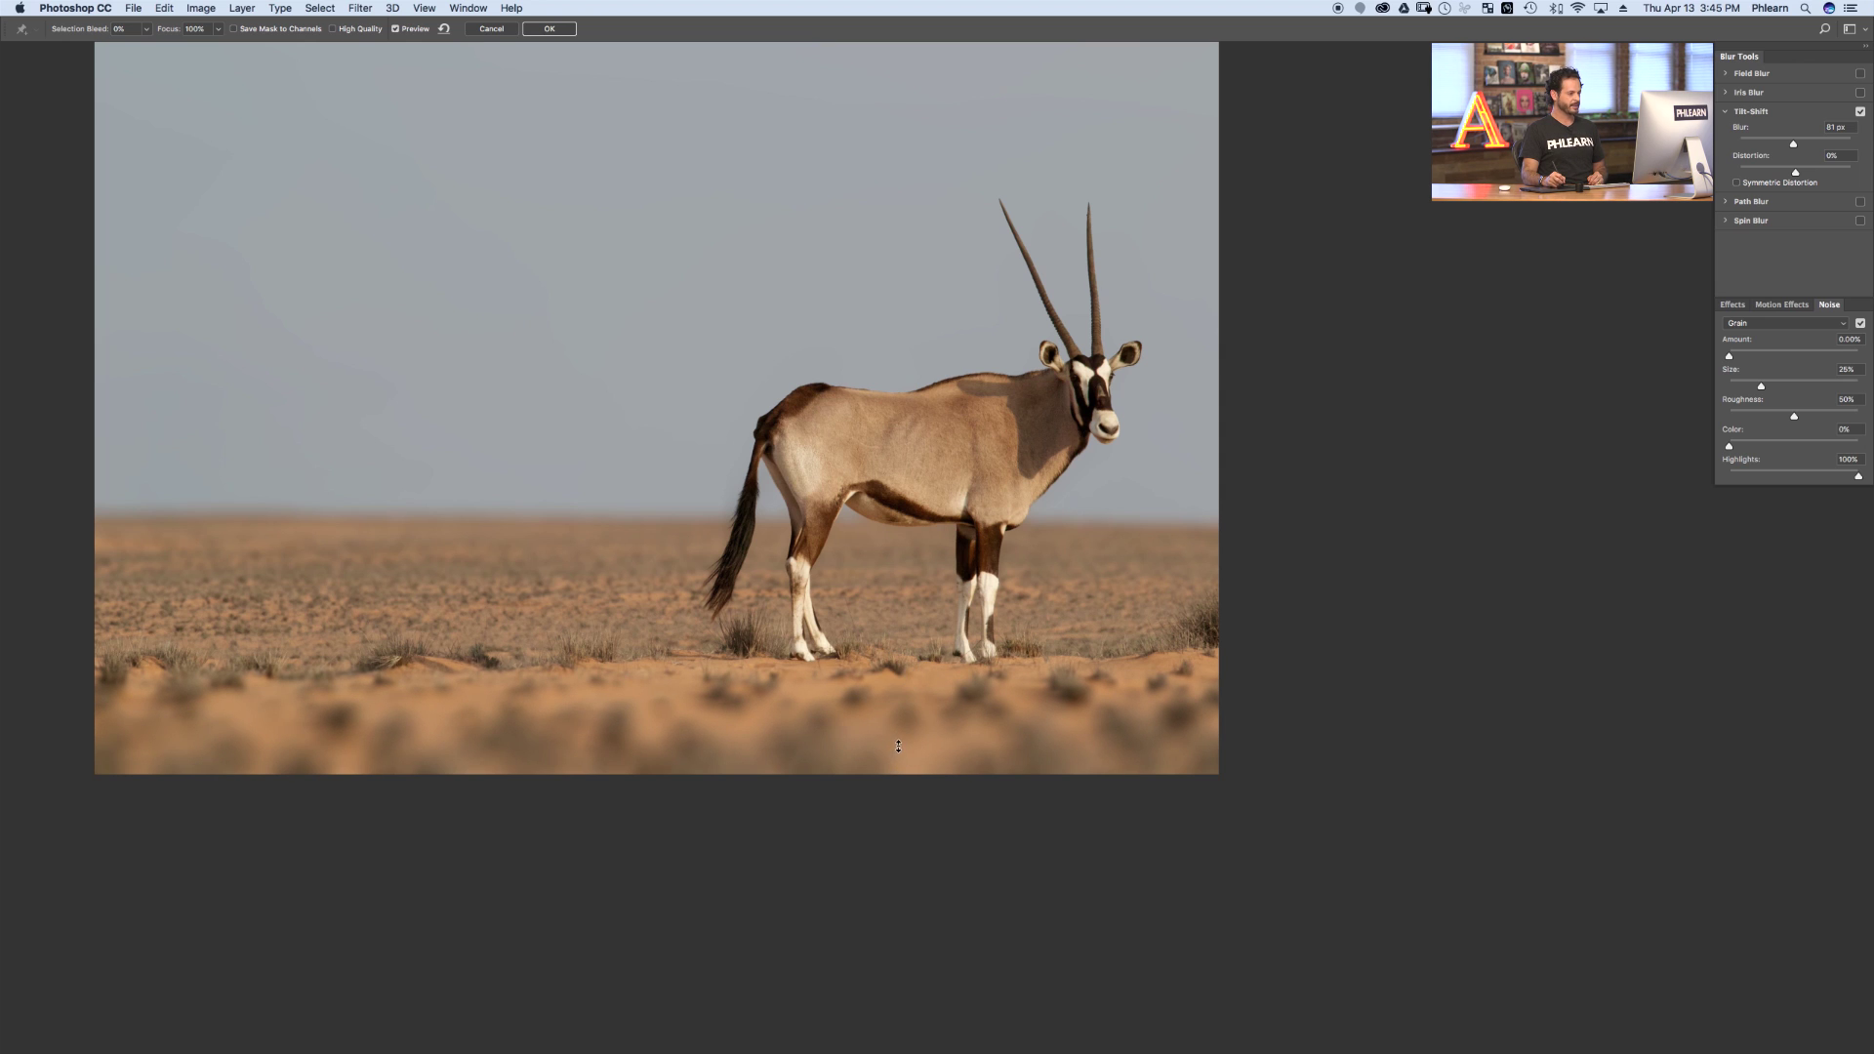
drag(892, 776, 895, 756)
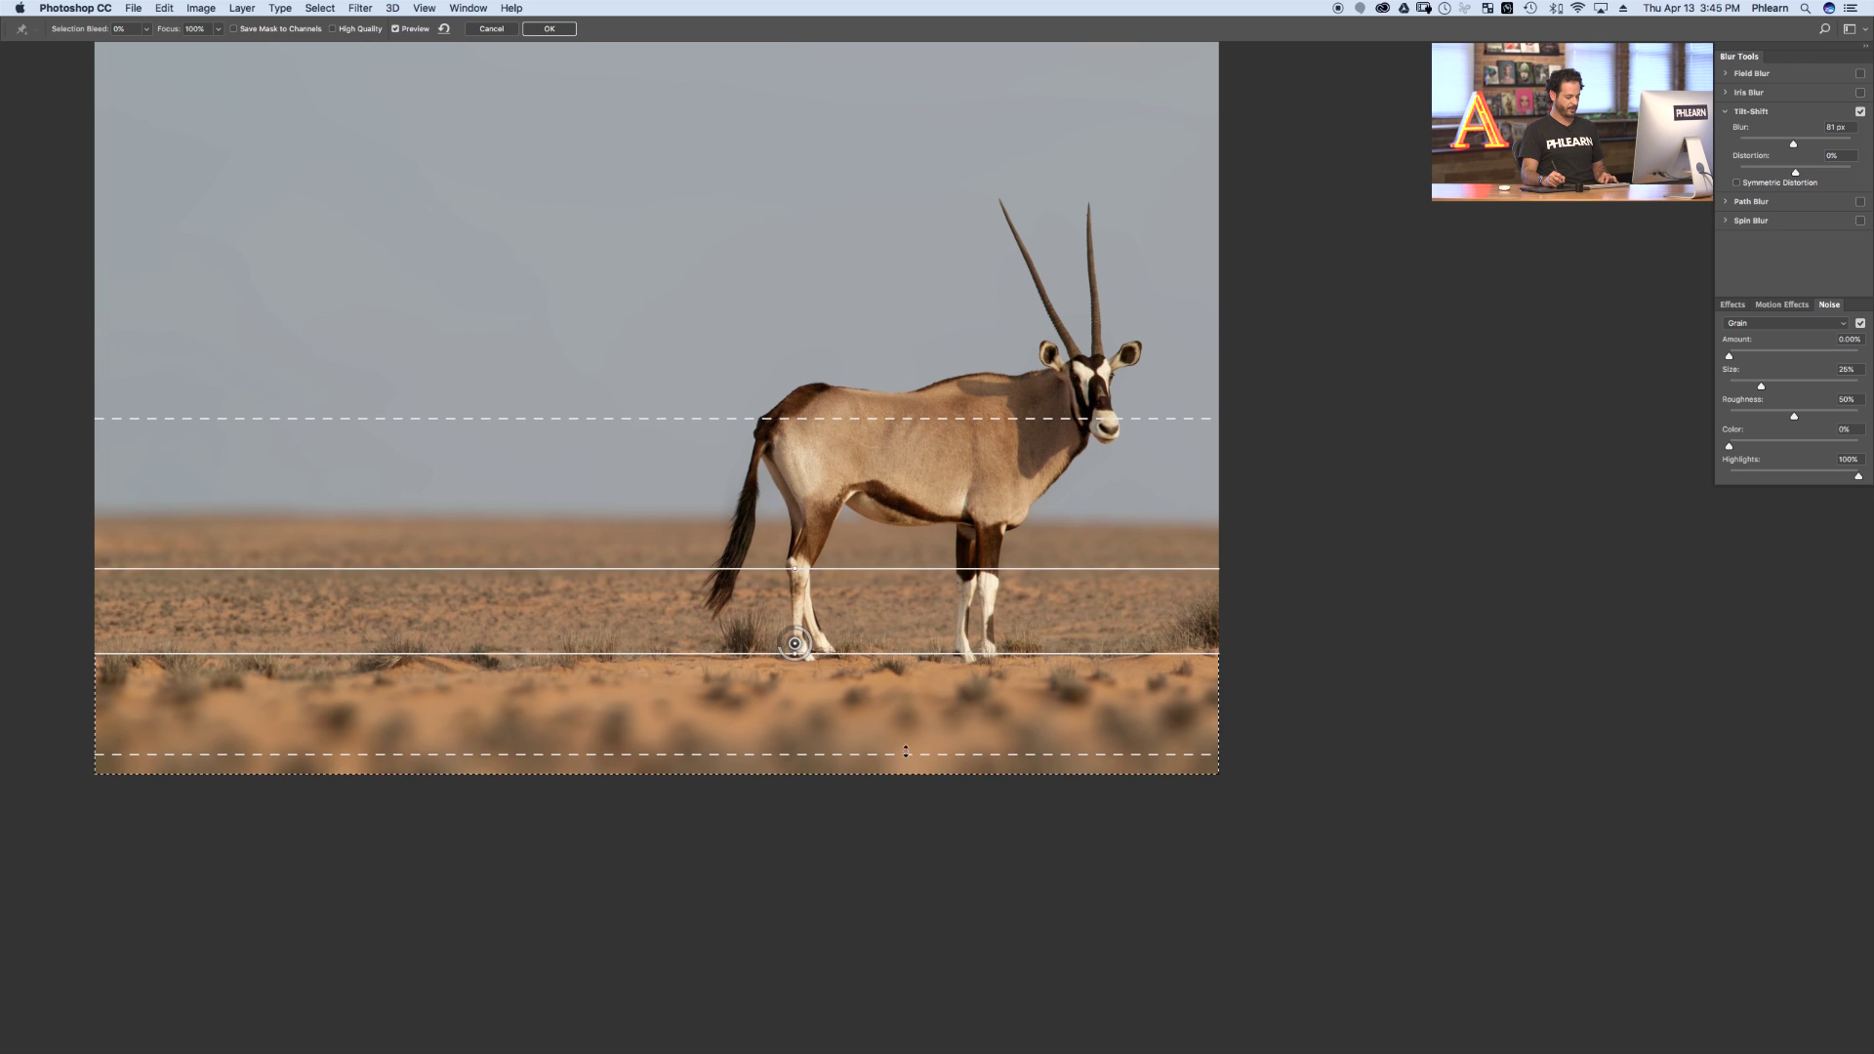
drag(966, 755, 949, 795)
- Hide the blur guides and selection edges and reduce the foreground blur to about 41 px
key(h)
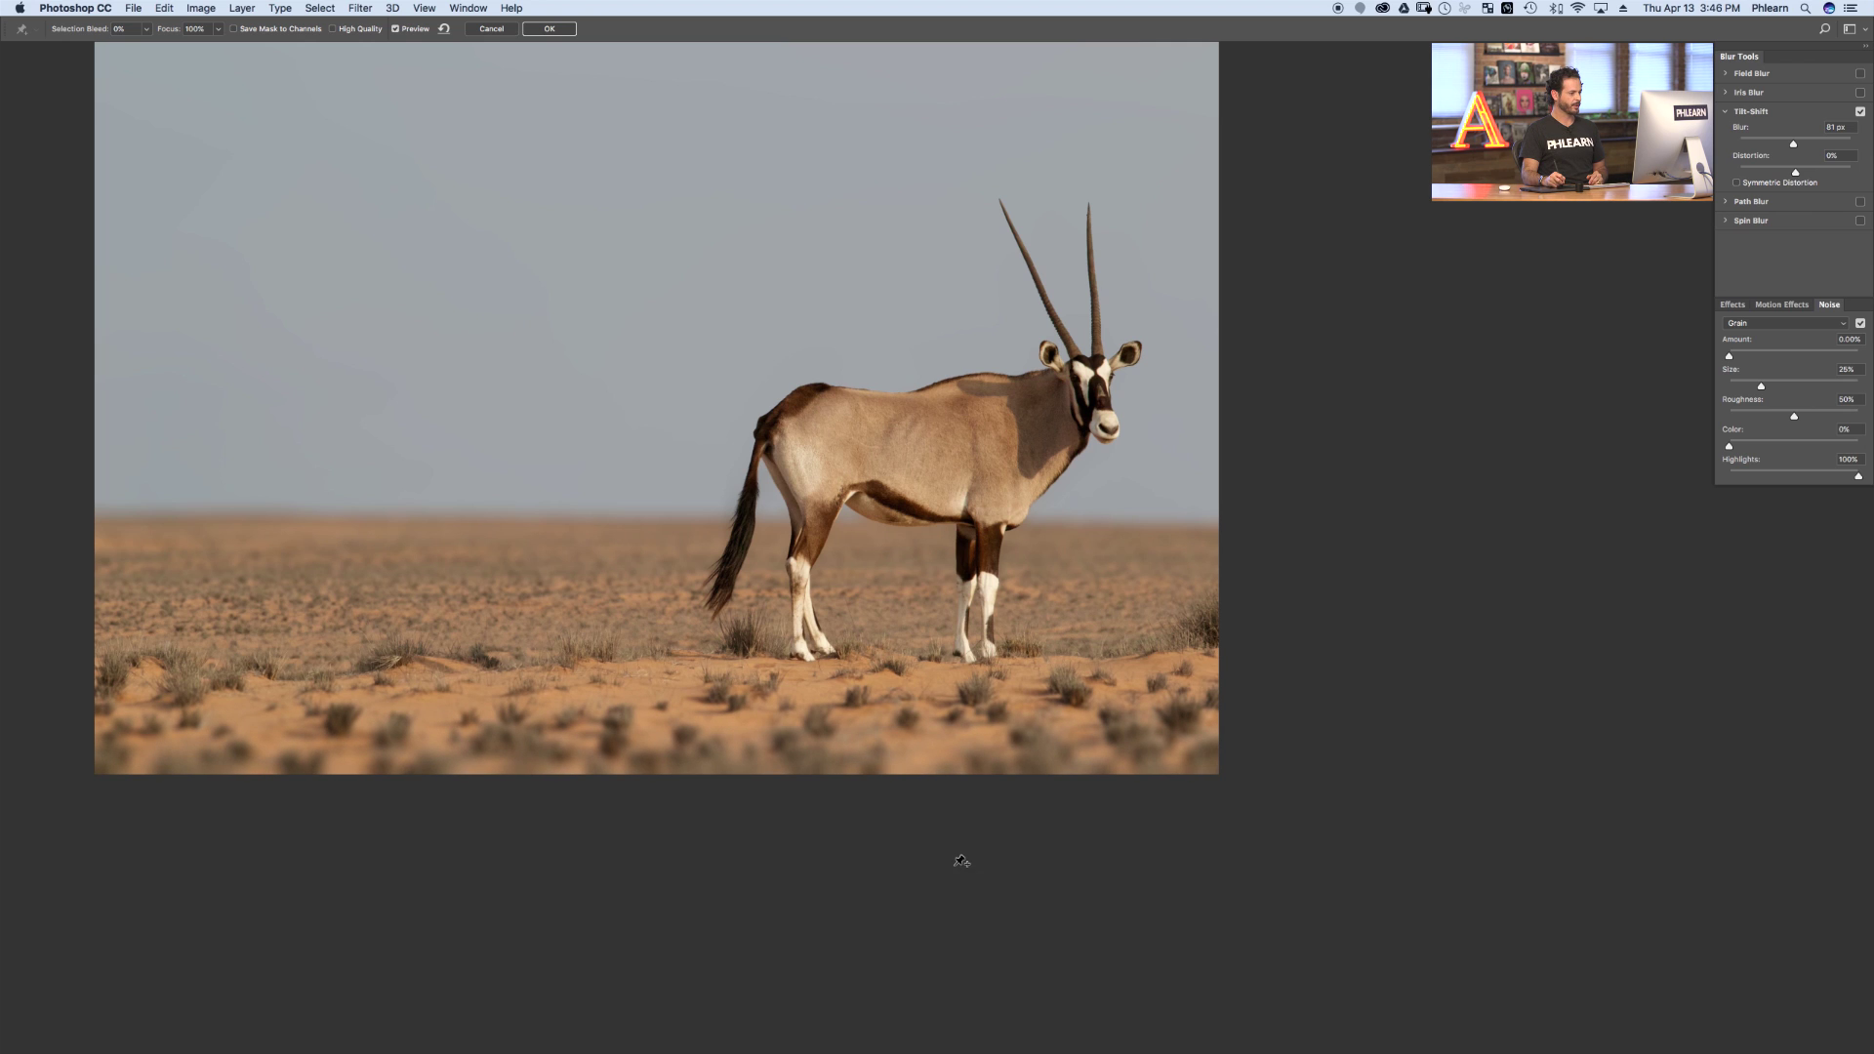
drag(1793, 143, 1739, 141)
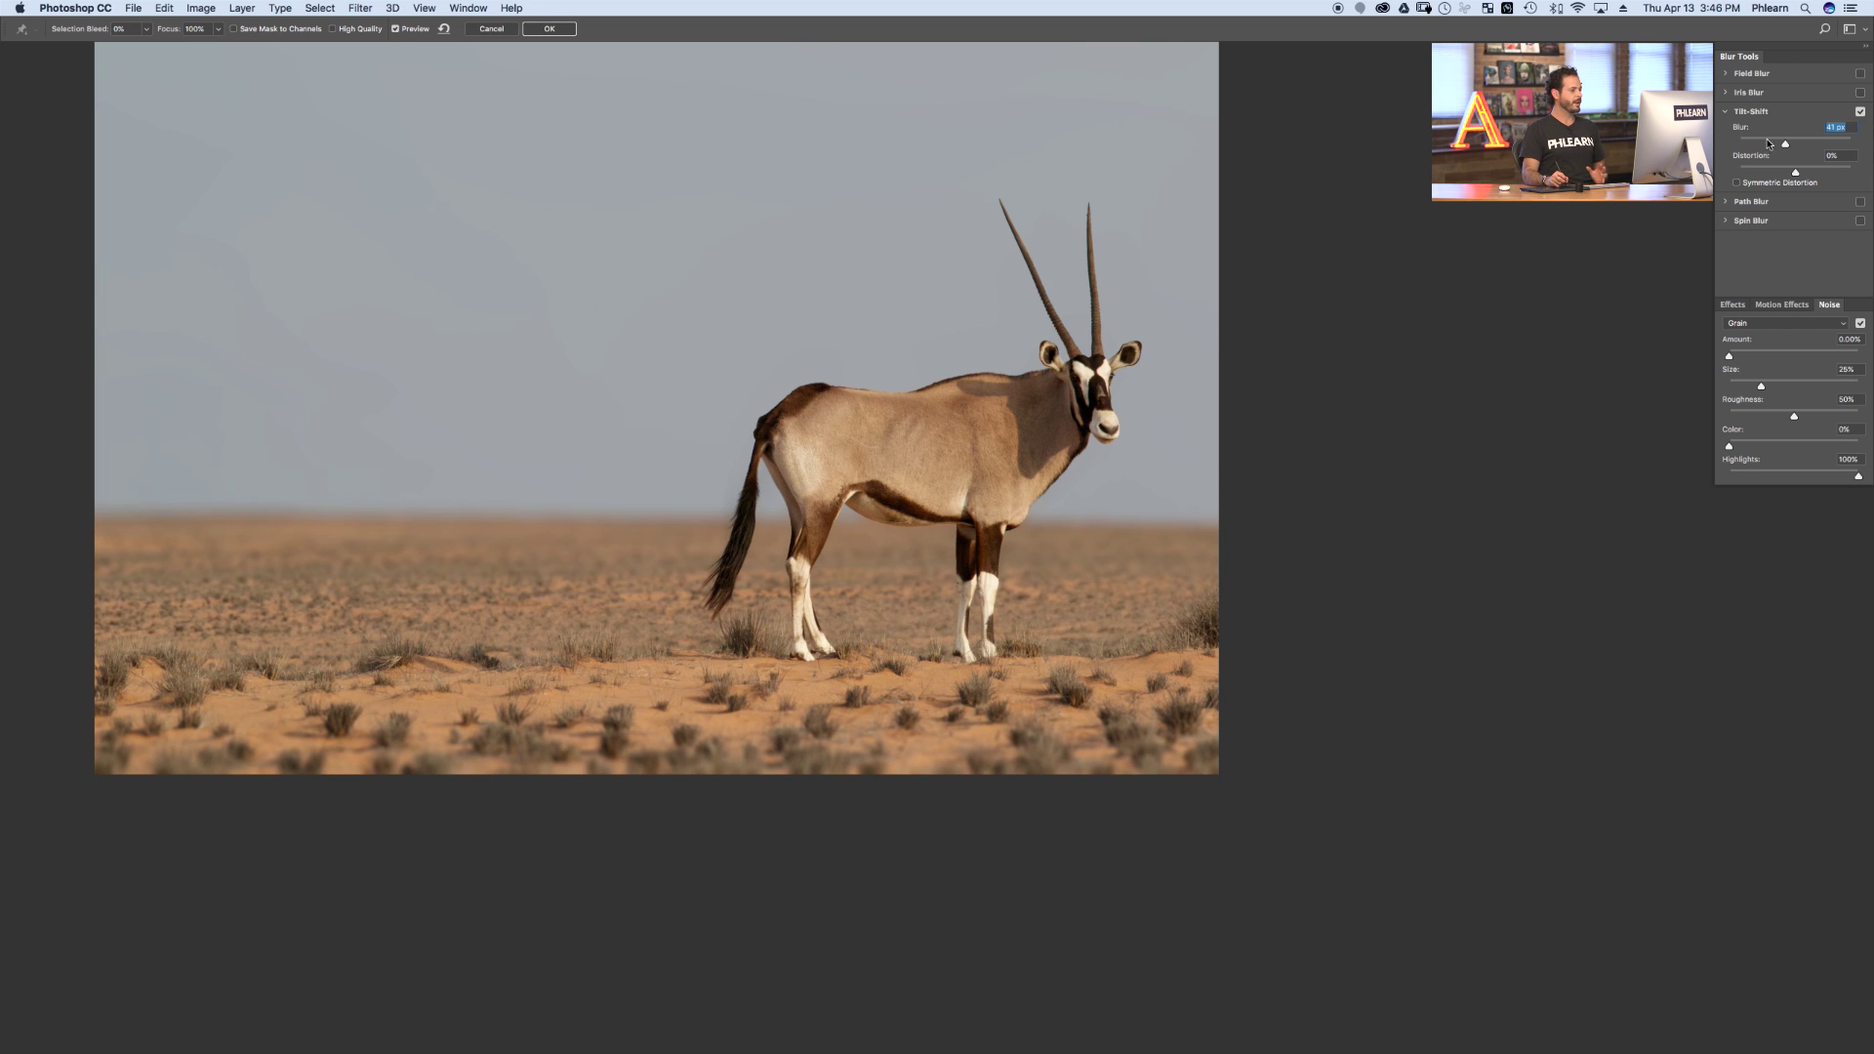
- Try the foreground blur at about 11 px, raise it to a stronger amount, and apply the Tilt-Shift blur
drag(1767, 143, 1763, 144)
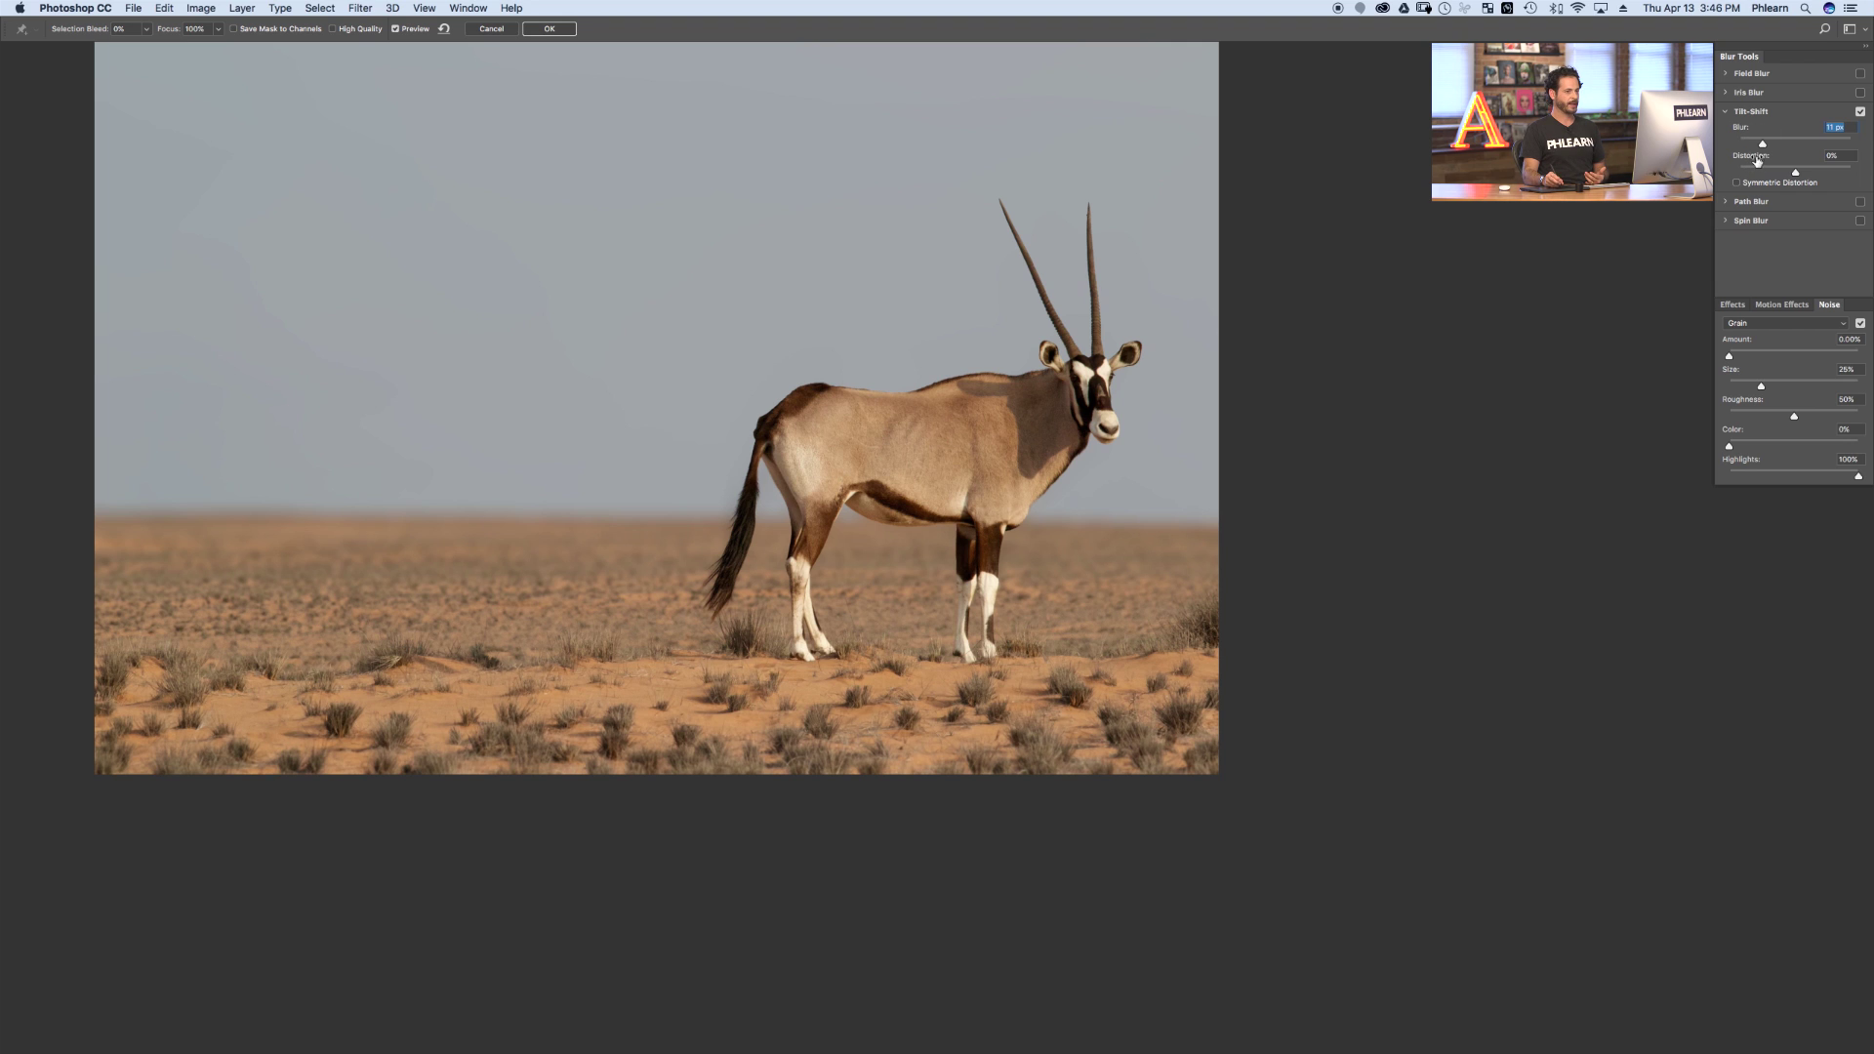
drag(1780, 146, 1787, 145)
click(545, 29)
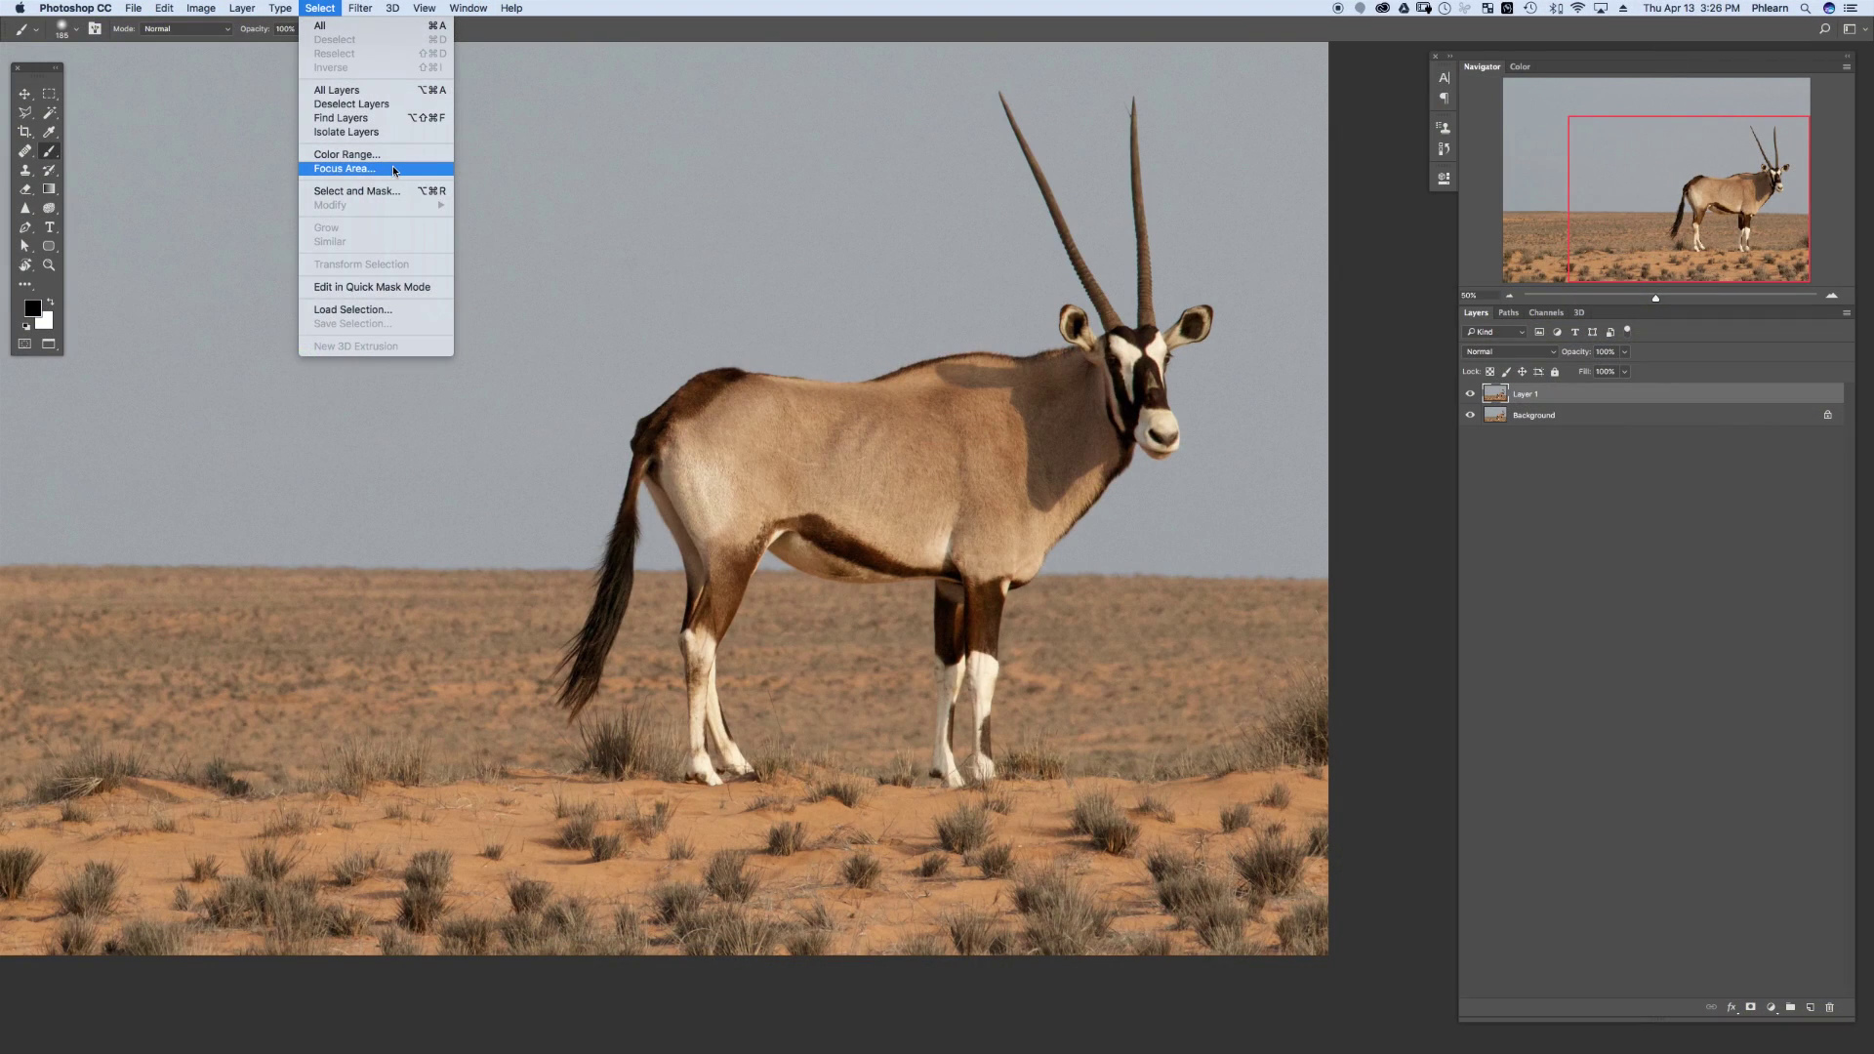
- Select the oryx and sandy foreground with Focus Area, using an In-Focus Range of 3
click(394, 170)
drag(696, 363, 492, 234)
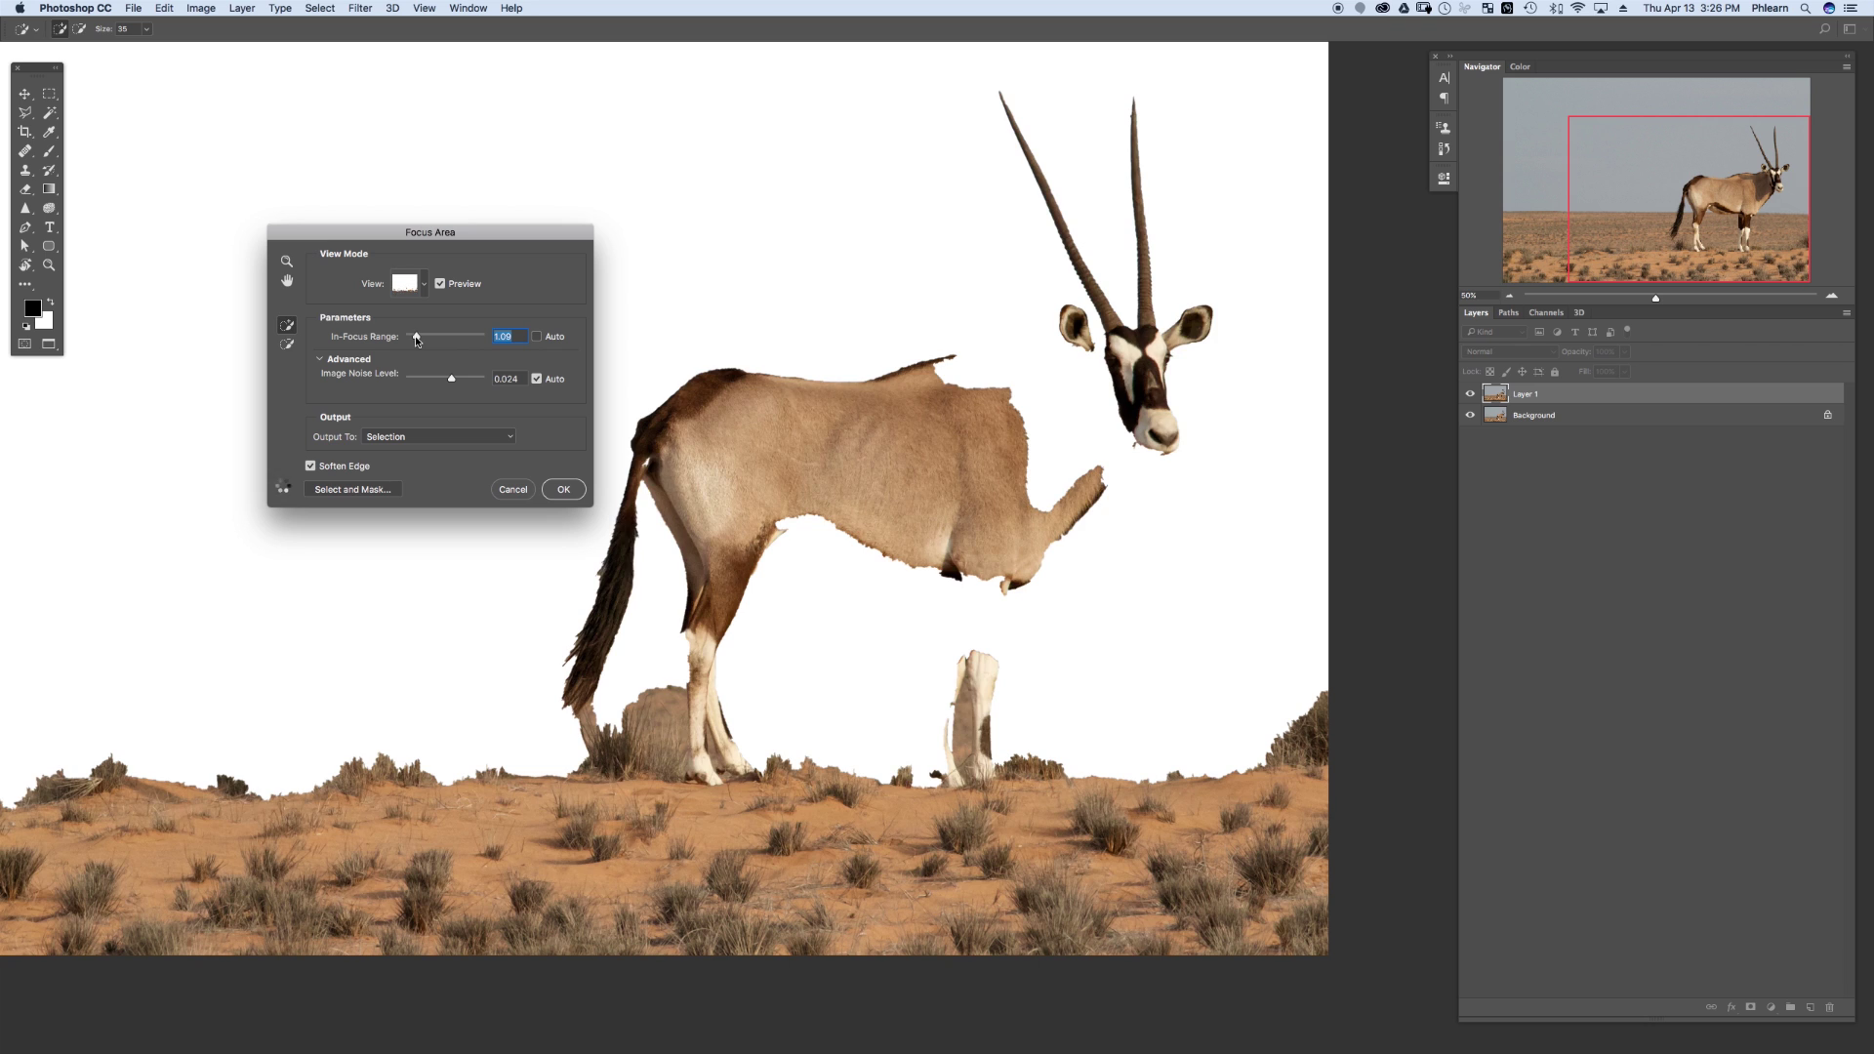
key(super+minus)
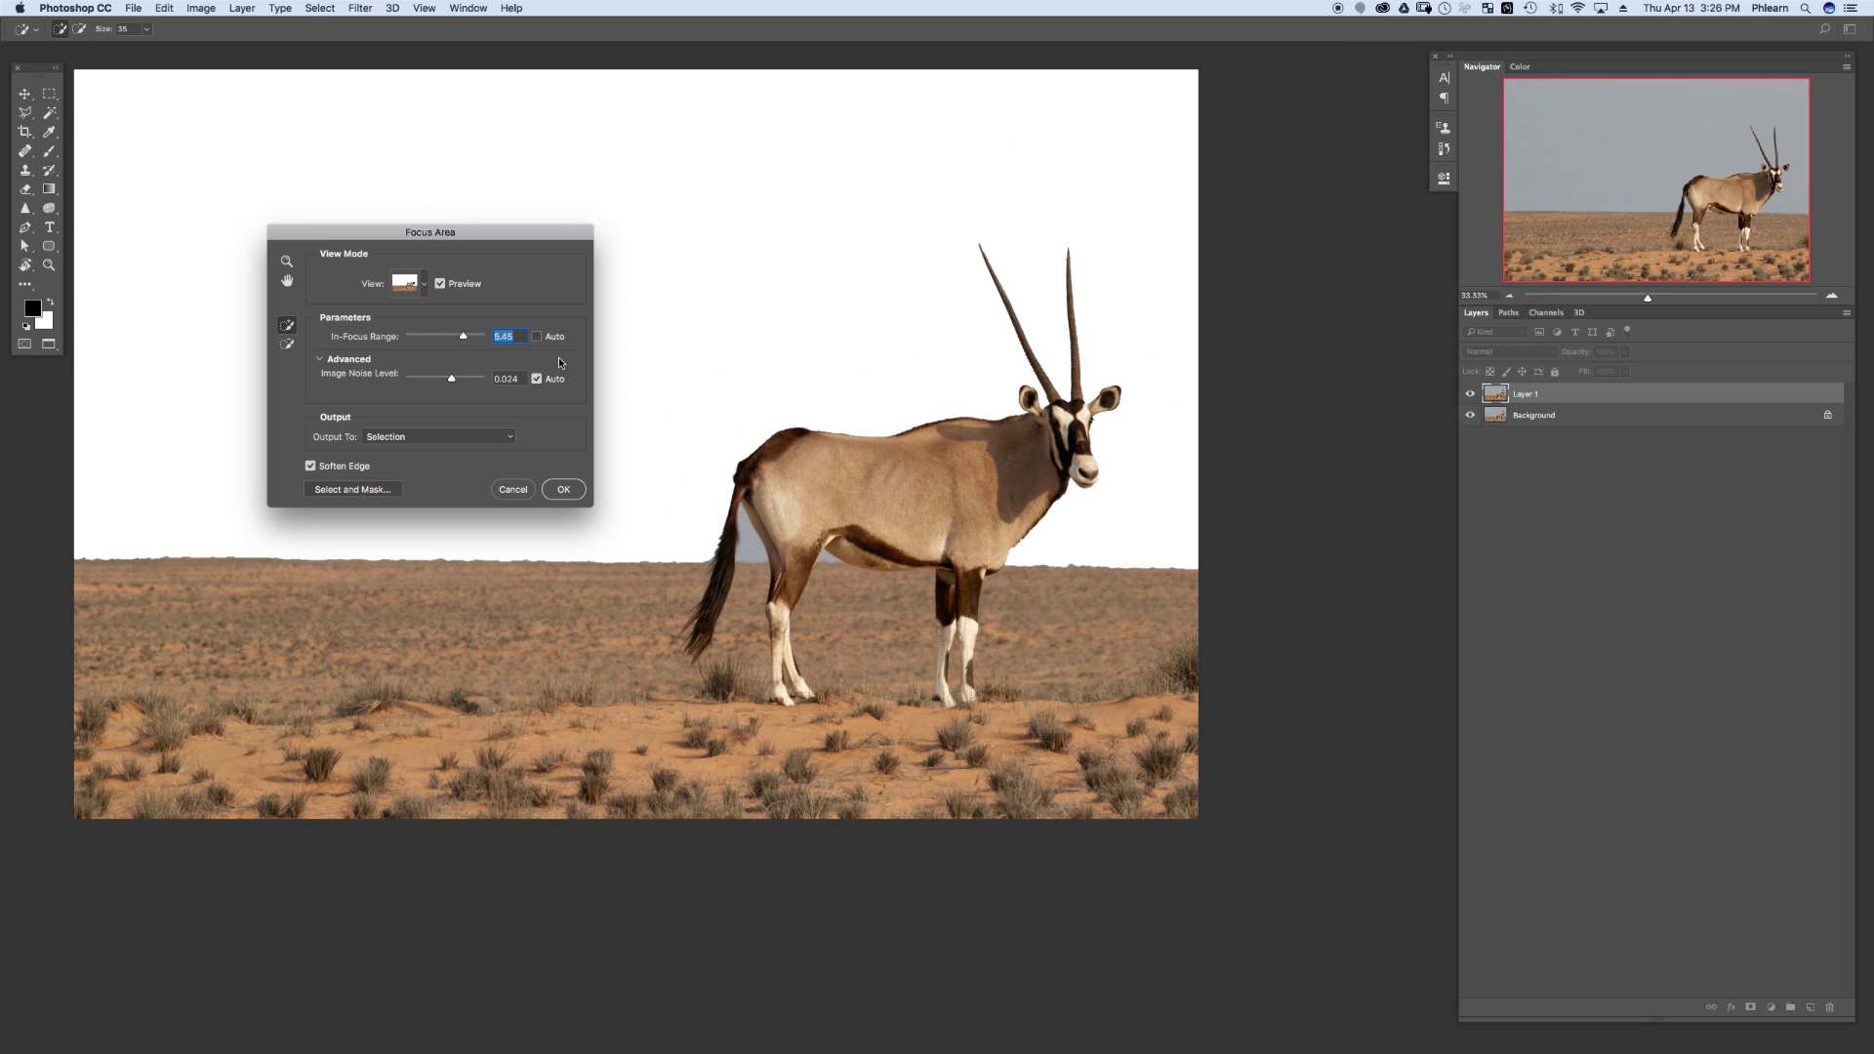
drag(440, 341, 438, 342)
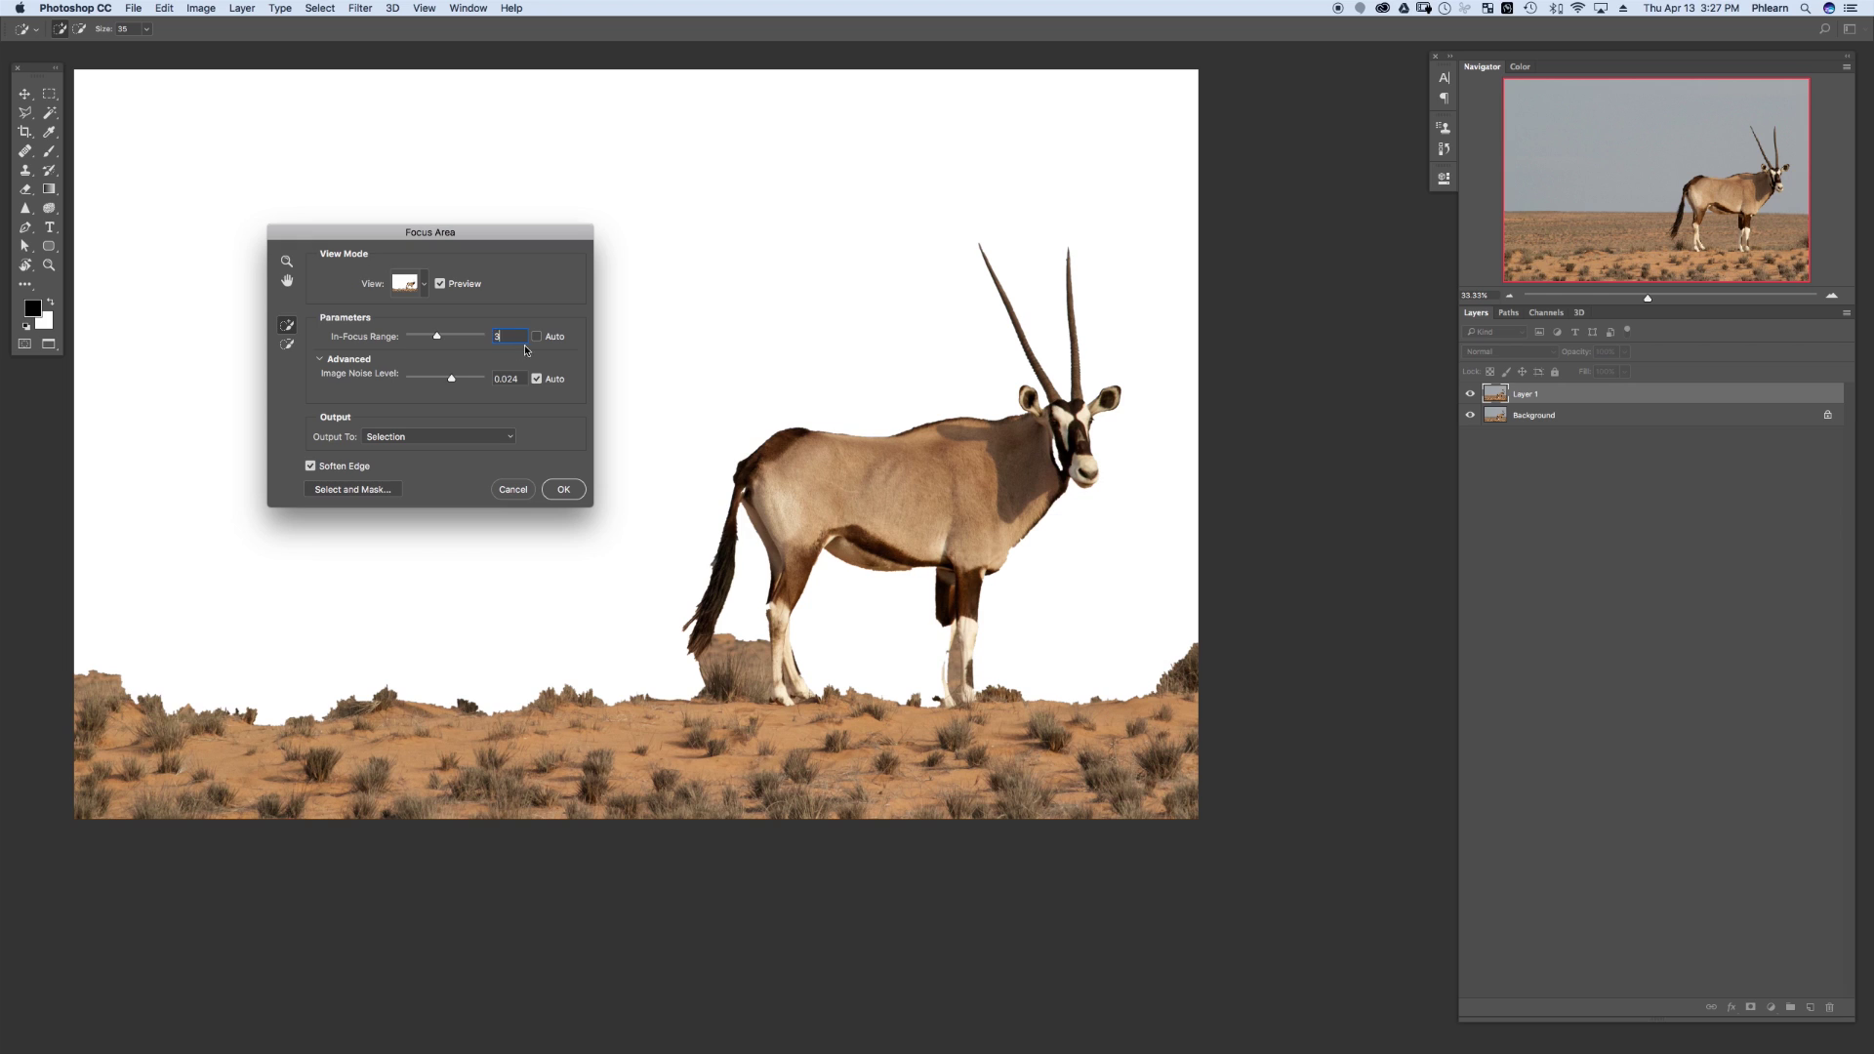
key(super+plus)
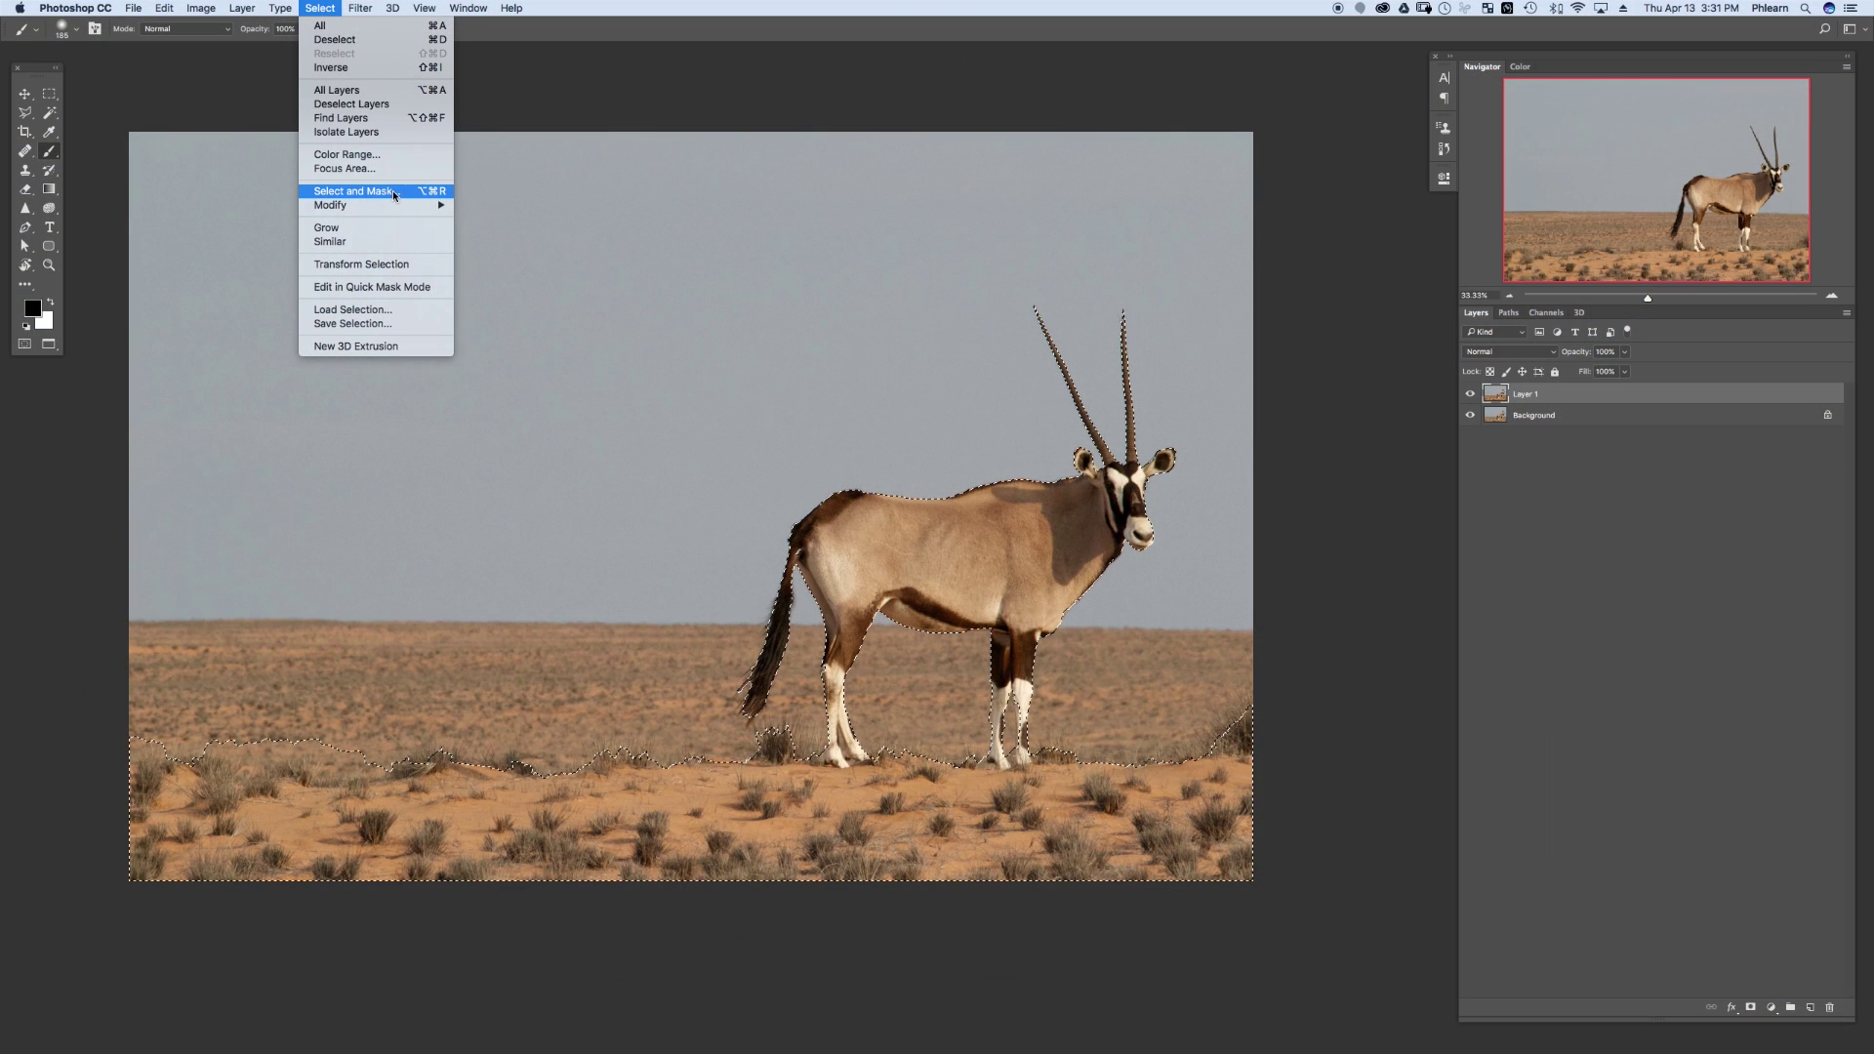
- Open the selection in Select and Mask and inspect its edge up close around the oryx's head and chest
click(399, 190)
key(super+plus)
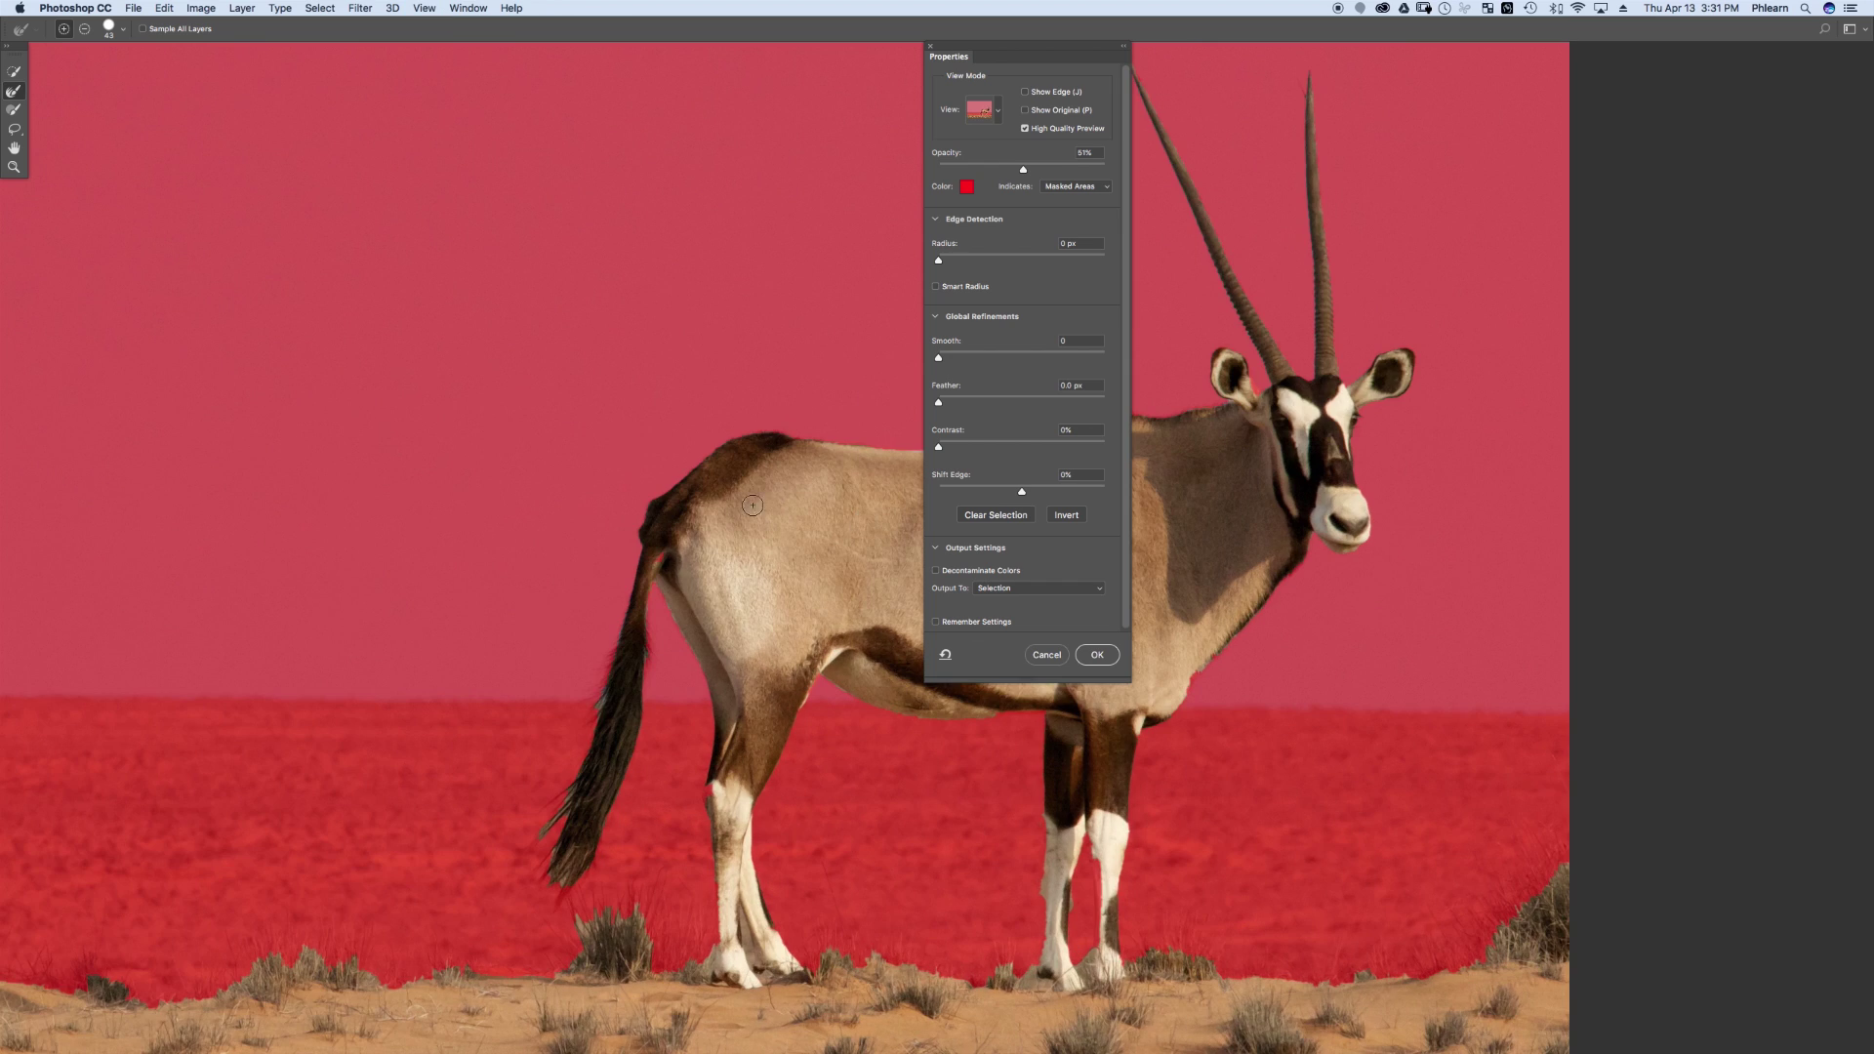
key(super+plus)
key(super+plus)
drag(1607, 449, 335, 387)
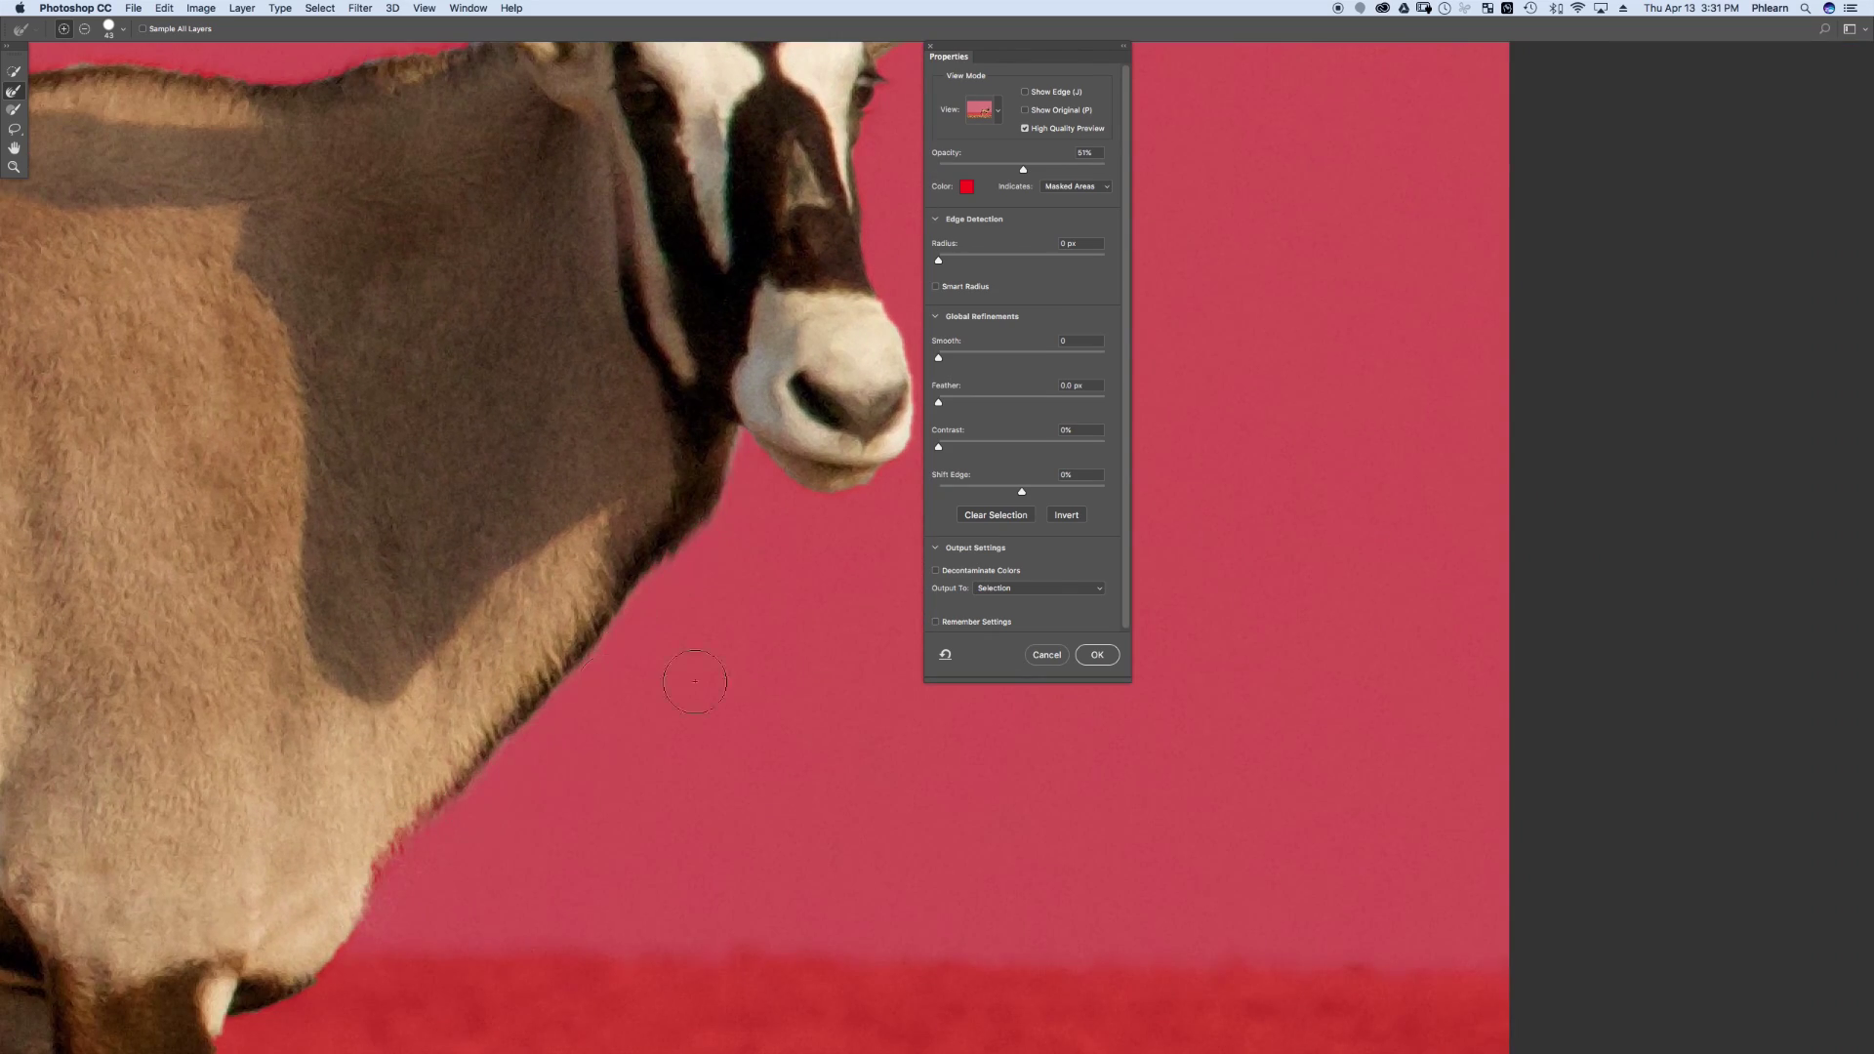
key(super+minus)
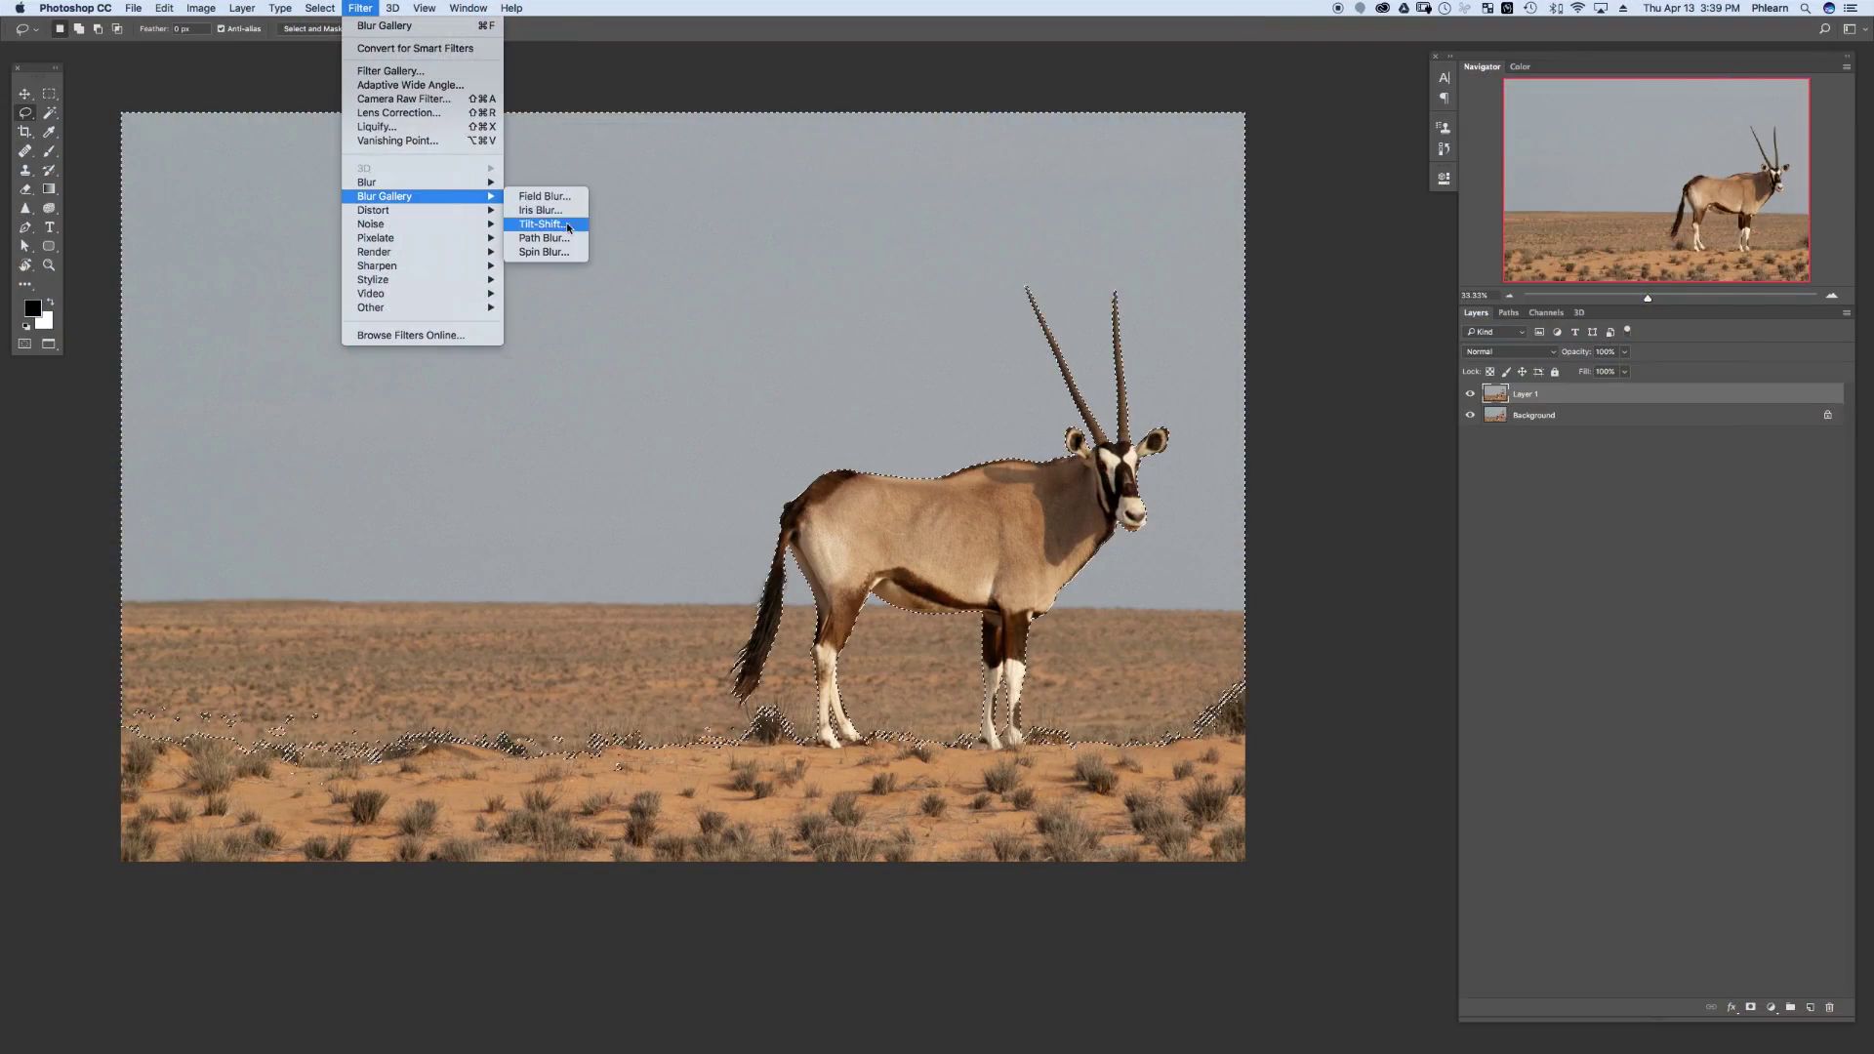
- Start a Tilt-Shift blur on the background, center its pin on the oryx's rear hooves, and lower the upper transition line
click(536, 232)
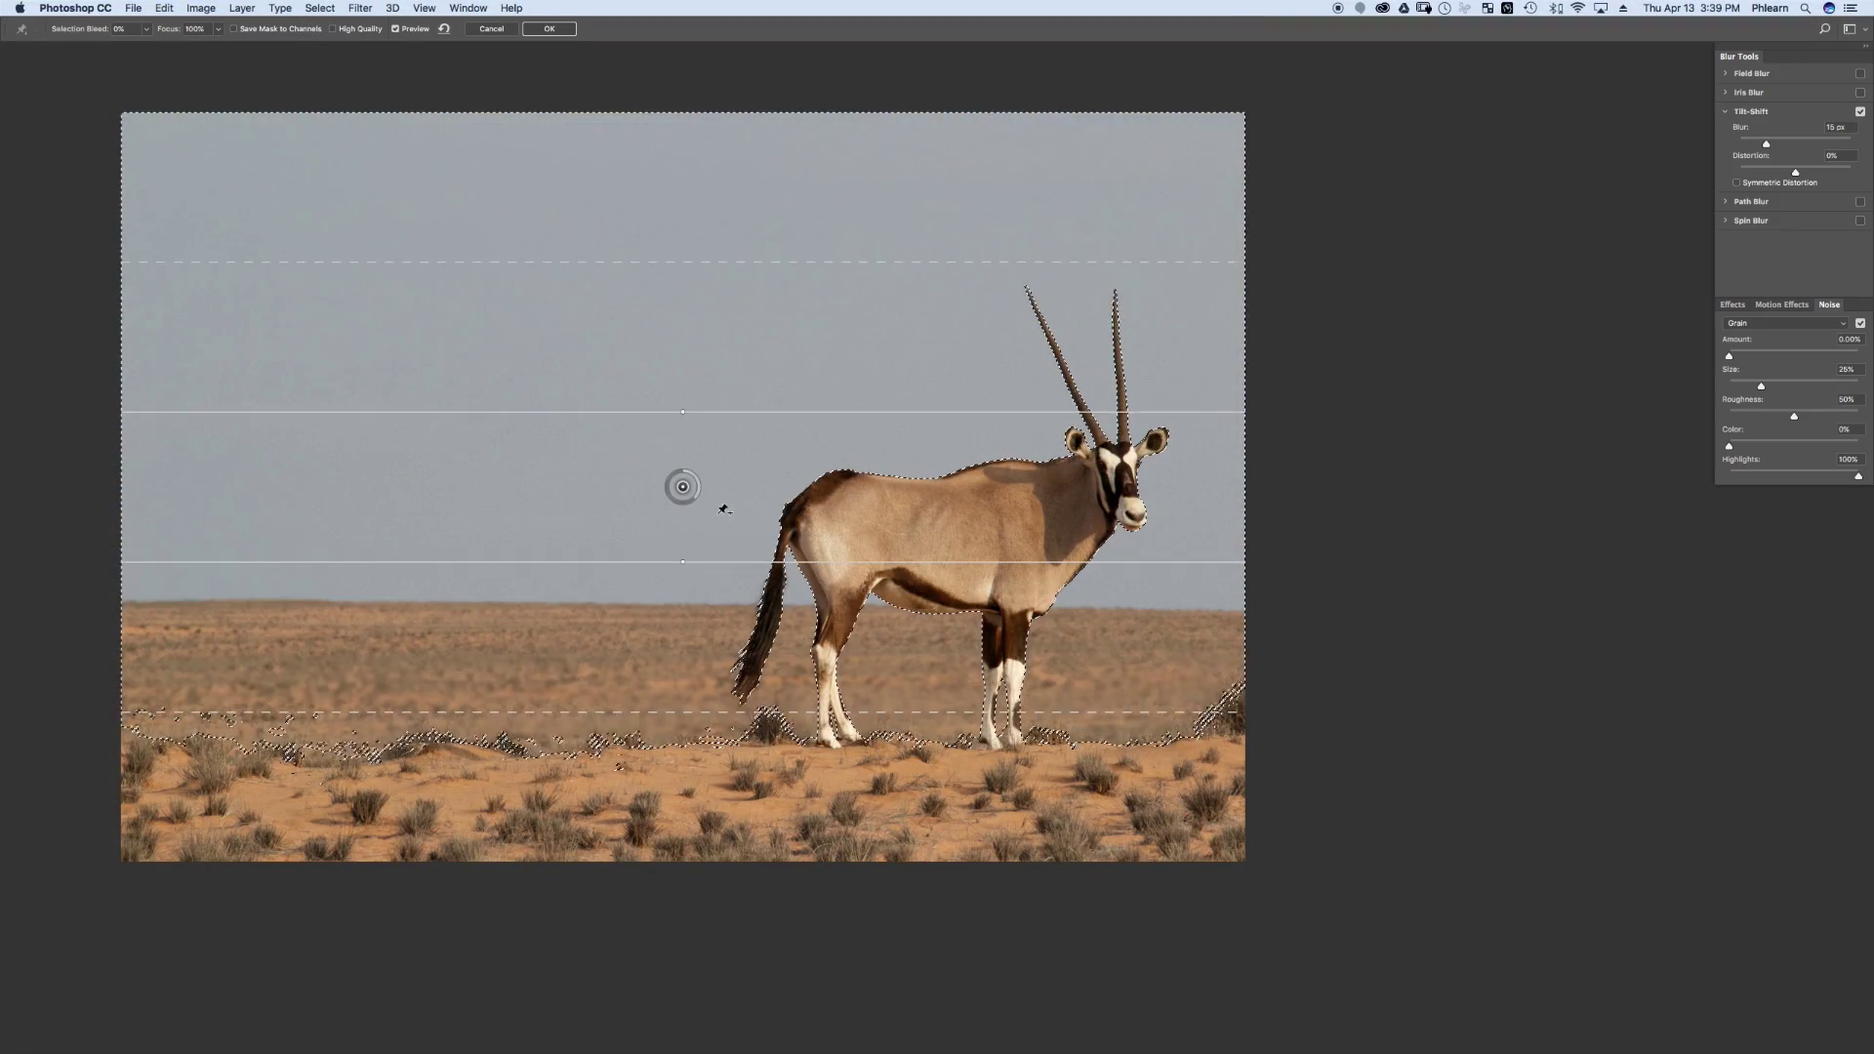
drag(661, 494, 823, 737)
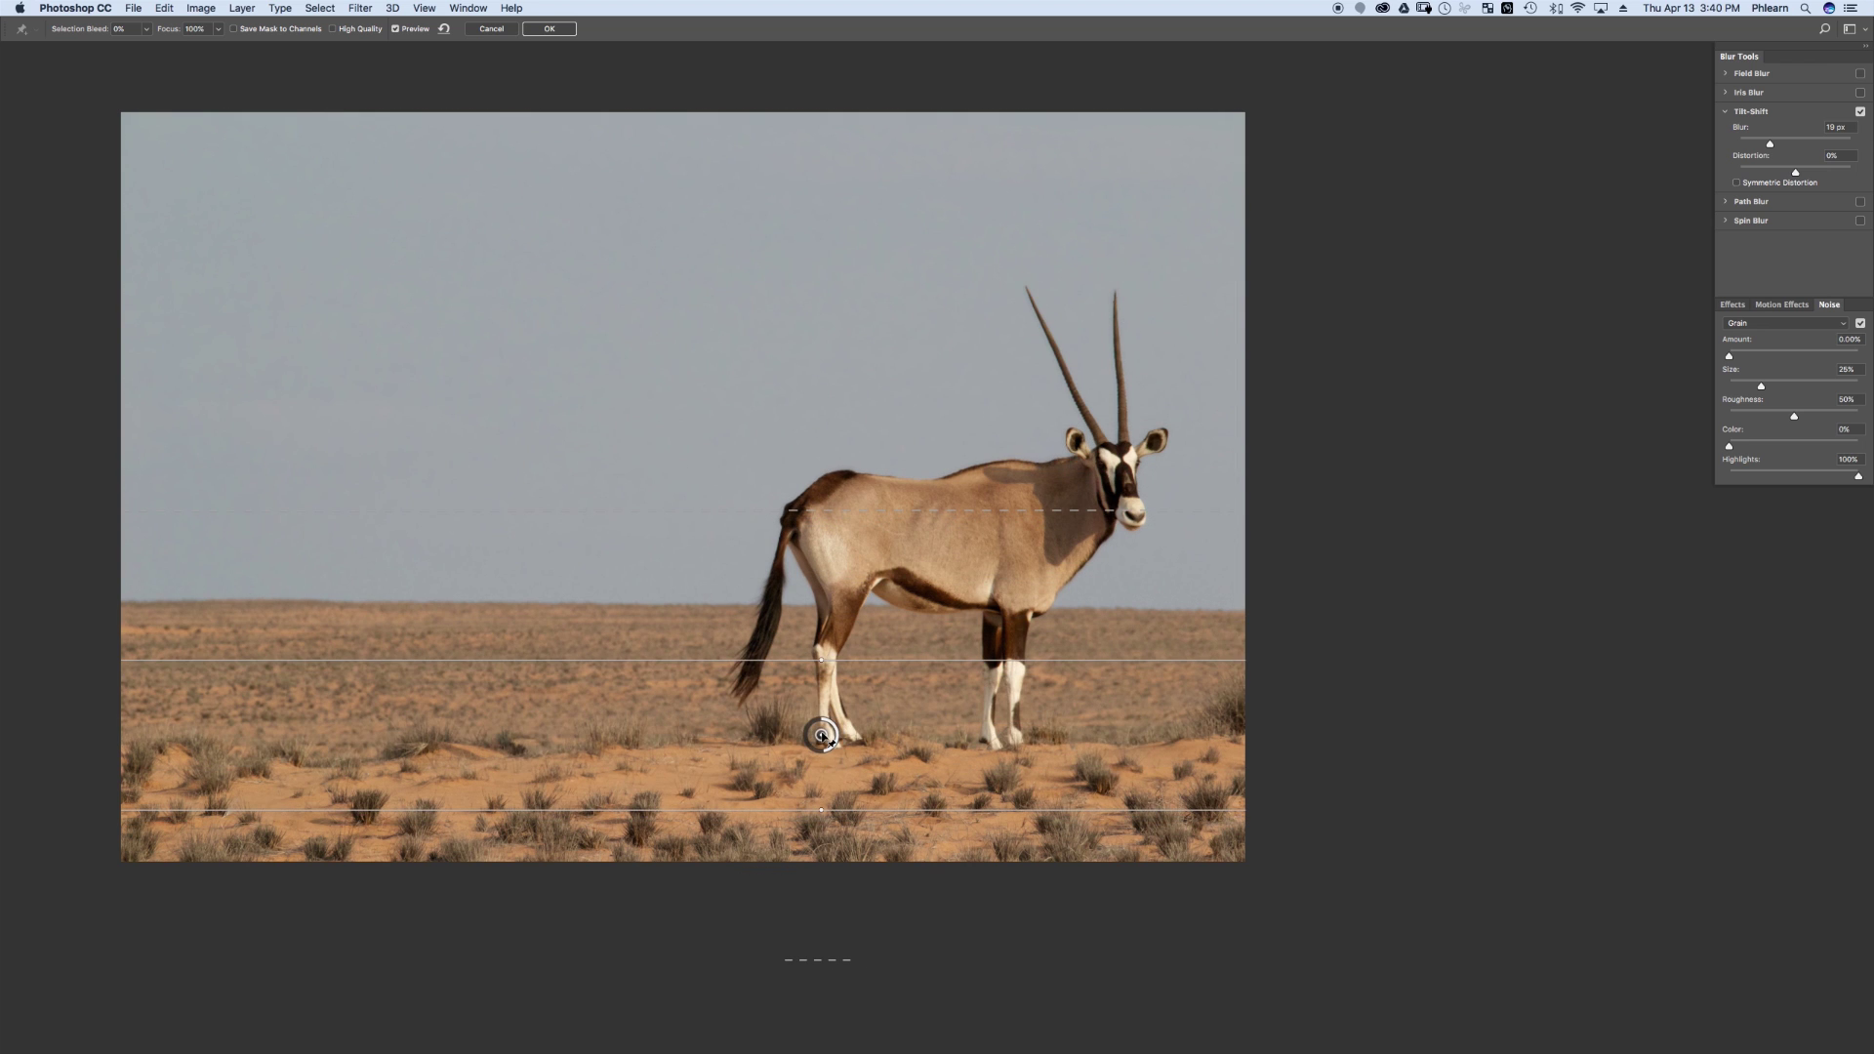
mouse_move(835, 734)
mouse_down()
mouse_move(811, 754)
mouse_move(807, 722)
mouse_up()
drag(845, 552, 852, 611)
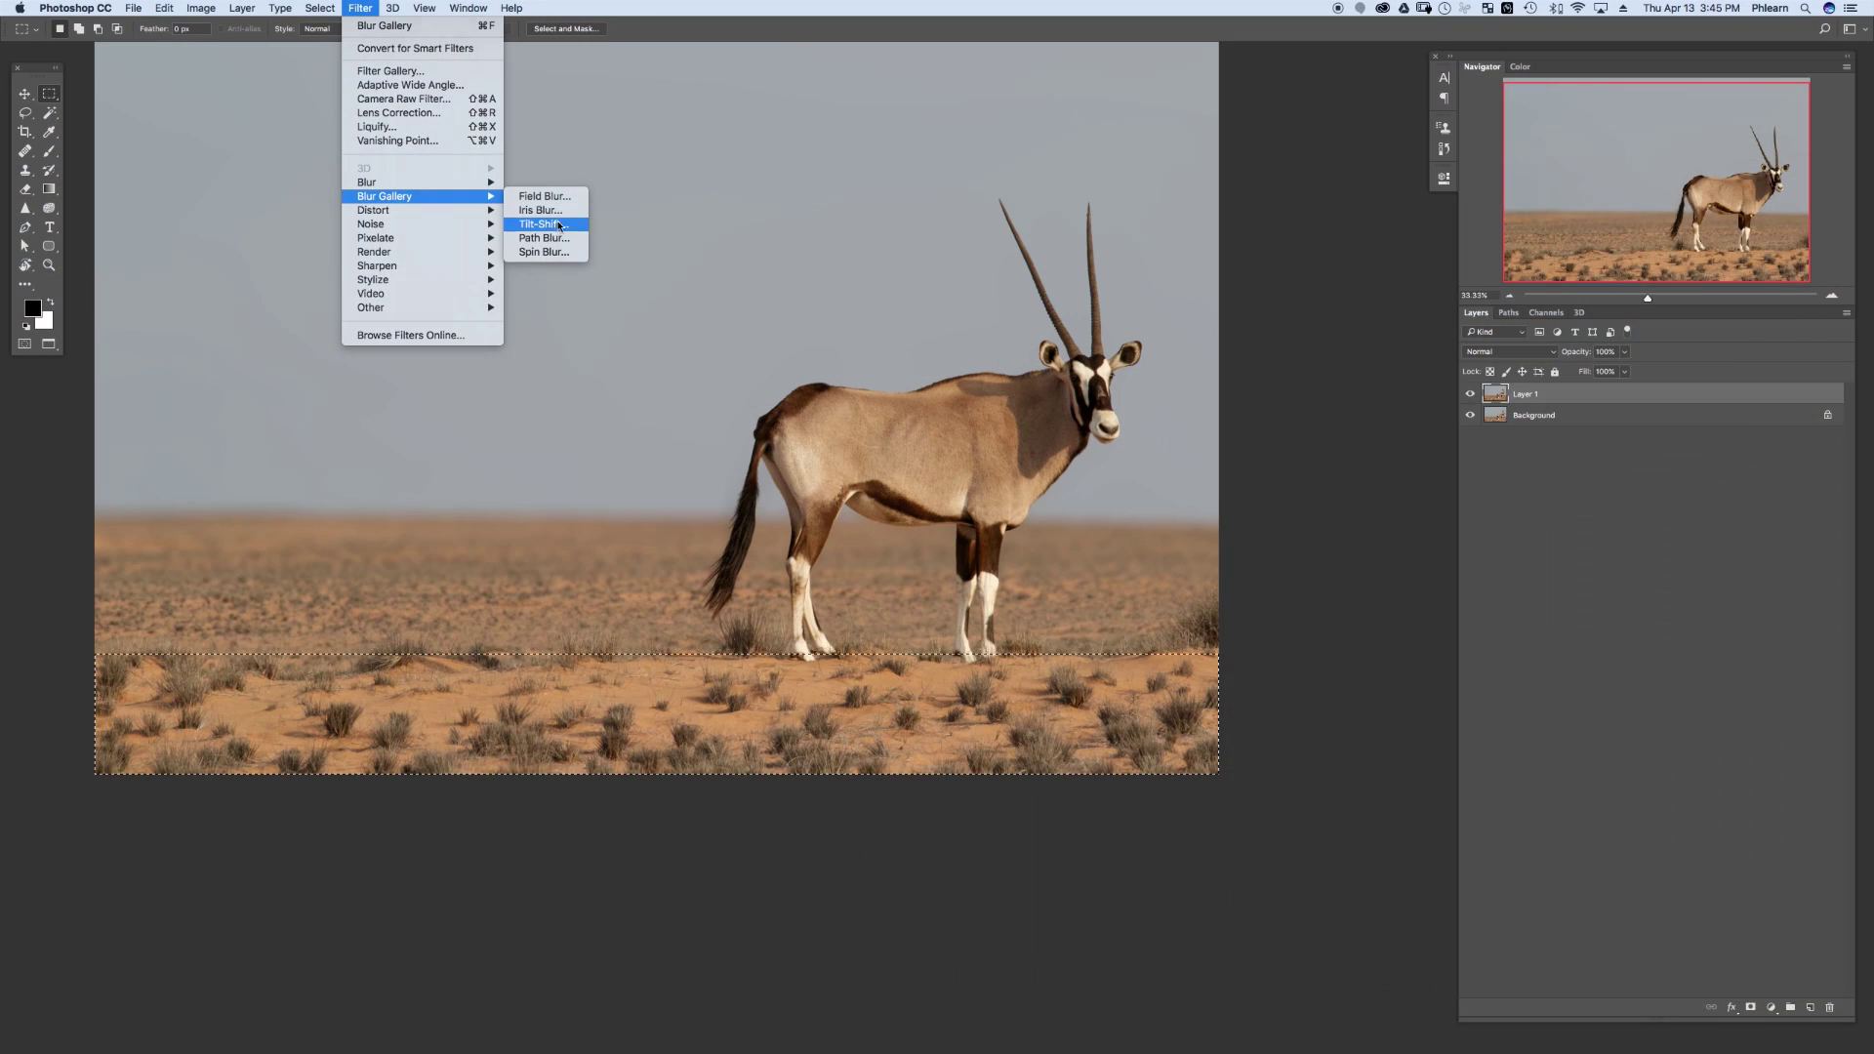
- Add a Tilt-Shift blur to the foreground strip, centered on the rear hooves, with a tighter lower focus zone, stronger blur, and transition line below the photo
click(543, 227)
drag(656, 400, 794, 643)
drag(817, 722, 818, 661)
drag(1766, 144, 1793, 143)
drag(859, 781, 858, 868)
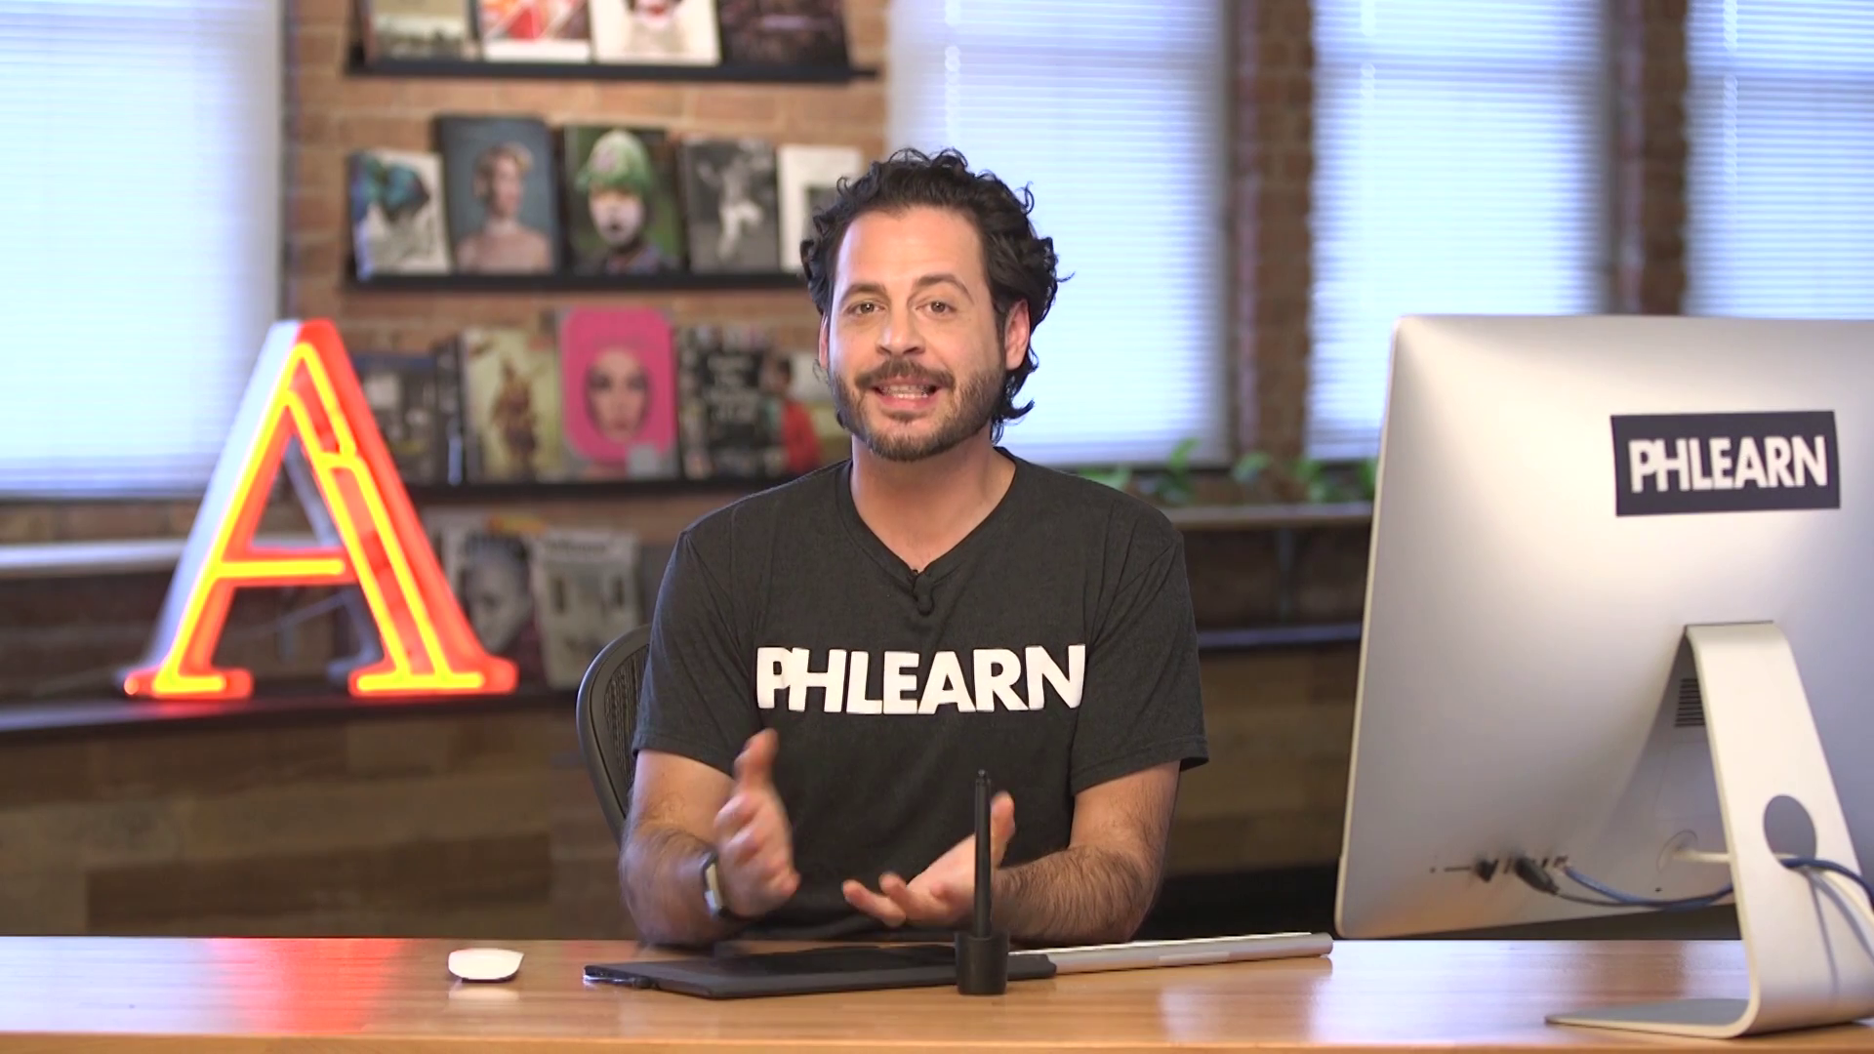